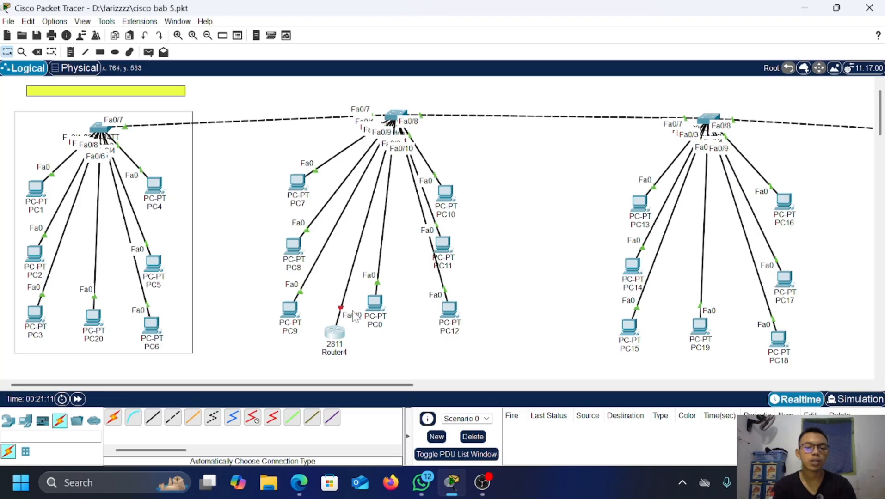
# Step: Nudge Router4 slightly upward, open its command line and answer no to the initial configuration dialog
pyautogui.moveTo(334, 332); pyautogui.dragTo(333, 326)
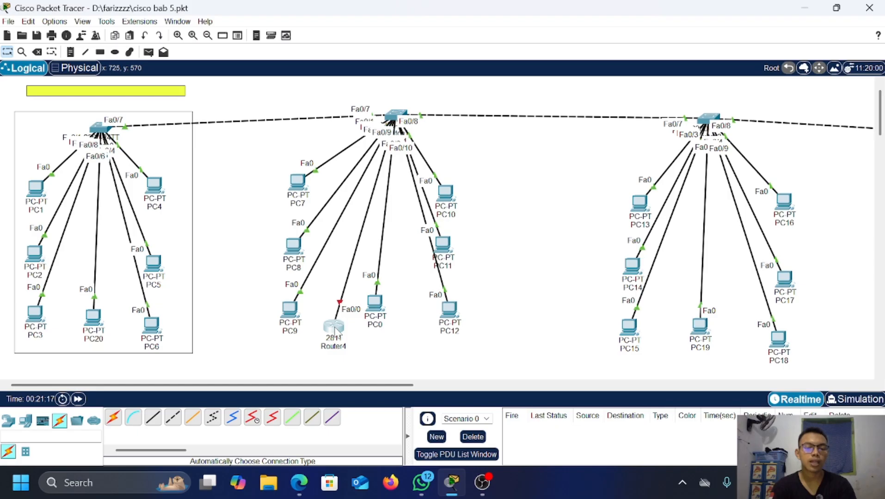
pyautogui.click(334, 329)
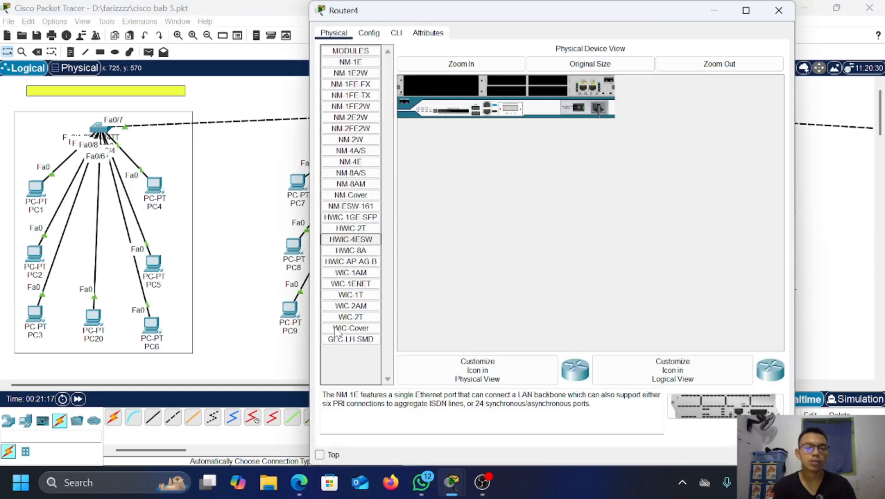
pyautogui.click(397, 32)
pyautogui.write('no')
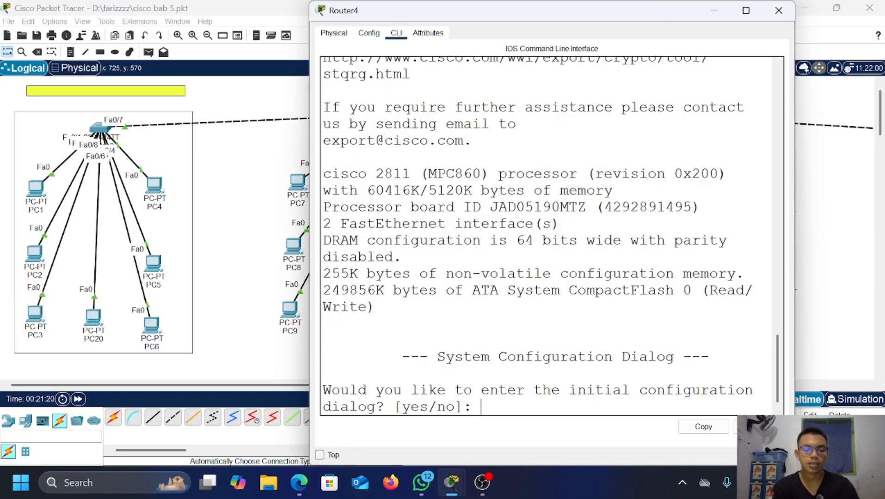
pyautogui.press('Return')
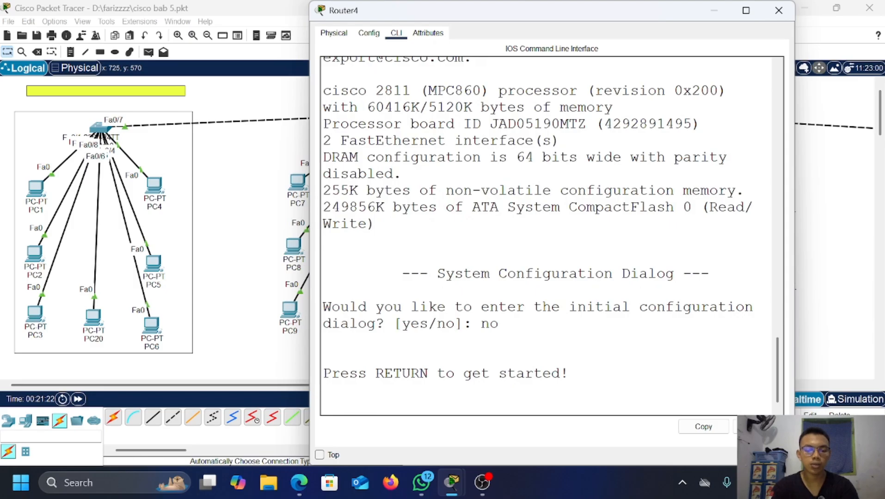
pyautogui.press('Return')
pyautogui.press('Return')
# Step: Enter privileged mode with ena and global configuration mode with conf t on Router4
pyautogui.write('ena')
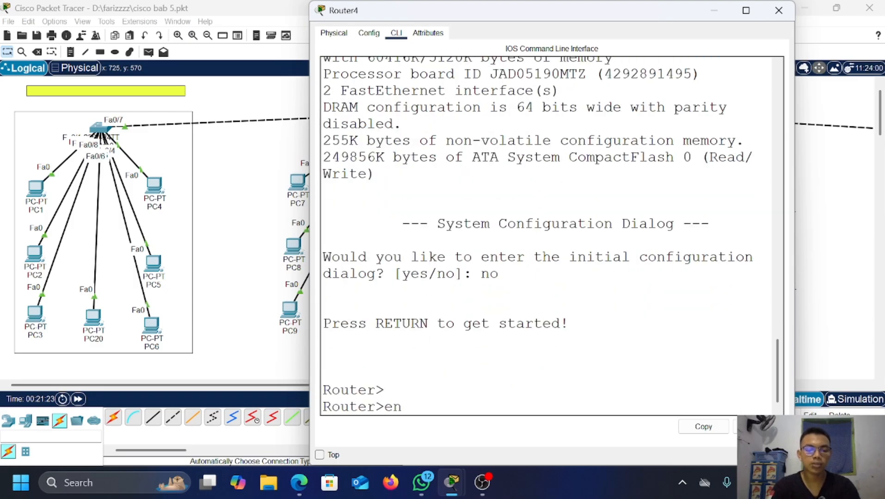
pyautogui.press('Return')
pyautogui.write('conf t')
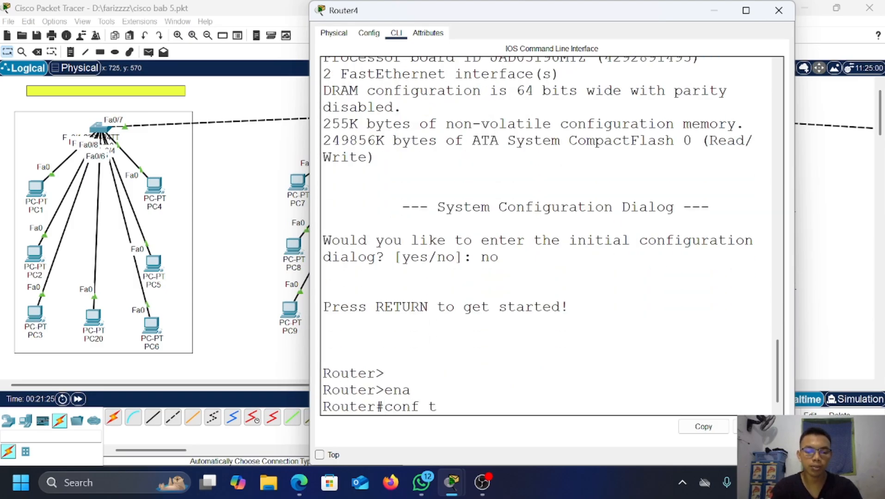
pyautogui.press('Return')
# Step: Assign IP address 192.168.1.1 with mask 255.255.255.0 to Router4's interface fa0/0
pyautogui.write('int fa0')
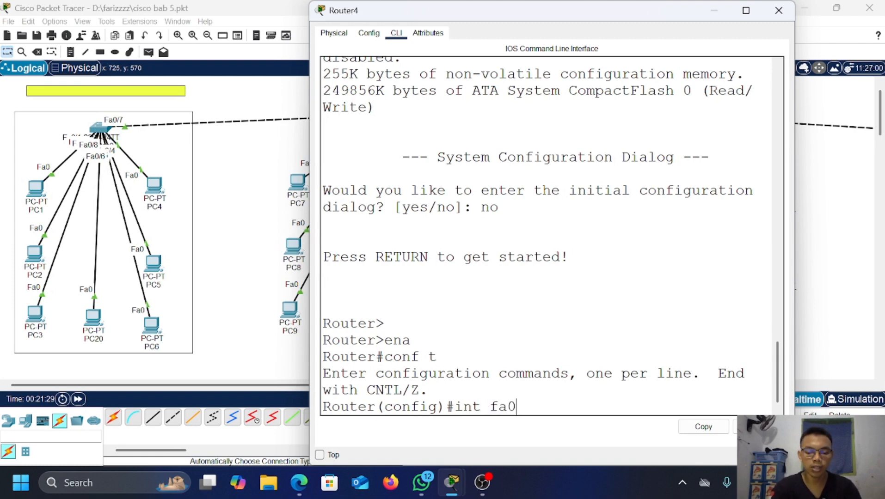
pyautogui.write('/0')
pyautogui.press('Return')
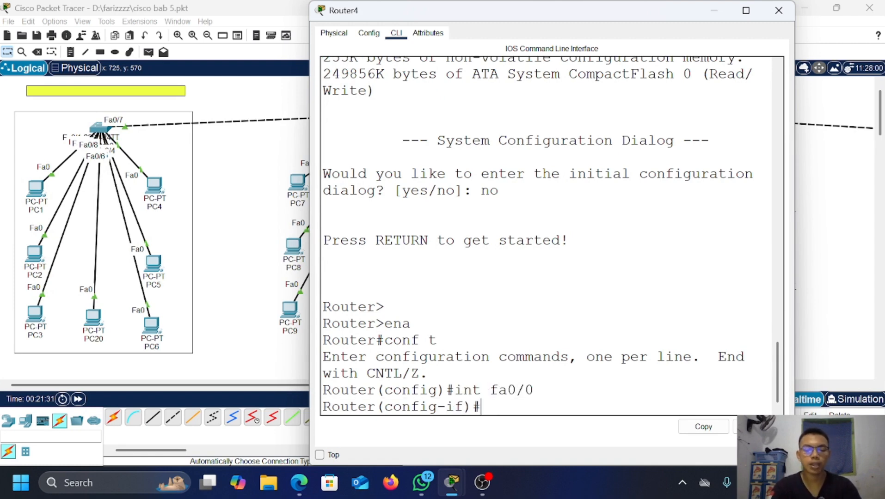
pyautogui.write('ip addr')
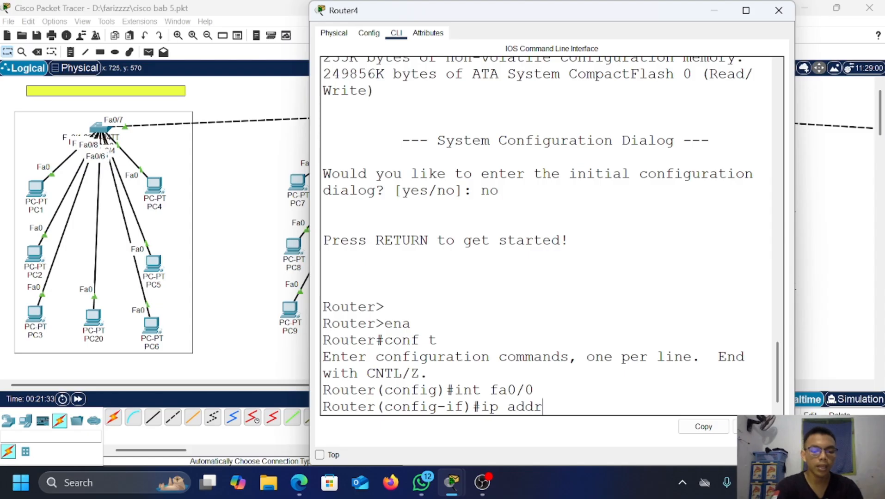
pyautogui.write('ess 192.1')
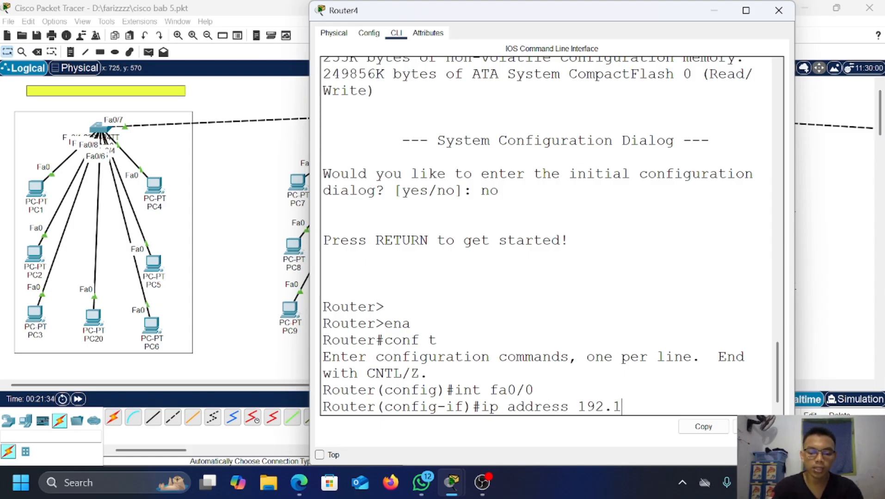
pyautogui.write('68.1.')
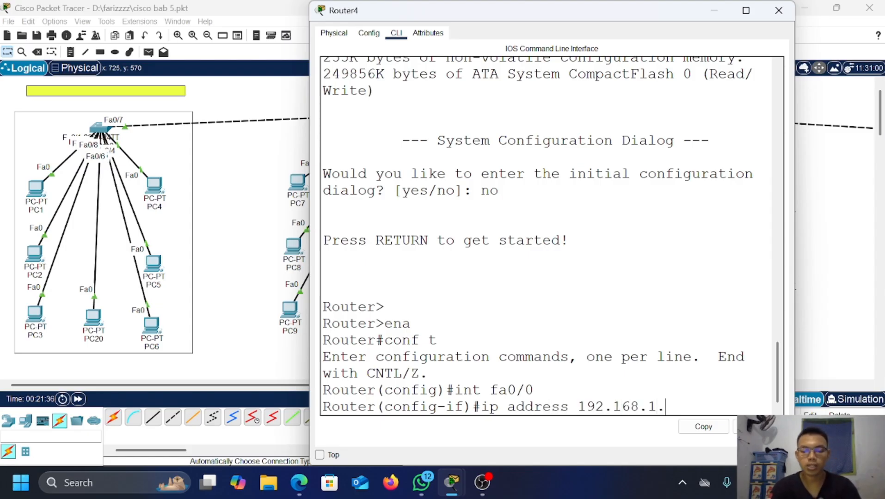
pyautogui.write('1')
pyautogui.write(' 255')
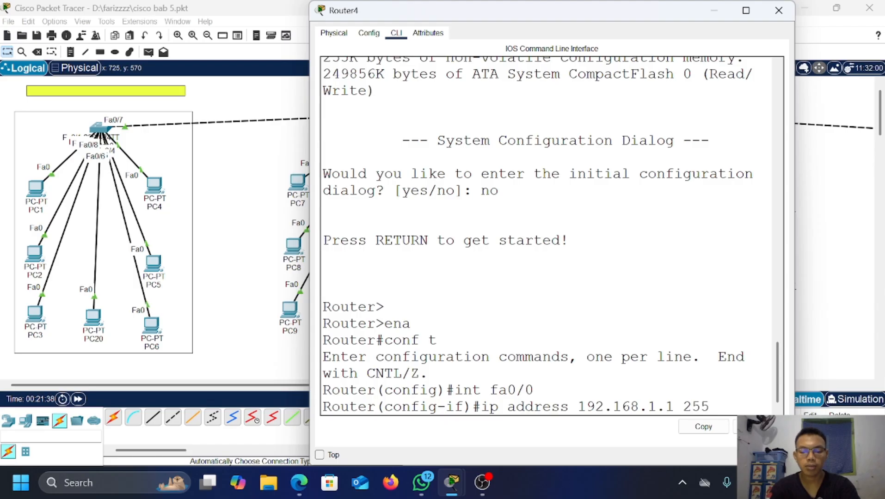
pyautogui.write('.255.')
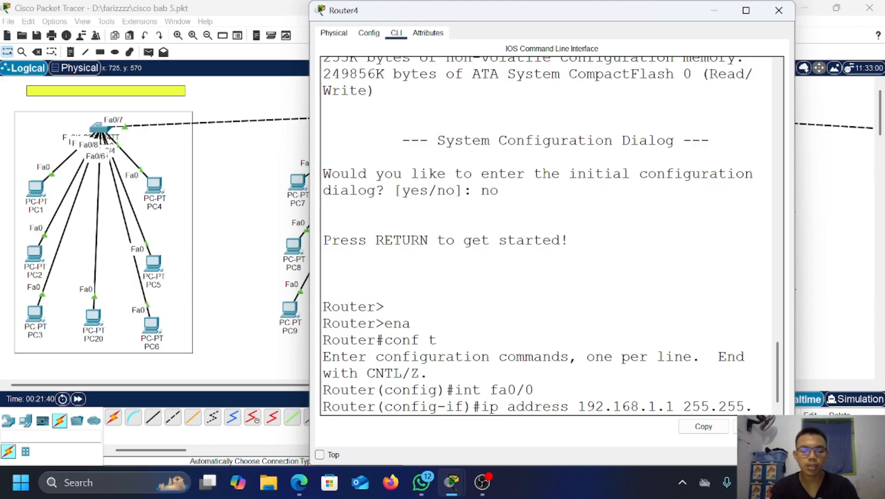
pyautogui.write('255.0')
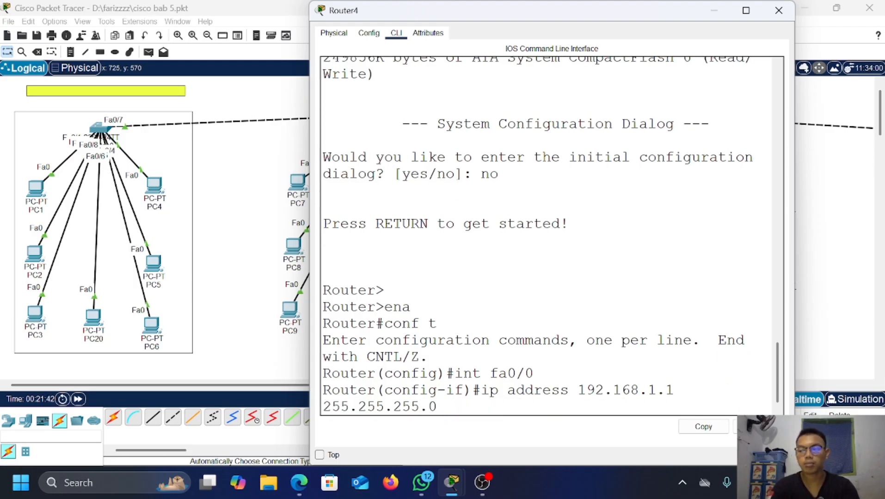
pyautogui.press('Return')
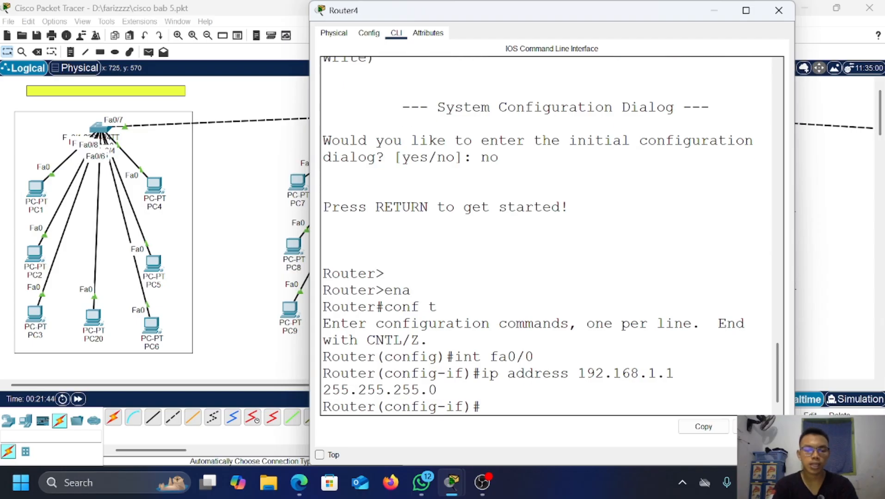
# Step: Enable interface fa0/0 with the no shutdown command and return to the interface configuration prompt
pyautogui.write('no shu')
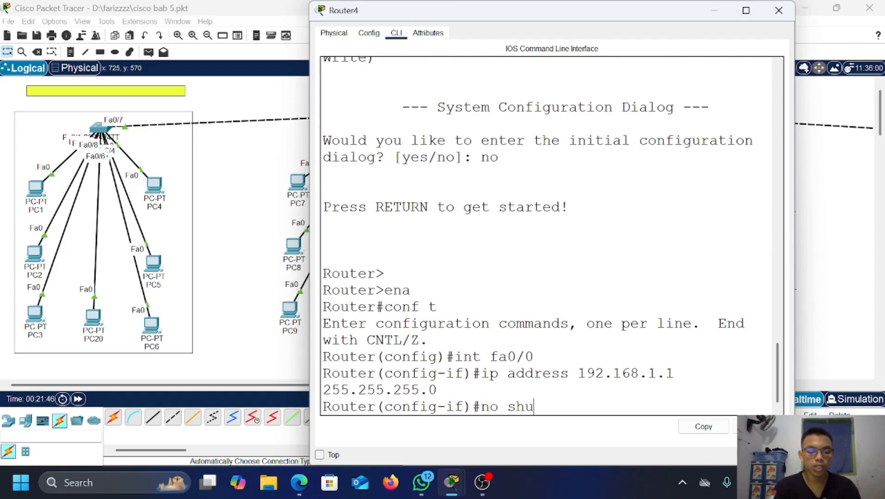
pyautogui.write('tdo')
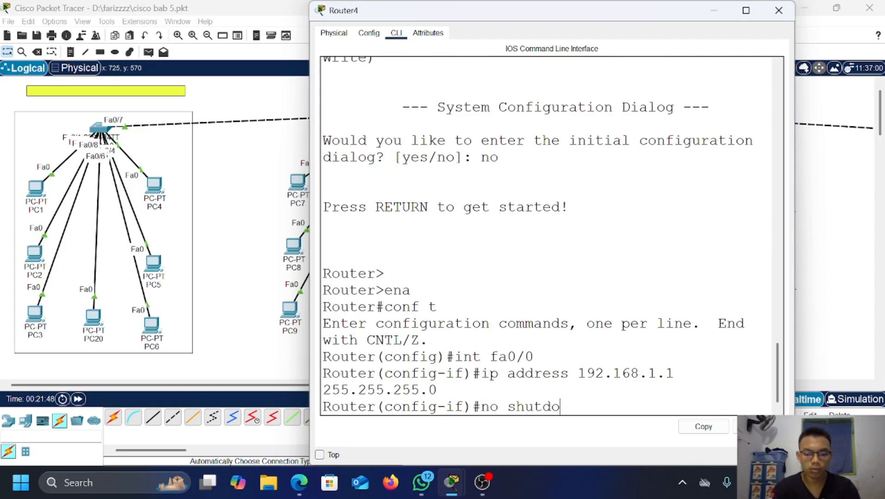
pyautogui.write('wn')
pyautogui.press('Return')
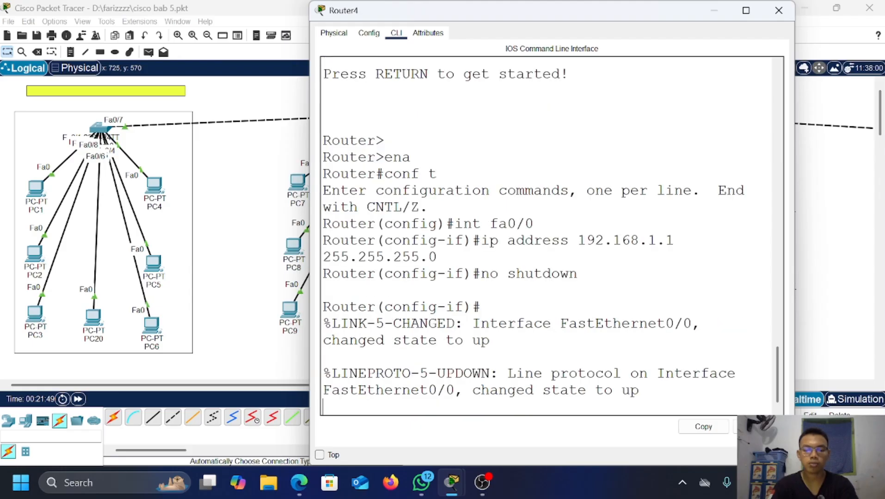
pyautogui.press('Return')
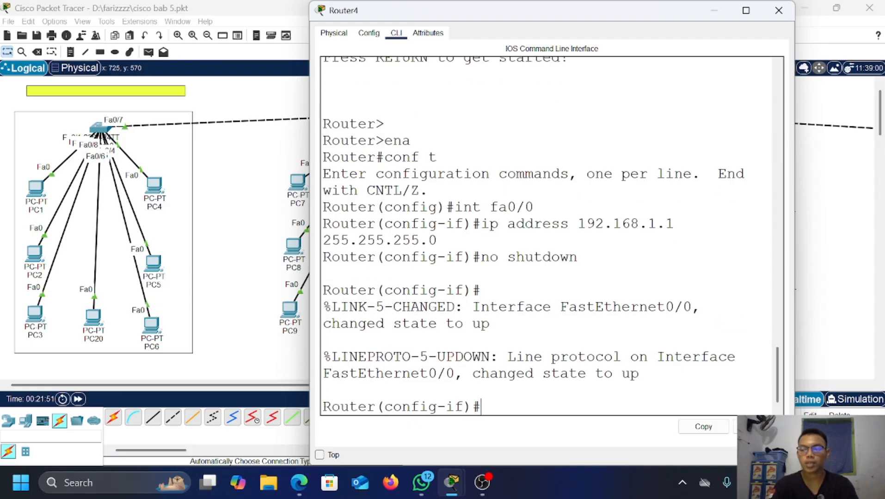
# Step: Check the router's interface addresses and status with do show ip int brief
pyautogui.write('do')
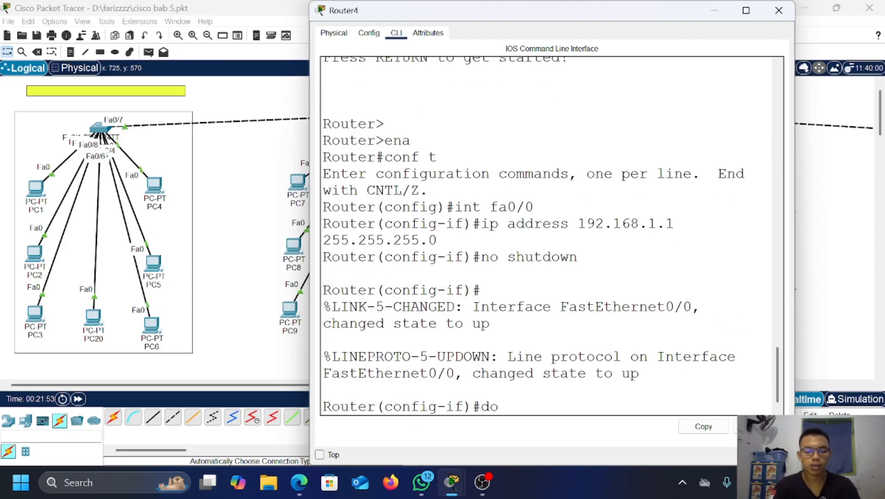
pyautogui.write(' show ip')
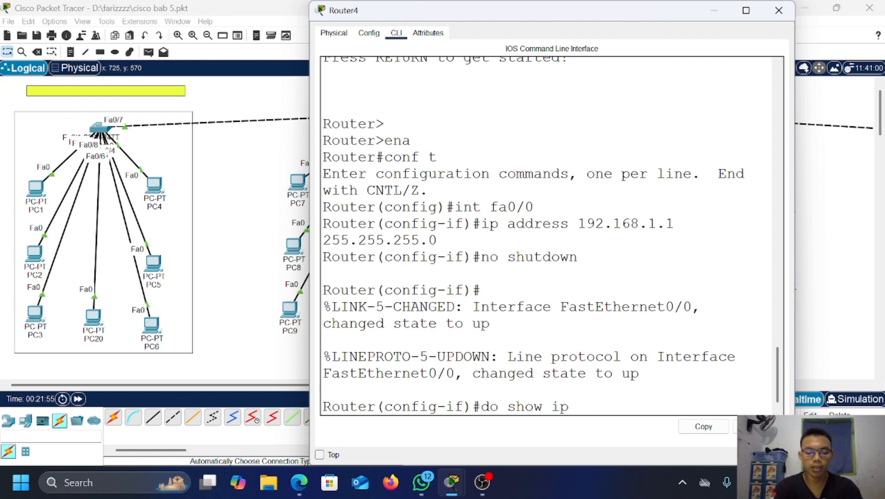
pyautogui.write(' int brief')
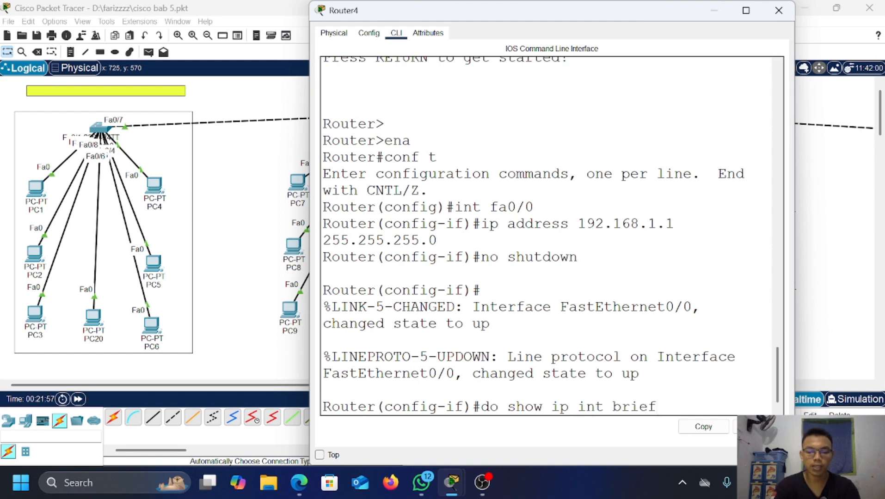
pyautogui.press('Return')
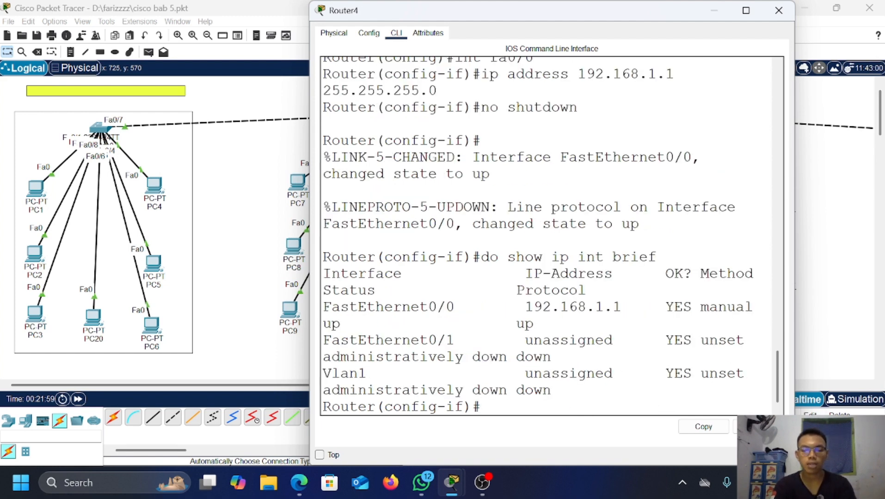
# Step: Exit the fa0/0 interface configuration and create subinterface fa0/0.10
pyautogui.write('ex')
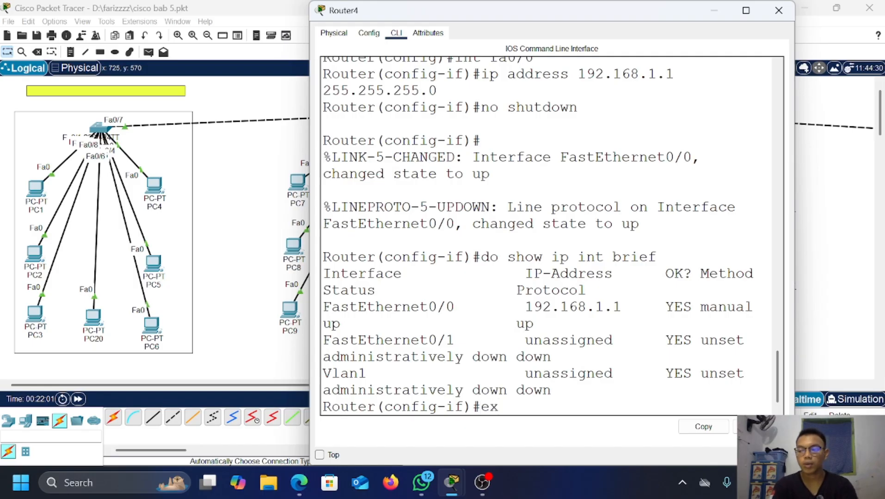
pyautogui.press('Return')
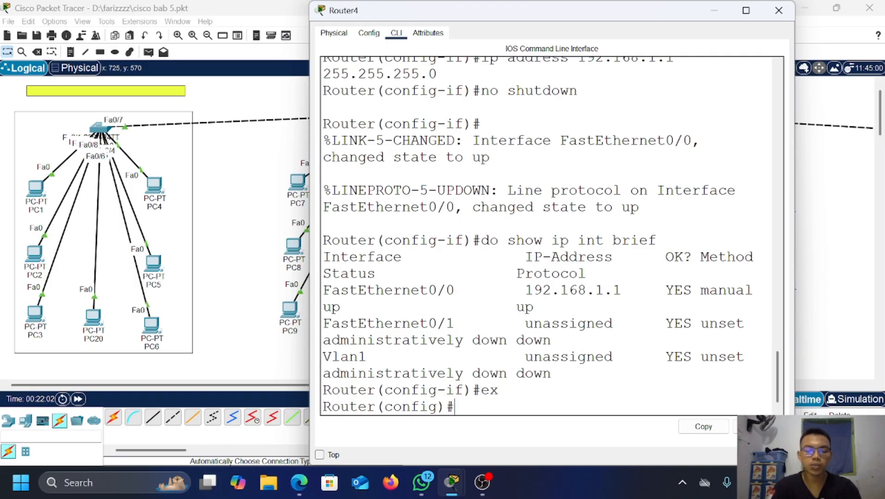
pyautogui.write('int fa0/0')
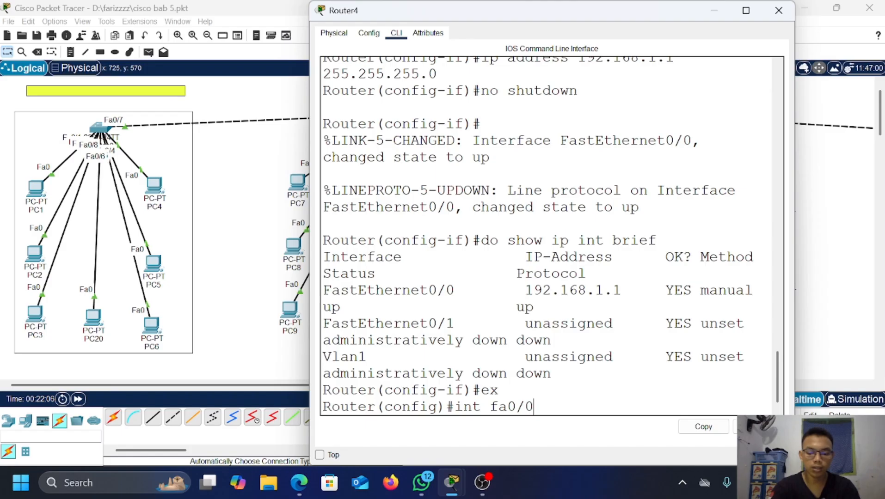
pyautogui.write('.10')
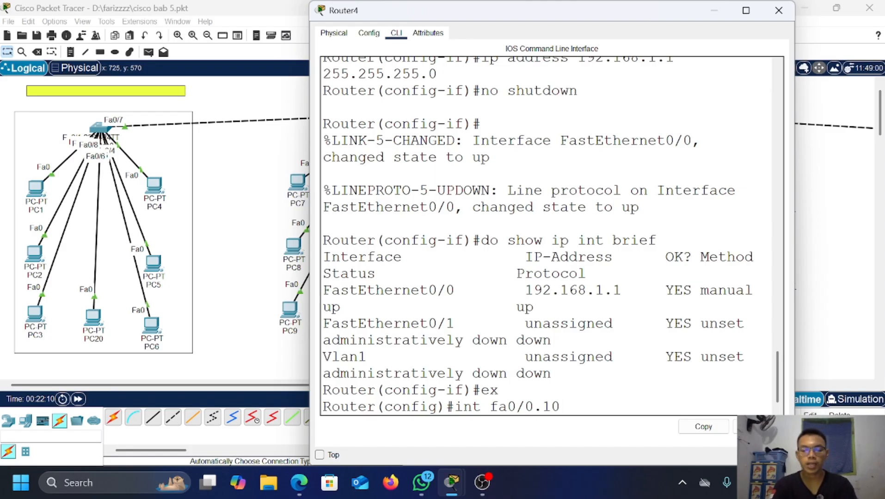
pyautogui.press('Return')
pyautogui.press('Return')
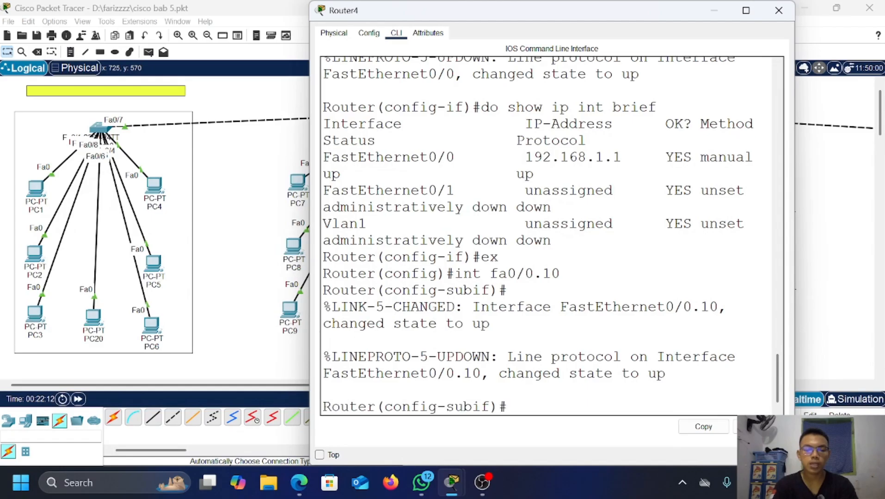
# Step: Set the encapsulation of subinterface fa0/0.10 to dot1Q with VLAN 10
pyautogui.write('enc')
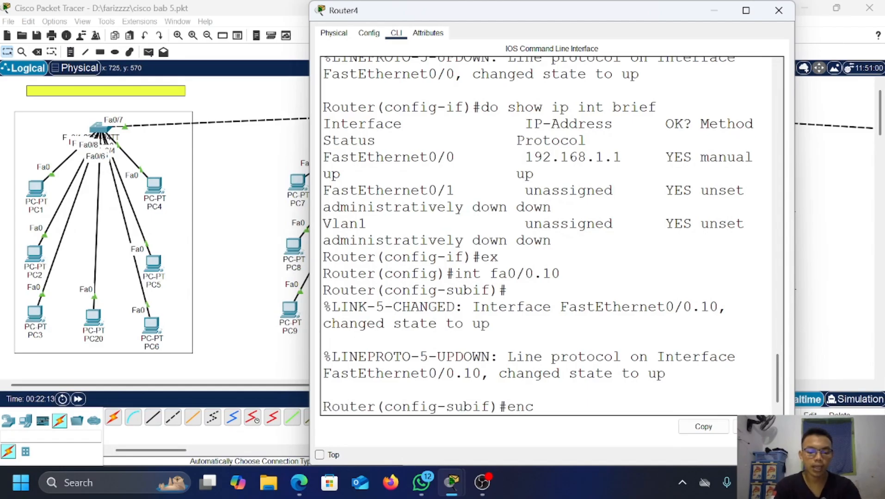
pyautogui.write('apsulatu')
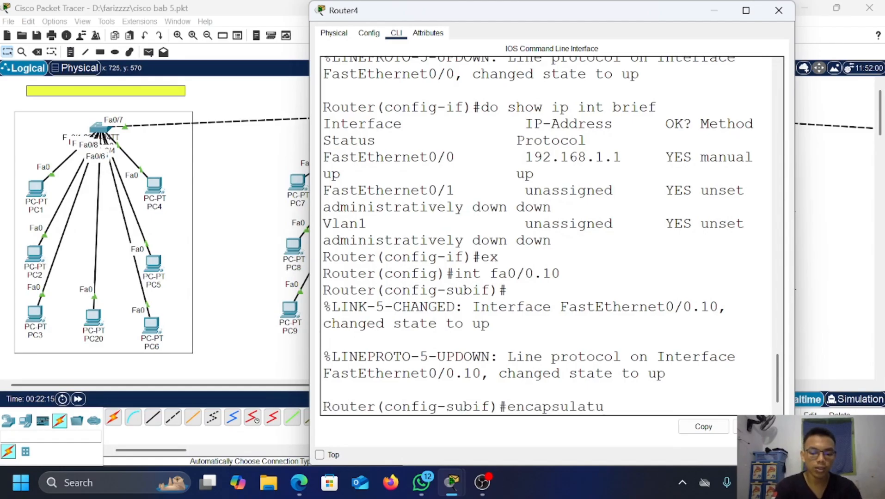
pyautogui.press('BackSpace')
pyautogui.write('ion d')
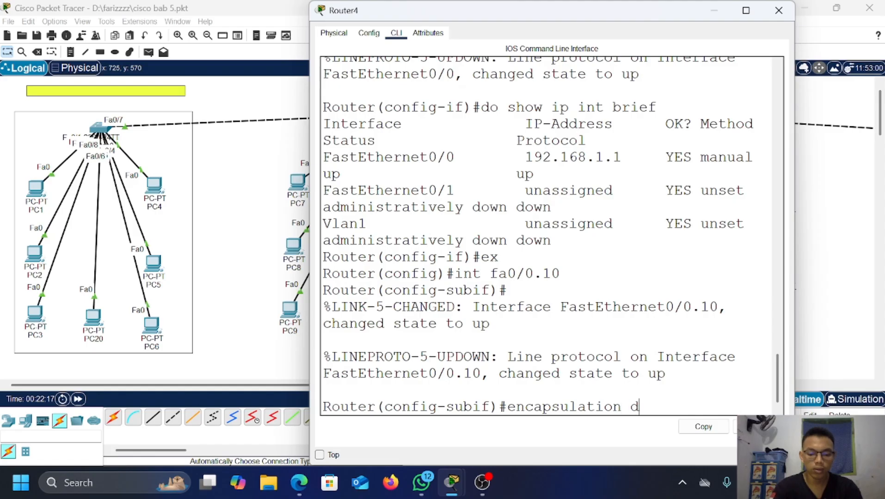
pyautogui.write('ot1')
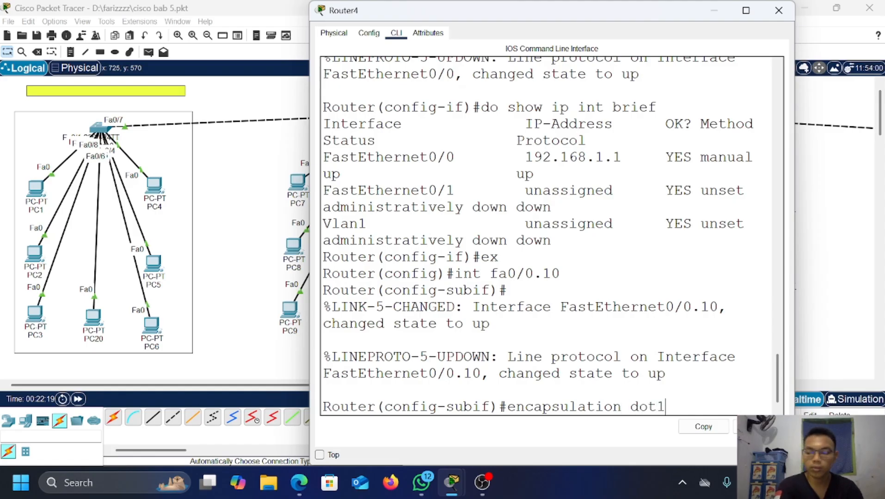
pyautogui.write('Q 10')
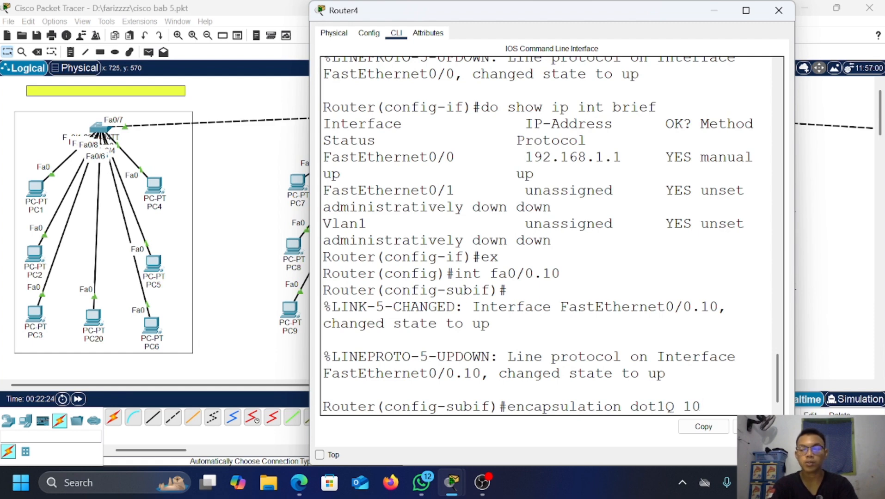
pyautogui.press('Return')
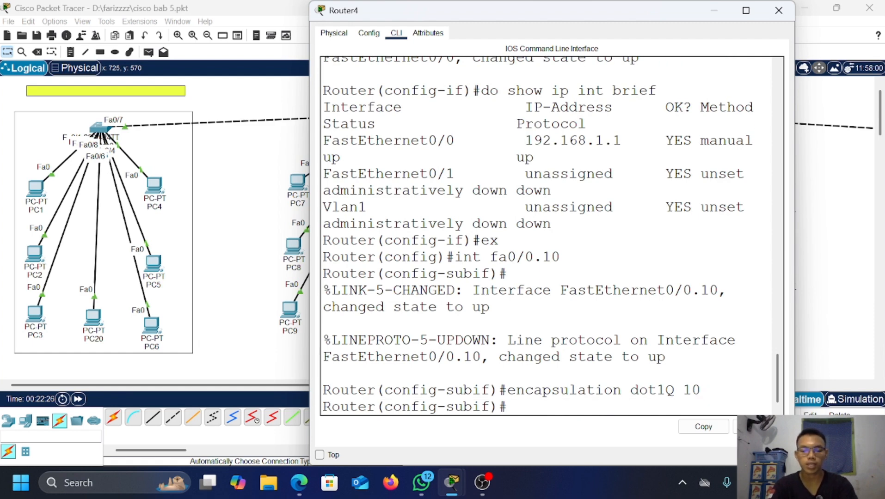
# Step: Assign IP address 192.168.10.1 with mask 255.255.255.0 to subinterface fa0/0.10
pyautogui.write('ip ad')
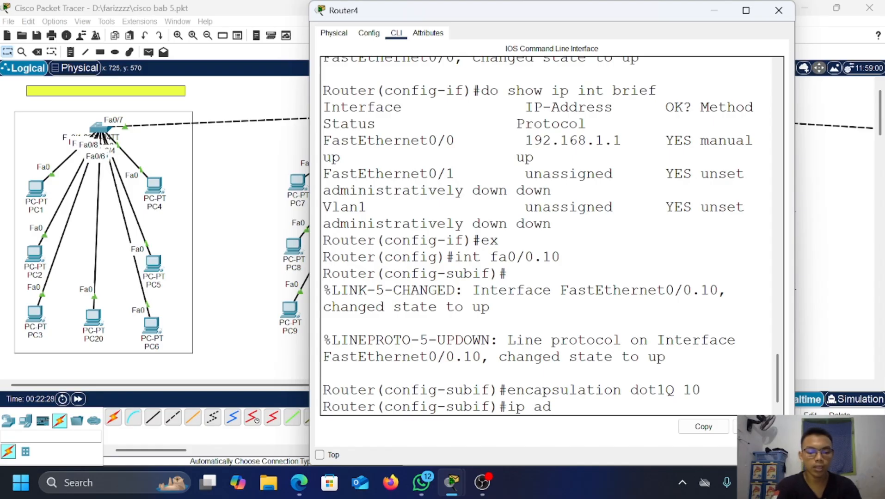
pyautogui.write('dress')
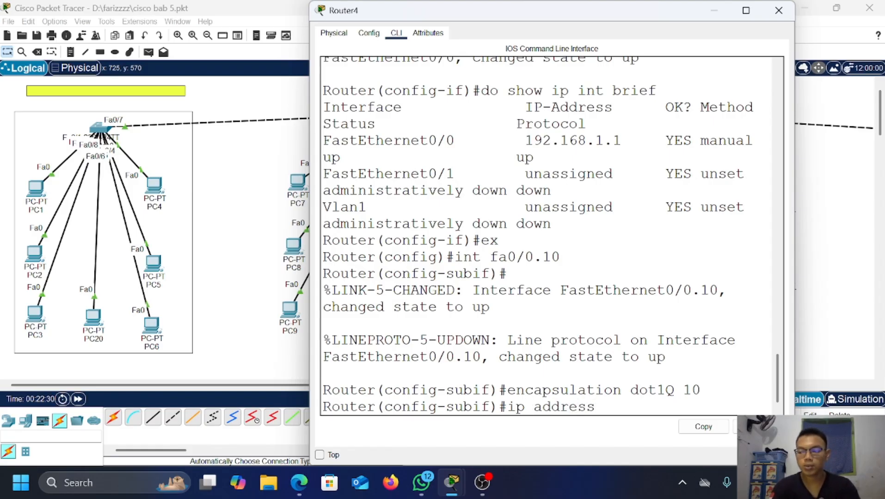
pyautogui.write(' 192')
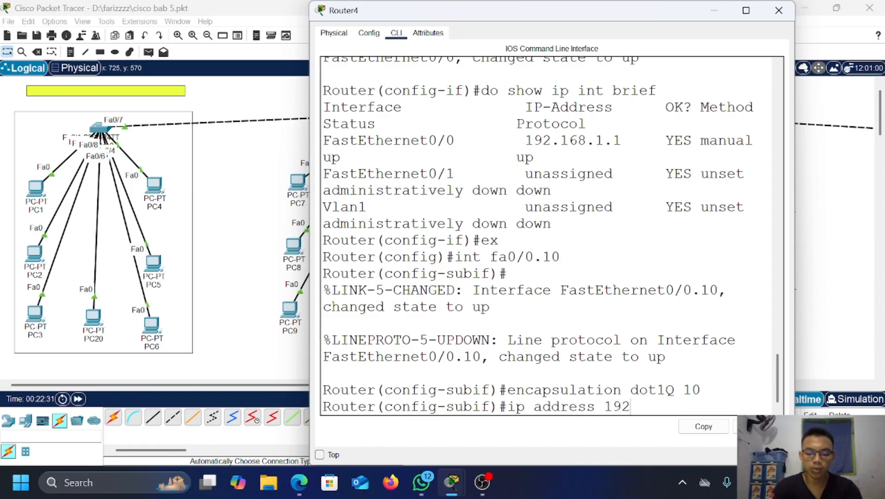
pyautogui.write('.168.1')
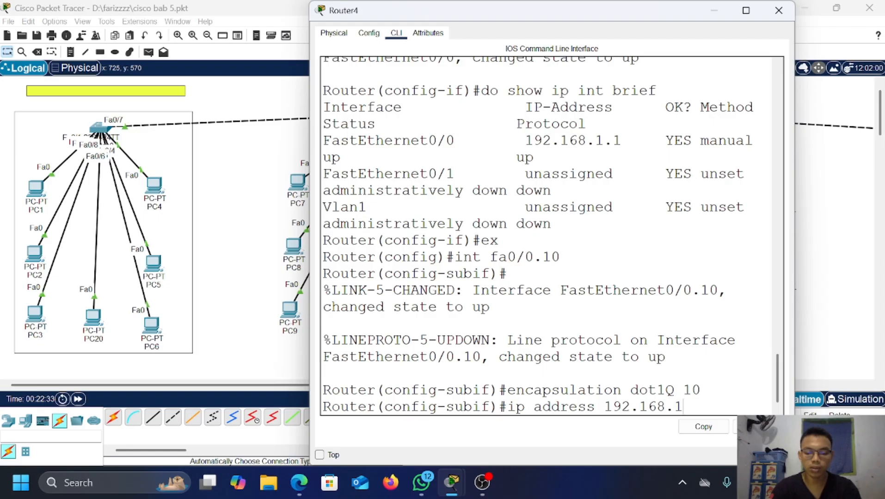
pyautogui.write('0.1 ')
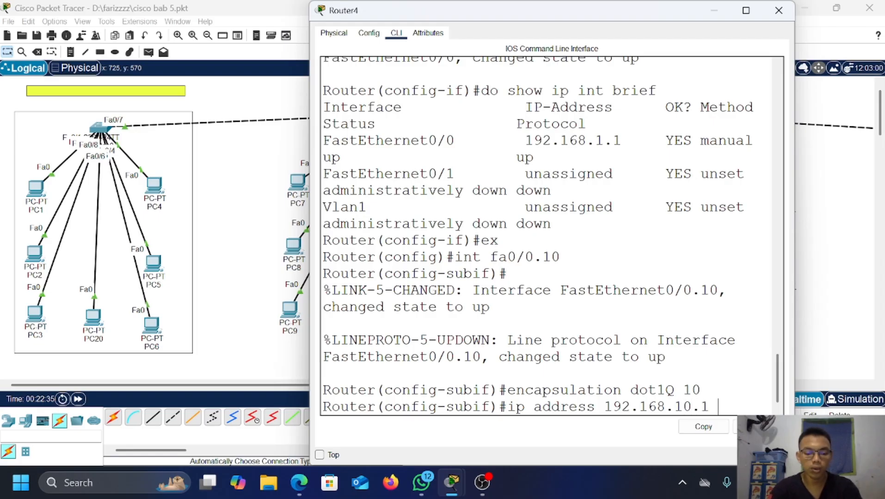
pyautogui.write('255.255.255.255.0')
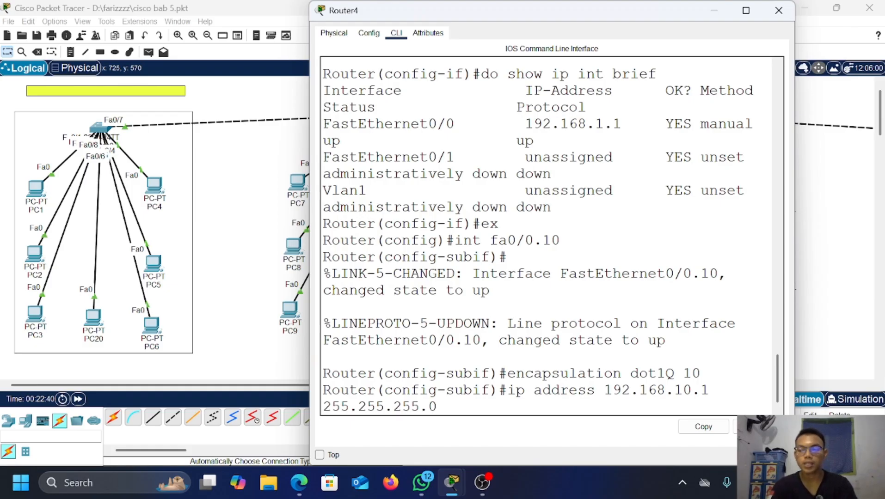
pyautogui.press('Return')
# Step: Check the addresses and status of the router's interfaces, including fa0/0.10, with do show ip int brief
pyautogui.write('do')
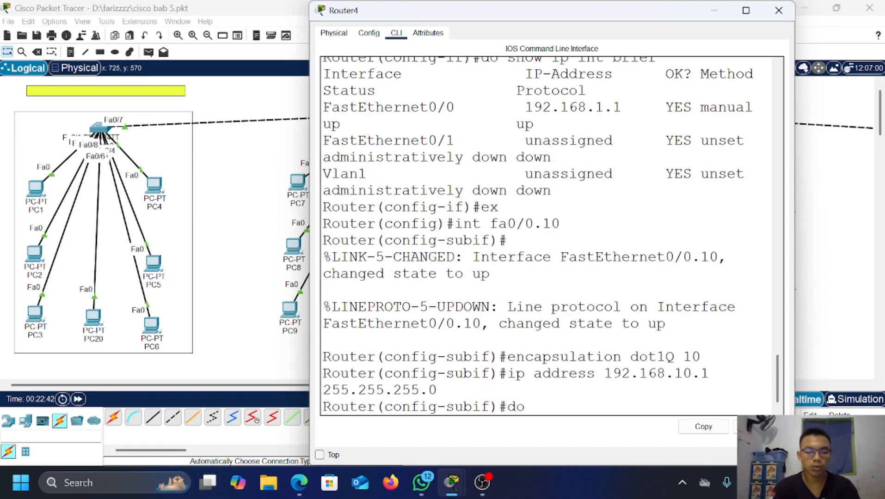
pyautogui.write(' show i')
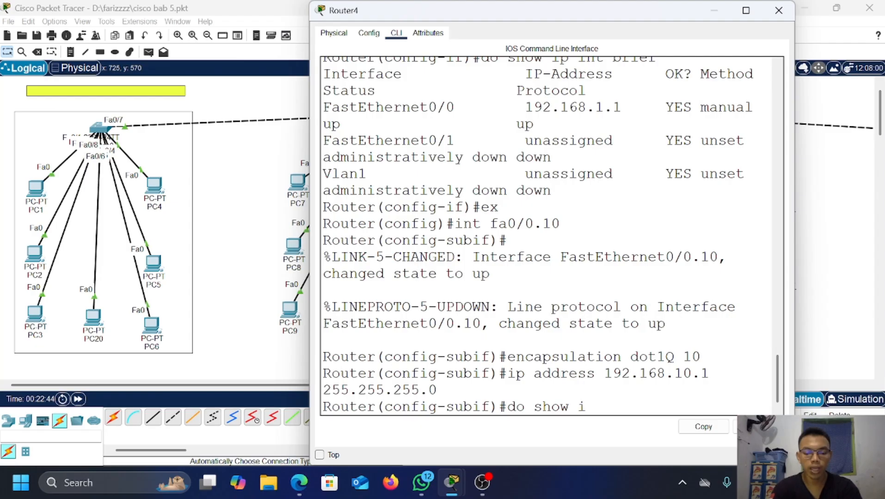
pyautogui.write('p int bri')
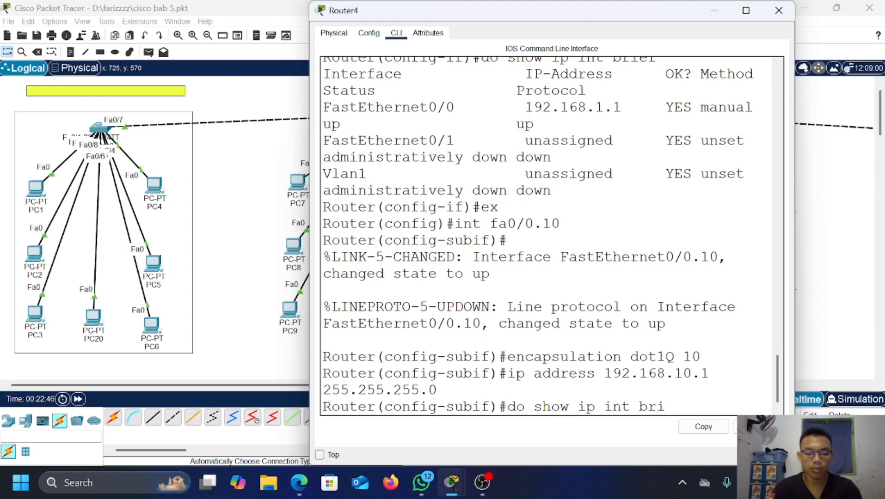
pyautogui.write('ef')
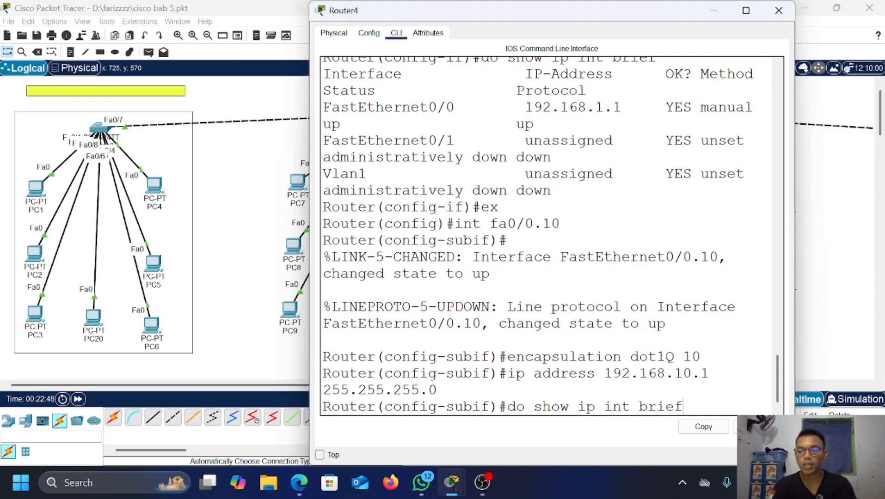
pyautogui.press('Return')
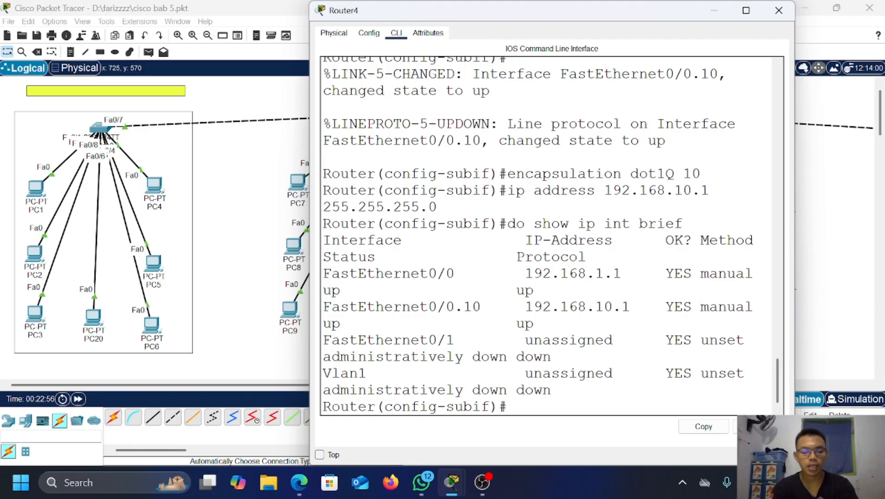
# Step: Exit the fa0/0.10 subinterface configuration and create subinterface fa0/0.20
pyautogui.write('ex')
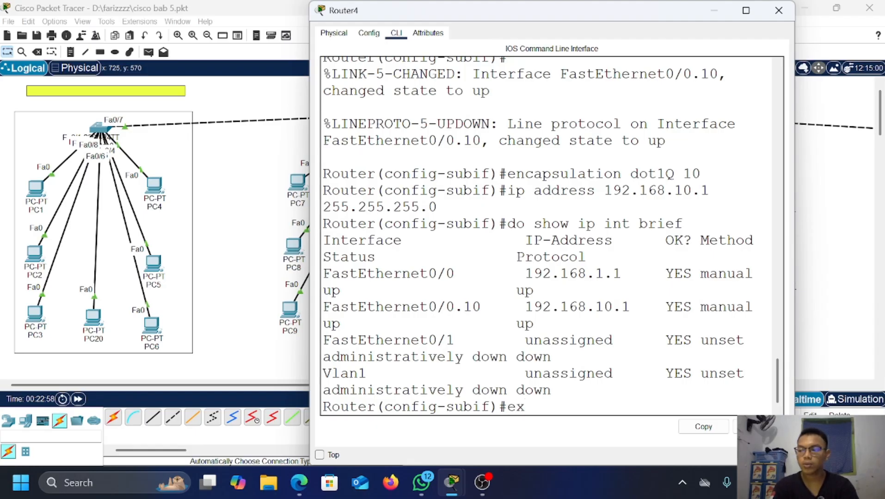
pyautogui.press('Return')
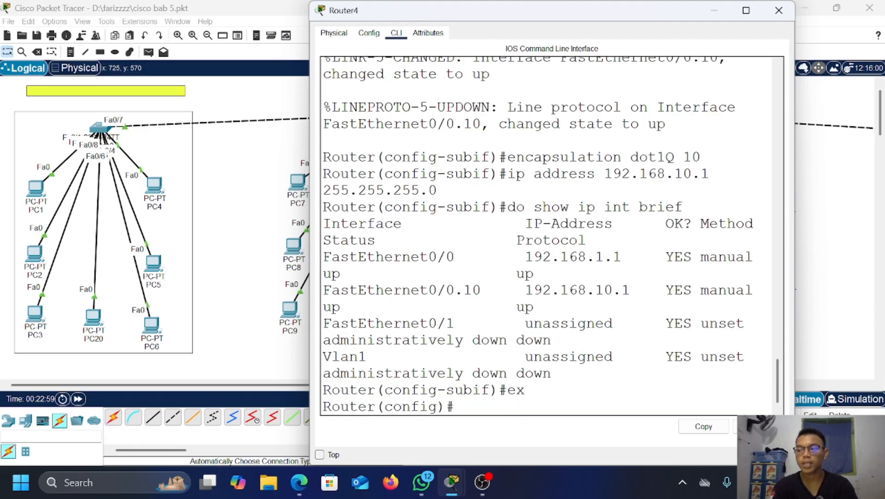
pyautogui.write('i')
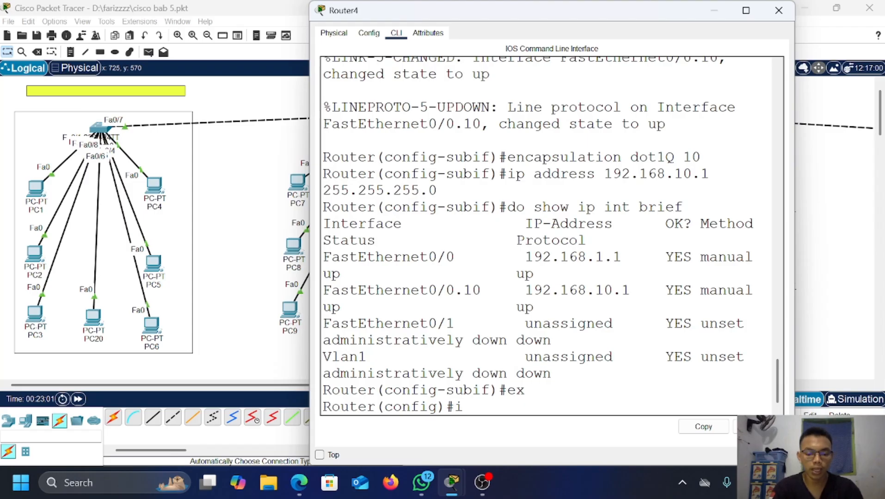
pyautogui.write('nt fa0/')
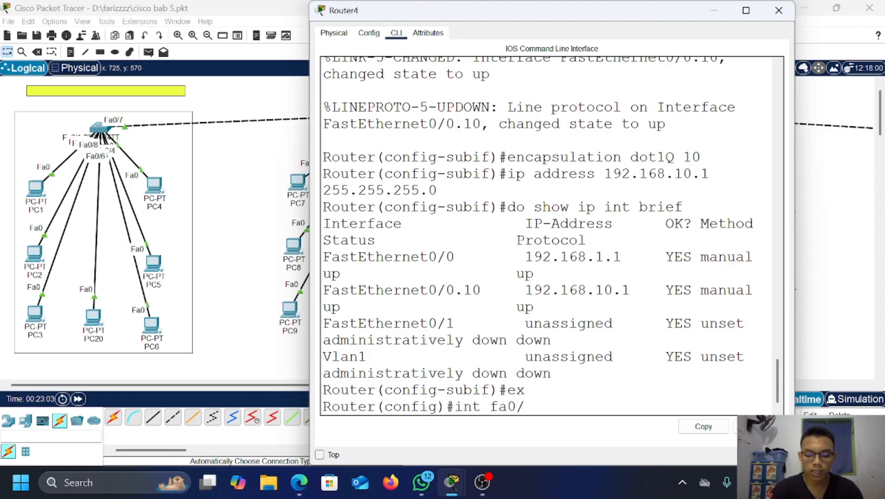
pyautogui.write('0,20')
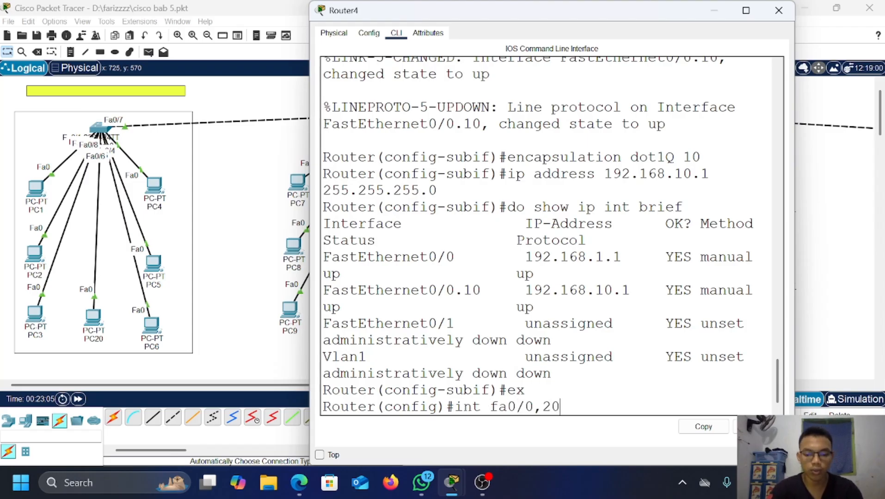
pyautogui.press('Left')
pyautogui.press('Left')
pyautogui.press('Left')
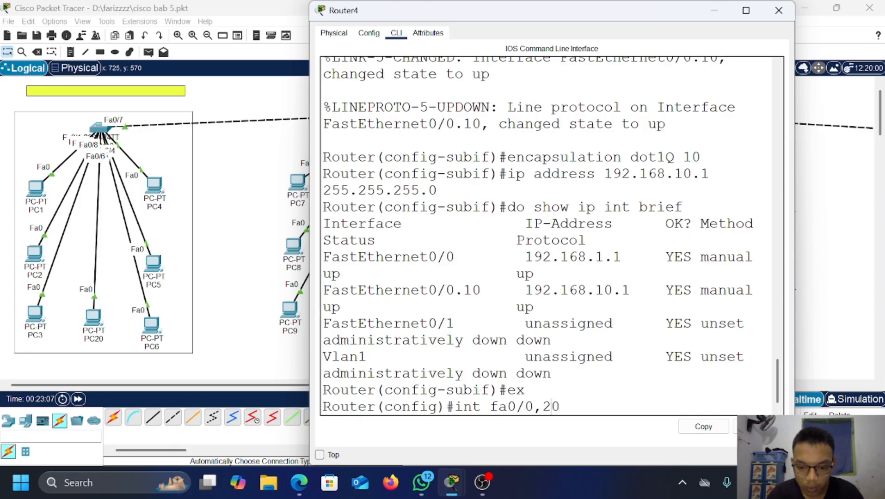
pyautogui.press('Delete')
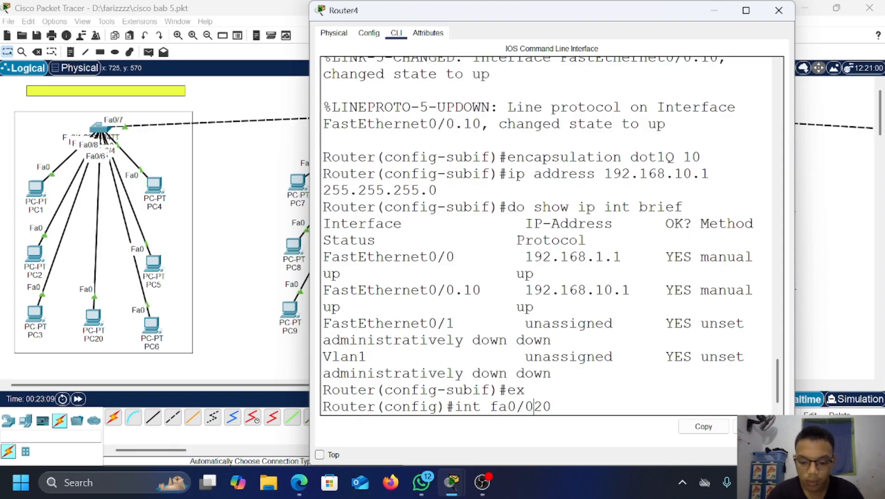
pyautogui.write('.')
pyautogui.press('Return')
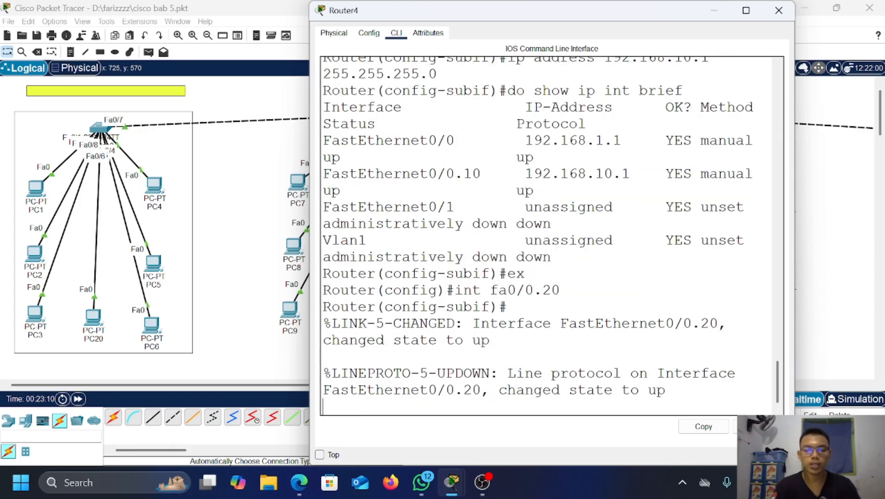
pyautogui.press('Return')
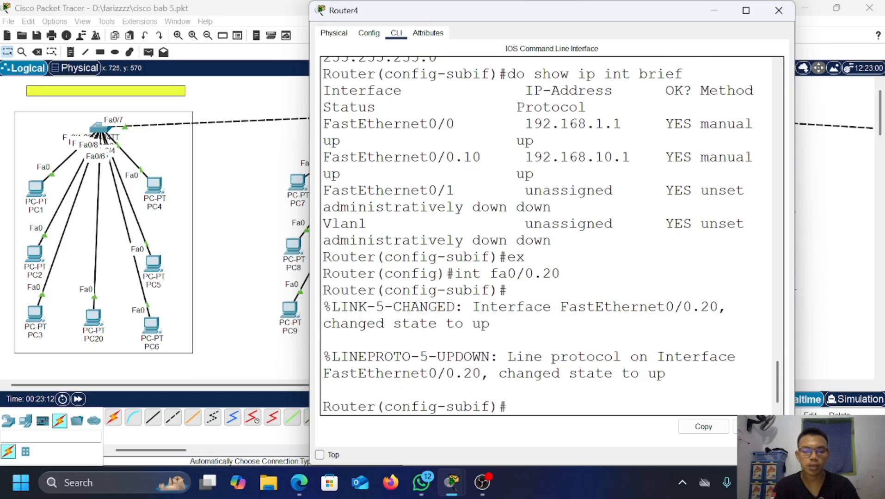
# Step: Set the encapsulation of subinterface fa0/0.20 to dot1Q with VLAN 20
pyautogui.write('enca')
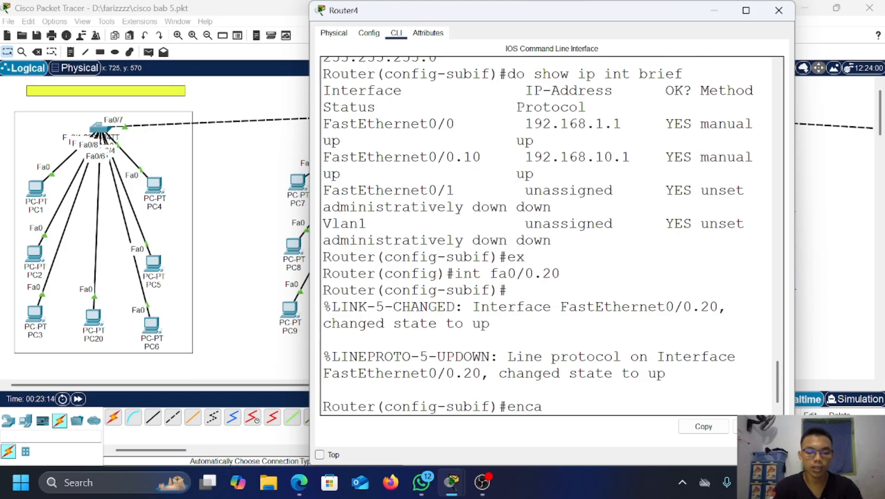
pyautogui.write('psulat')
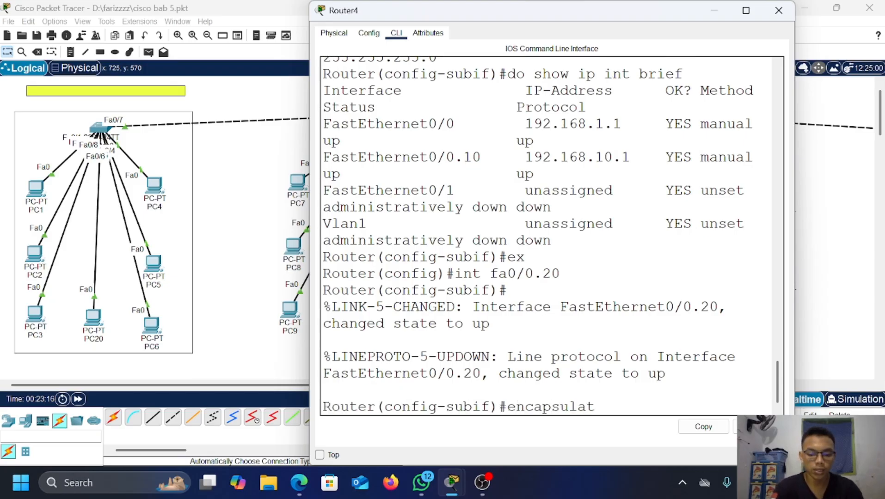
pyautogui.write('ion do')
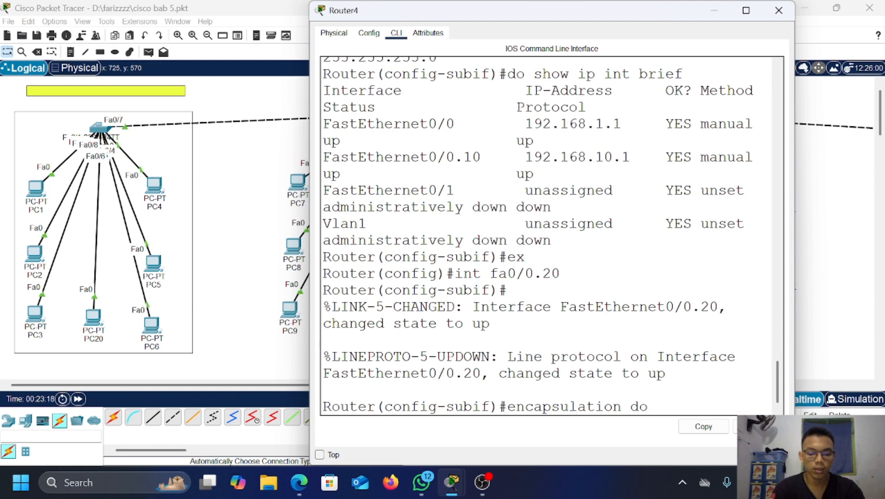
pyautogui.write('t1')
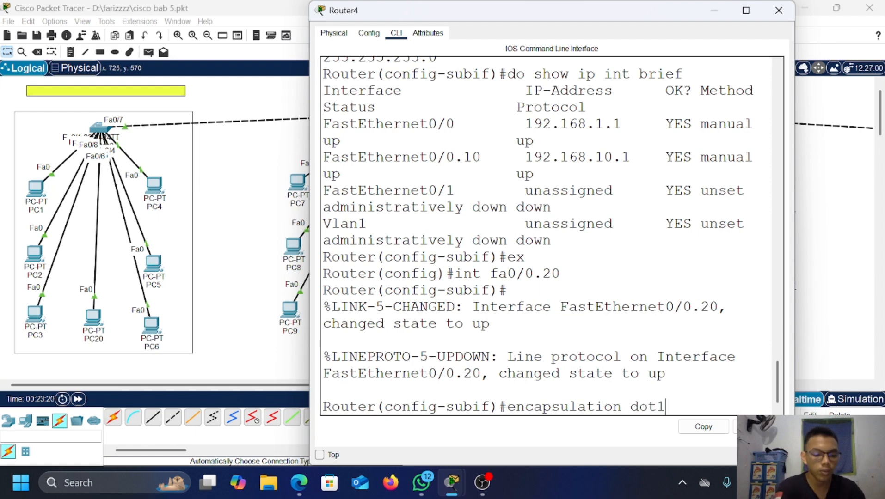
pyautogui.write('Q 20')
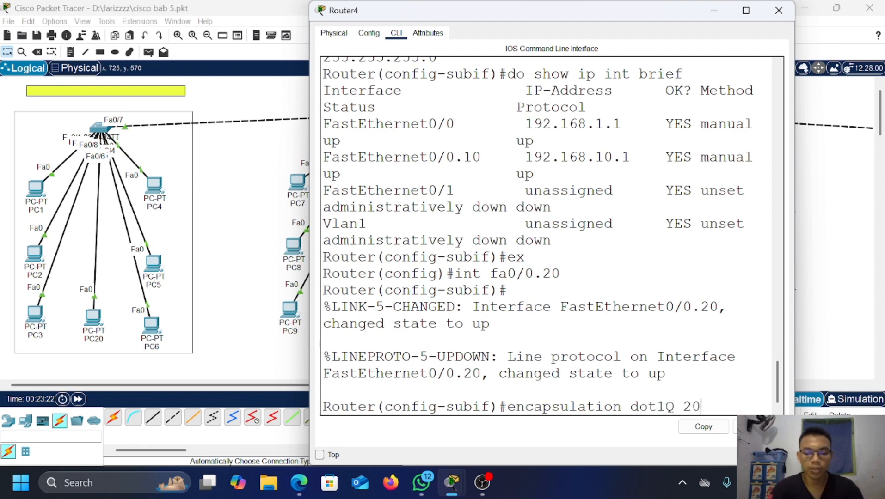
pyautogui.press('Return')
# Step: Assign IP address 192.168.20.1 with mask 255.255.255.0 to subinterface fa0/0.20
pyautogui.write('ip a')
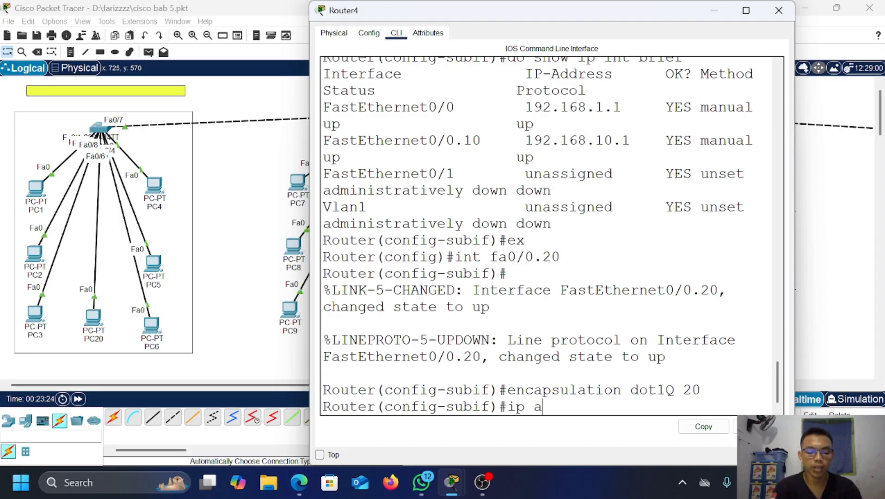
pyautogui.write('ddress 19')
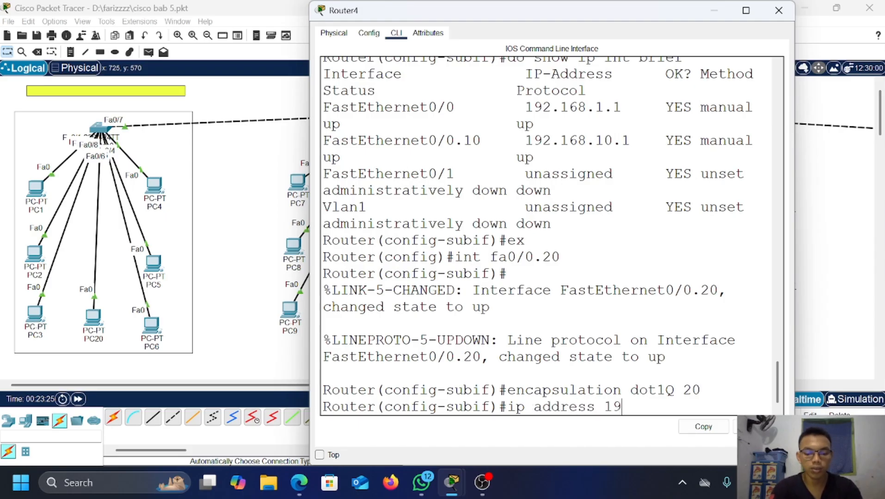
pyautogui.write('2.168.')
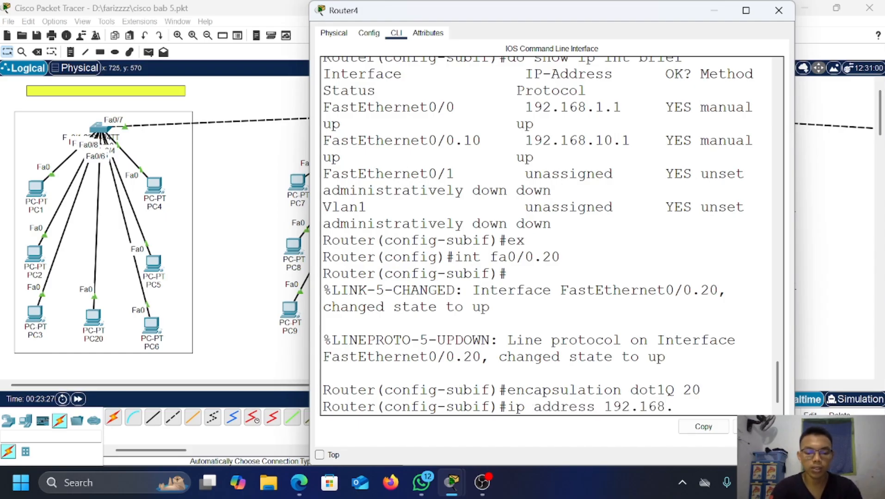
pyautogui.write('20.')
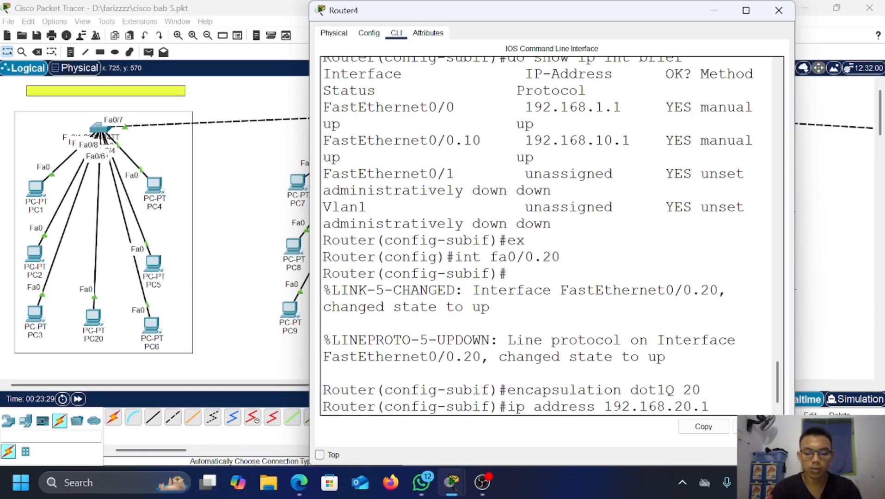
pyautogui.write('1 25')
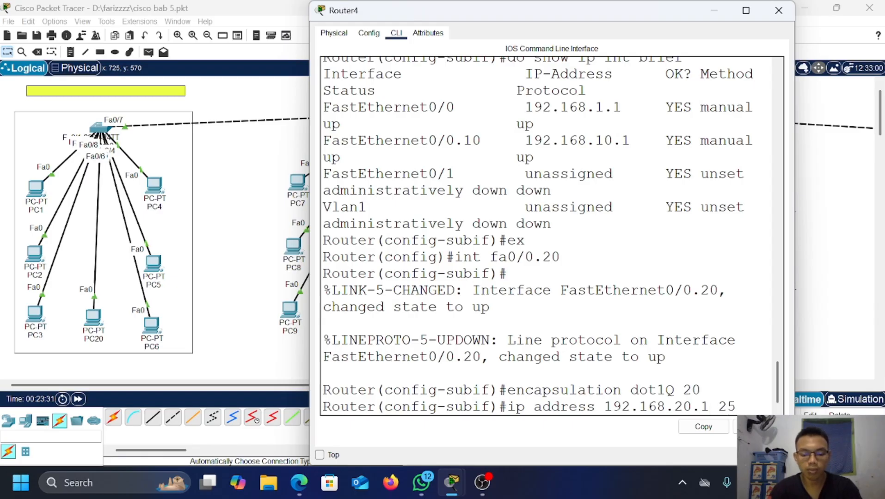
pyautogui.write('5.255.255.1')
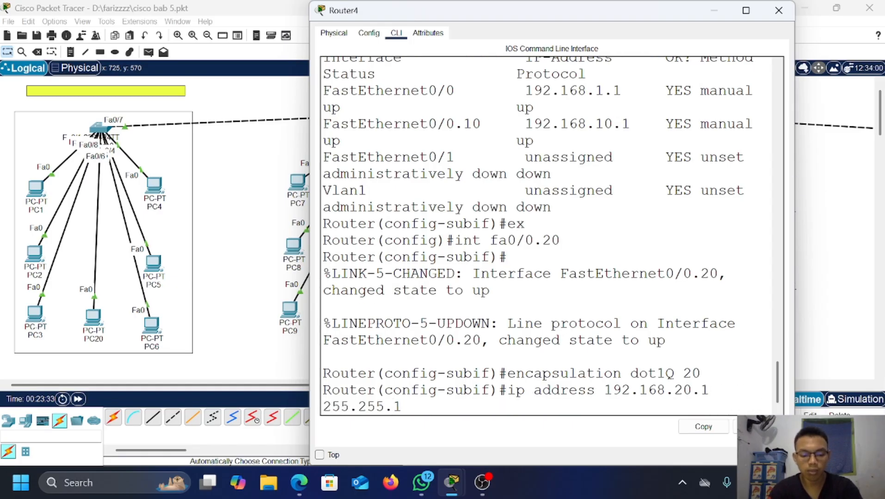
pyautogui.press('BackSpace')
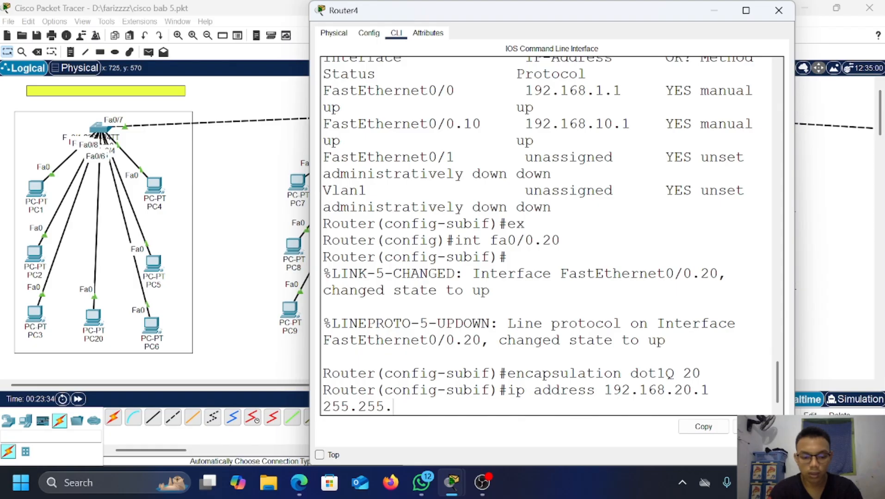
pyautogui.write('255.255.0')
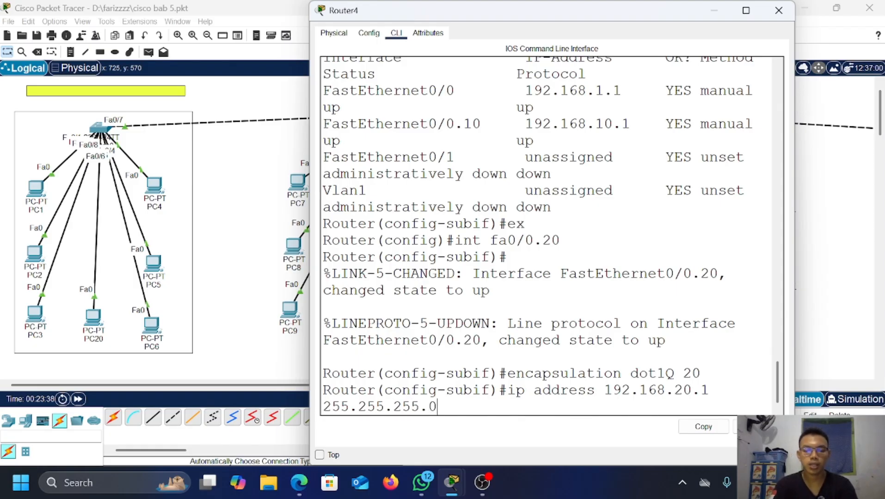
pyautogui.press('Return')
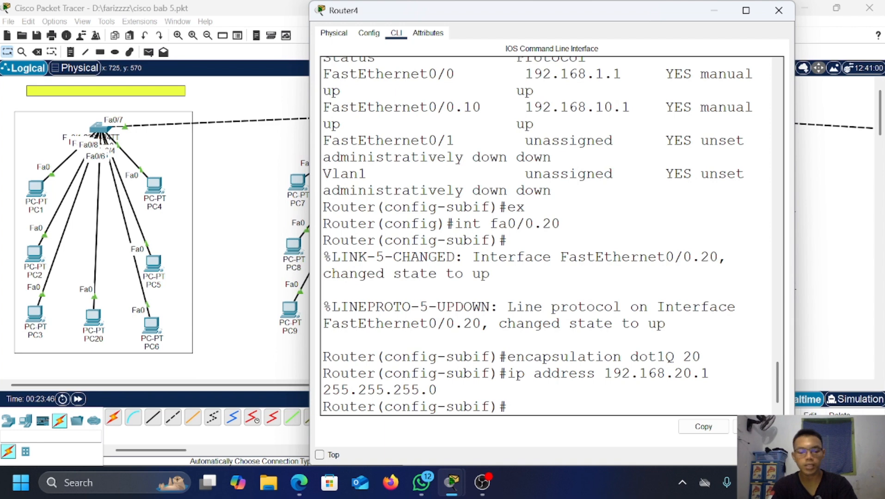
# Step: Exit the fa0/0.20 subinterface configuration and return to the network topology
pyautogui.write('ex')
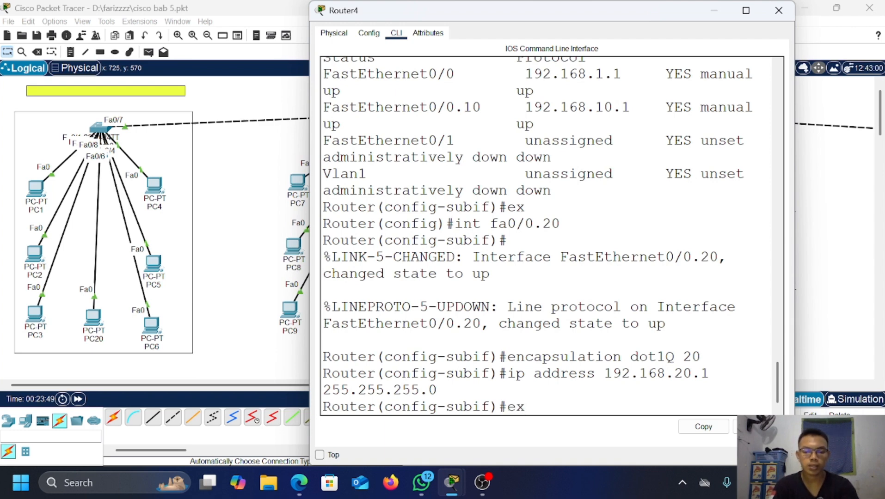
pyautogui.press('Return')
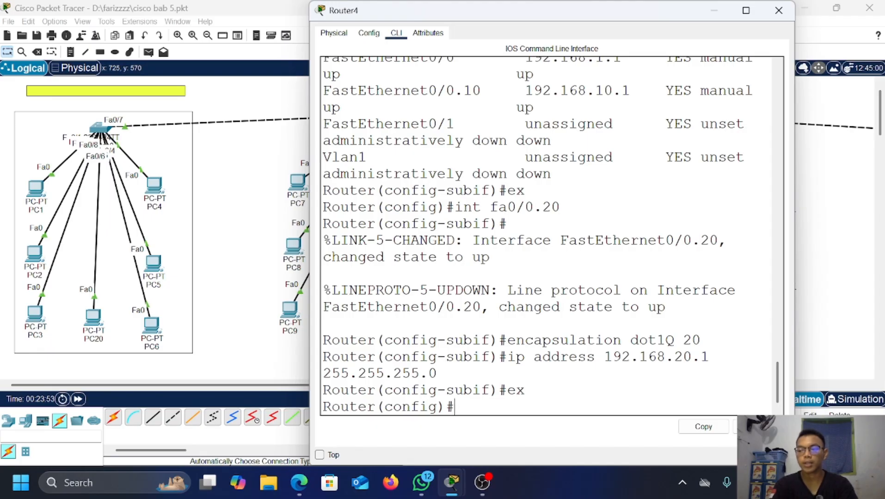
pyautogui.press('super+d')
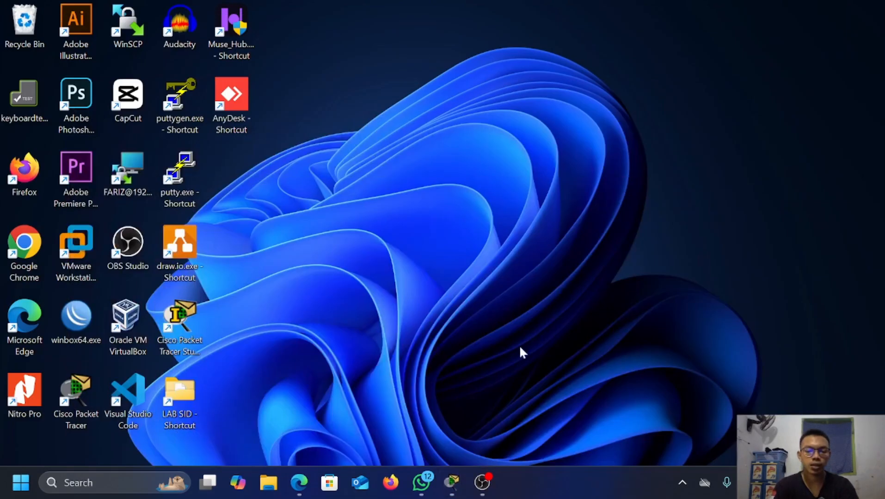
pyautogui.moveTo(450, 476)
pyautogui.click(433, 419)
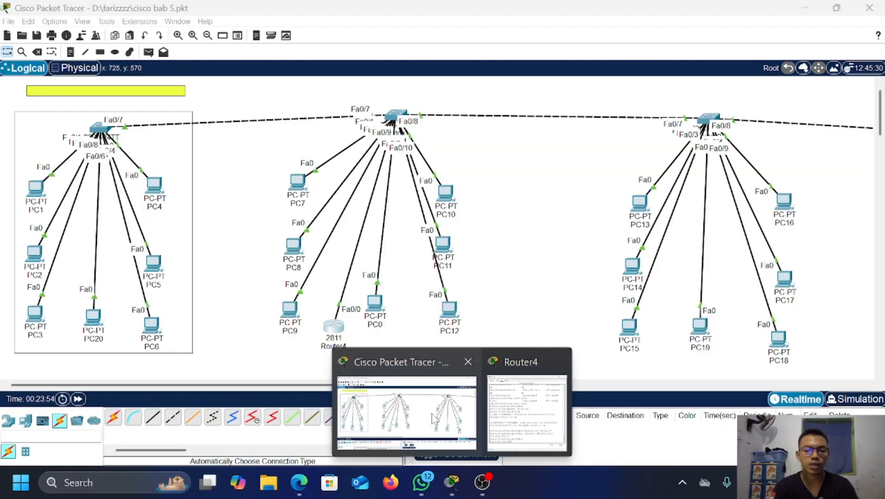
# Step: Set PC7's IPv4 default gateway to 192.168.10.1 in its IP configuration
pyautogui.click(297, 190)
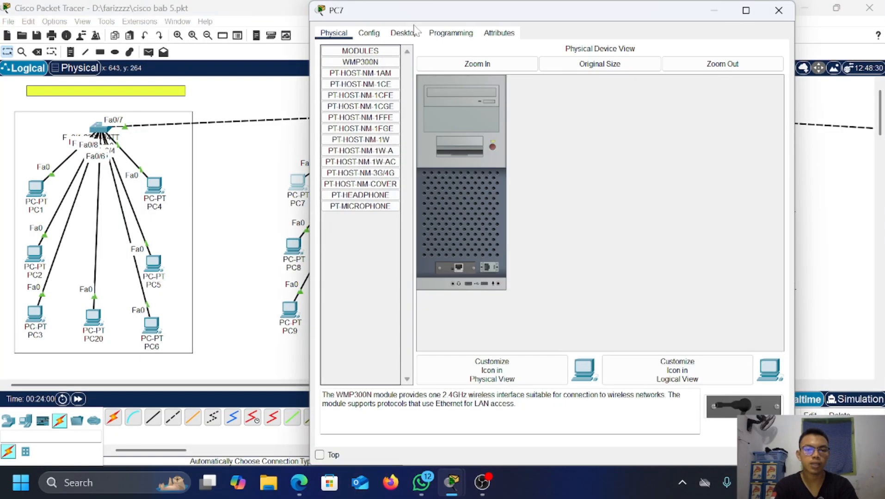
pyautogui.click(410, 35)
pyautogui.click(370, 77)
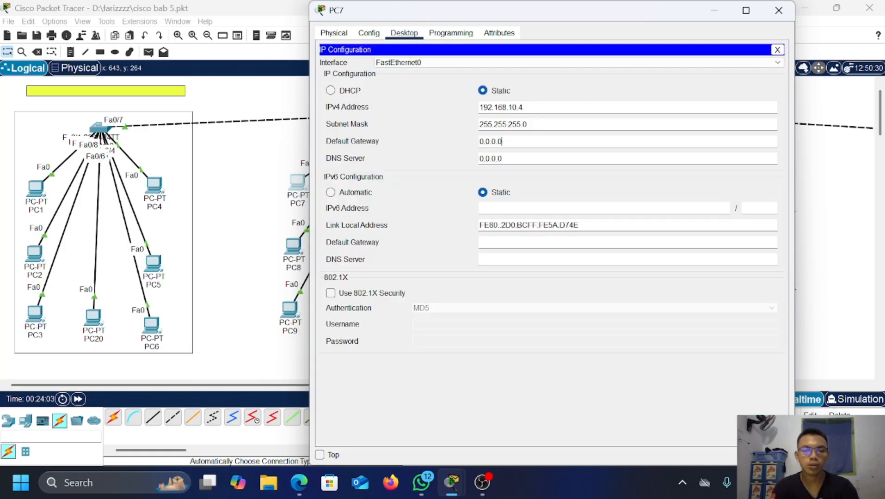
pyautogui.press('BackSpace')
pyautogui.press('BackSpace')
pyautogui.press('BackSpace')
pyautogui.press('BackSpace')
pyautogui.press('BackSpace')
pyautogui.press('BackSpace')
pyautogui.press('BackSpace')
pyautogui.write('1')
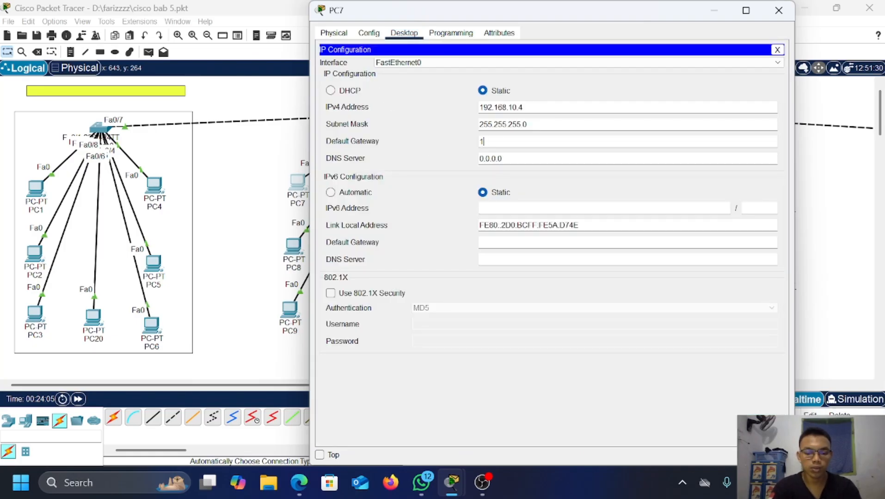
pyautogui.write('92.168.')
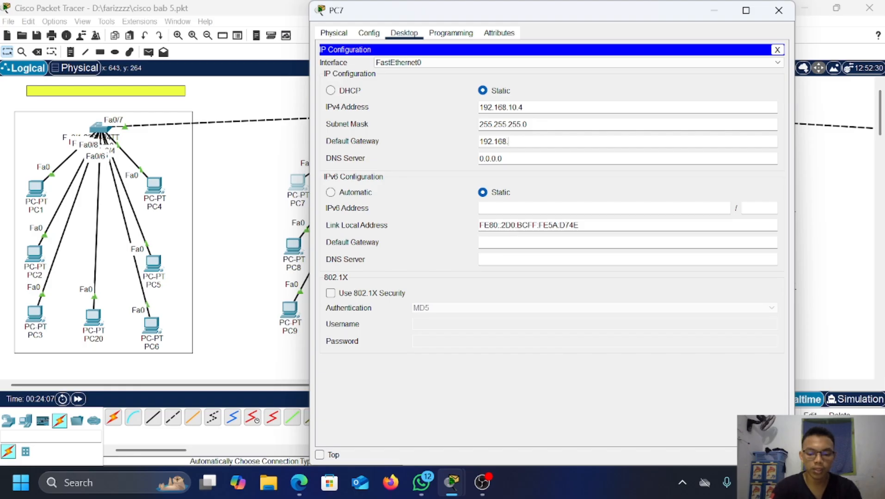
pyautogui.write('10.1')
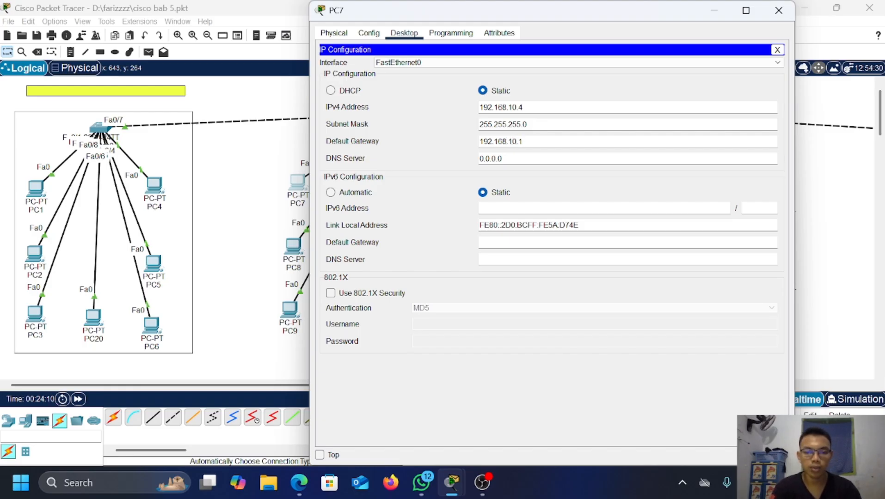
# Step: Copy the default gateway address from PC7's IP configuration and close PC7
pyautogui.hotkey('shift', 'Left')
pyautogui.hotkey('shift', 'Left')
pyautogui.hotkey('shift', 'Left')
pyautogui.hotkey('shift', 'Left')
pyautogui.hotkey('shift', 'Left')
pyautogui.hotkey('shift', 'Left')
pyautogui.hotkey('shift', 'Left')
pyautogui.hotkey('shift', 'Left')
pyautogui.hotkey('shift', 'Left')
pyautogui.hotkey('shift', 'Left')
pyautogui.hotkey('shift', 'Left')
pyautogui.hotkey('shift', 'Left')
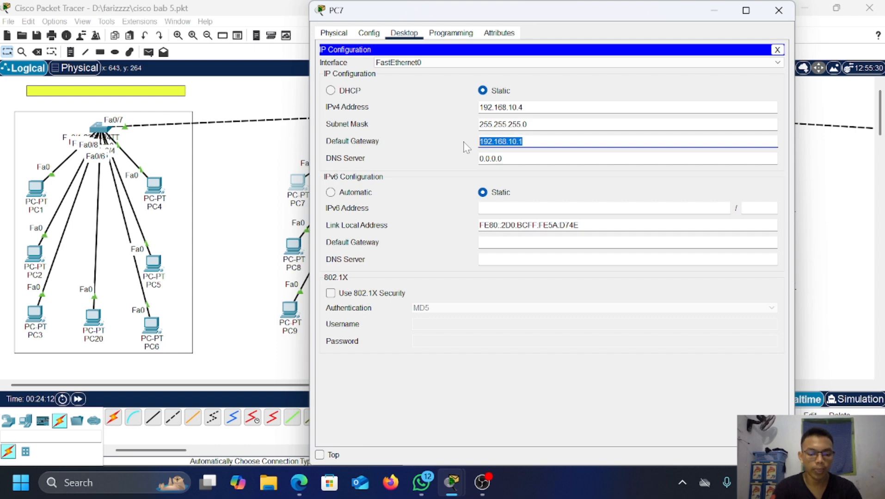
pyautogui.click(779, 11)
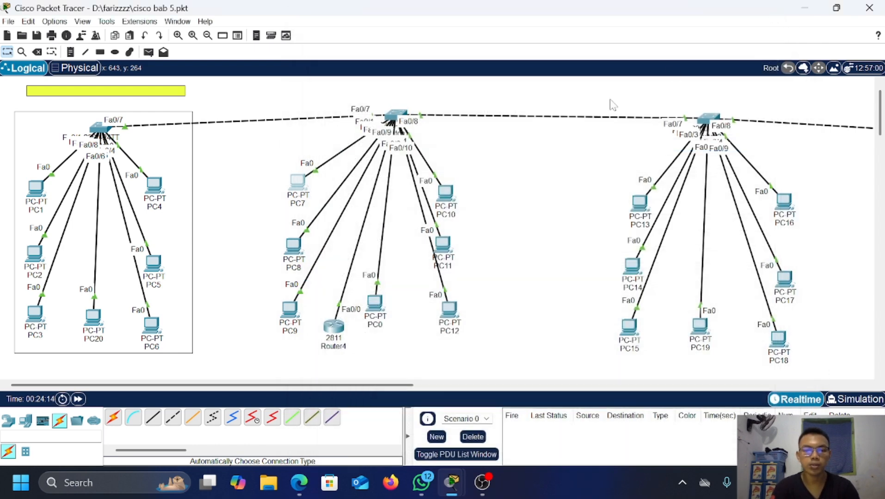
# Step: Set PC8's IPv4 default gateway to 192.168.10.1 and close its configuration
pyautogui.click(293, 245)
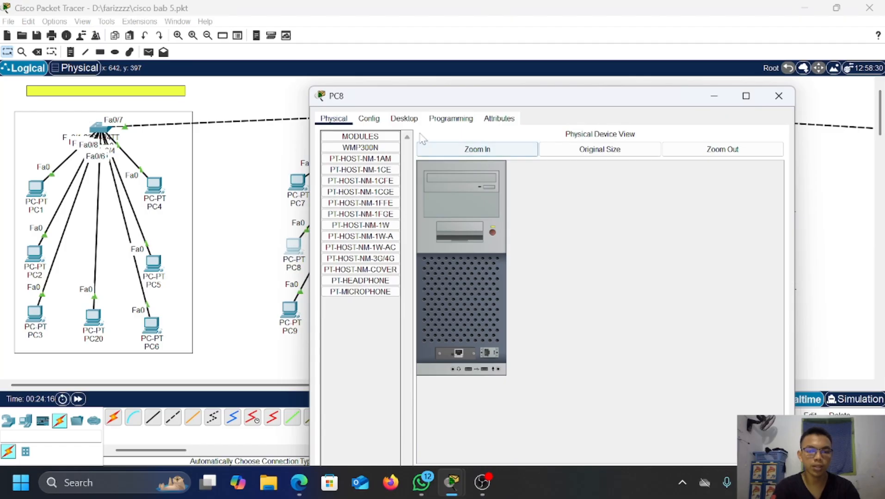
pyautogui.click(404, 118)
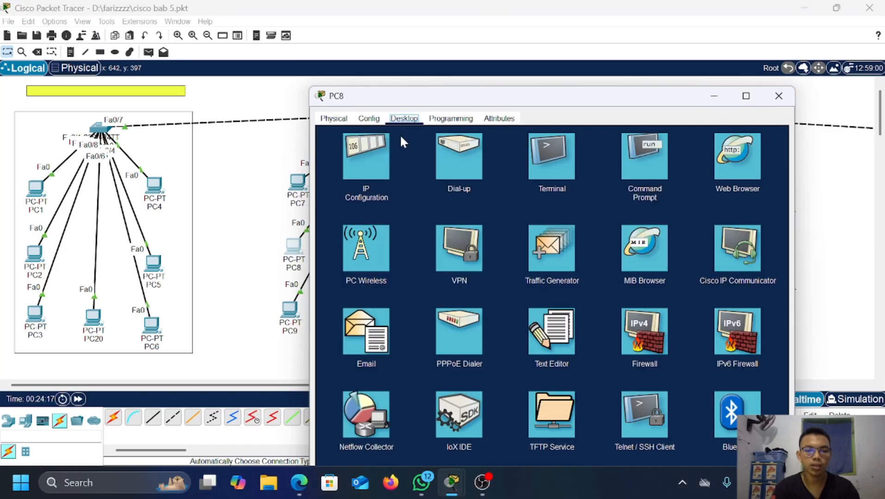
pyautogui.click(378, 149)
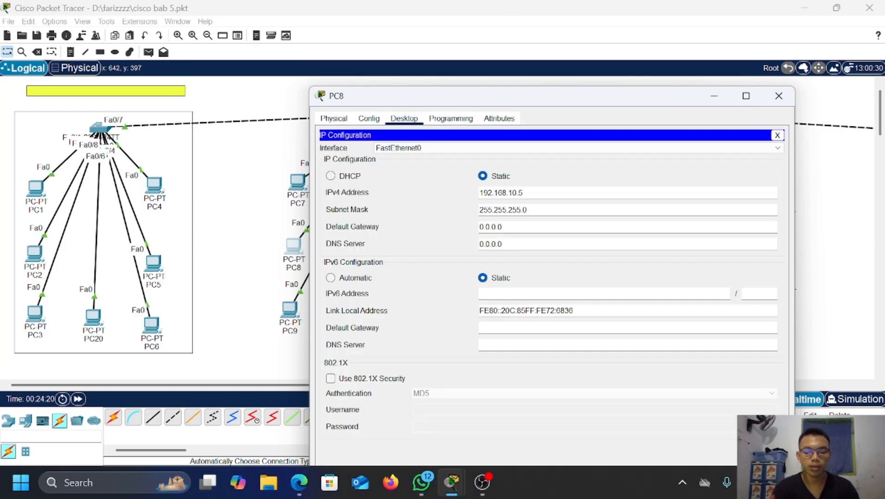
pyautogui.press('BackSpace')
pyautogui.press('BackSpace')
pyautogui.press('BackSpace')
pyautogui.press('BackSpace')
pyautogui.press('BackSpace')
pyautogui.write('192.168.10.1')
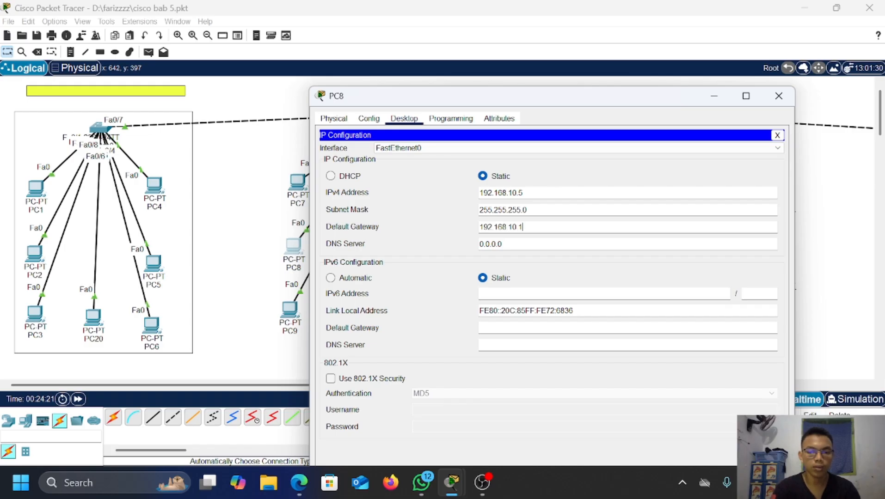
pyautogui.click(779, 96)
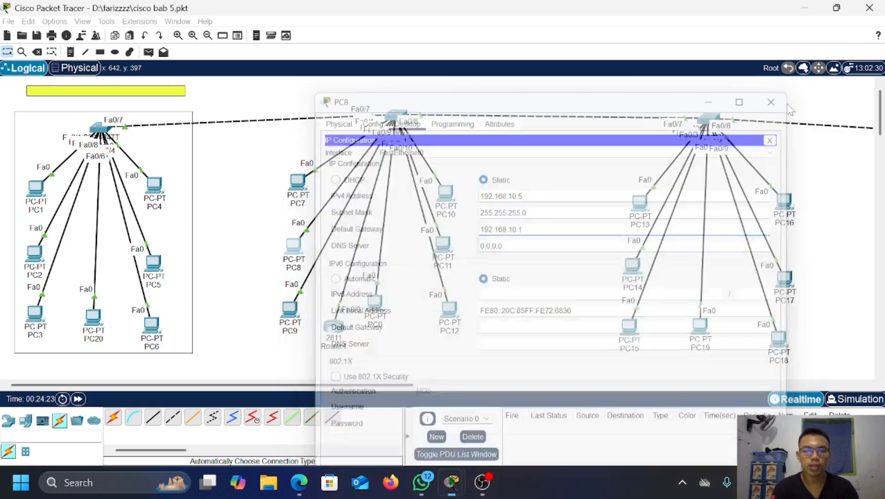
# Step: Set PC9's IPv4 default gateway to 192.168.10.1 and close its configuration
pyautogui.click(289, 309)
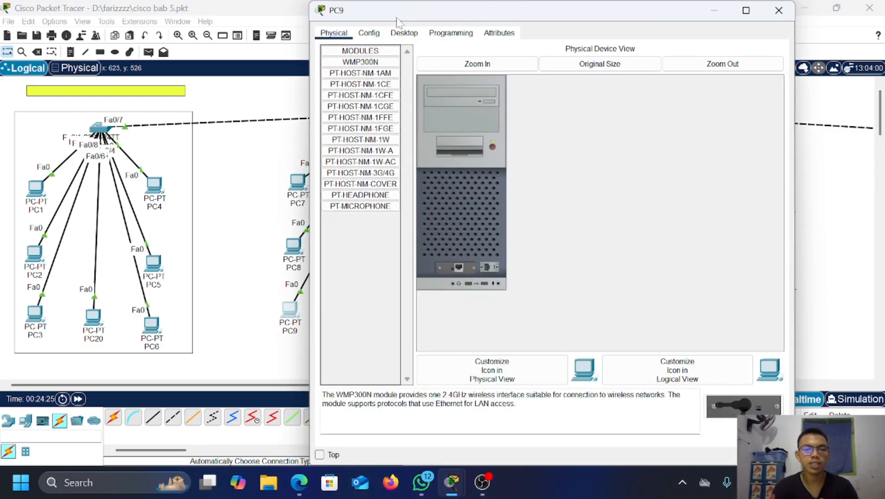
pyautogui.click(404, 33)
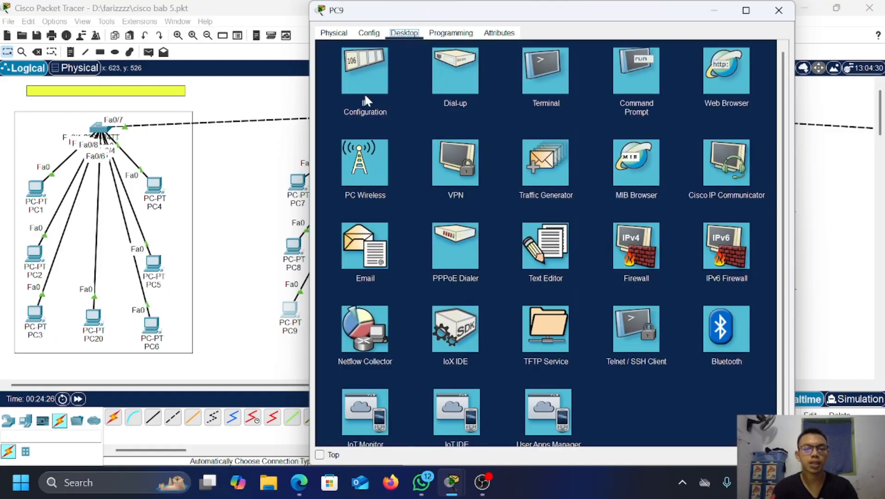
pyautogui.click(365, 96)
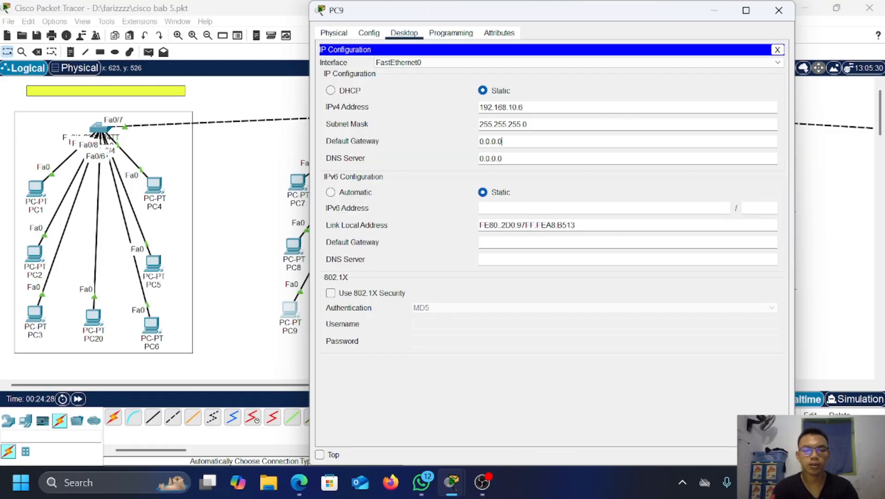
pyautogui.press('BackSpace')
pyautogui.press('BackSpace')
pyautogui.press('BackSpace')
pyautogui.press('BackSpace')
pyautogui.press('BackSpace')
pyautogui.press('BackSpace')
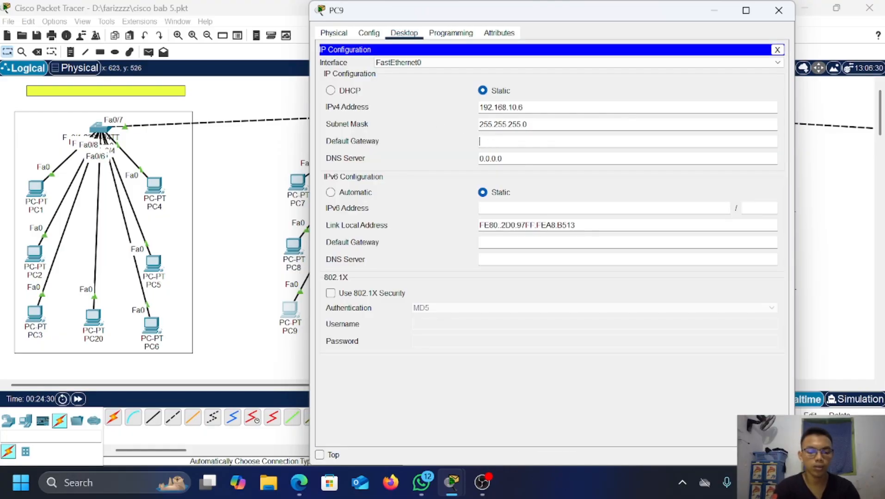
pyautogui.write('192.168.10.1')
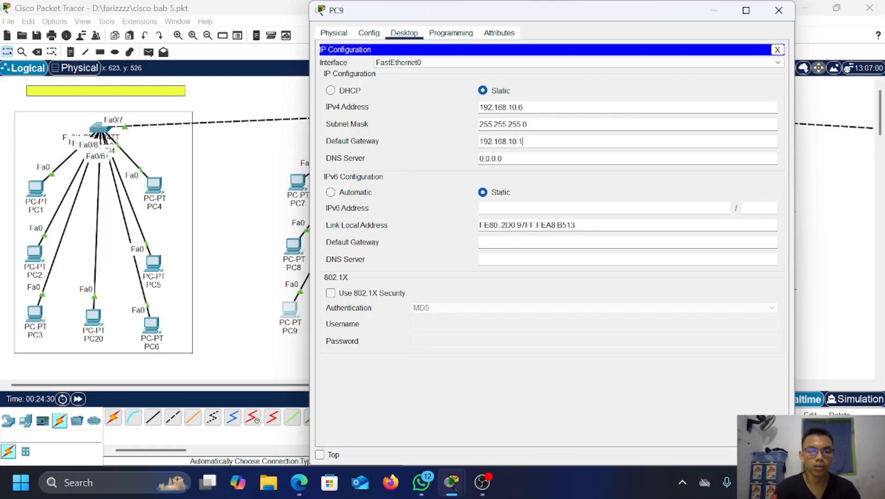
pyautogui.click(778, 11)
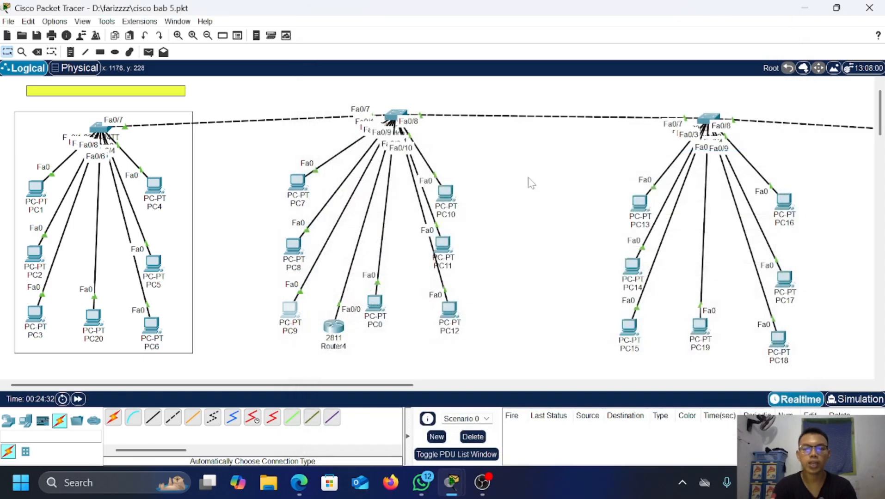
# Step: Set PC10's IPv4 default gateway to 192.168.20.1 and copy that address before closing its configuration
pyautogui.click(446, 198)
pyautogui.click(404, 33)
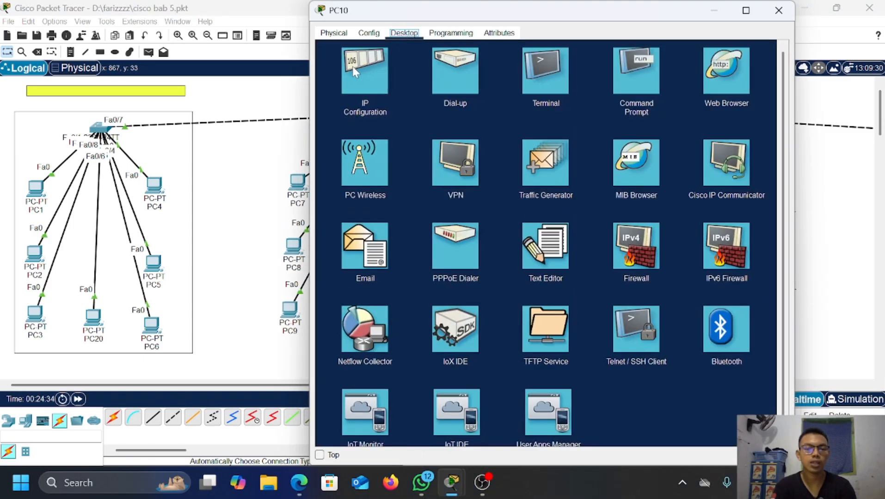
pyautogui.click(353, 66)
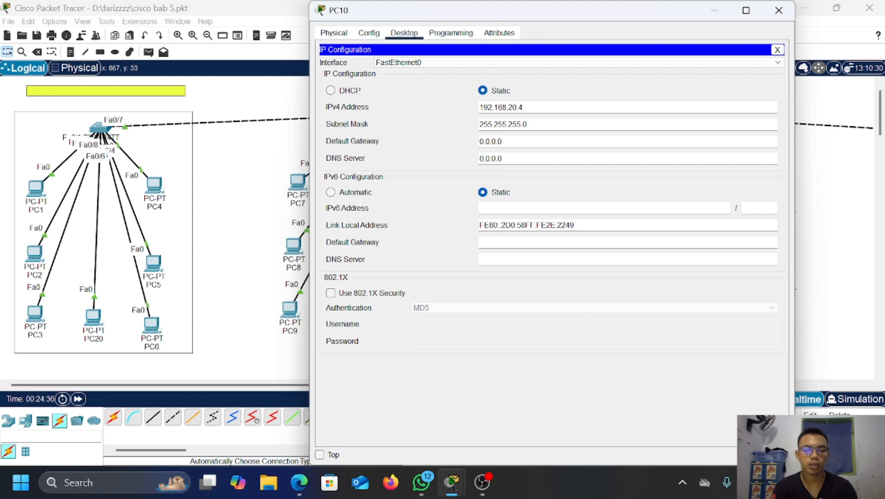
pyautogui.doubleClick(500, 141)
pyautogui.click(509, 142)
pyautogui.moveTo(509, 141); pyautogui.dragTo(474, 141)
pyautogui.write('192.16')
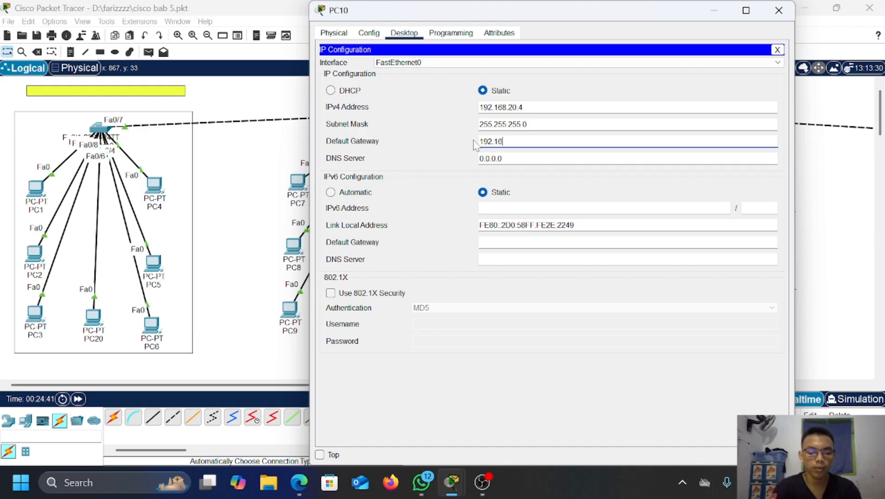
pyautogui.write('8.20.1')
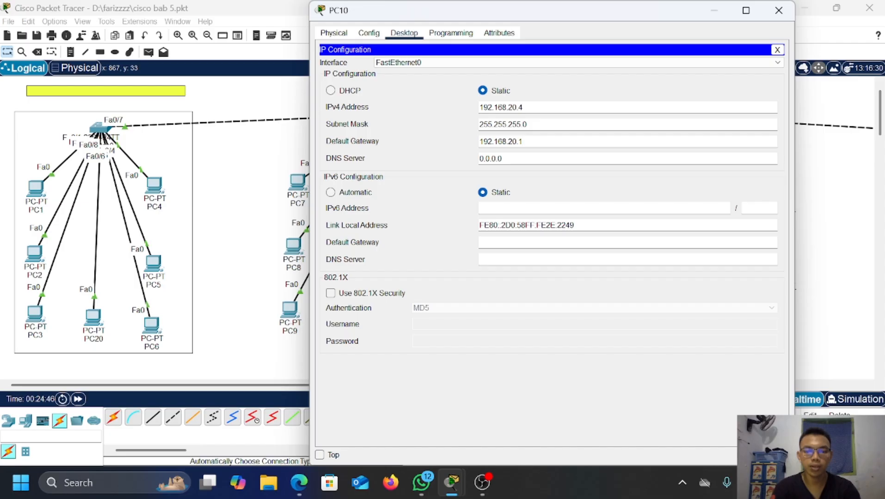
pyautogui.moveTo(522, 141); pyautogui.dragTo(480, 138)
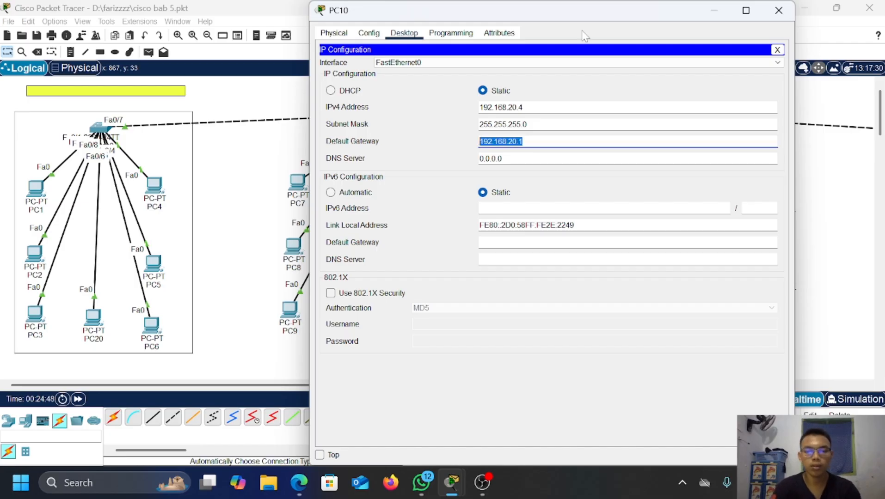
pyautogui.click(779, 10)
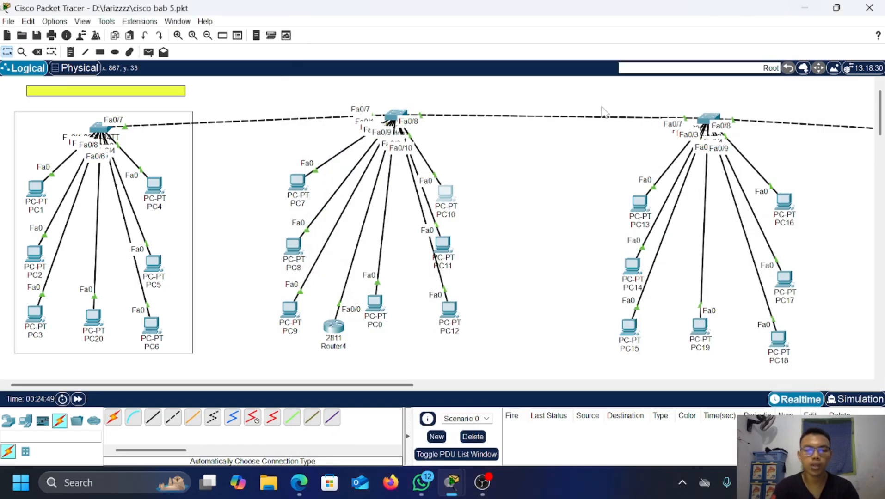
# Step: Set PC11's IPv4 default gateway to 192.168.20.1 and close its configuration
pyautogui.click(443, 243)
pyautogui.click(404, 33)
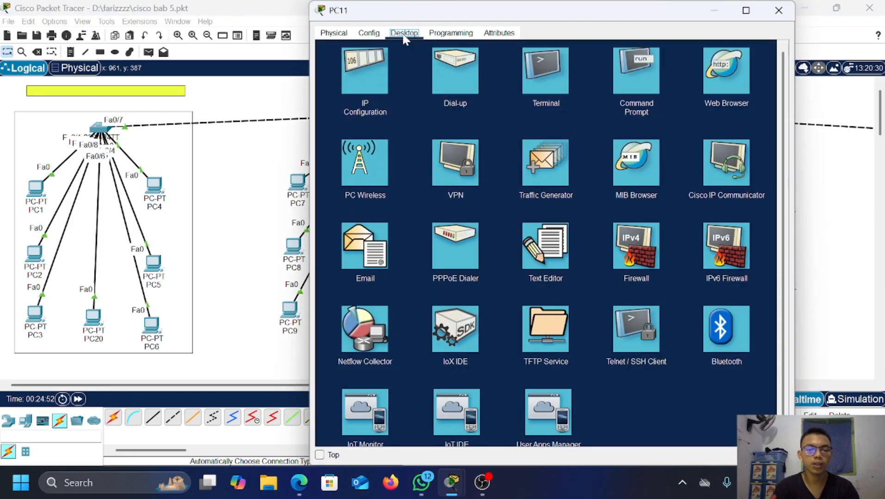
pyautogui.click(353, 81)
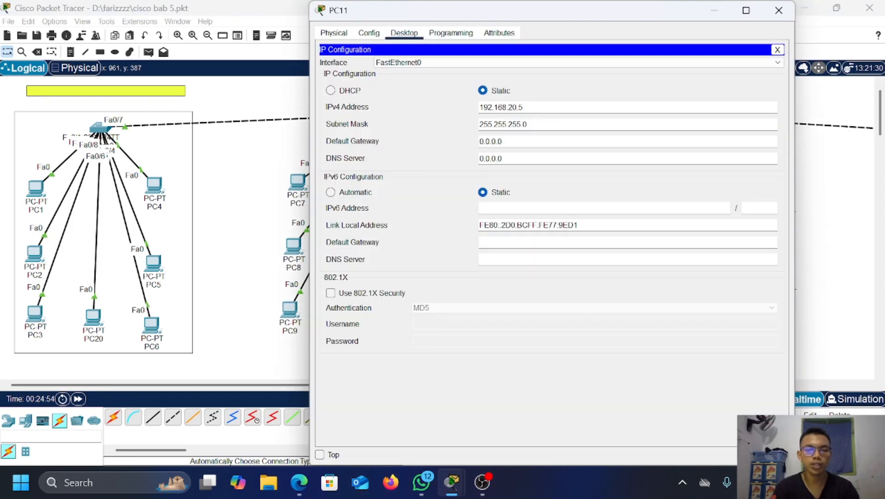
pyautogui.doubleClick(532, 141)
pyautogui.write('192.168.20.1')
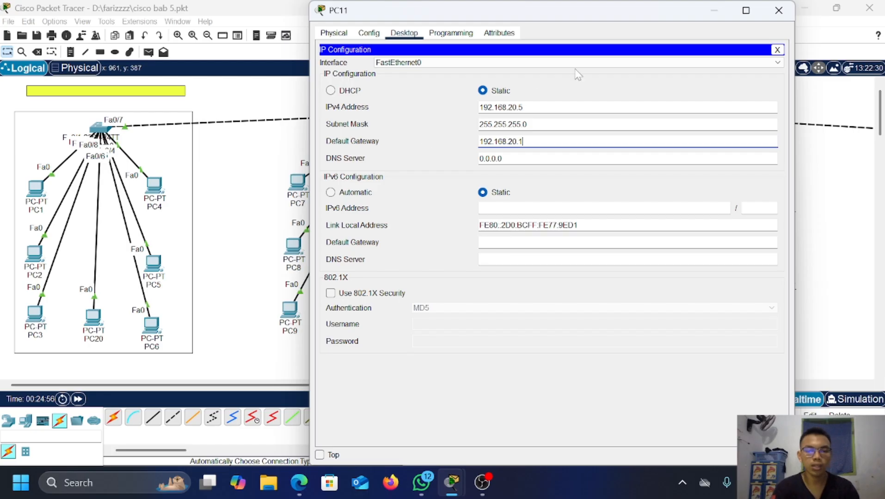
pyautogui.click(783, 18)
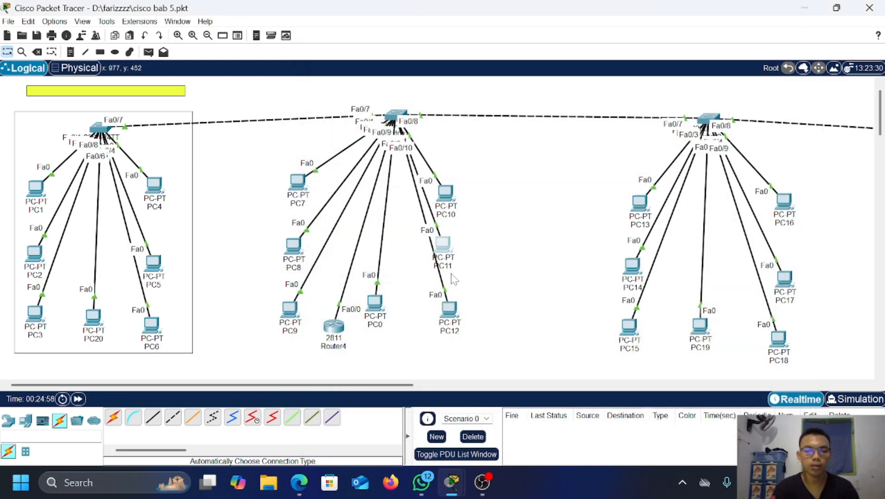
# Step: Set PC12's IPv4 default gateway to 192.168.20.1 and close its configuration
pyautogui.click(450, 311)
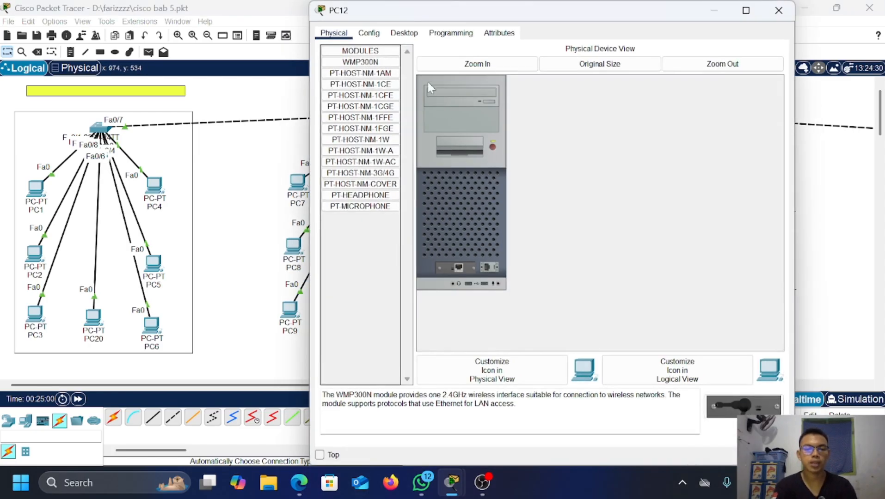
pyautogui.click(405, 32)
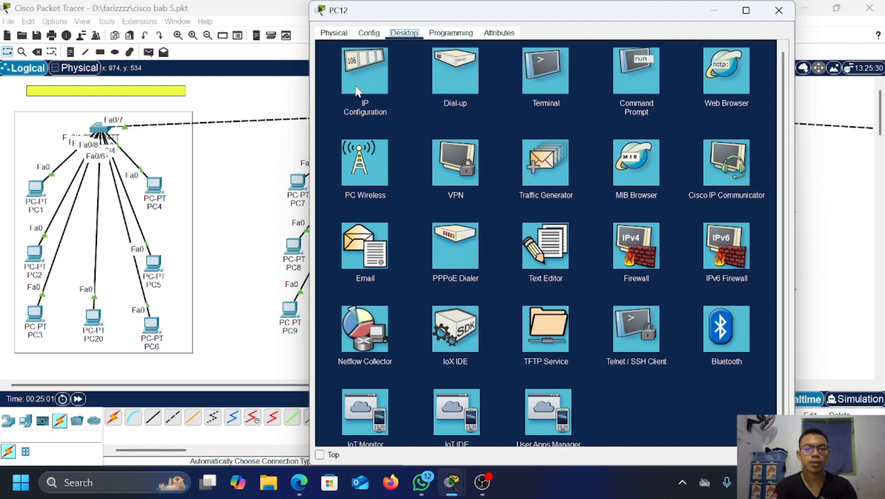
pyautogui.click(363, 74)
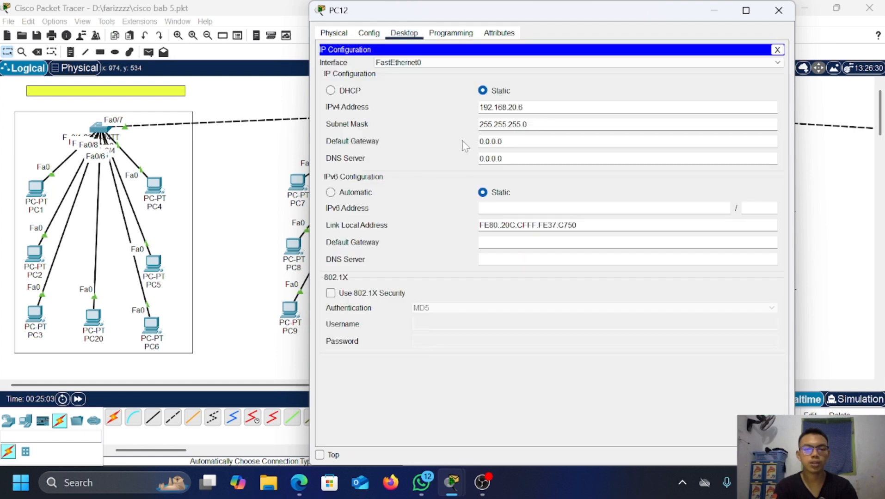
pyautogui.moveTo(502, 141); pyautogui.dragTo(420, 142)
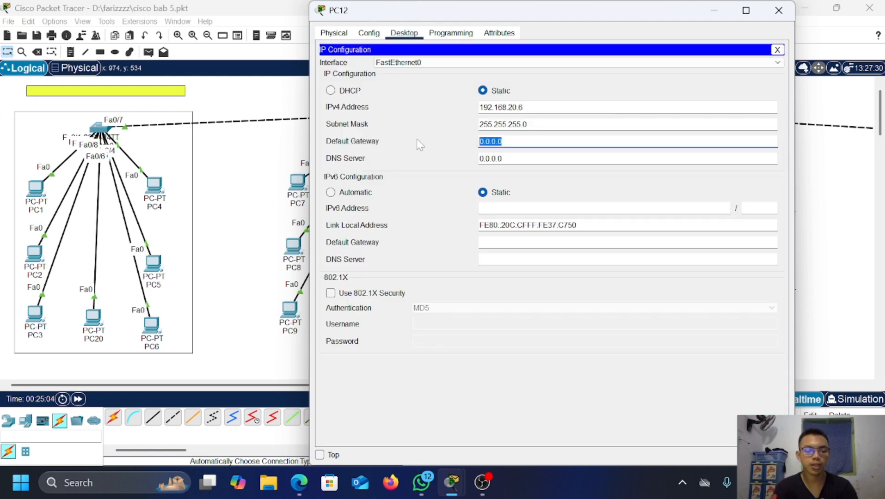
pyautogui.write('192.168.20.1')
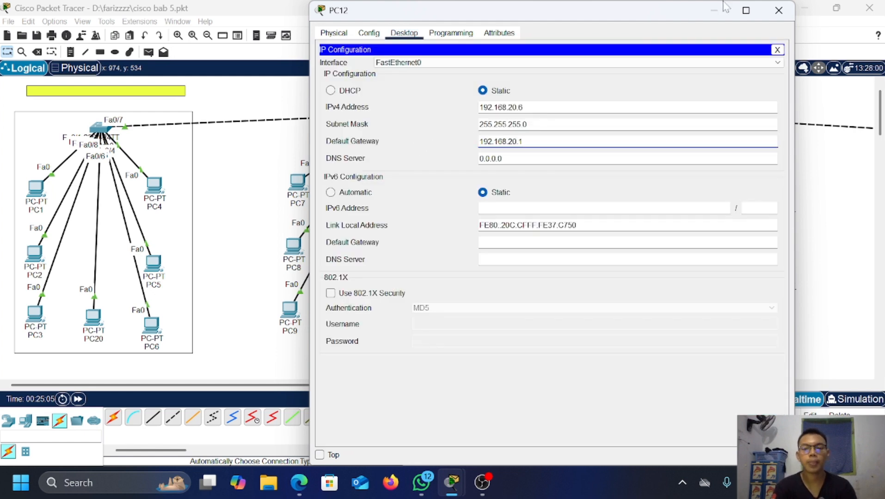
pyautogui.click(779, 10)
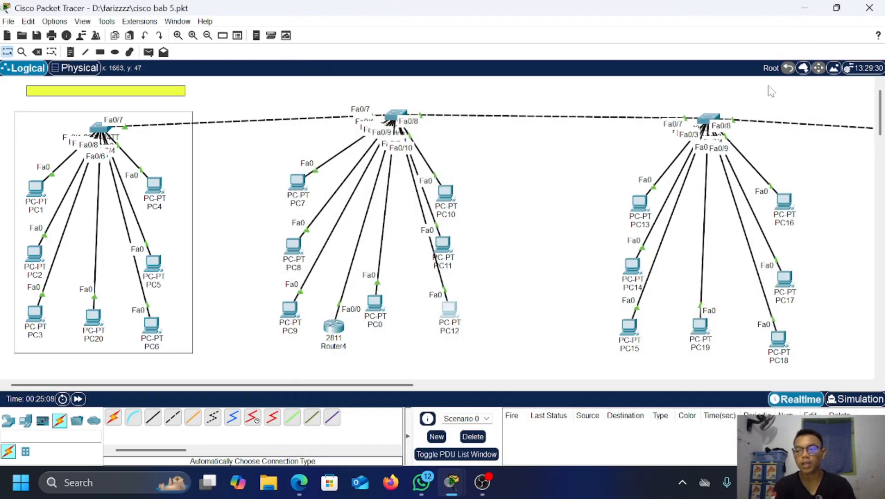
# Step: Open the command line of Switch1, the switch serving PC7 through PC12, and enter global configuration mode
pyautogui.click(394, 115)
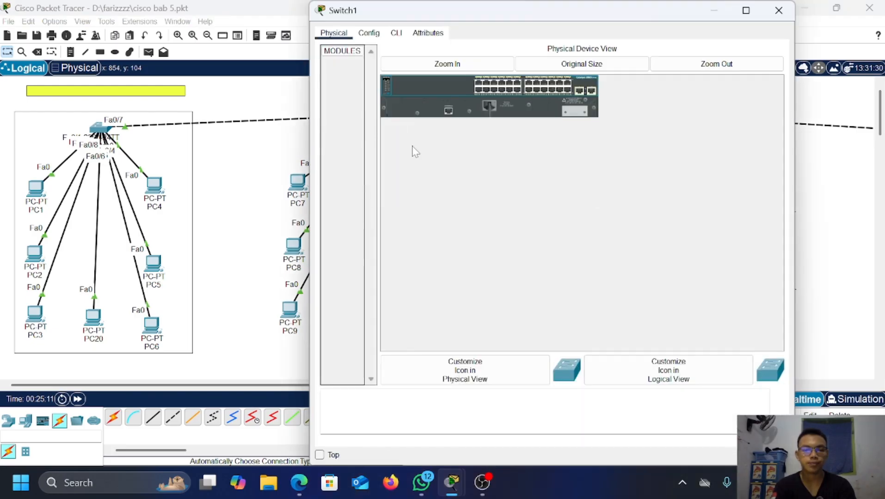
pyautogui.click(396, 35)
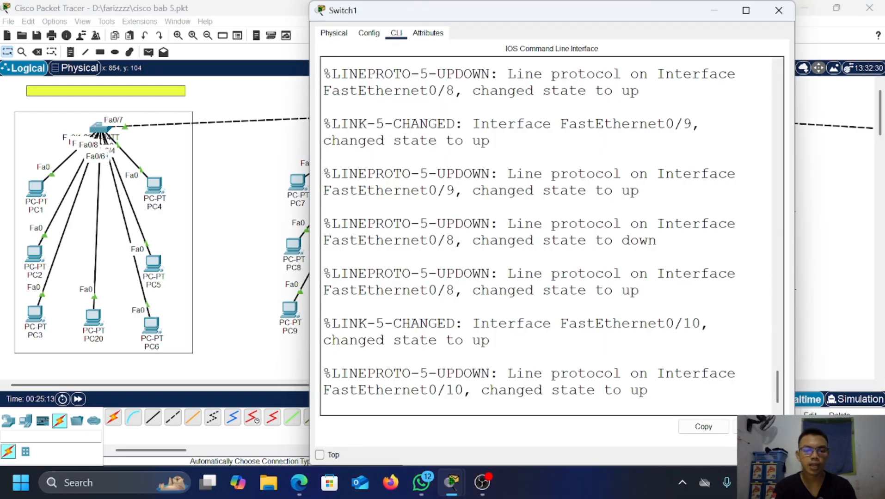
pyautogui.press('Return')
pyautogui.press('Return')
pyautogui.write('ena')
pyautogui.press('Return')
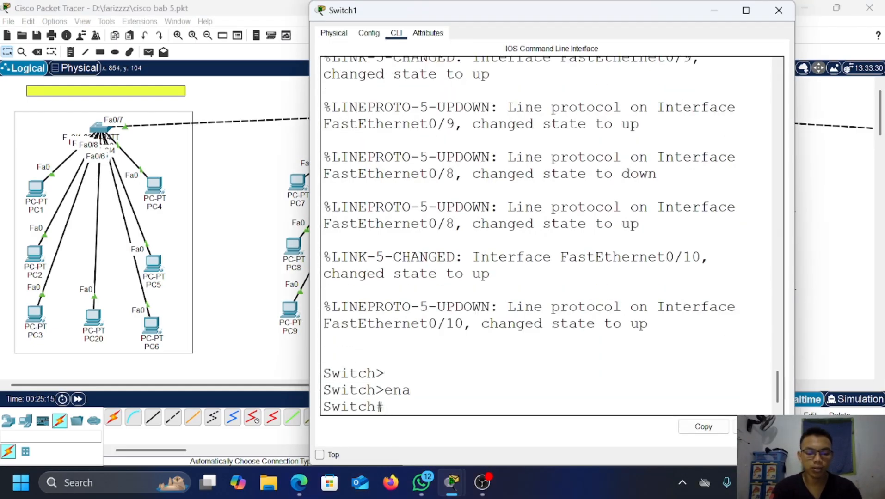
pyautogui.write('conf t')
pyautogui.press('Return')
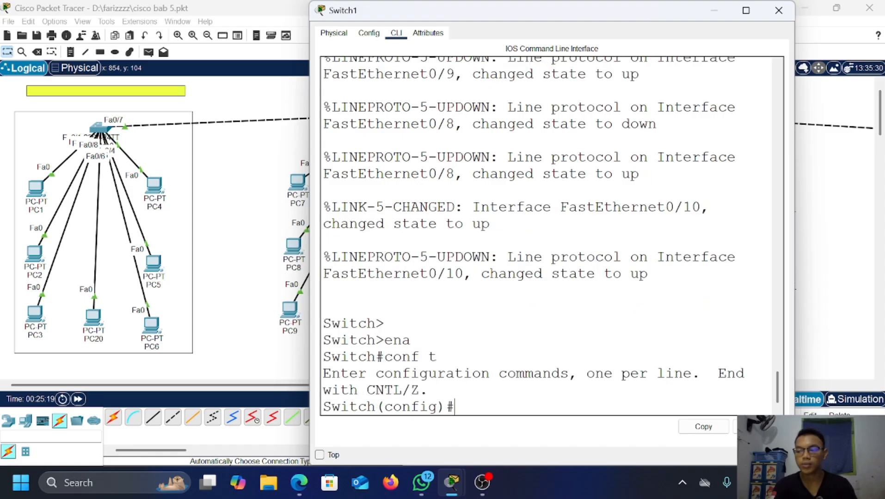
# Step: Enter configuration of Switch1's interface fa0/10, moving Router4 slightly upward between PC9 and PC0 to check its link before confirming
pyautogui.write('int fa')
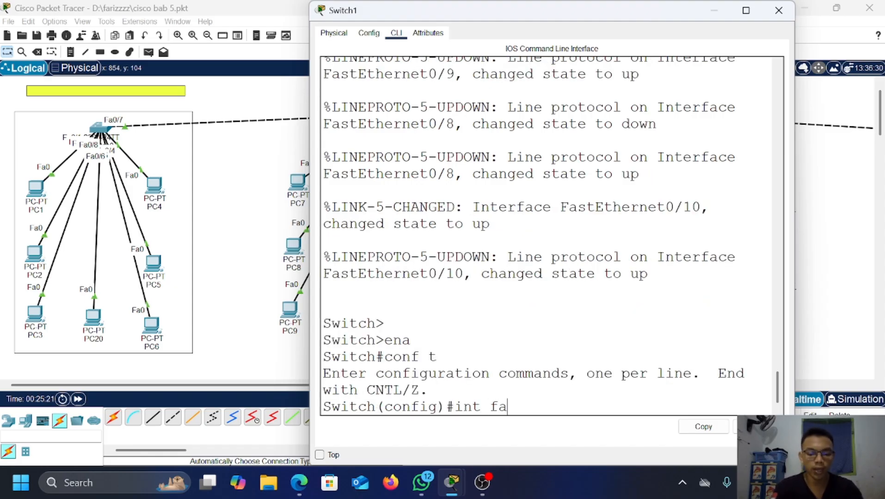
pyautogui.write('0/')
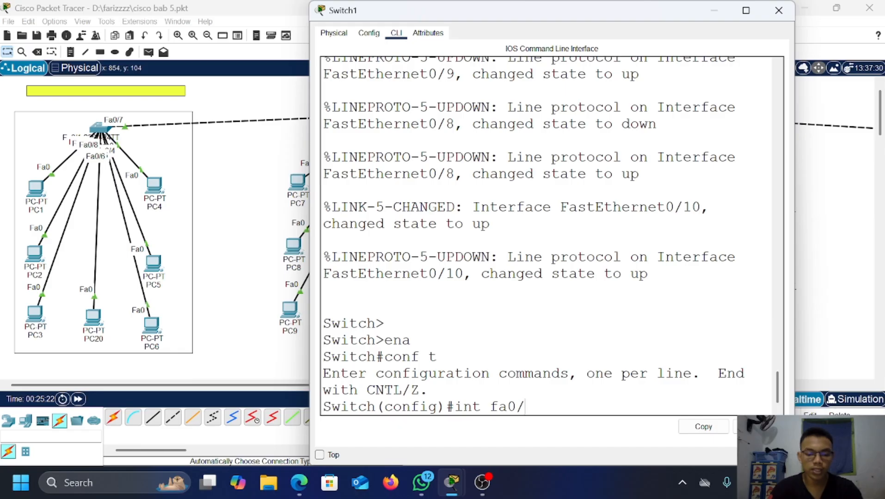
pyautogui.write('10')
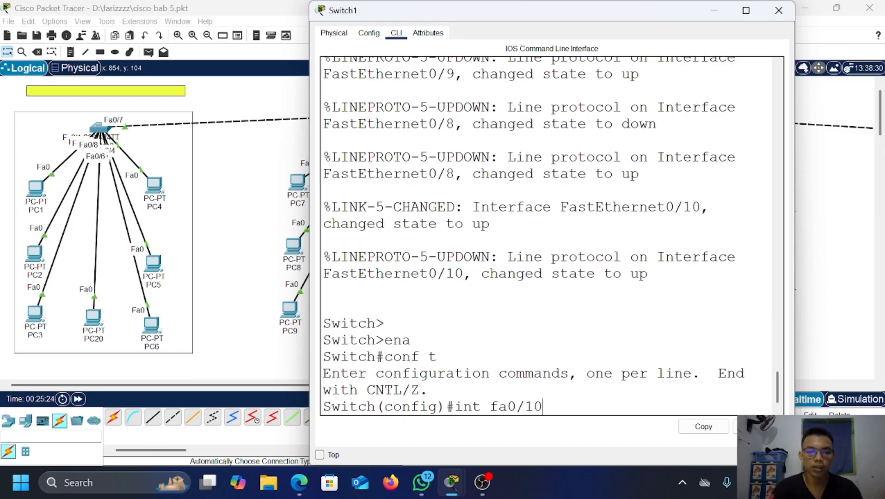
pyautogui.click(261, 260)
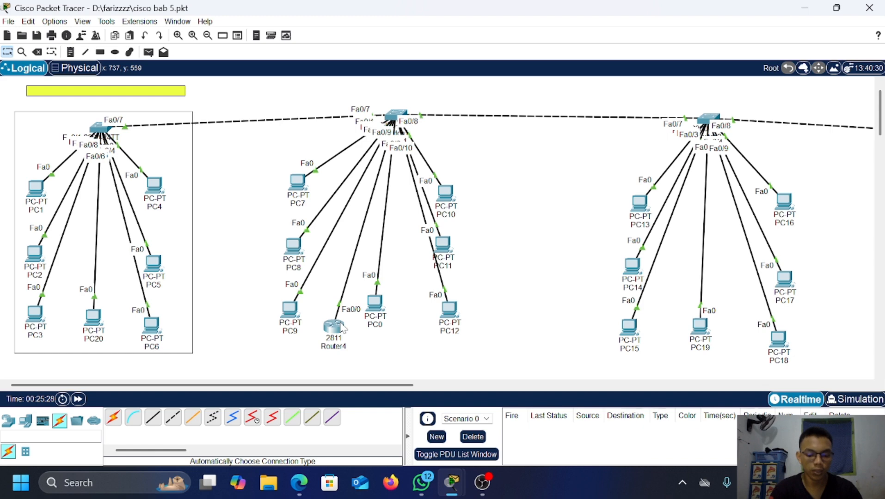
pyautogui.moveTo(342, 327)
pyautogui.mouseDown()
pyautogui.moveTo(374, 192)
pyautogui.moveTo(401, 236)
pyautogui.moveTo(341, 315)
pyautogui.mouseUp()
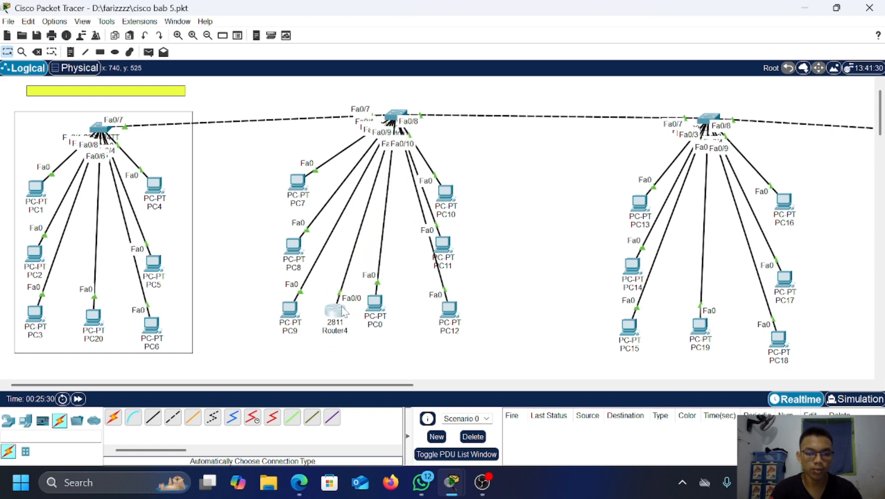
pyautogui.click(392, 119)
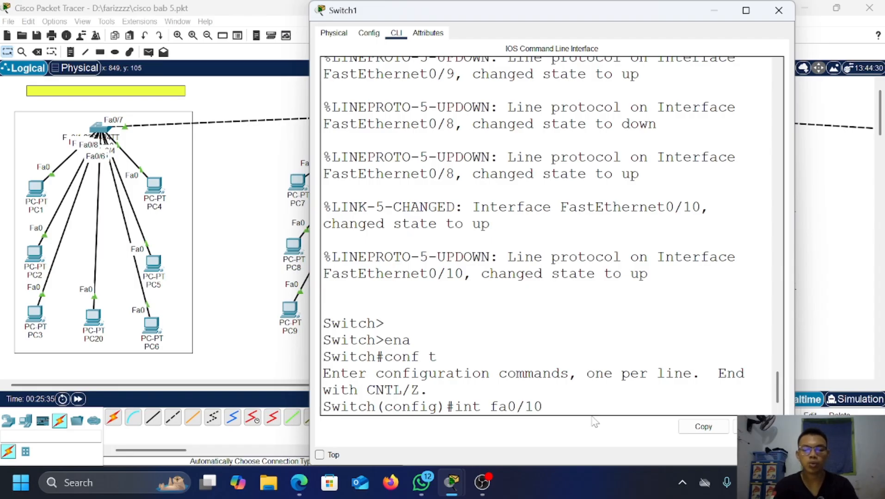
pyautogui.press('Return')
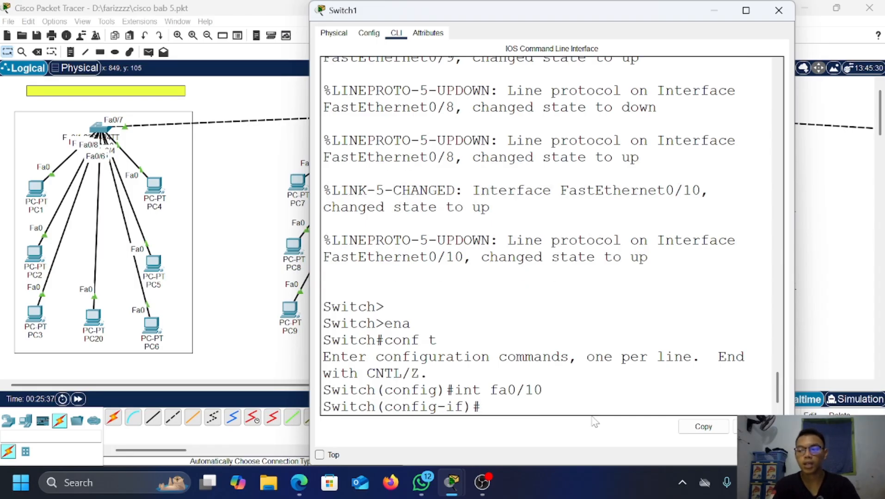
# Step: Set Switch1's interface fa0/10 to switchport trunk mode and exit interface configuration
pyautogui.write('swit')
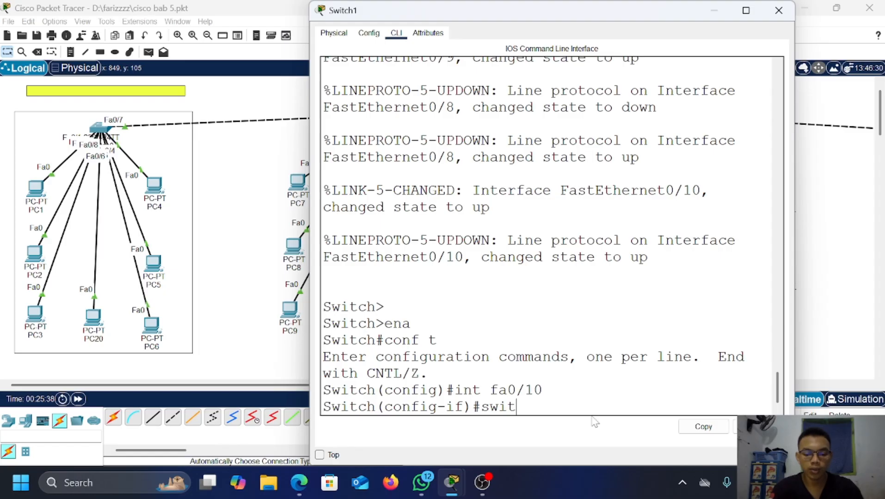
pyautogui.write('chport mode trunk')
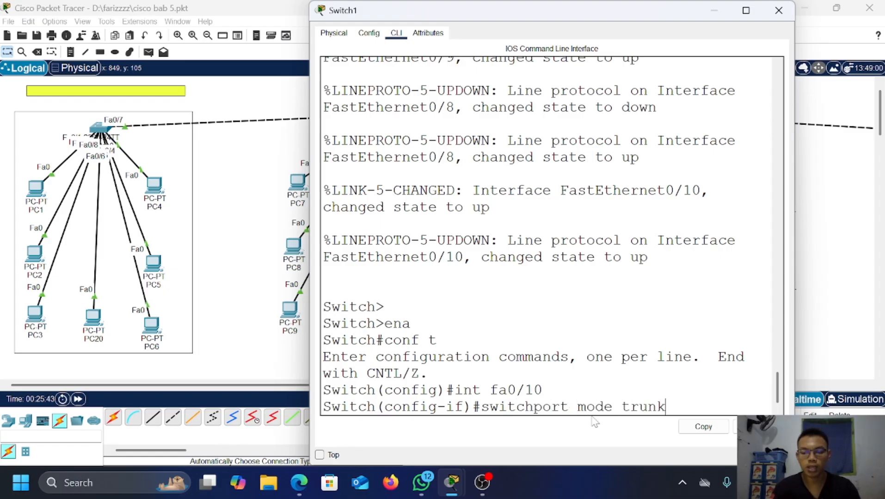
pyautogui.press('Return')
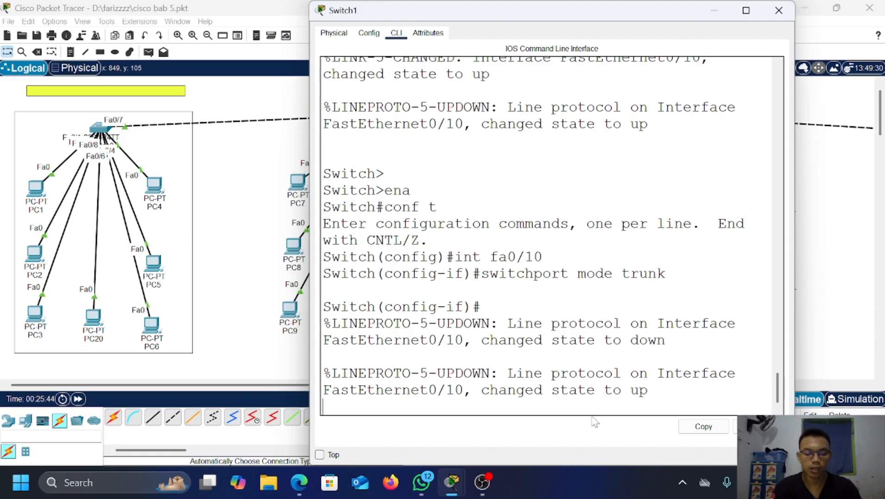
pyautogui.write('ex')
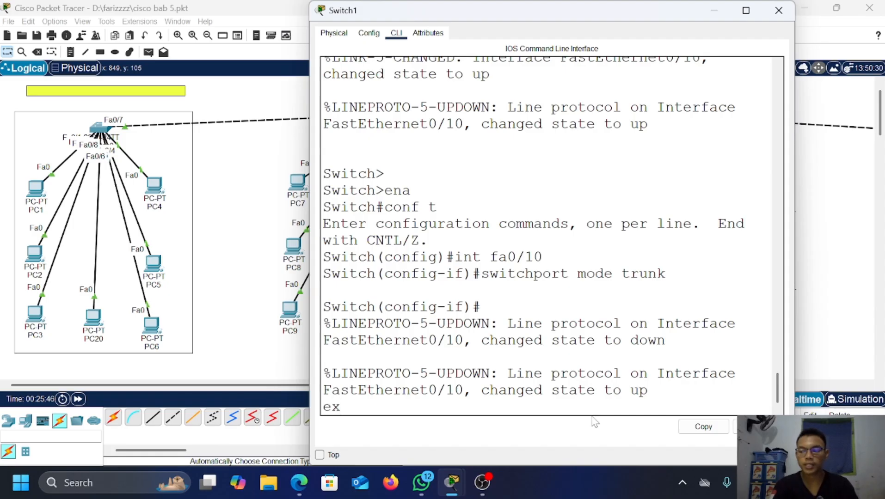
pyautogui.press('Return')
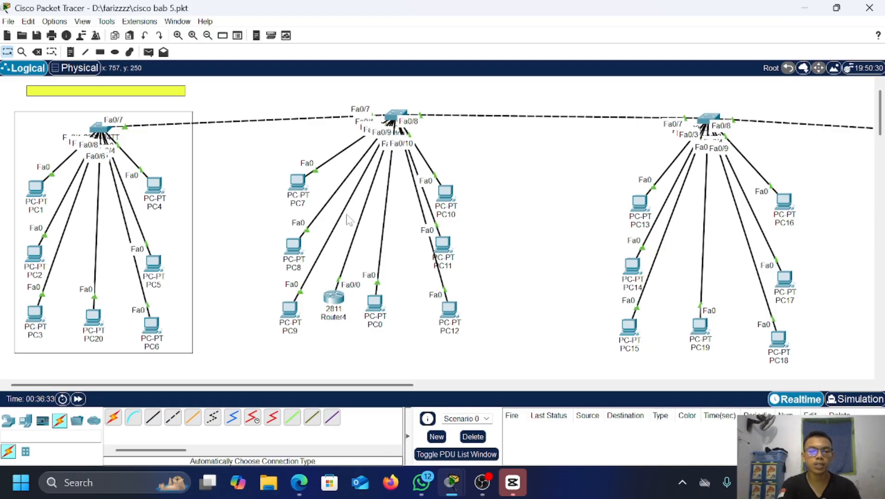
# Step: Open Router4's command line and exit interface configuration back to global configuration mode
pyautogui.click(334, 297)
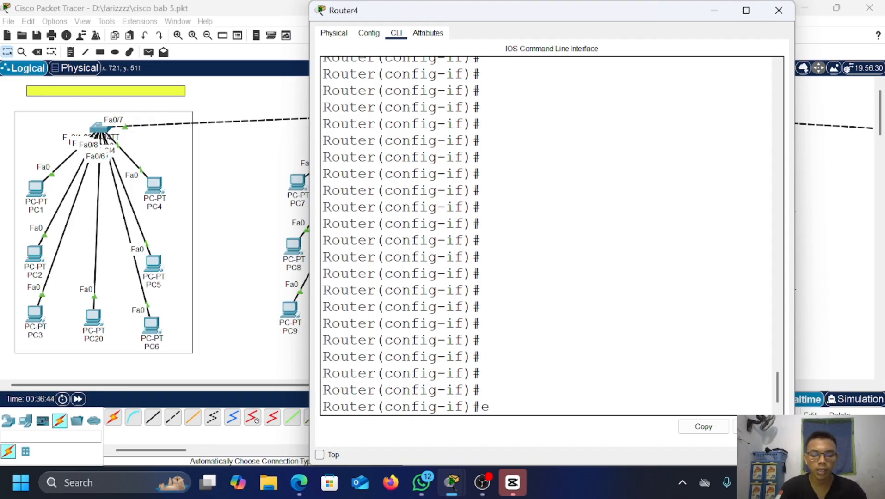
pyautogui.write('x')
pyautogui.press('Return')
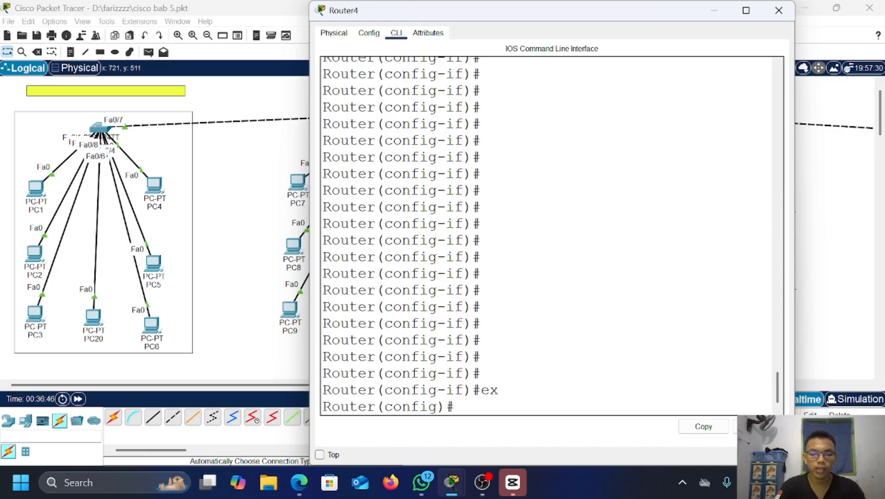
pyautogui.press('Return')
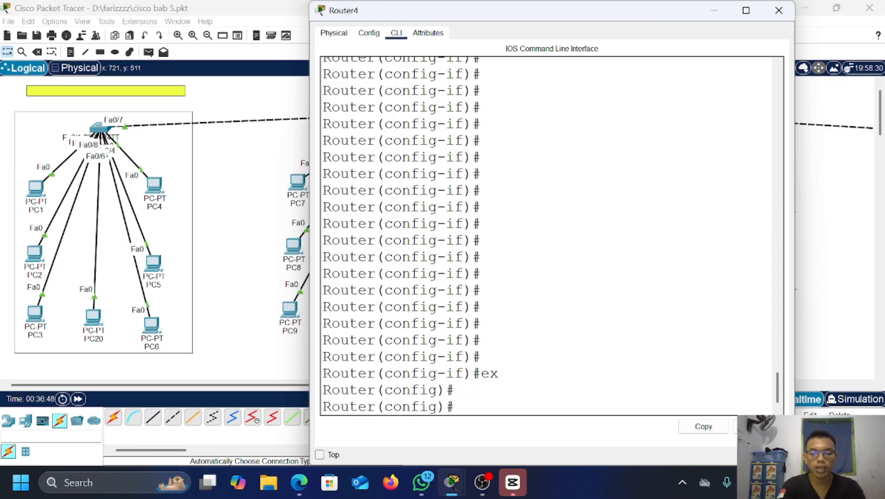
# Step: Create a DHCP pool named vlan10 on Router4
pyautogui.write('i[ d')
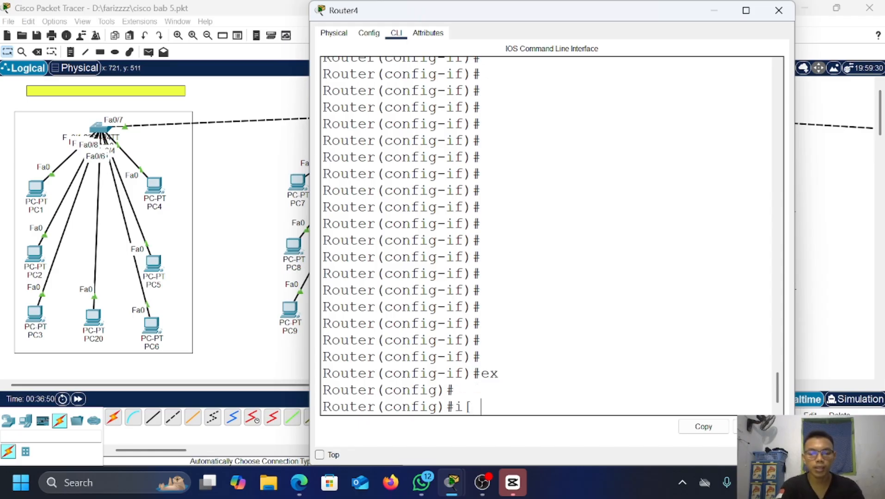
pyautogui.press('BackSpace')
pyautogui.press('BackSpace')
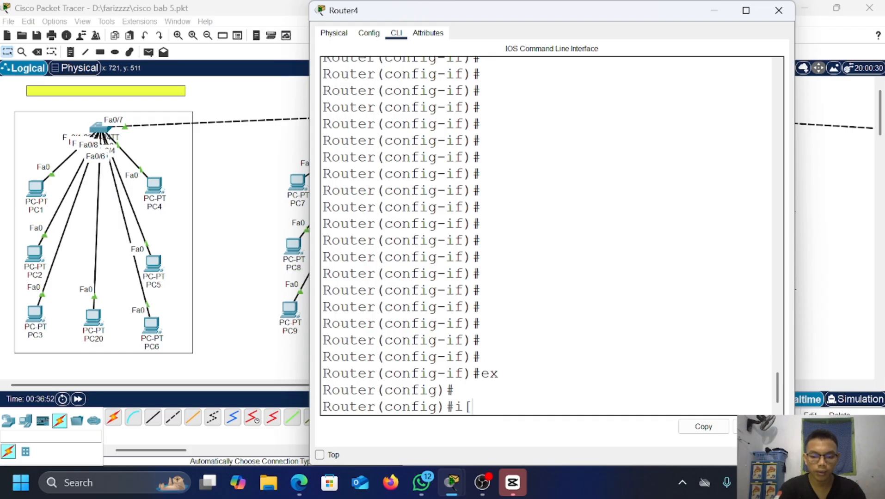
pyautogui.write('p dhcp')
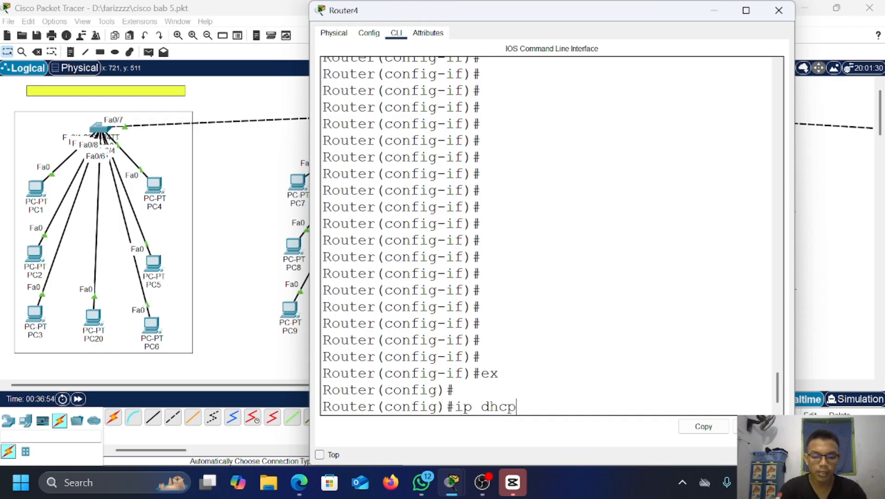
pyautogui.write(' pool')
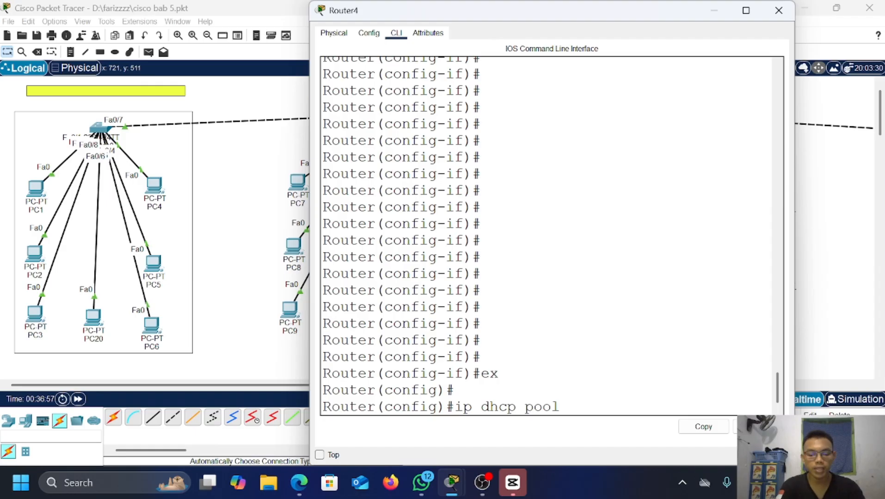
pyautogui.write(' vlan10')
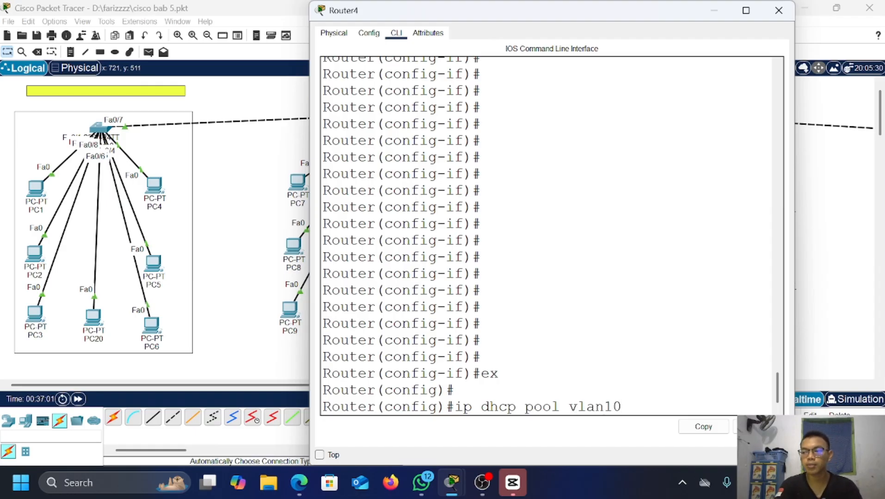
pyautogui.press('Return')
# Step: Assign network 192.168.10.0 with mask 255.255.255.0 to Router4's vlan10 DHCP pool
pyautogui.write('netwo')
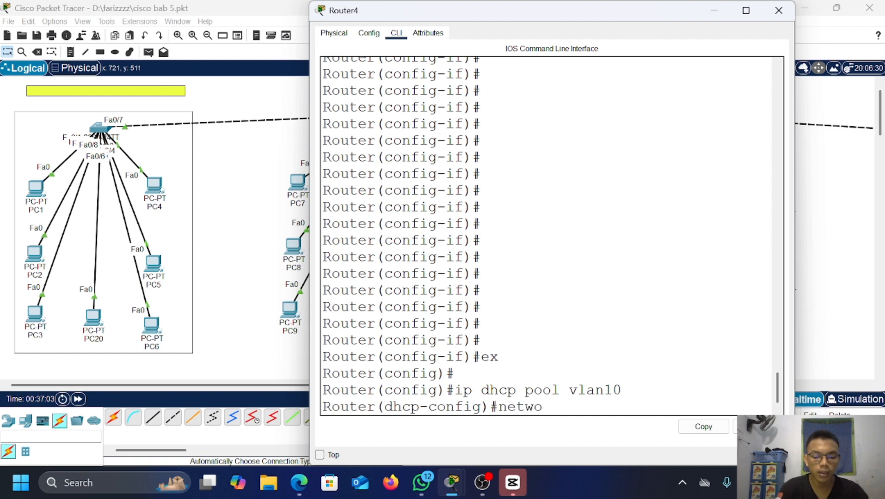
pyautogui.write('rk 192.1')
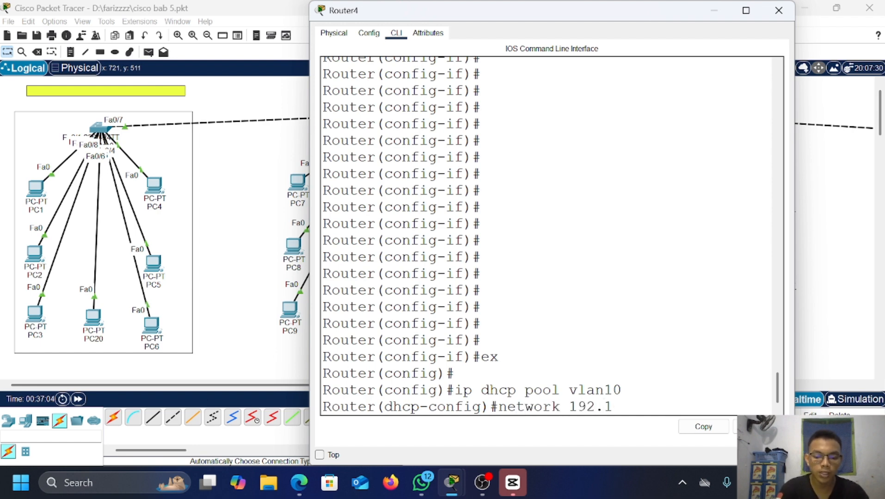
pyautogui.write('68.')
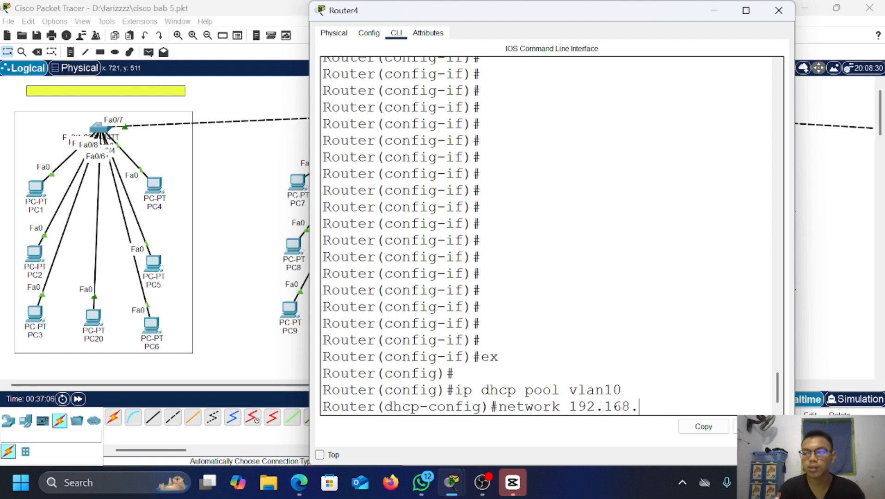
pyautogui.write('10.0')
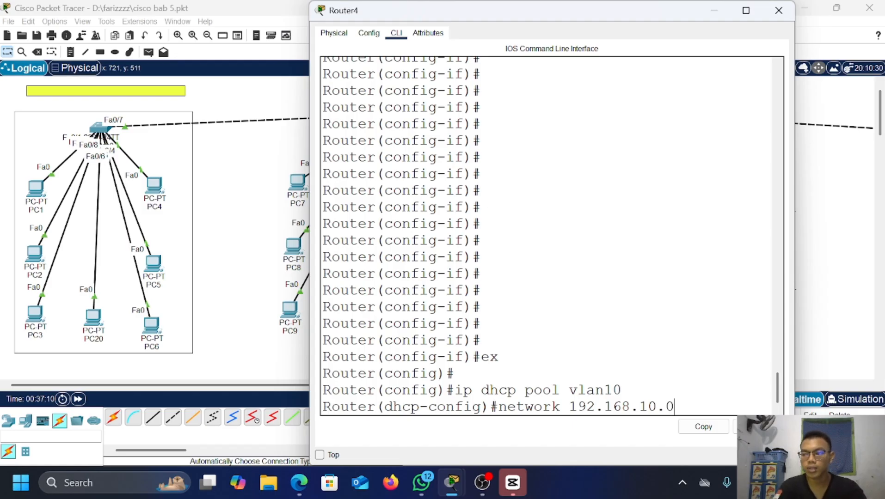
pyautogui.write(' 255.2')
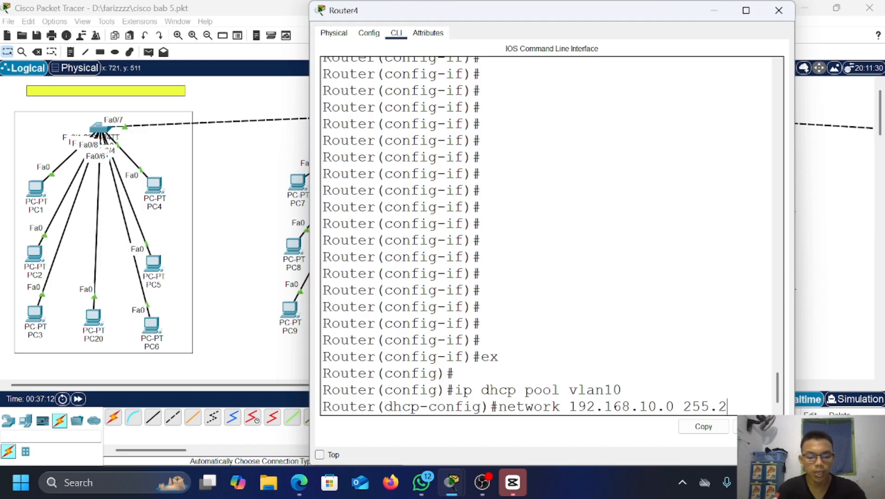
pyautogui.write('55.255.')
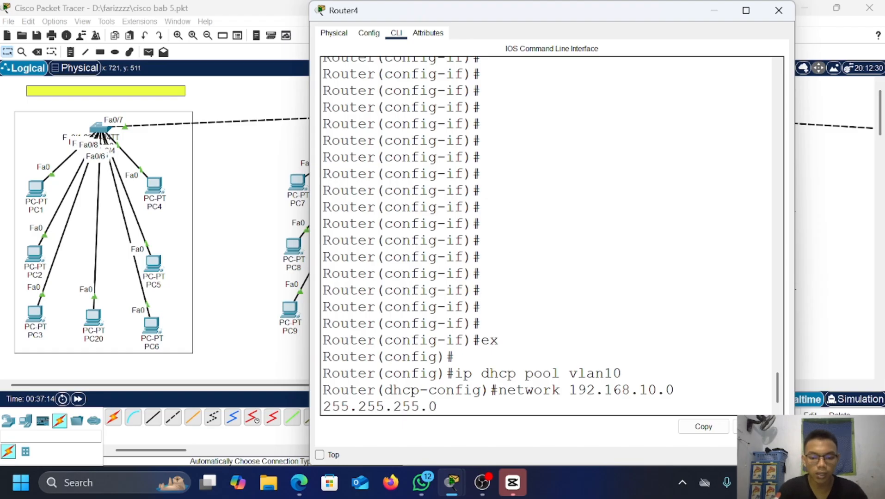
pyautogui.write('0')
pyautogui.press('Return')
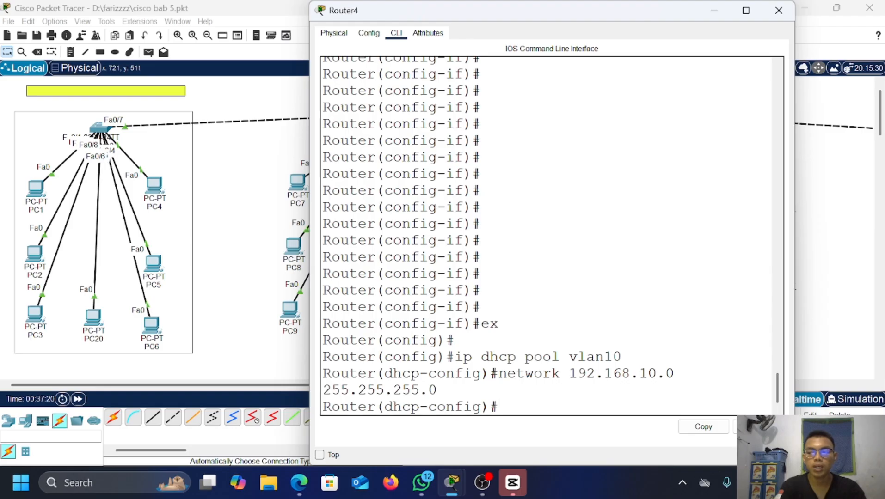
# Step: Set the vlan10 pool's default gateway to 192.168.10.1 with the default-route command
pyautogui.write('default')
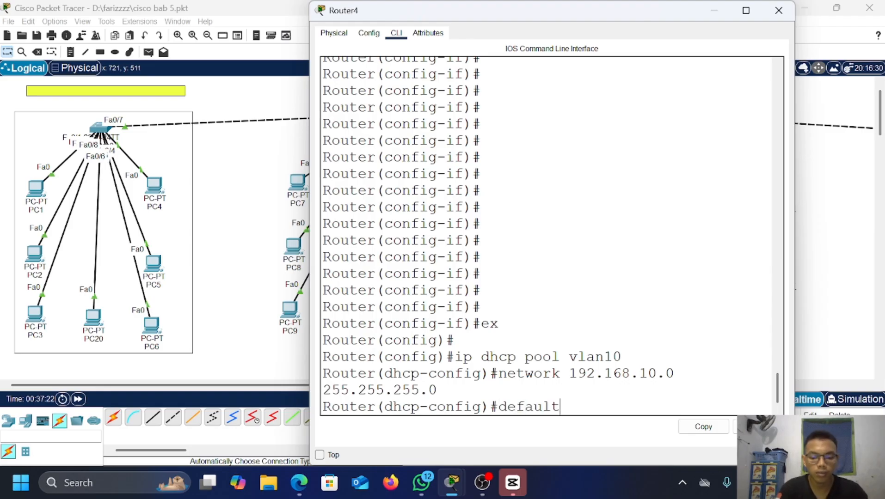
pyautogui.write('-route')
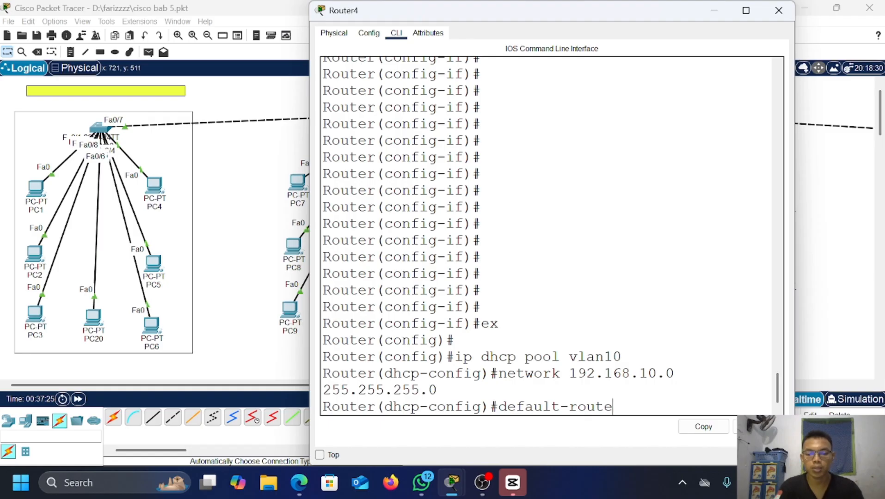
pyautogui.write(' 192.168')
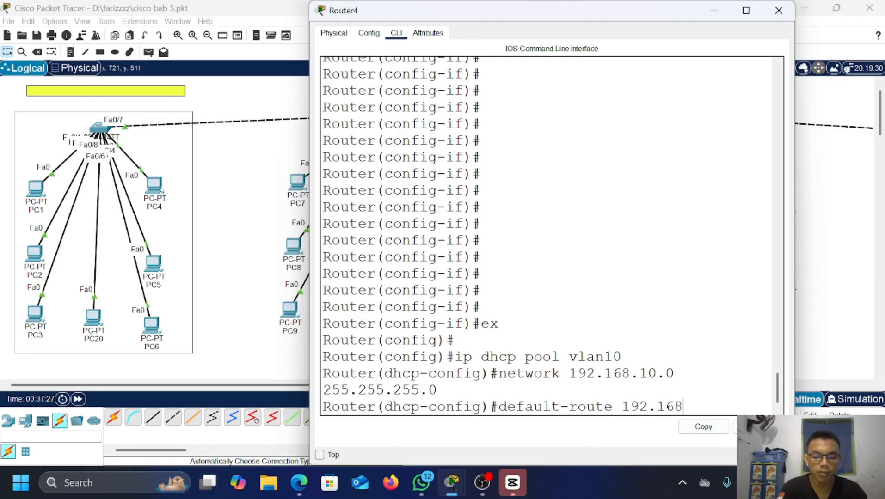
pyautogui.write('.10.')
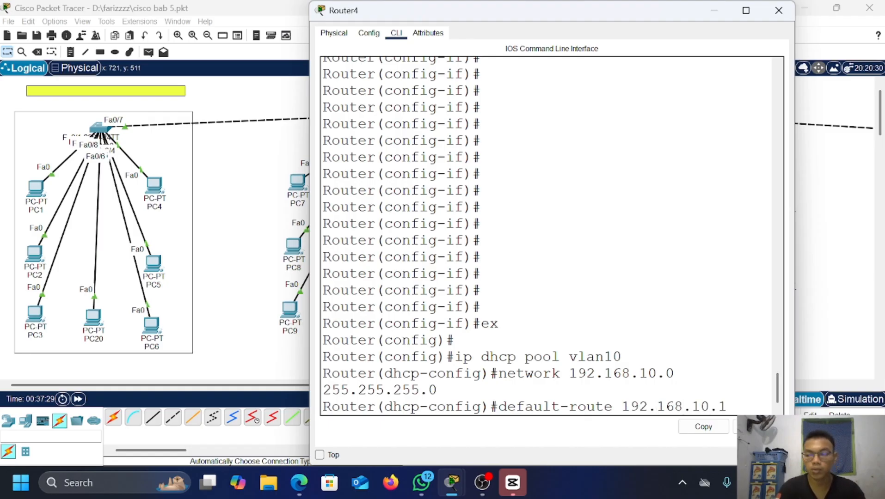
pyautogui.write('1')
pyautogui.press('Return')
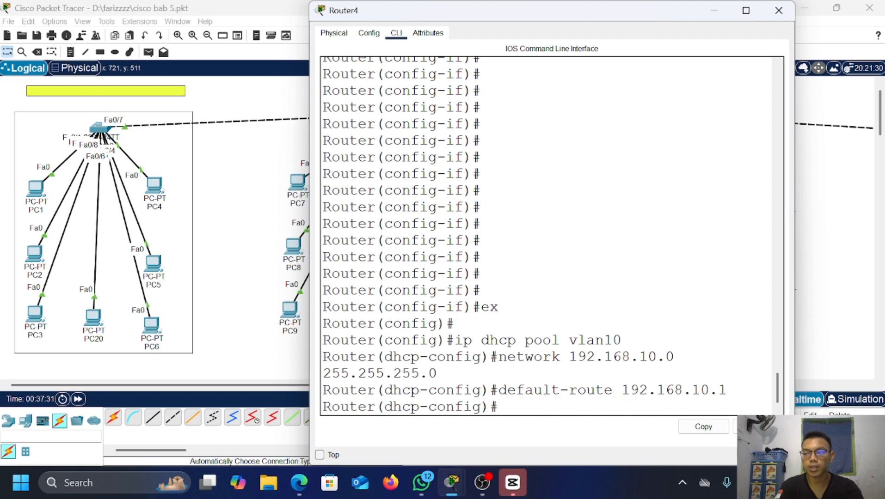
# Step: Set the vlan10 pool's DNS server to 8.8.8.8 and exit to global configuration mode
pyautogui.write('dns-')
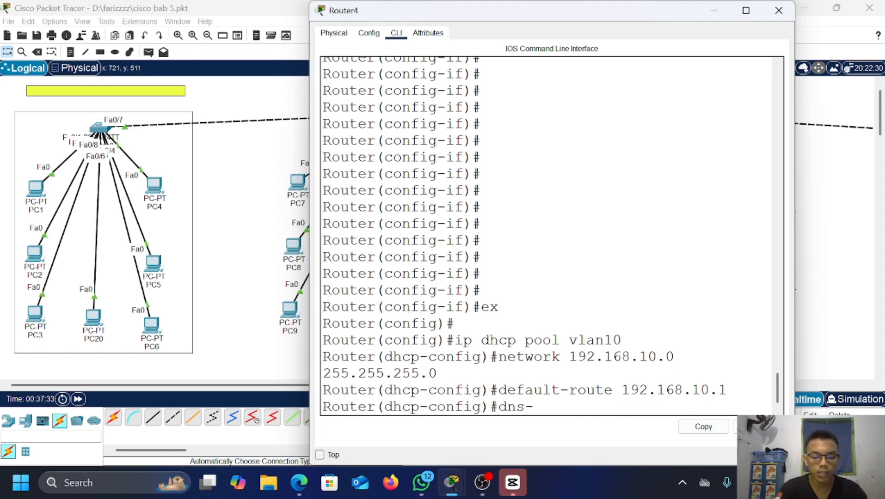
pyautogui.write('server 8.8.8.8')
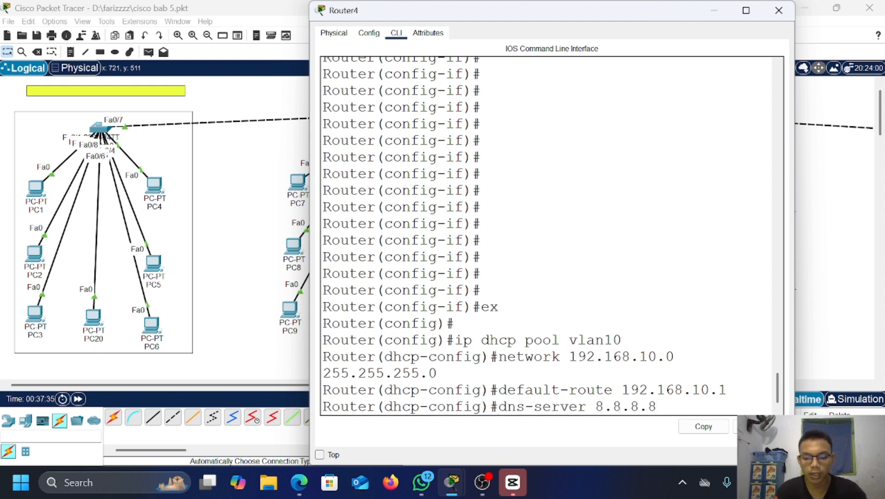
pyautogui.press('Return')
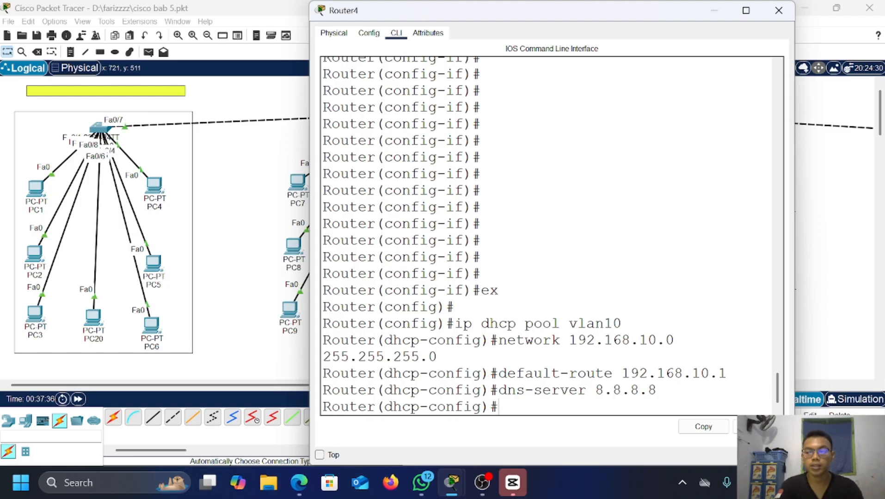
pyautogui.write('ex')
pyautogui.press('Return')
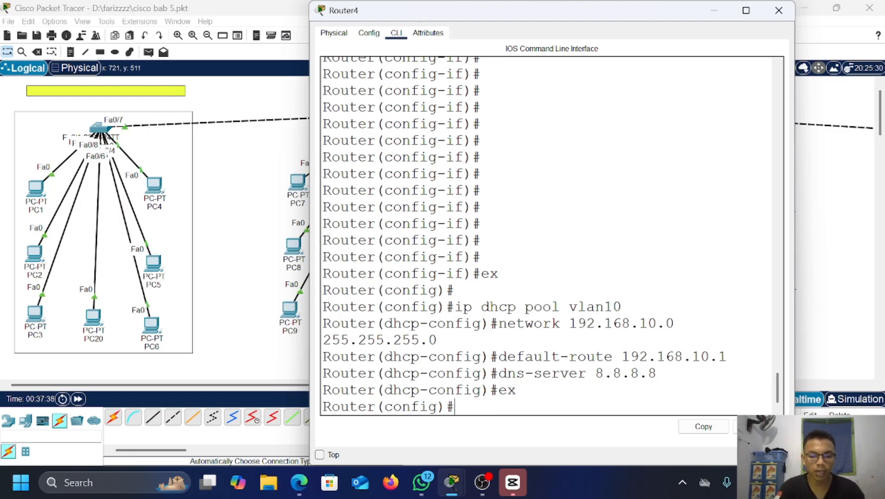
# Step: Create a second DHCP pool named vlan20 on Router4
pyautogui.write('ip dh')
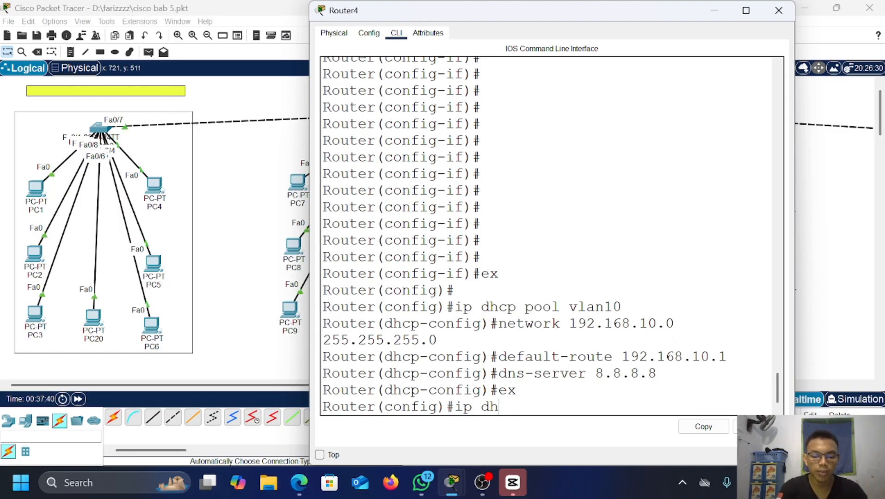
pyautogui.write('cp po')
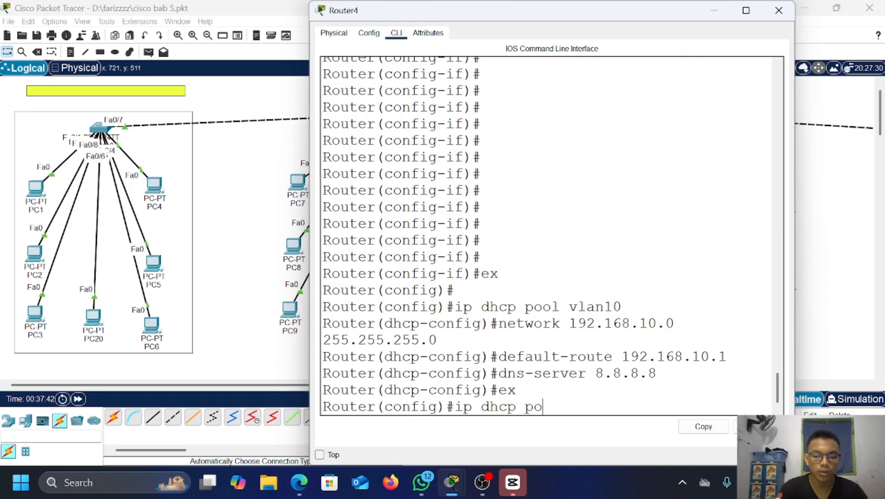
pyautogui.write('ol')
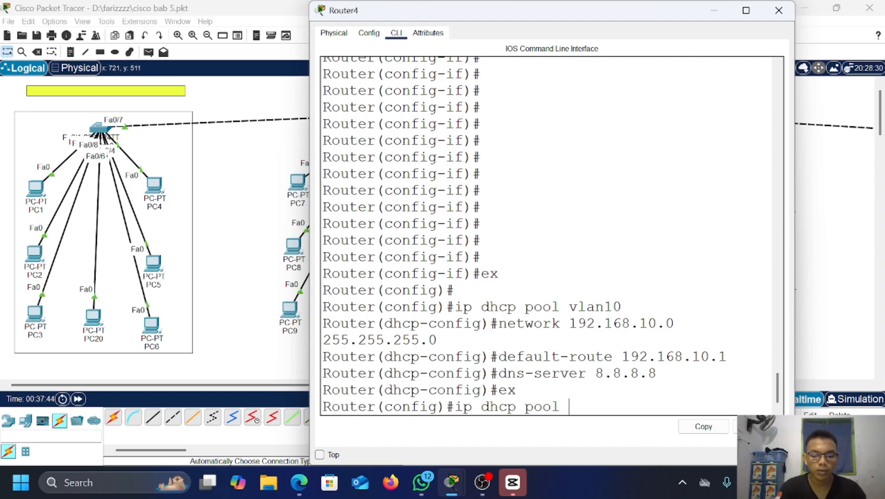
pyautogui.write(' vlan')
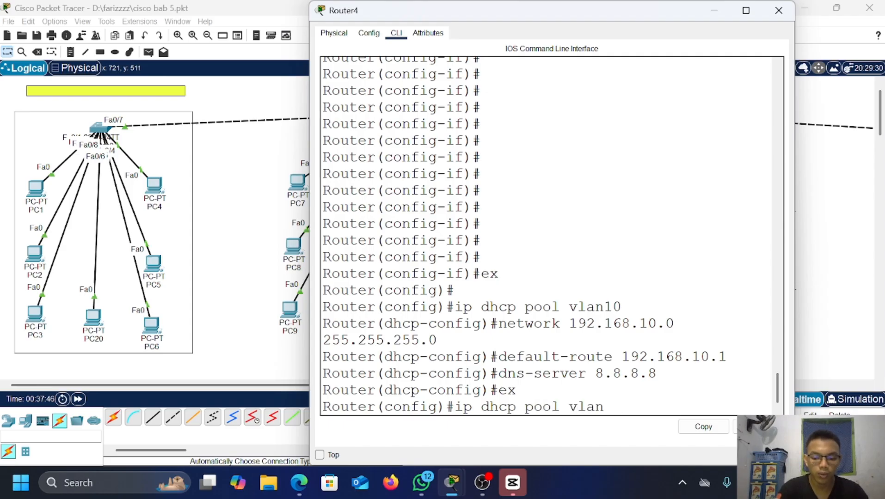
pyautogui.write(' 220')
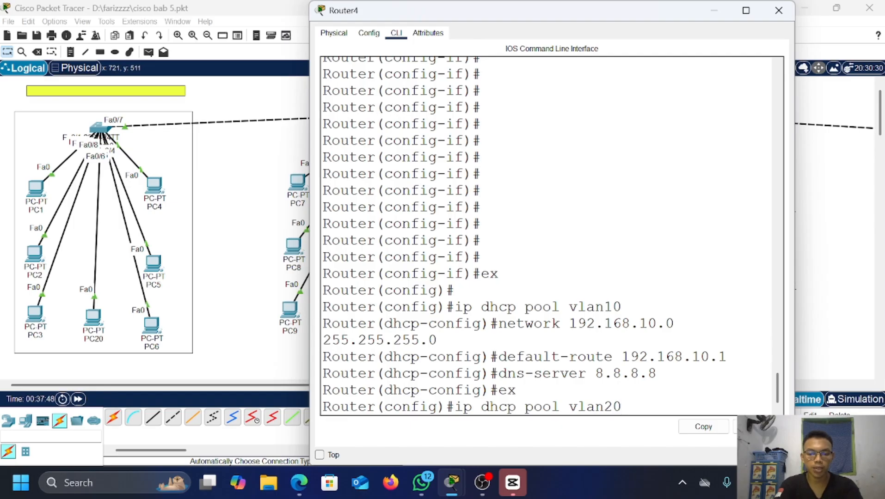
pyautogui.press('Return')
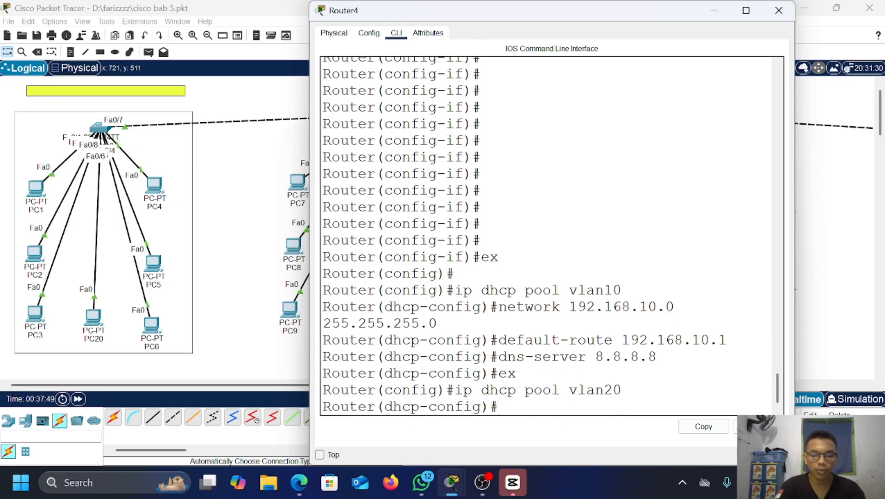
# Step: Set the vlan20 DHCP pool's network to 192.168.20.1 with mask 255.255.255.0
pyautogui.write('netw')
pyautogui.write('k')
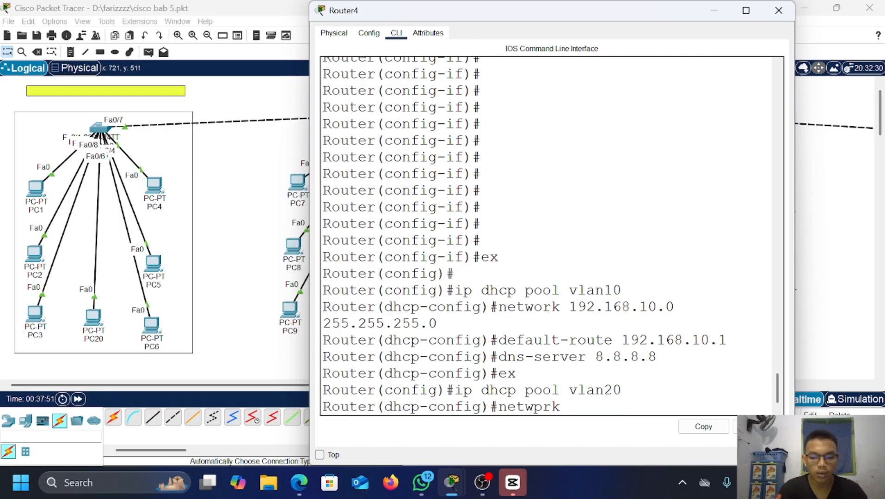
pyautogui.press('BackSpace')
pyautogui.press('BackSpace')
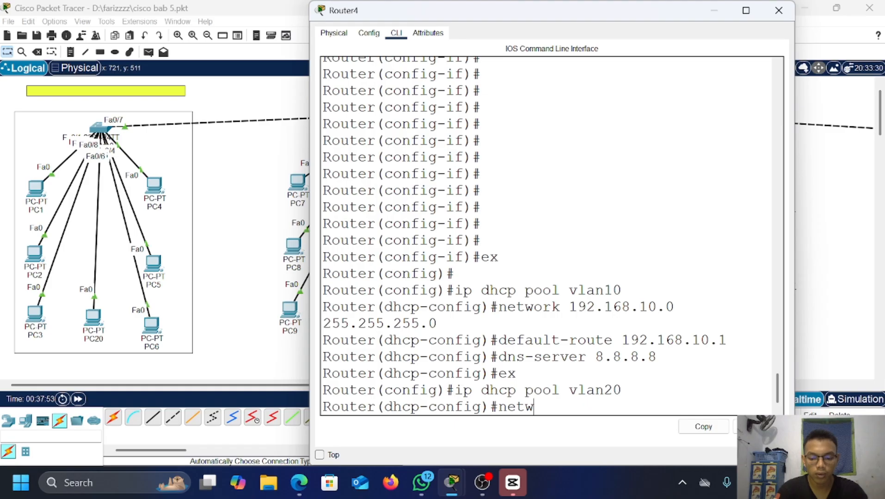
pyautogui.write('ork 1')
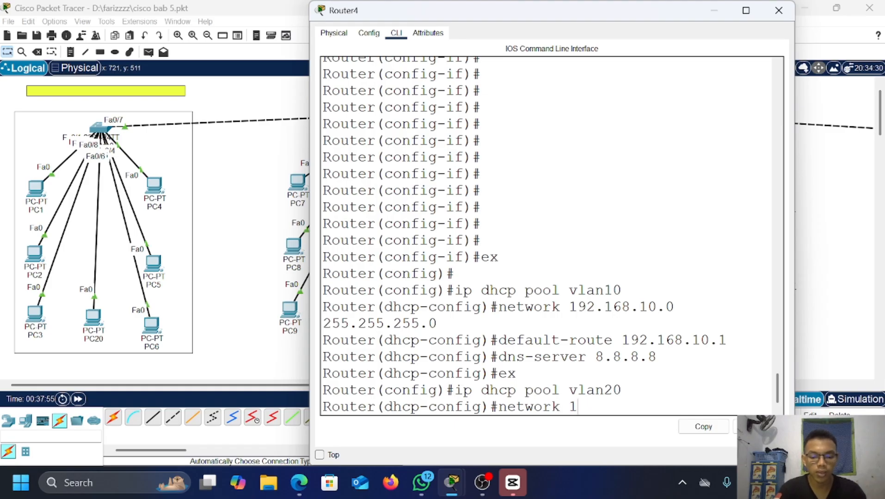
pyautogui.write('92.168.2')
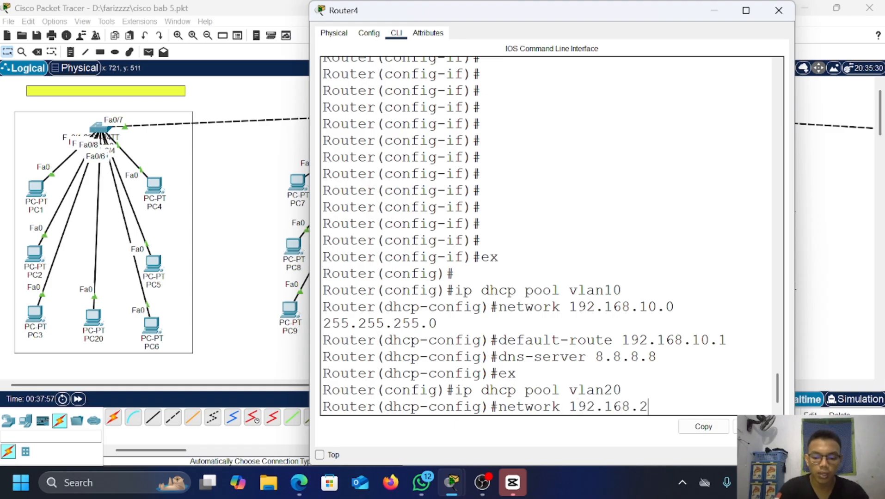
pyautogui.write('0.1 255.1')
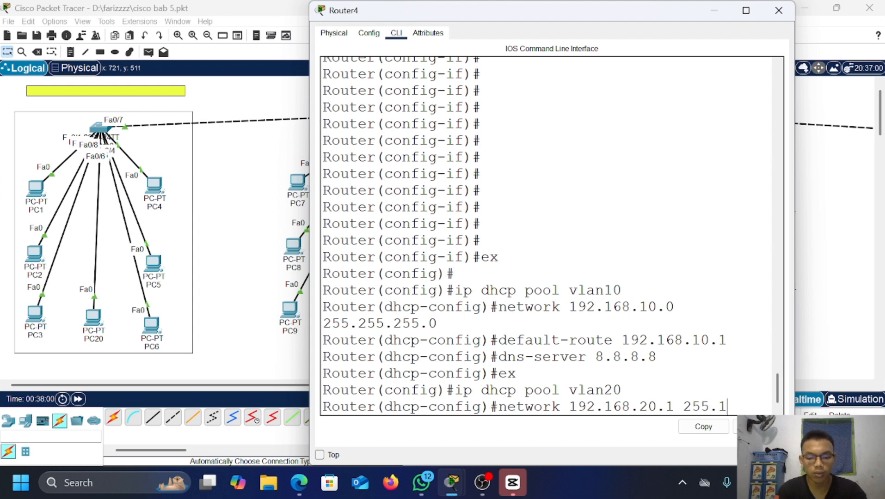
pyautogui.press('BackSpace')
pyautogui.write('255.2')
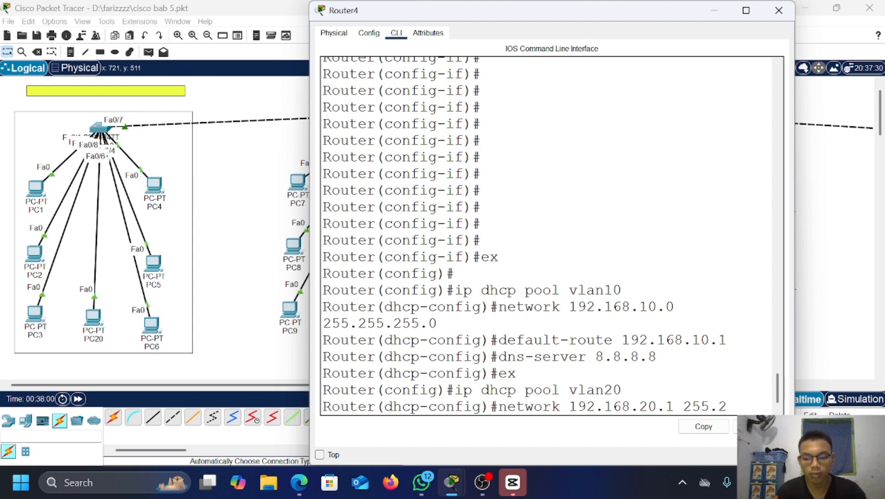
pyautogui.write('55.0')
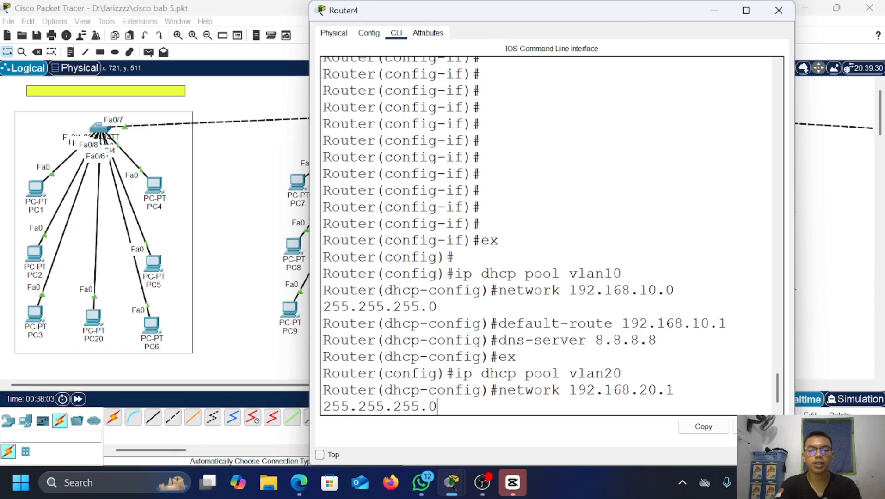
pyautogui.press('Return')
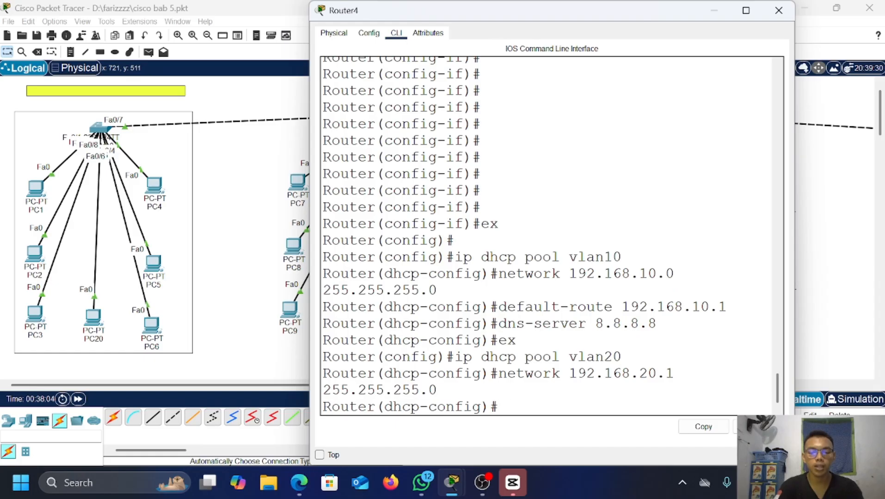
pyautogui.write('d')
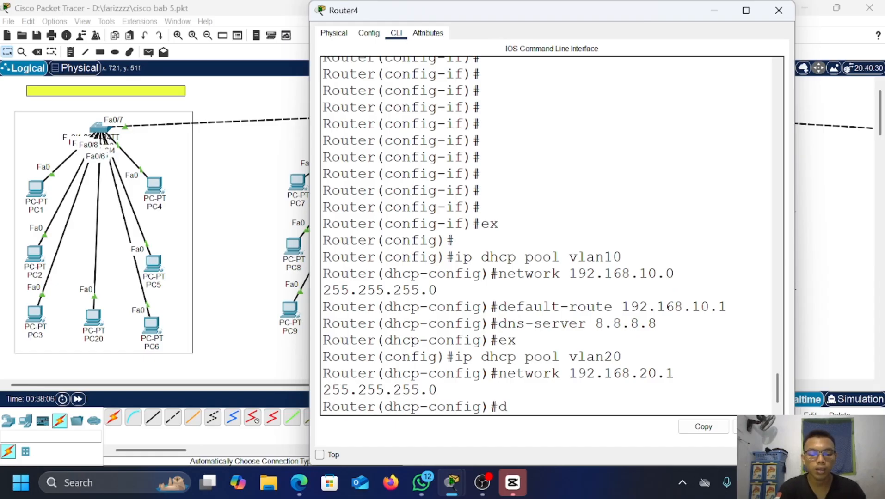
pyautogui.write('efault-')
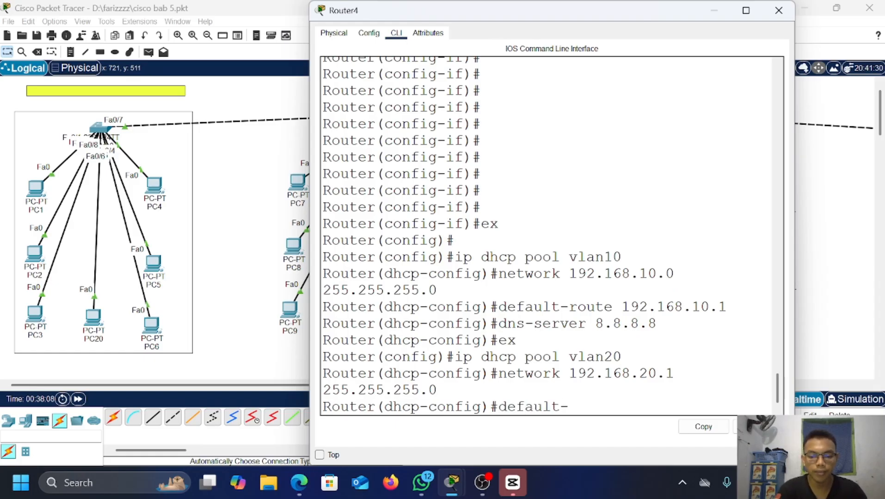
pyautogui.write('router')
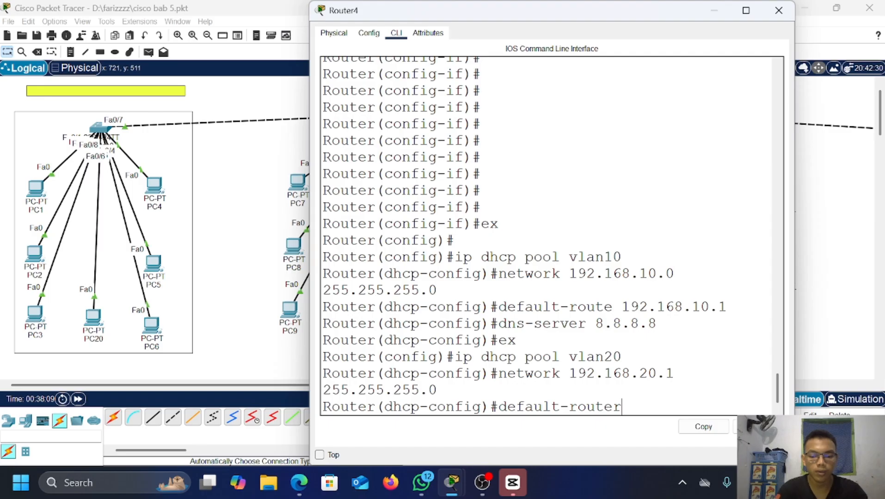
pyautogui.press('BackSpace')
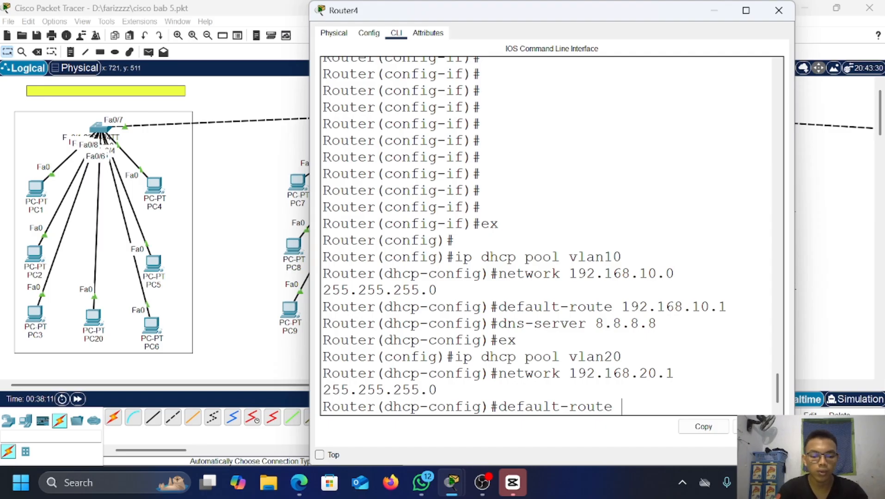
pyautogui.write('192.168')
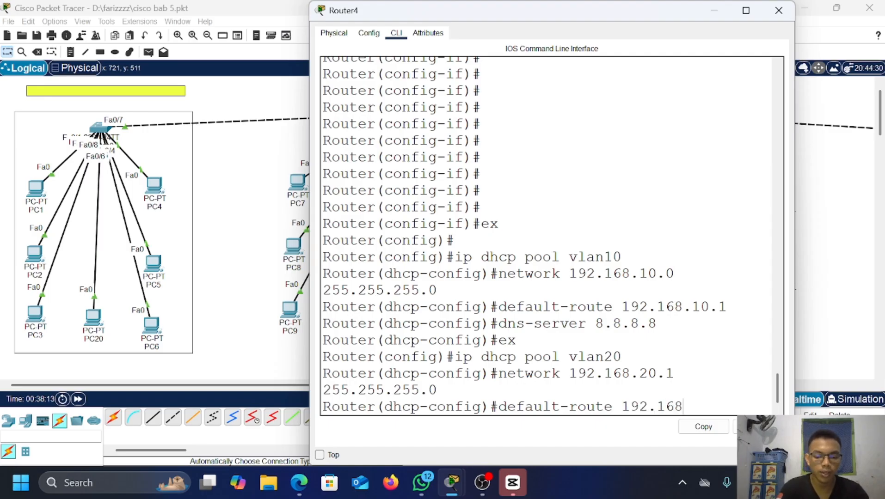
pyautogui.write('.20.1')
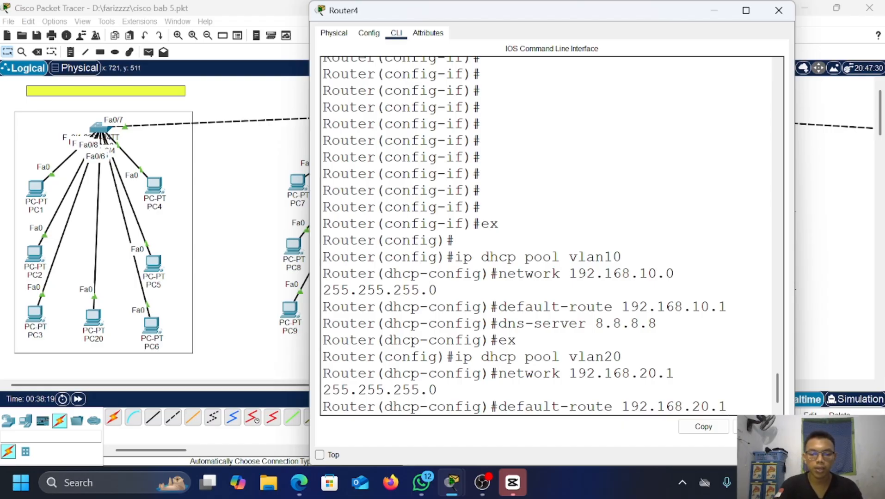
pyautogui.press('BackSpace')
pyautogui.press('BackSpace')
pyautogui.press('BackSpace')
pyautogui.press('BackSpace')
pyautogui.press('BackSpace')
pyautogui.press('BackSpace')
pyautogui.press('BackSpace')
pyautogui.press('BackSpace')
pyautogui.press('BackSpace')
pyautogui.press('BackSpace')
pyautogui.press('BackSpace')
pyautogui.press('BackSpace')
pyautogui.press('BackSpace')
pyautogui.press('BackSpace')
pyautogui.press('BackSpace')
pyautogui.press('BackSpace')
pyautogui.press('BackSpace')
pyautogui.press('BackSpace')
pyautogui.press('BackSpace')
pyautogui.press('BackSpace')
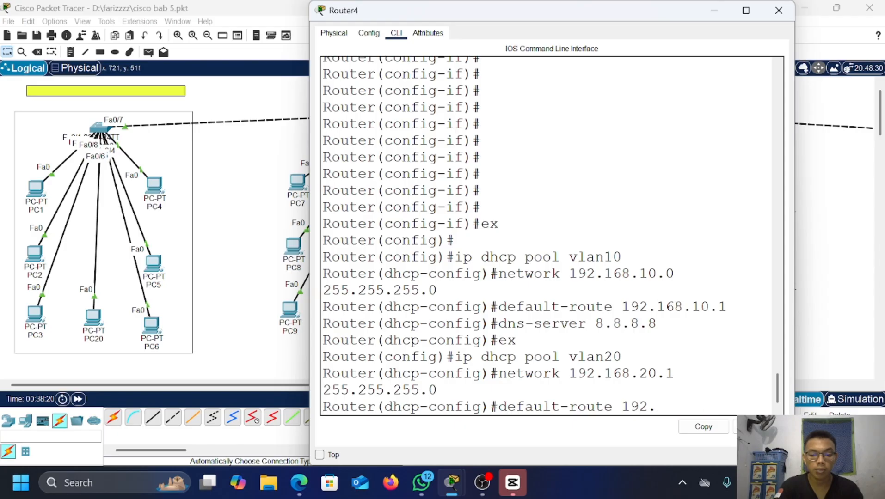
pyautogui.press('BackSpace')
pyautogui.press('BackSpace')
pyautogui.press('BackSpace')
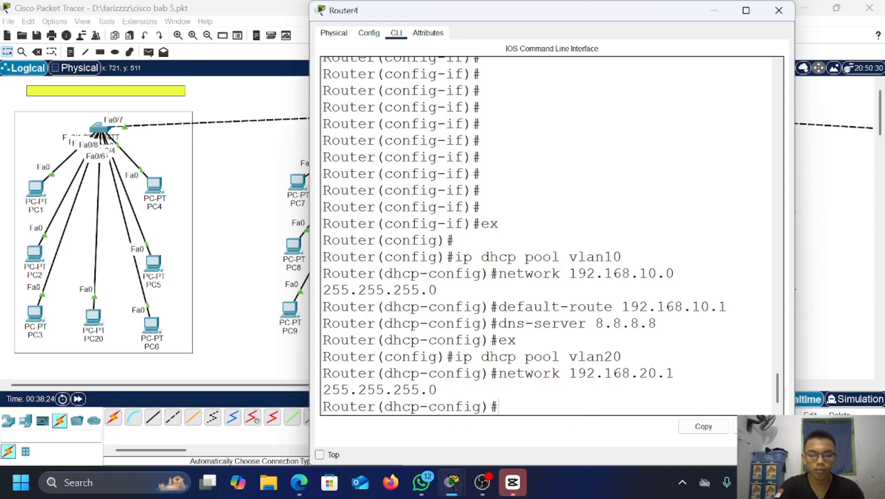
# Step: Correct the vlan20 DHCP pool's network to 192.168.20.0 with mask 255.255.255.0
pyautogui.write('network')
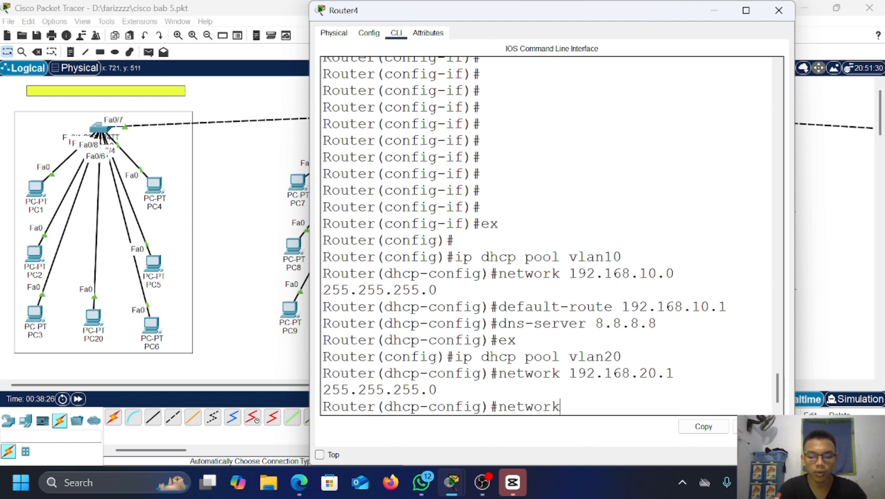
pyautogui.write(' 192.168.10')
pyautogui.press('BackSpace')
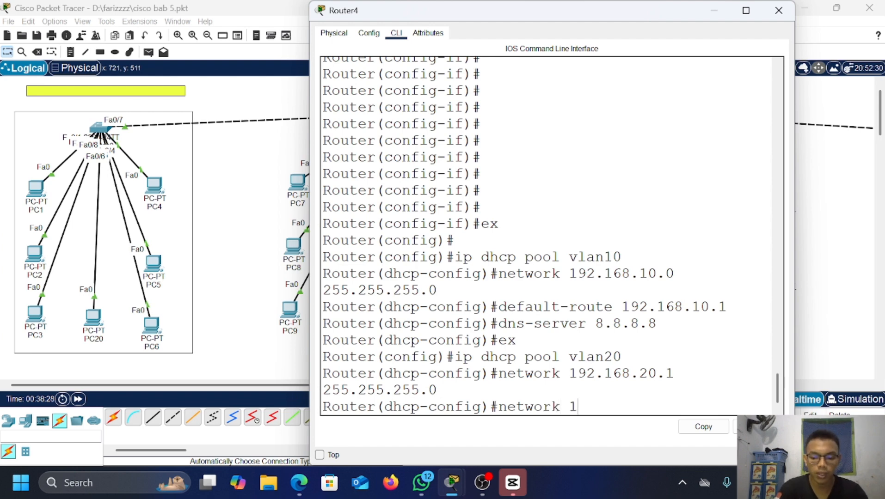
pyautogui.write('92.16')
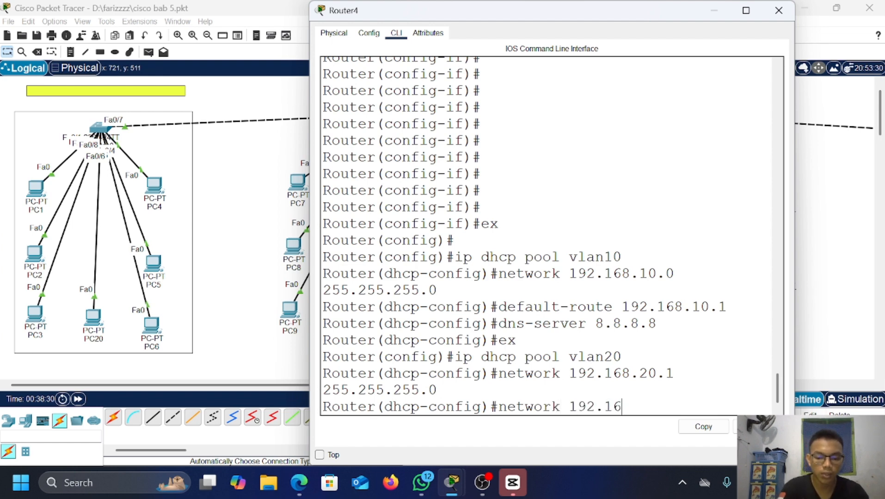
pyautogui.write('8.2')
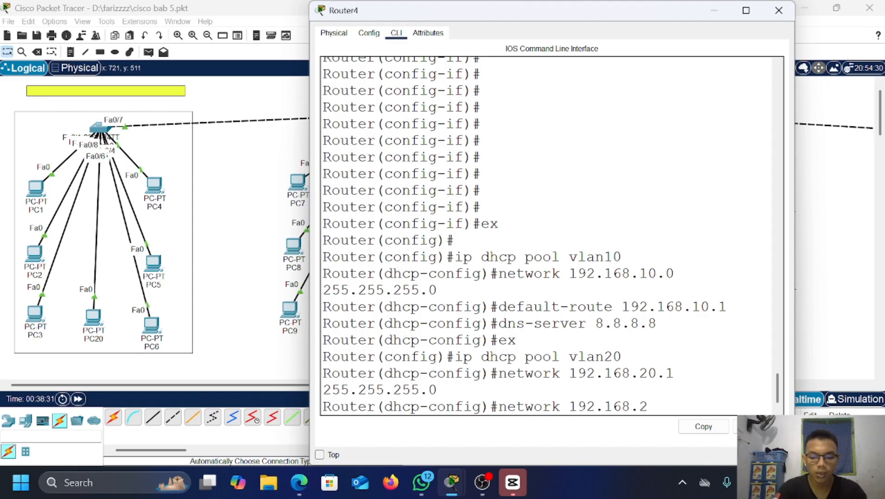
pyautogui.write('0.0 255')
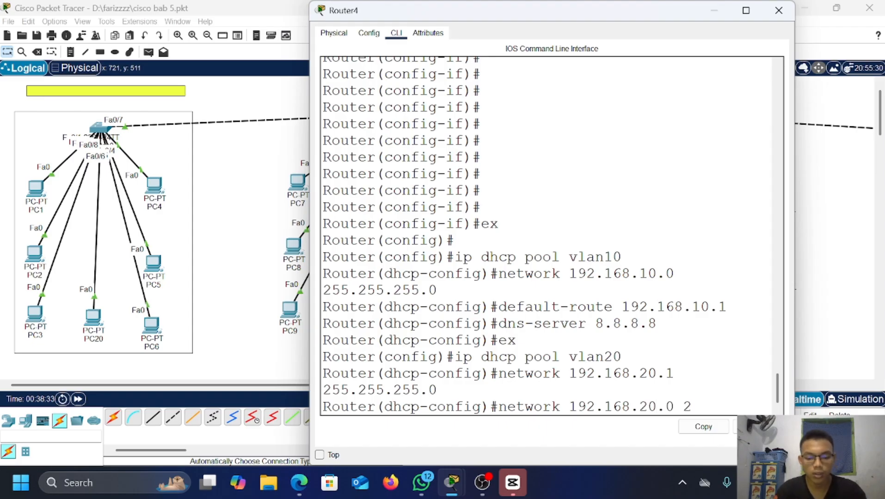
pyautogui.write('.255.255.0')
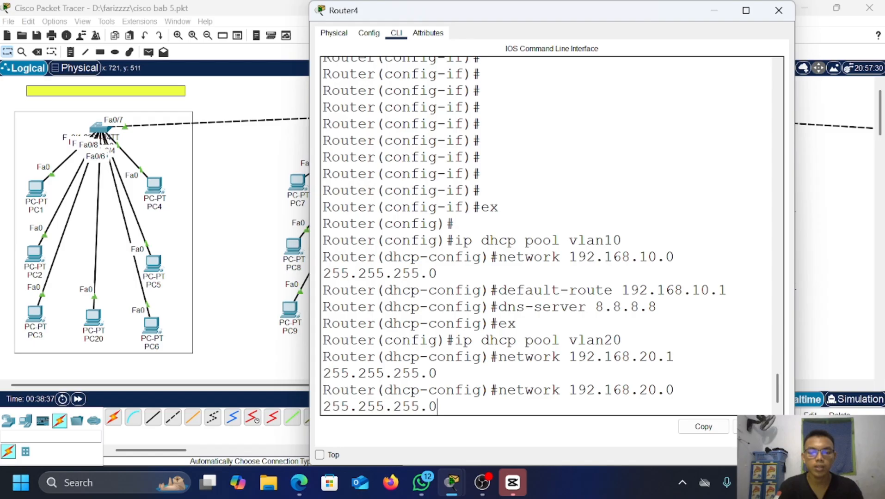
pyautogui.press('Return')
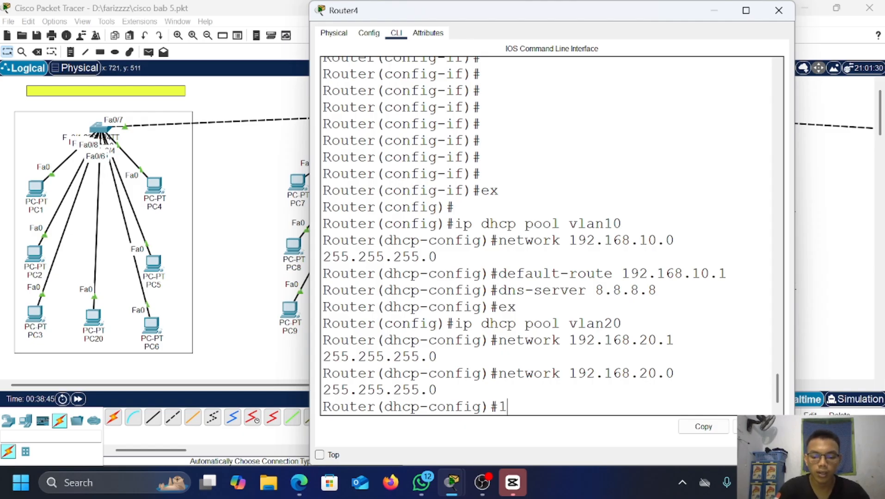
# Step: Set the vlan20 pool's default gateway to 192.168.20.1 with the default-route command
pyautogui.write('defa')
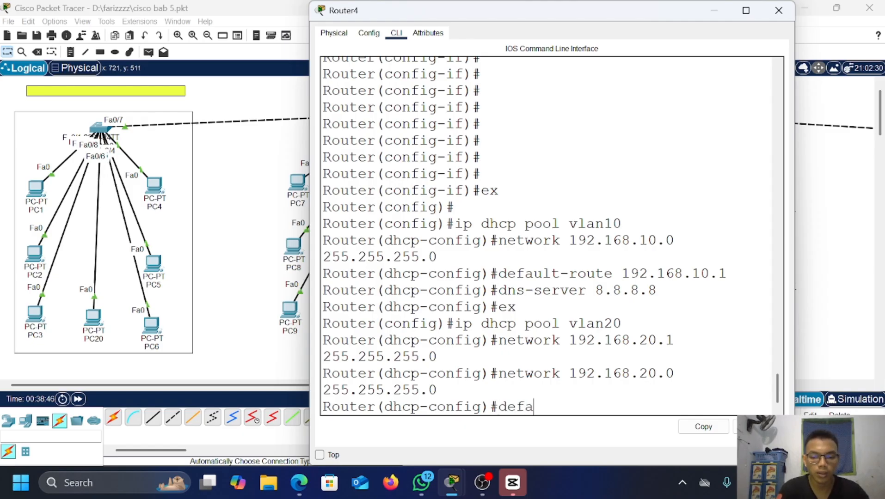
pyautogui.write('ult t')
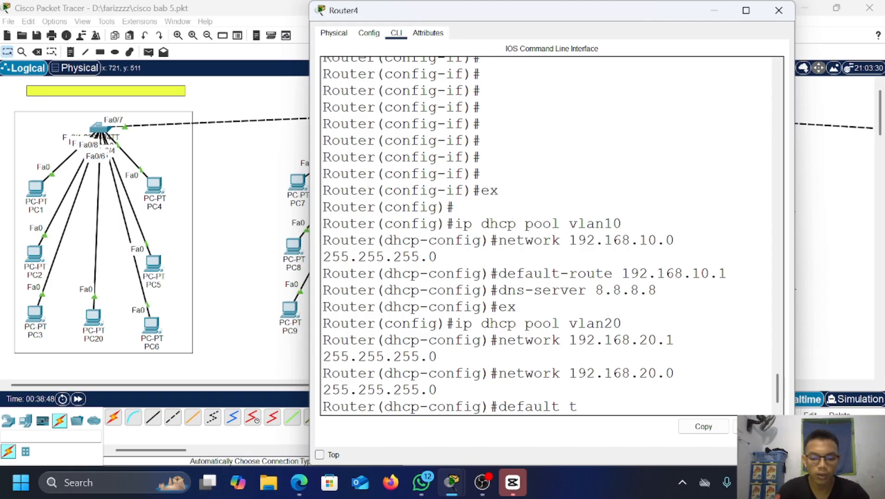
pyautogui.press('BackSpace')
pyautogui.press('BackSpace')
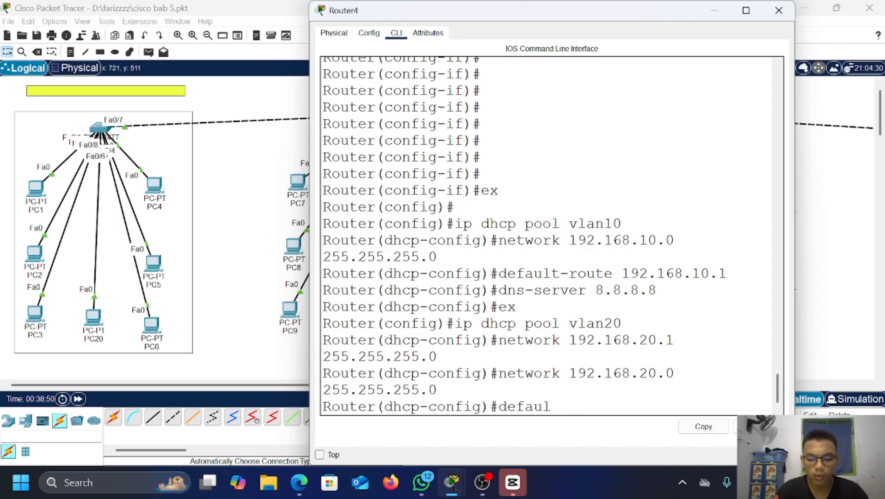
pyautogui.write('t-')
pyautogui.write('route')
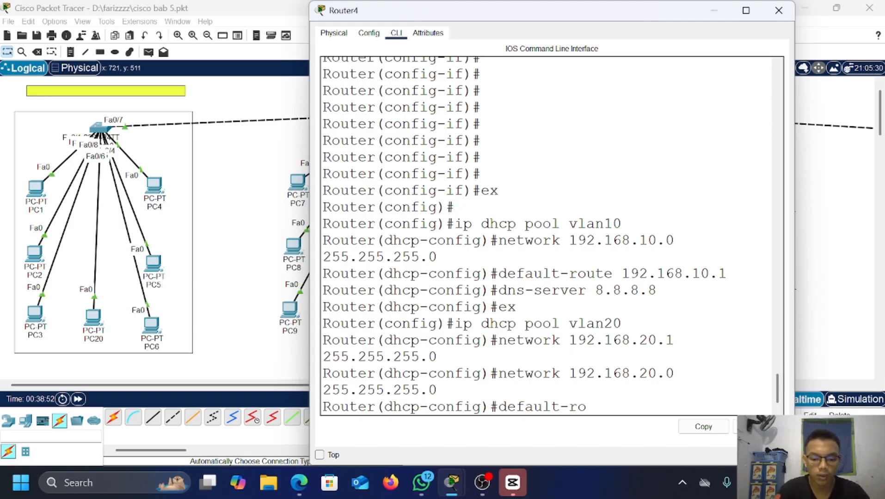
pyautogui.write(' 192')
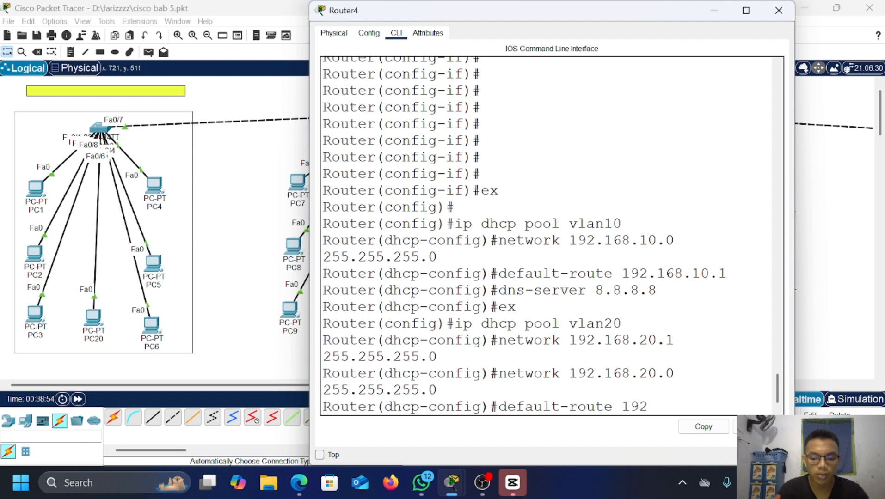
pyautogui.write('.168.20.1')
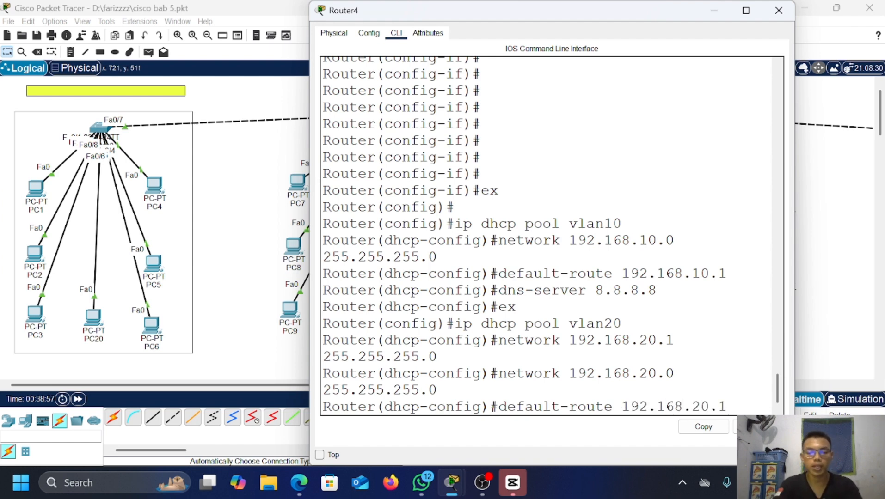
pyautogui.press('Return')
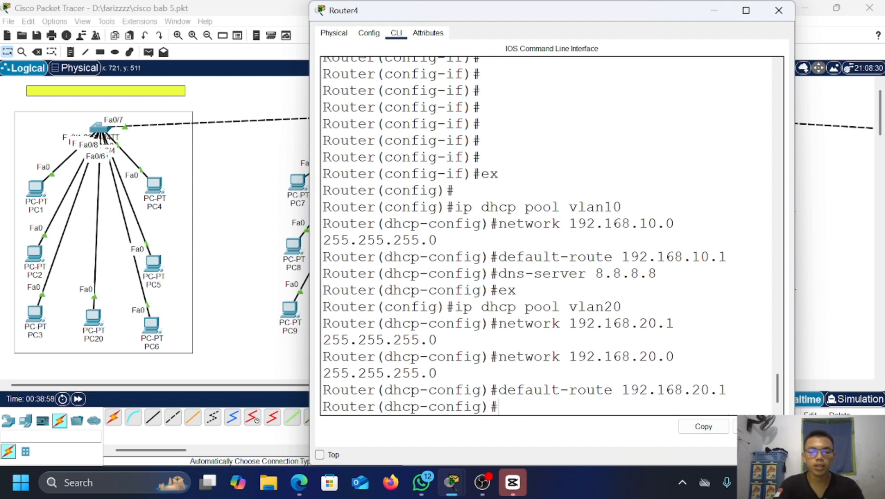
# Step: Set the vlan20 pool's DNS server to 8.8.8.8 and exit to global configuration mode
pyautogui.write('dns-')
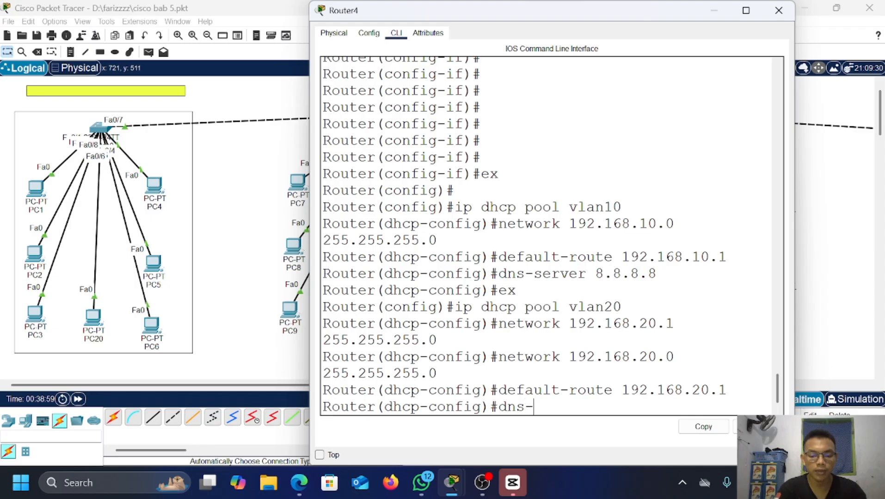
pyautogui.write('srv')
pyautogui.press('BackSpace')
pyautogui.press('BackSpace')
pyautogui.write('er')
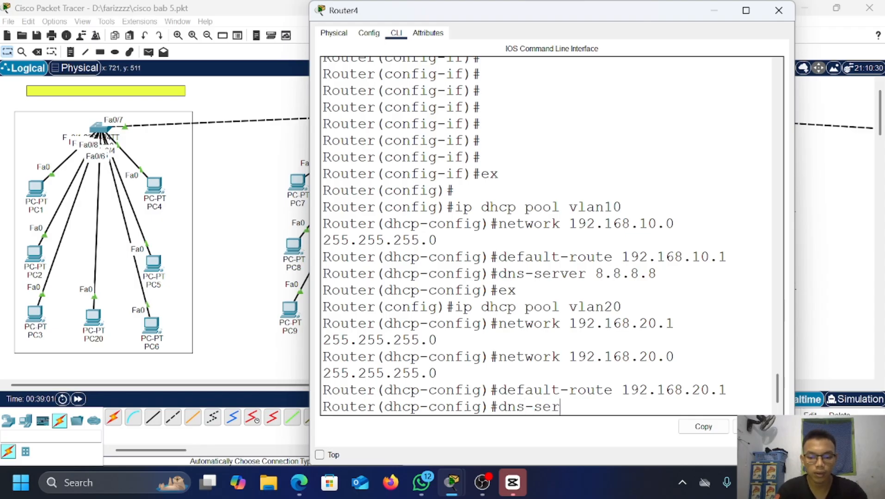
pyautogui.write('ver ')
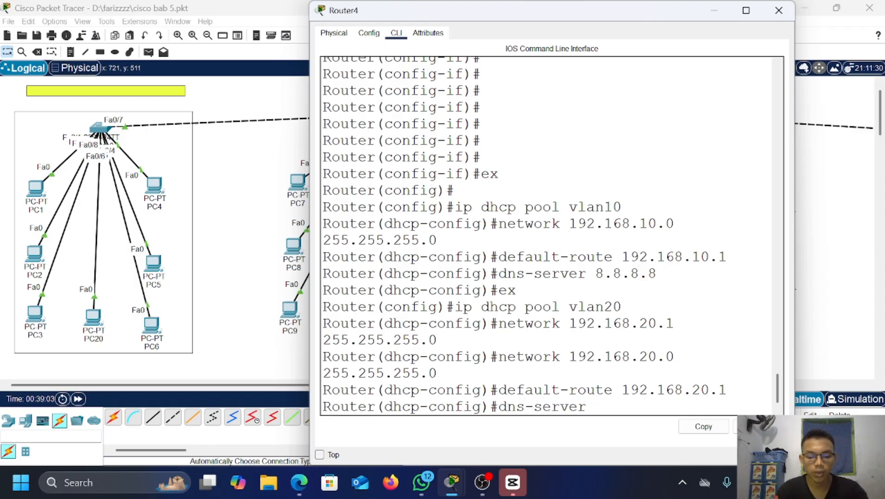
pyautogui.write('8.8.88')
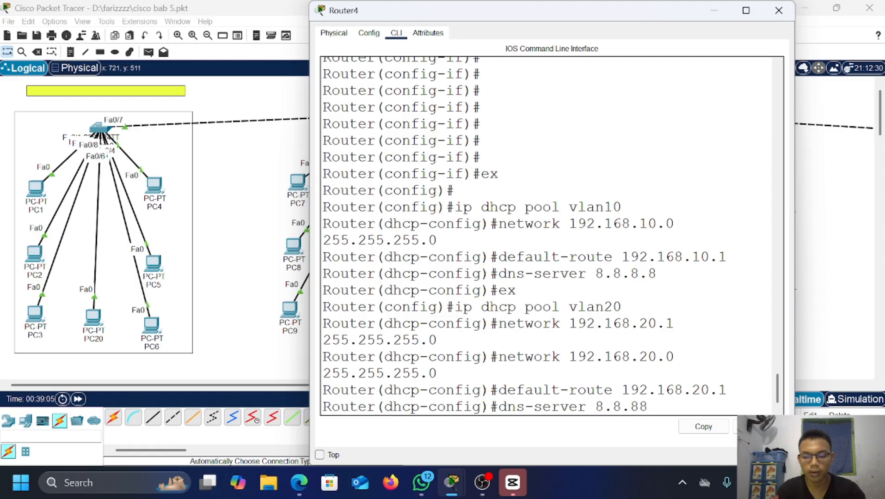
pyautogui.press('BackSpace')
pyautogui.write('.8')
pyautogui.press('Return')
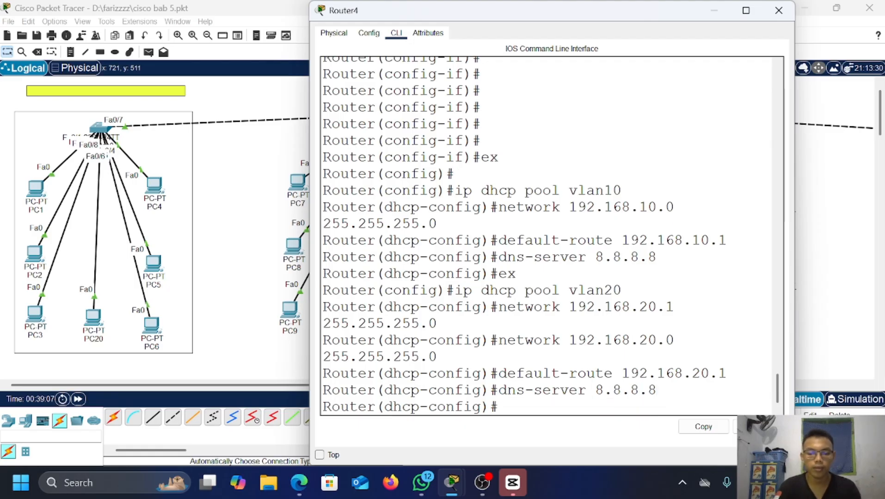
pyautogui.write('ex')
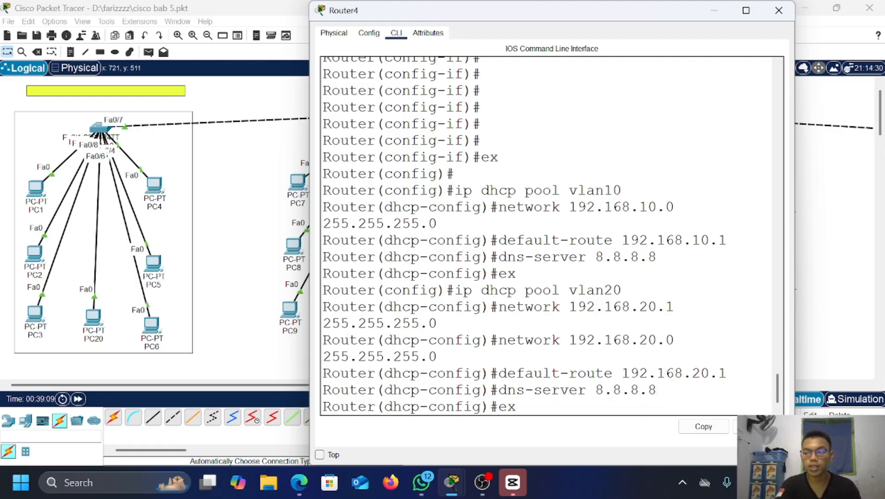
pyautogui.press('Return')
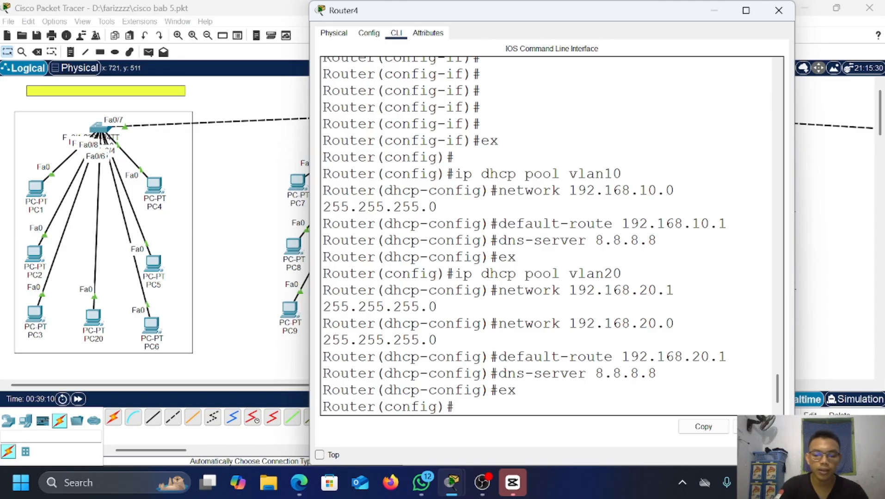
# Step: Create a third DHCP pool named vlan1 on Router4
pyautogui.write('ip dhc')
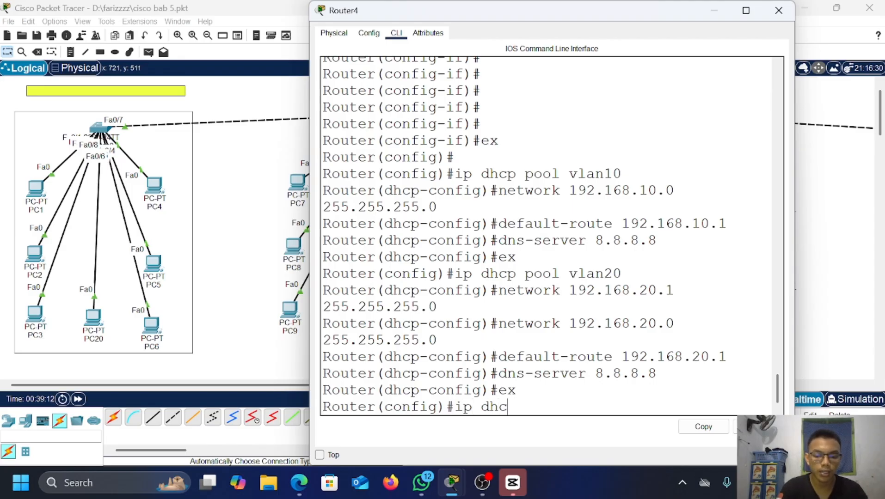
pyautogui.write('p pool')
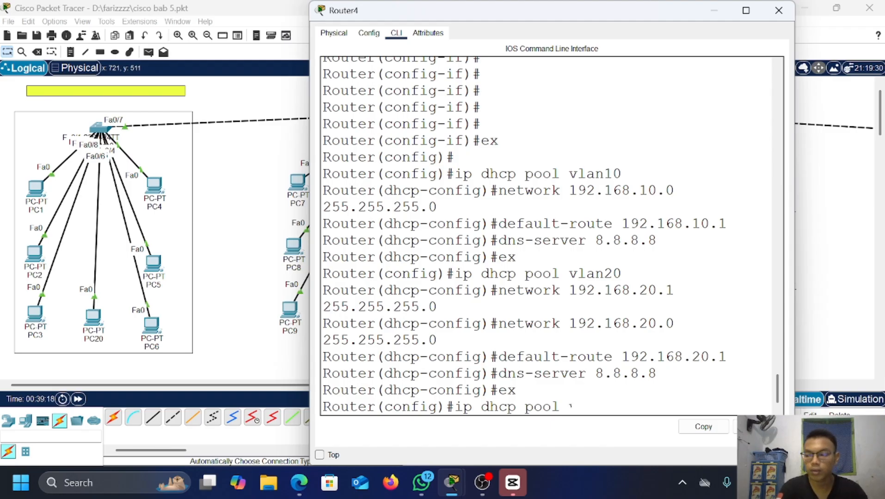
pyautogui.write(' vlan')
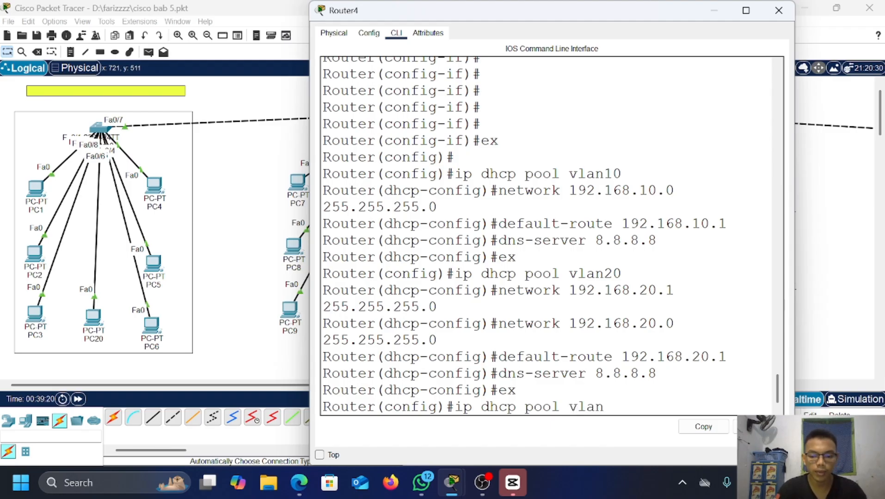
pyautogui.write('1')
pyautogui.press('Return')
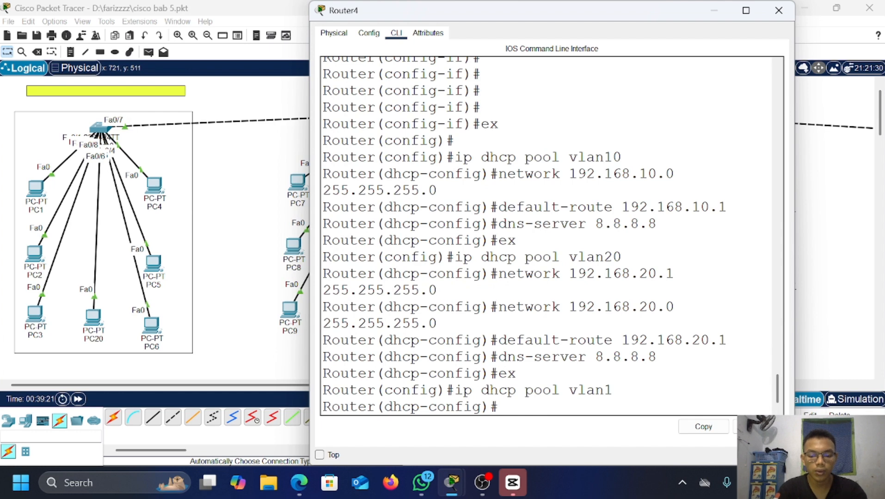
# Step: Set the vlan1 DHCP pool's network to 192.168.1.0 with mask 255.255.255.0
pyautogui.write('netwprk')
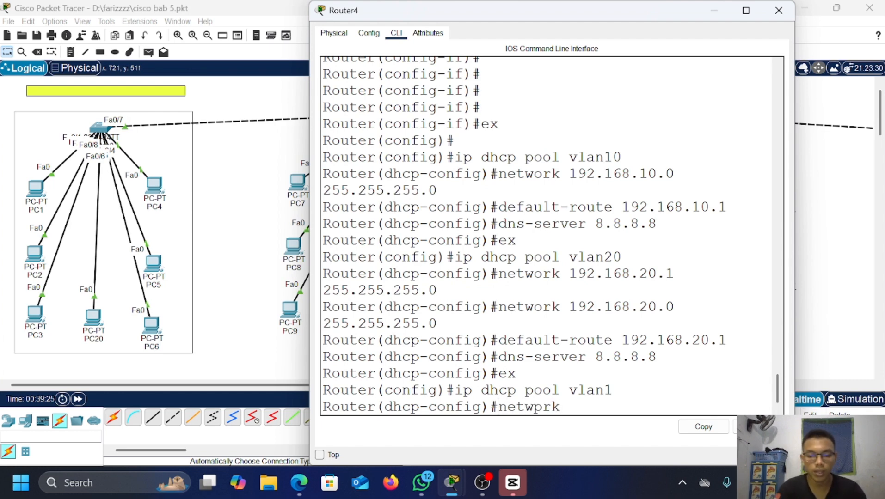
pyautogui.press('BackSpace')
pyautogui.press('BackSpace')
pyautogui.press('BackSpace')
pyautogui.write('o')
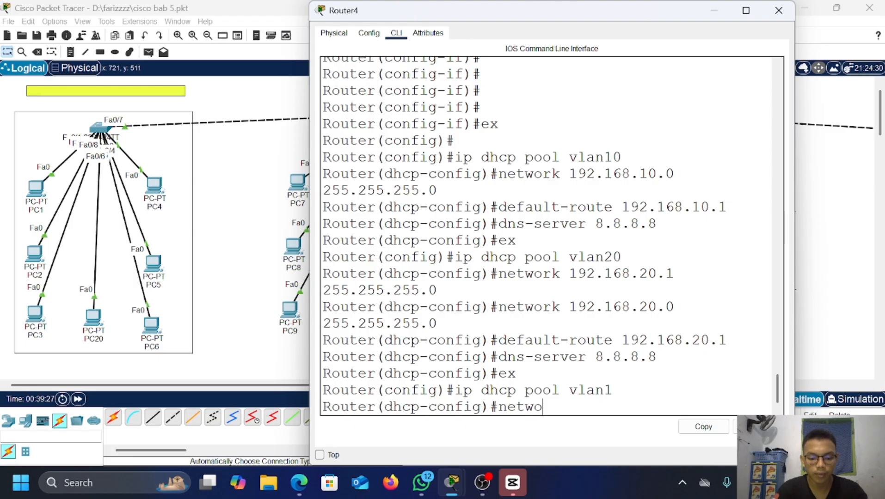
pyautogui.write('rk 19')
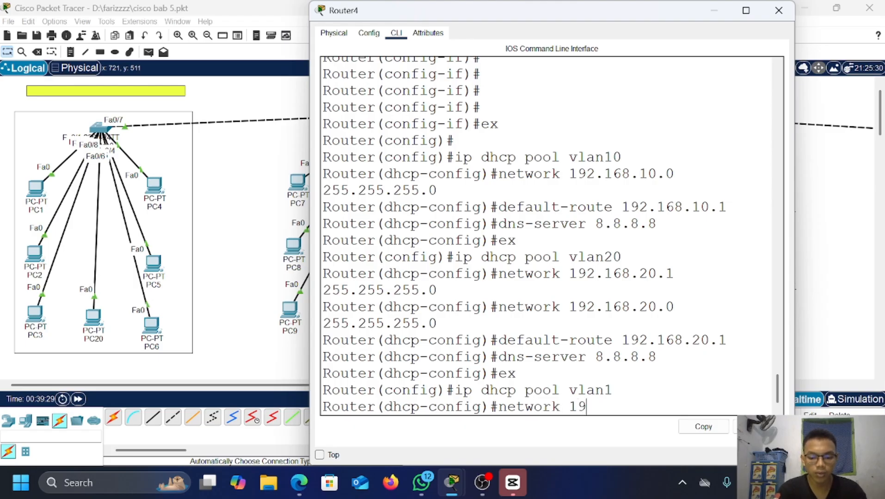
pyautogui.write('2.168.1.0')
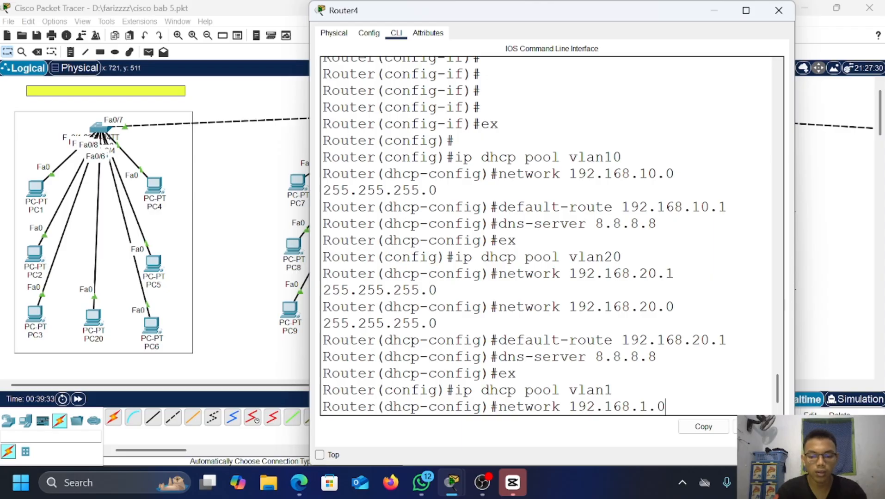
pyautogui.write(' 255')
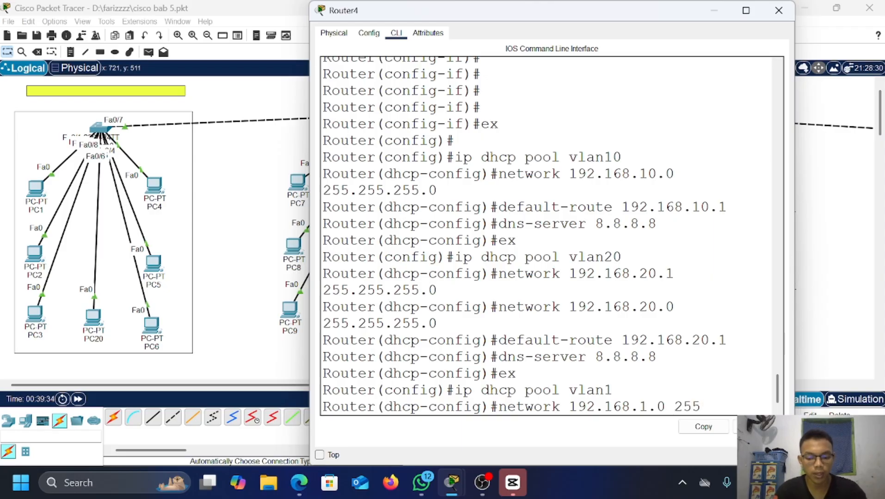
pyautogui.write('.255.255.')
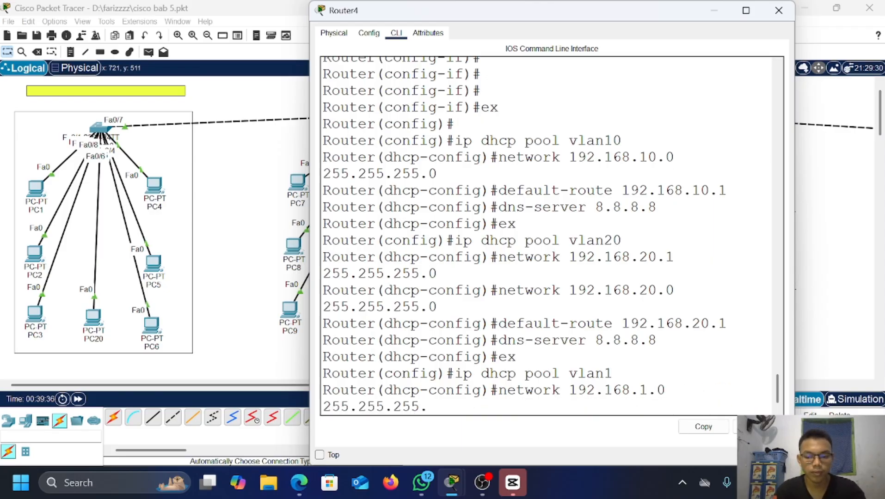
pyautogui.write('0')
pyautogui.press('Return')
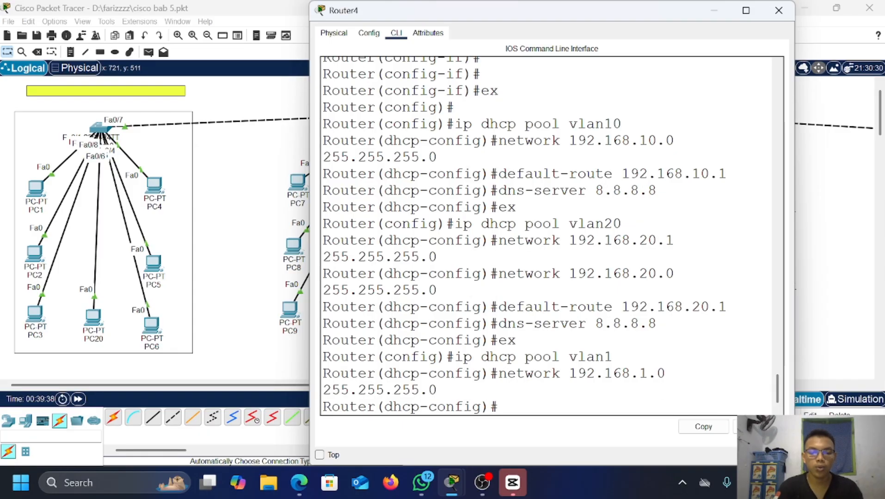
# Step: Set the vlan1 pool's default gateway to 192.168.1.1 with the default-route command
pyautogui.write('defau;t')
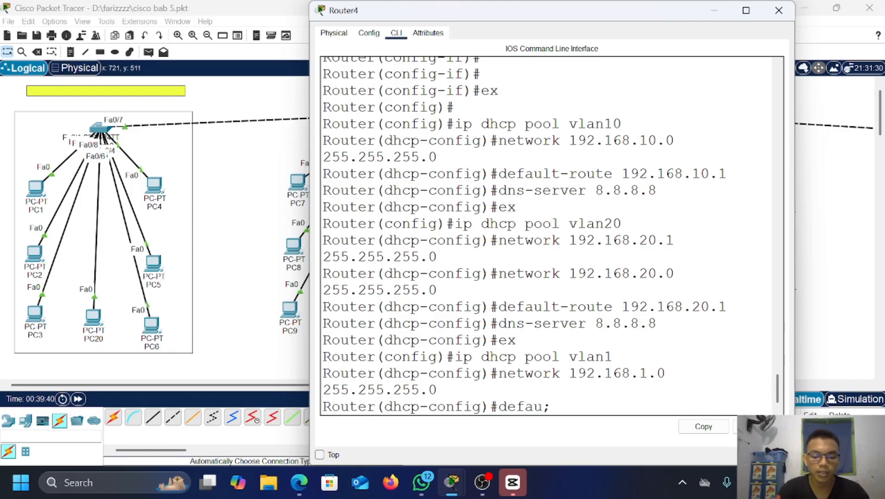
pyautogui.press('BackSpace')
pyautogui.press('BackSpace')
pyautogui.press('BackSpace')
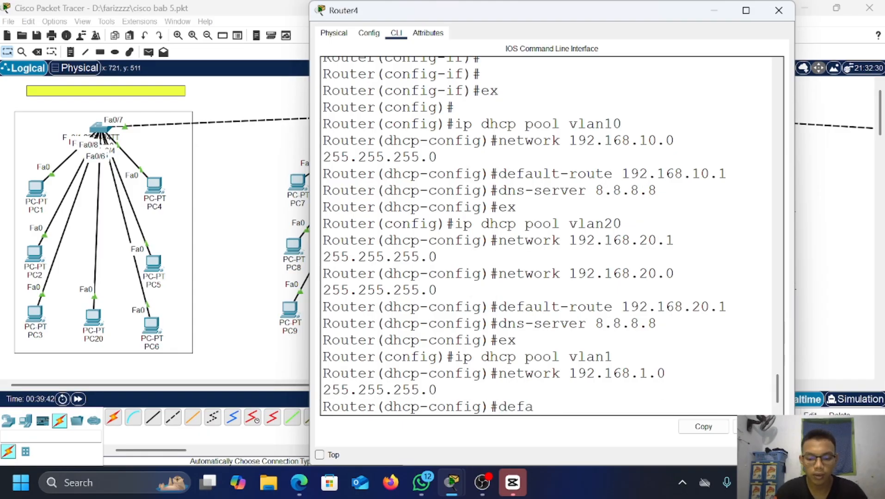
pyautogui.write('ult')
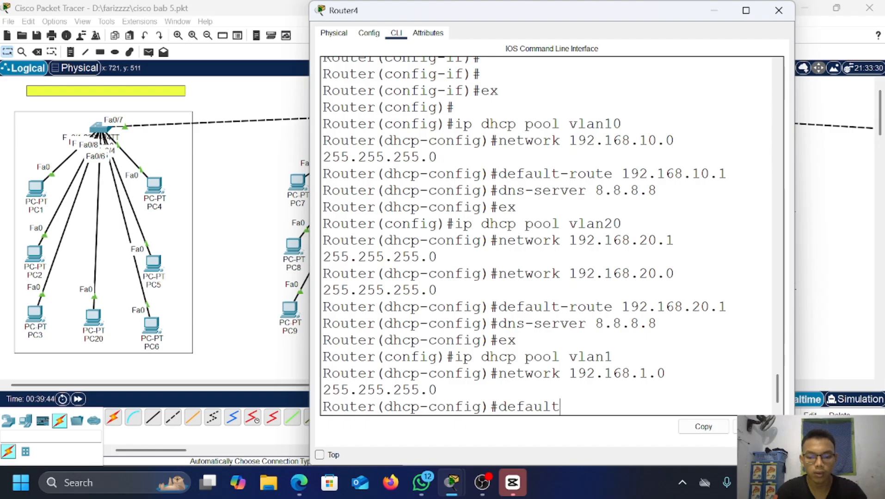
pyautogui.write('-route')
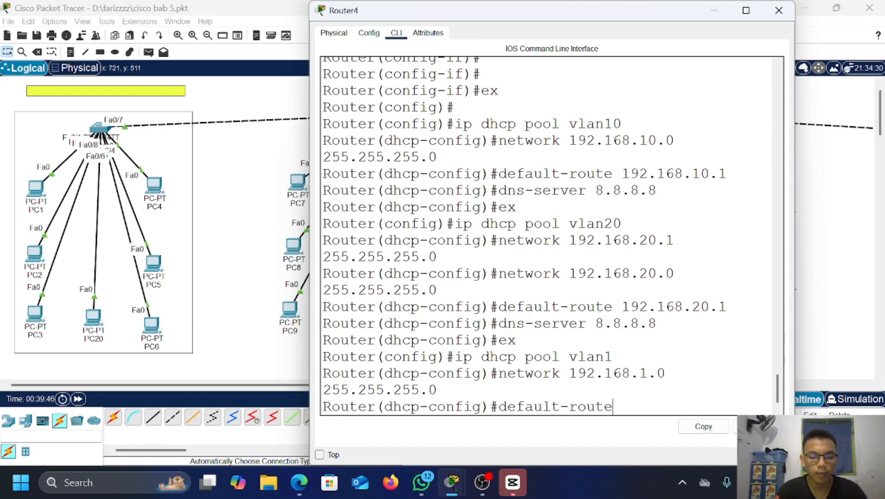
pyautogui.write(' 192.168')
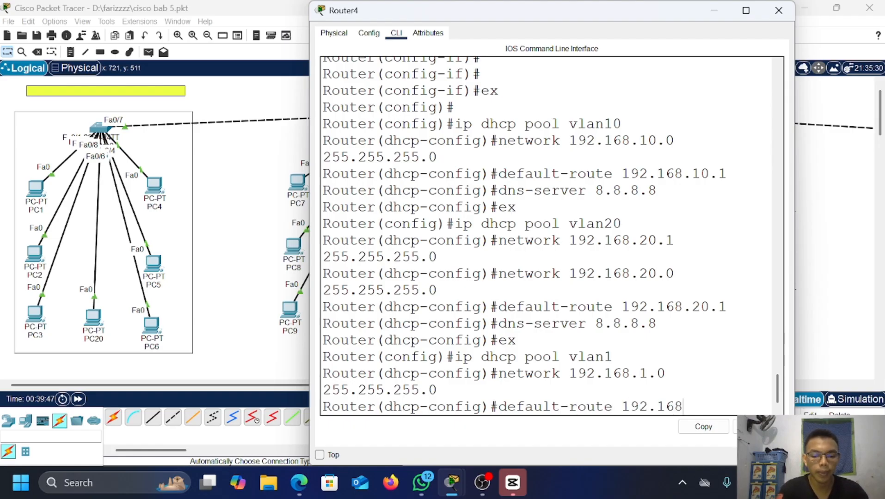
pyautogui.write('.1.1')
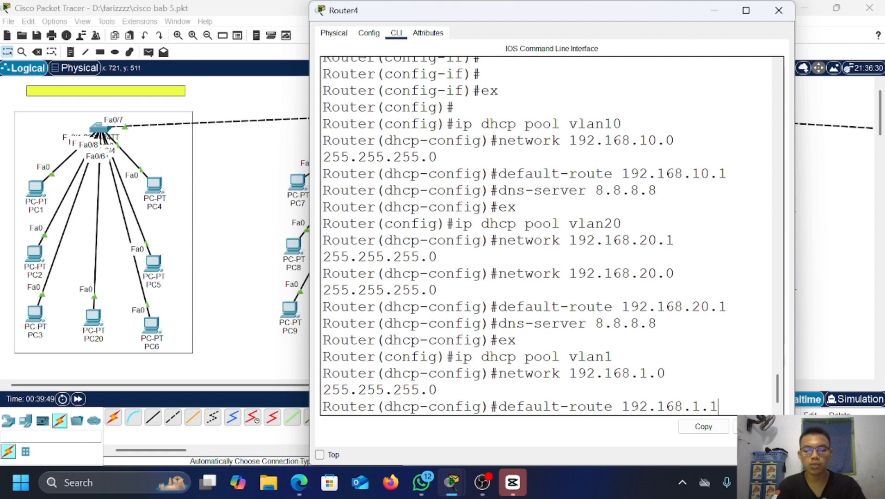
pyautogui.press('Return')
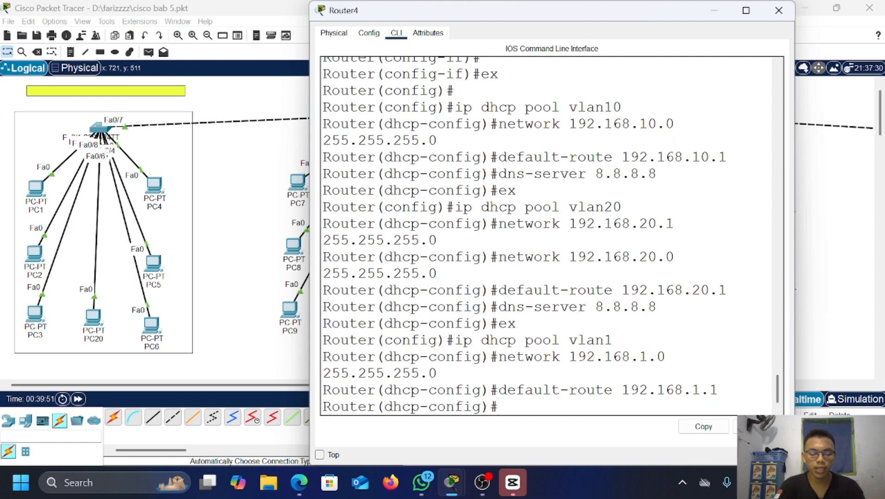
# Step: Set the vlan1 pool's DNS server to 8.8.8.8 and exit to global configuration mode
pyautogui.write('dns-')
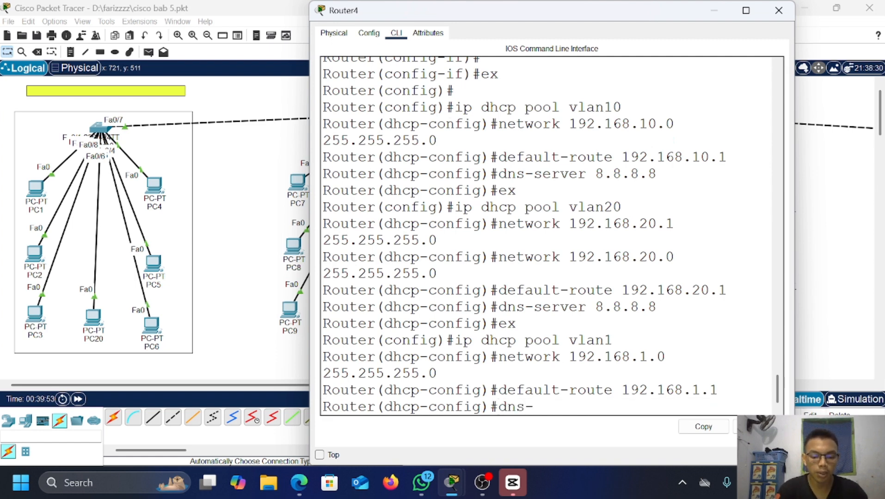
pyautogui.write('server 8.8.8.8')
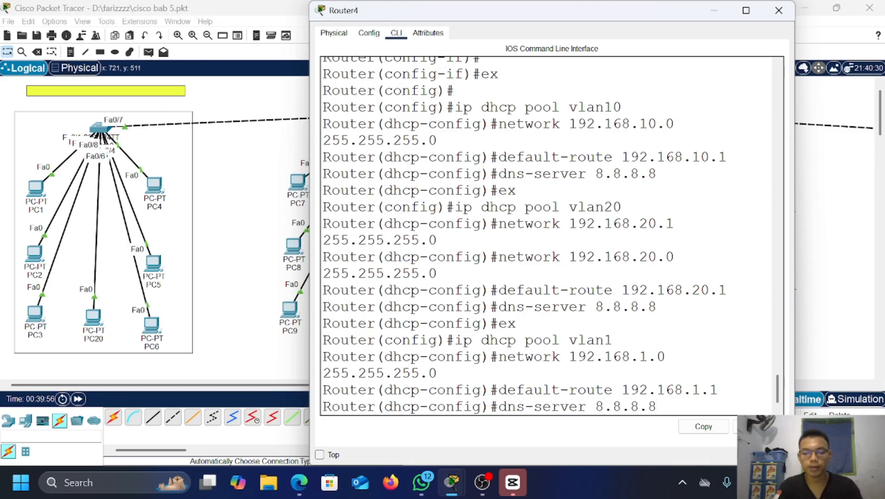
pyautogui.press('Return')
pyautogui.write('er(dhcp-config)#e')
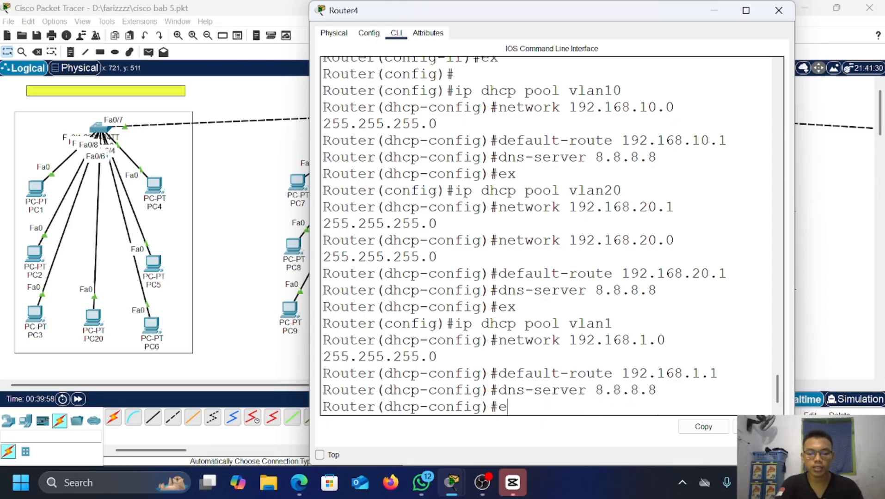
pyautogui.write('x')
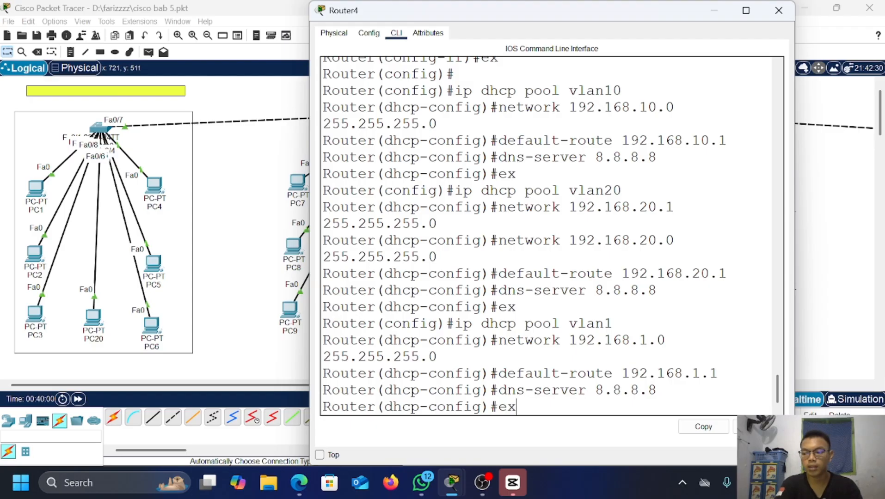
pyautogui.press('Return')
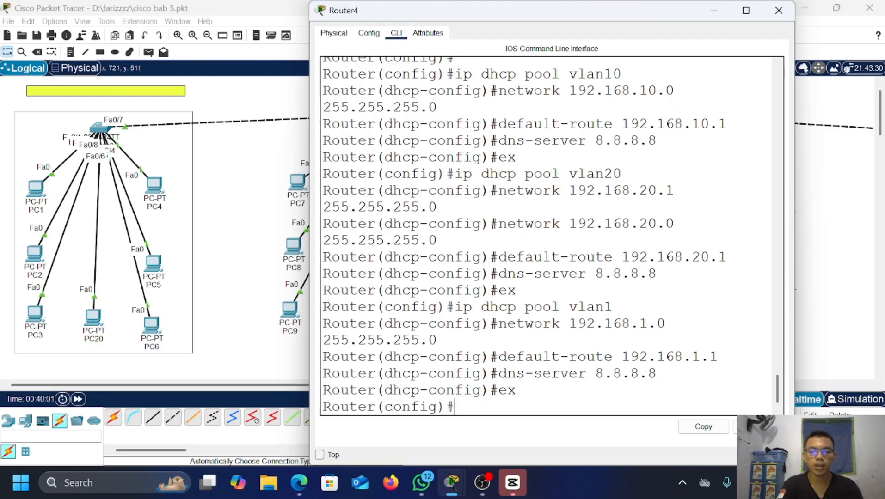
# Step: Leave the router's console and switch PC7's IPv4 configuration from static to DHCP
pyautogui.click(850, 237)
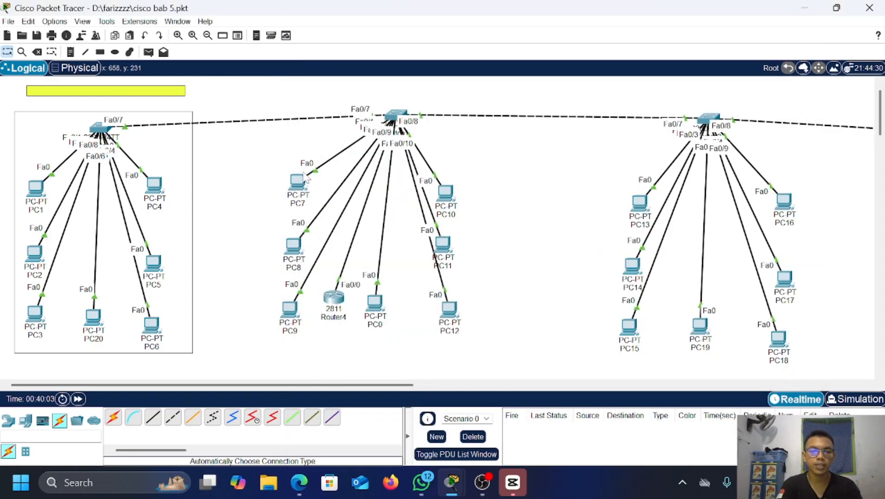
pyautogui.click(299, 184)
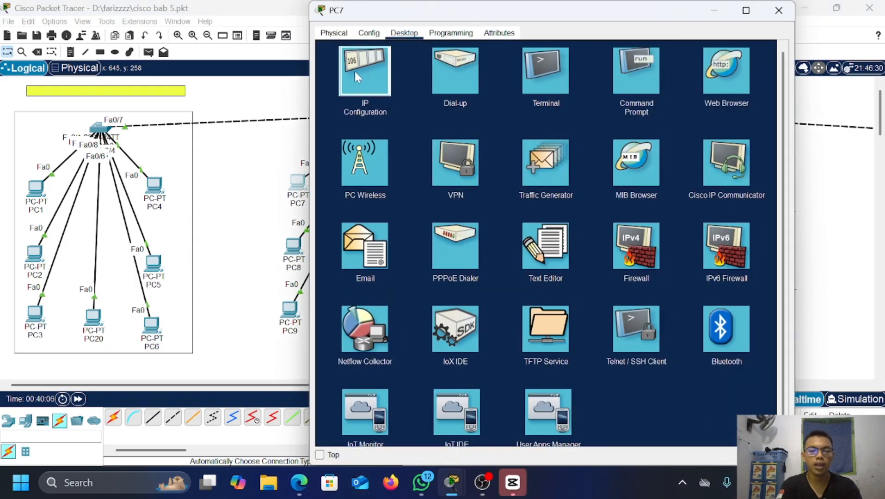
pyautogui.click(355, 71)
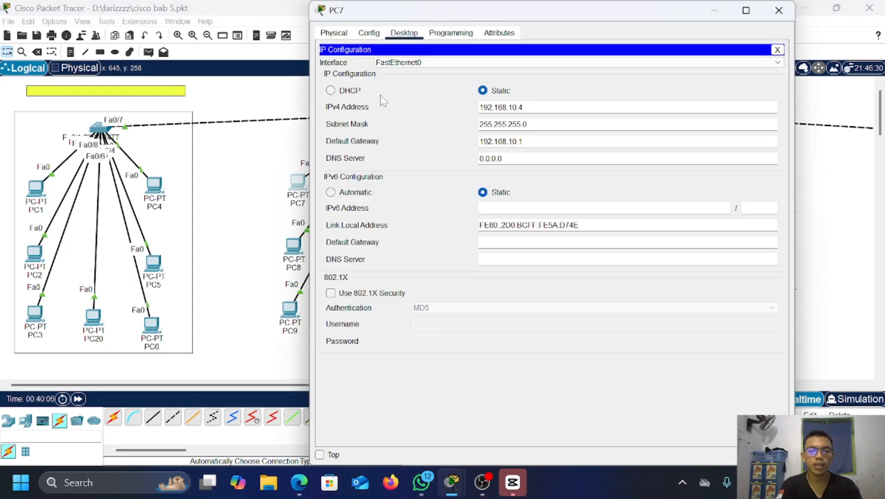
pyautogui.click(337, 92)
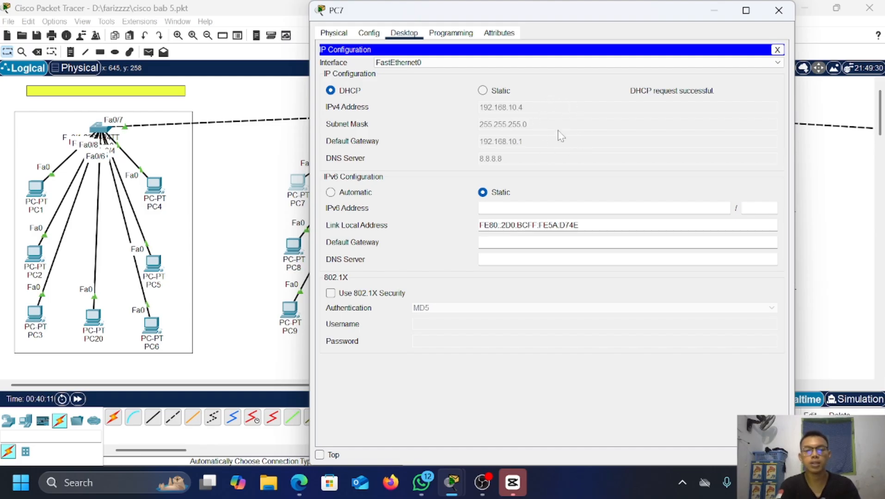
pyautogui.click(713, 10)
# Step: Switch PC8's IPv4 configuration from static to DHCP and put its window away
pyautogui.click(295, 243)
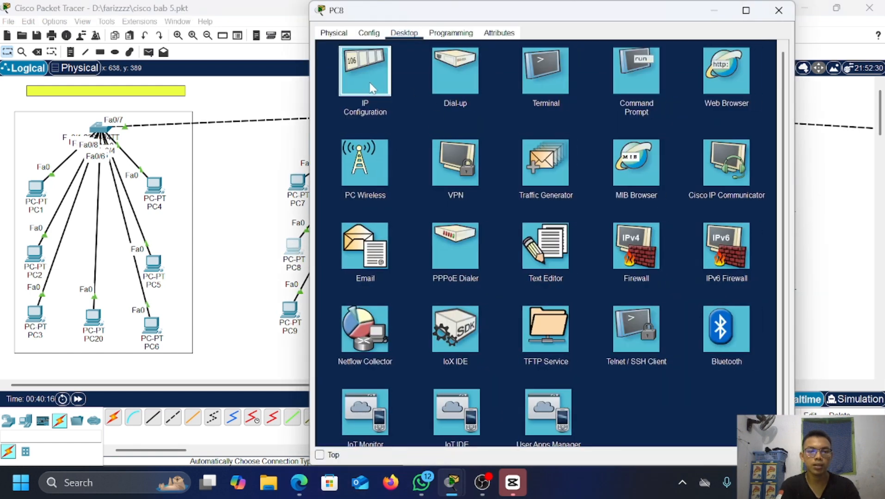
pyautogui.click(370, 74)
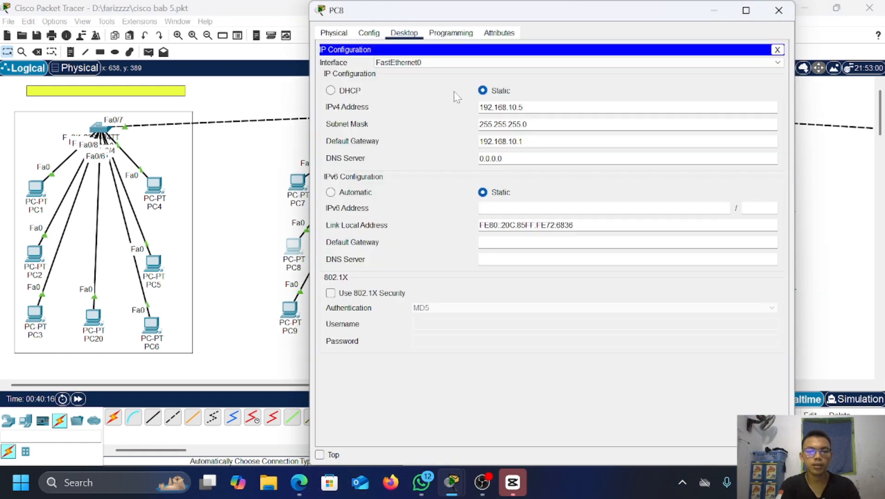
pyautogui.click(330, 91)
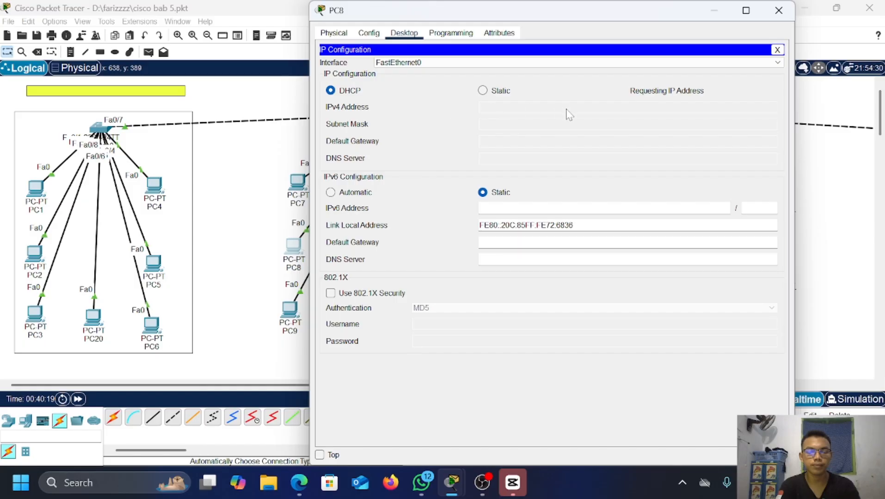
pyautogui.doubleClick(712, 19)
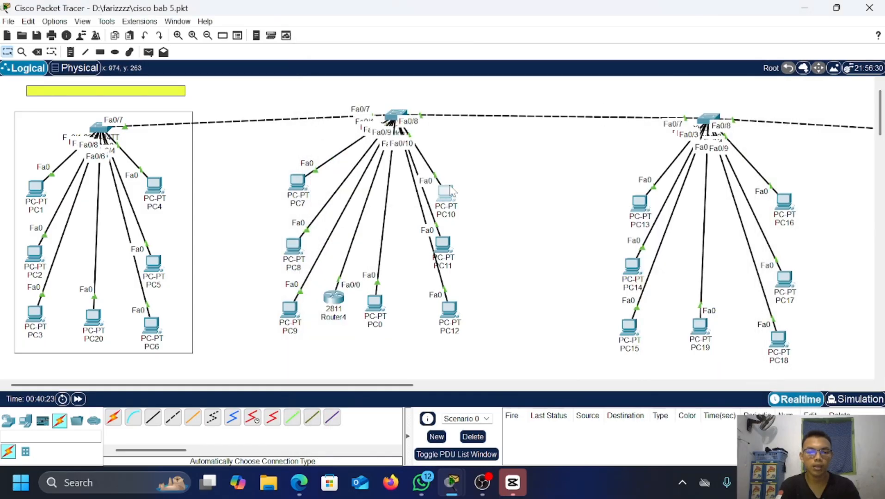
# Step: Switch PC10's IPv4 configuration from static to DHCP and put its window away
pyautogui.click(451, 190)
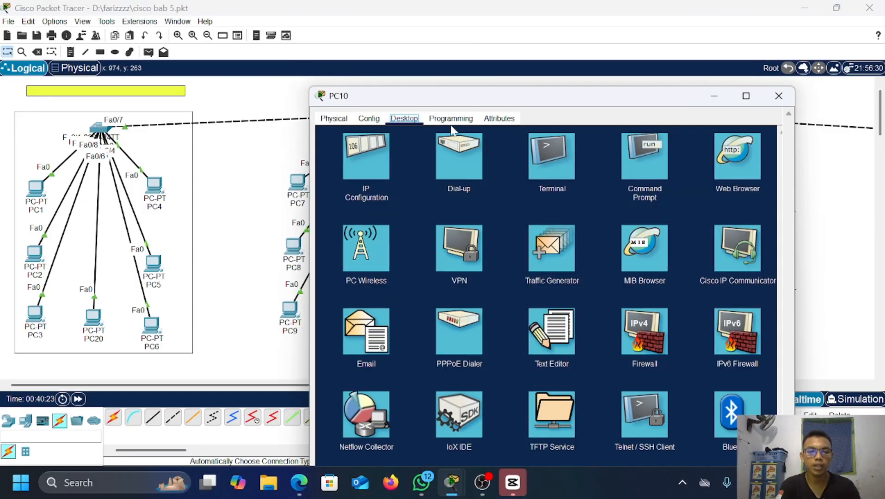
pyautogui.click(361, 145)
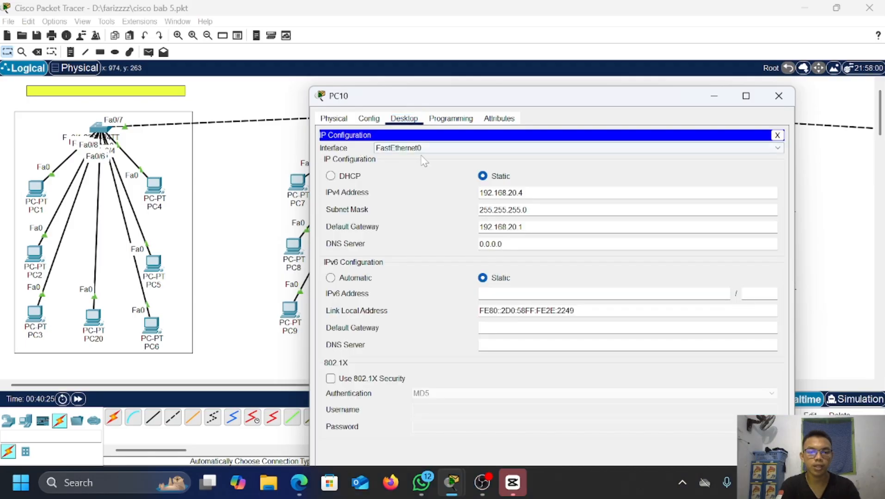
pyautogui.click(331, 177)
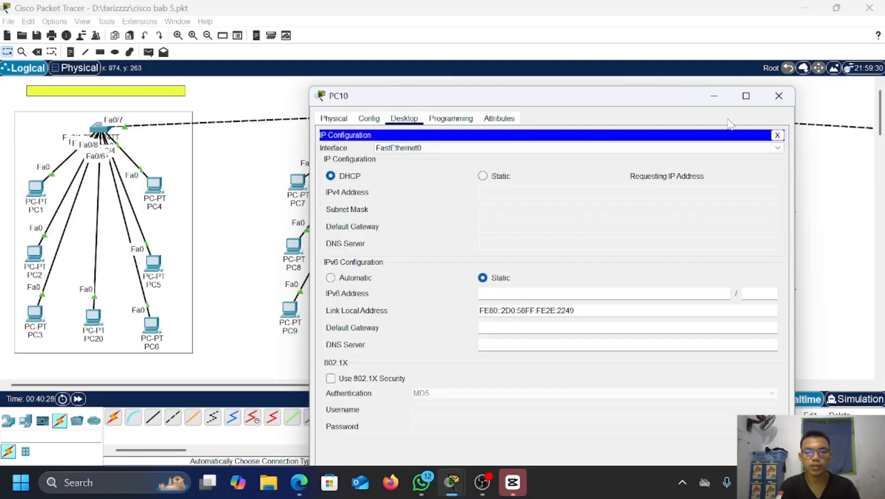
pyautogui.click(716, 96)
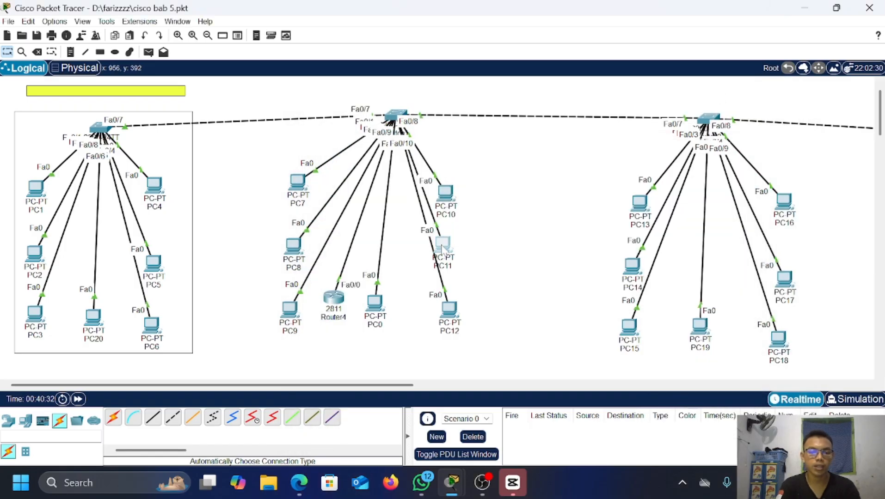
# Step: Set PC11's IPv4 configuration to DHCP and close its window
pyautogui.click(442, 248)
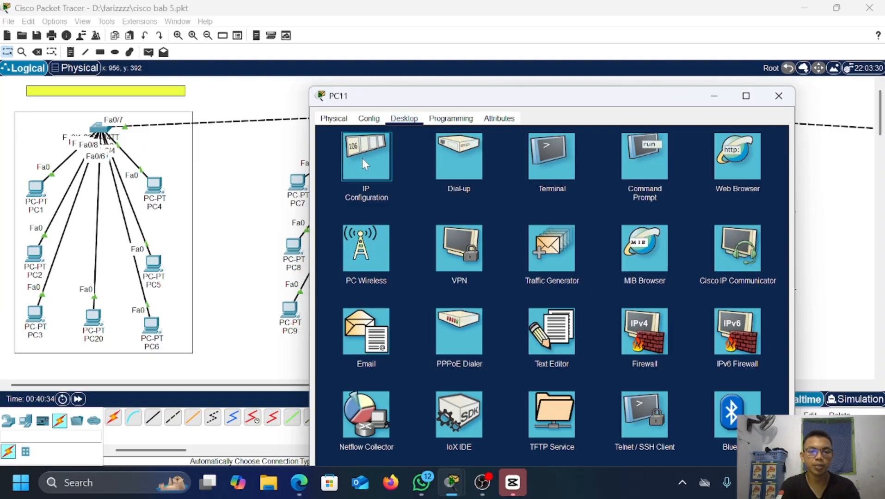
pyautogui.click(363, 159)
pyautogui.click(331, 176)
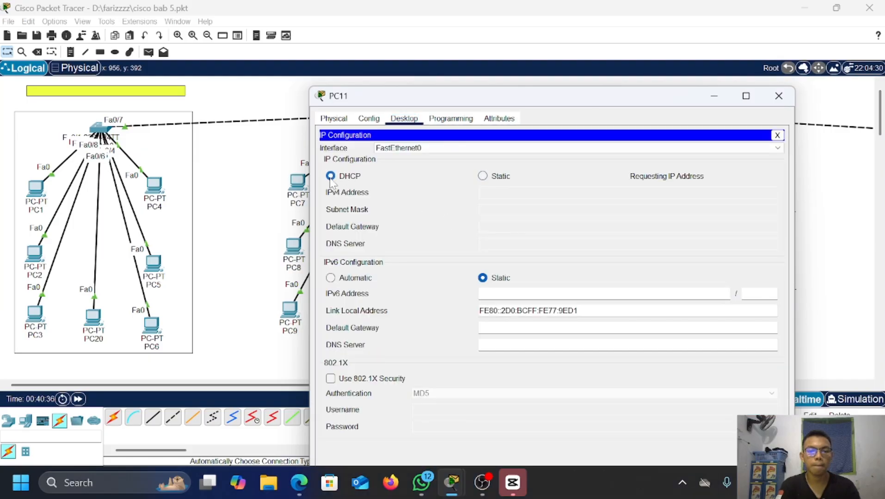
pyautogui.click(776, 96)
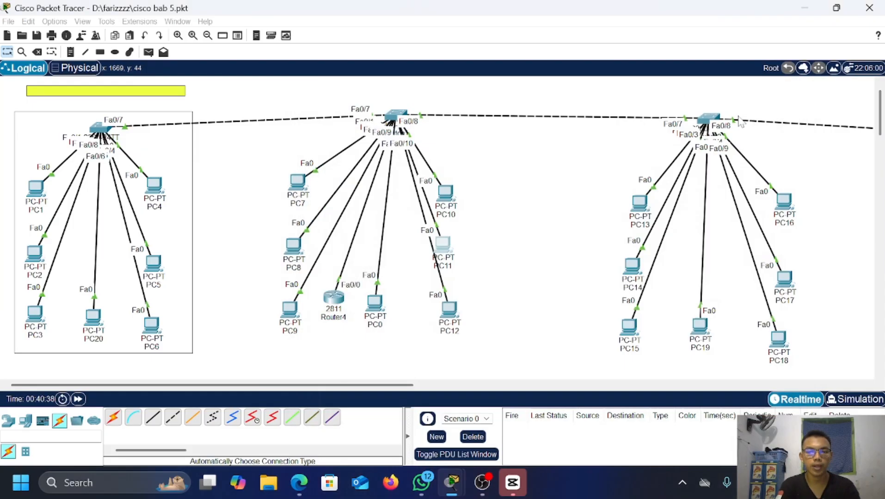
# Step: Switch PC12's IPv4 configuration from static to DHCP and close its window
pyautogui.doubleClick(449, 309)
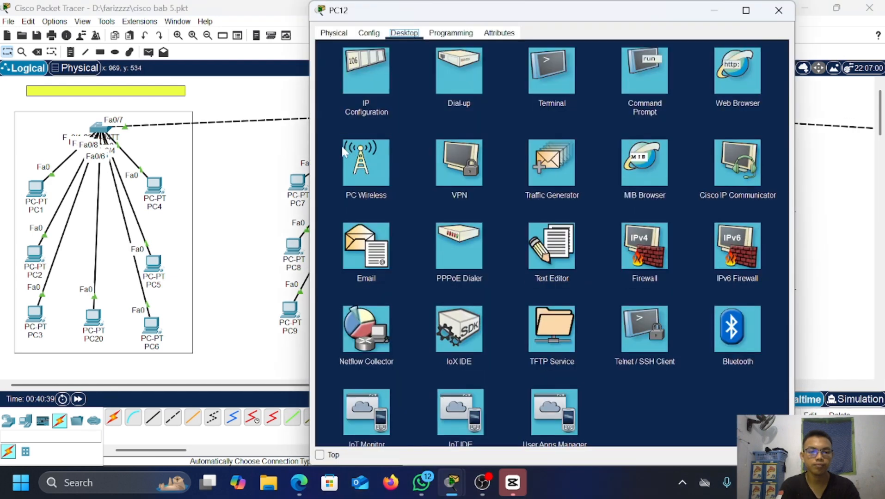
pyautogui.click(349, 96)
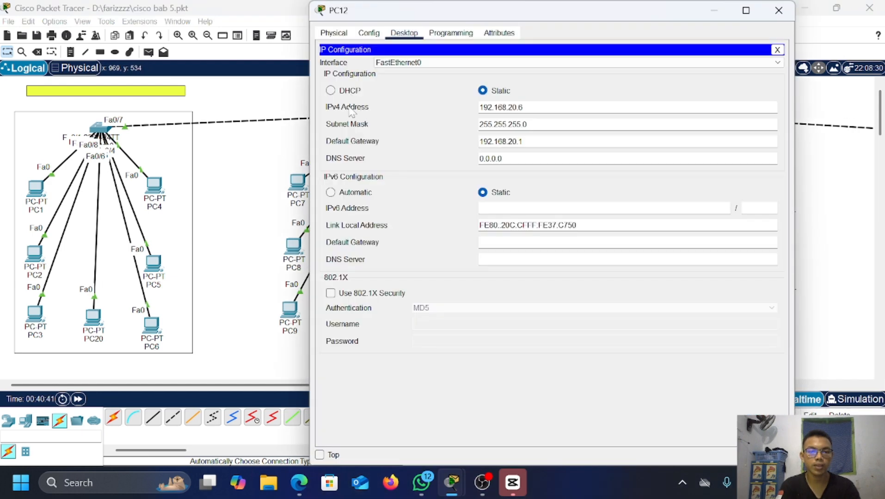
pyautogui.click(330, 90)
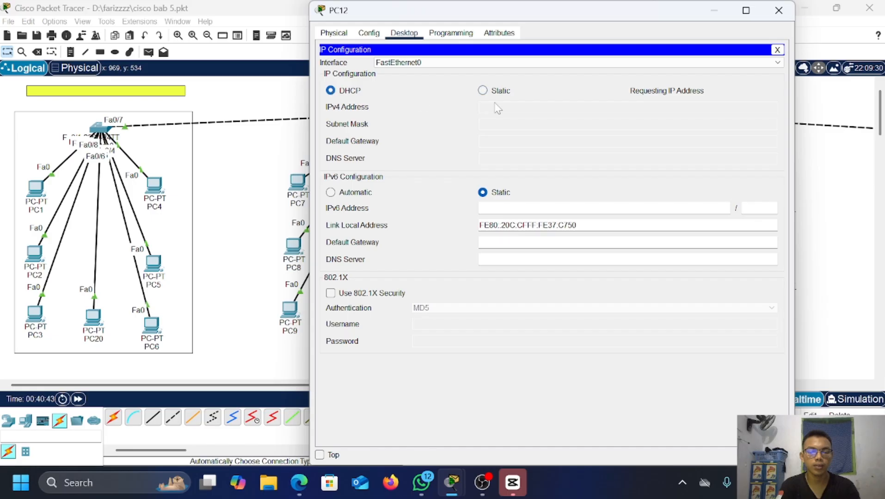
pyautogui.click(781, 11)
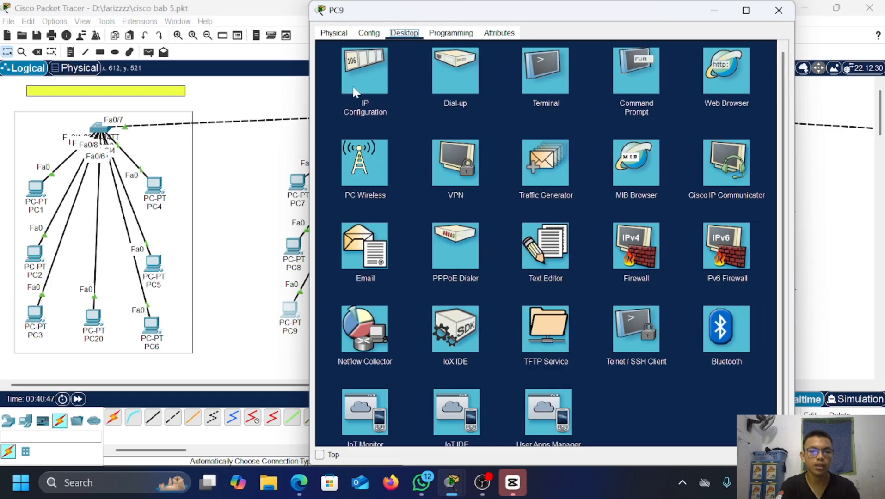
# Step: Set PC9 to obtain its IPv4 address through DHCP instead of static addressing and close its window
pyautogui.click(367, 90)
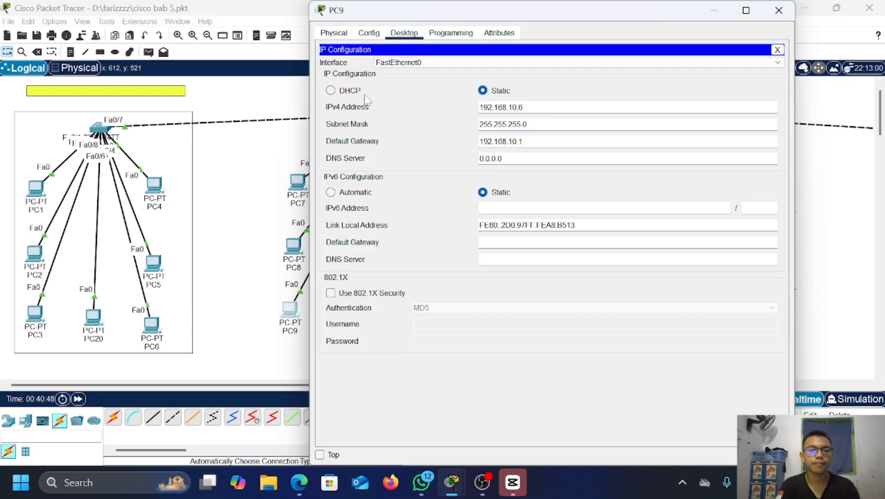
pyautogui.click(331, 90)
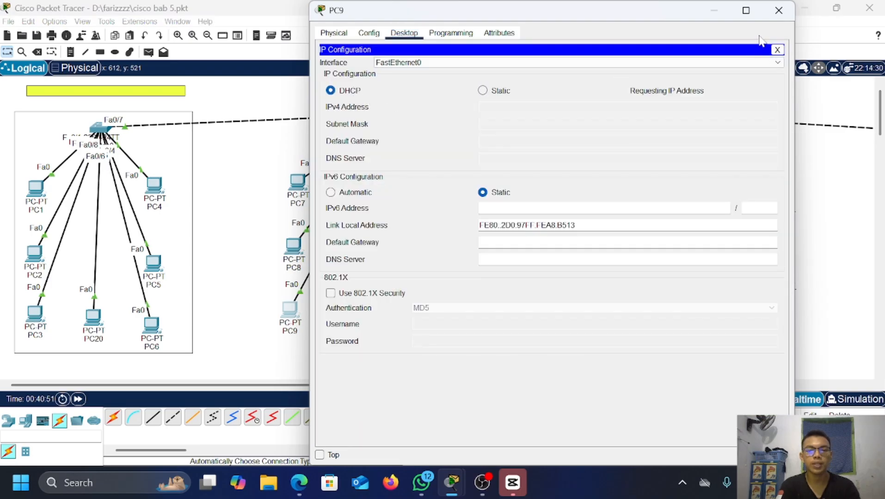
pyautogui.click(780, 9)
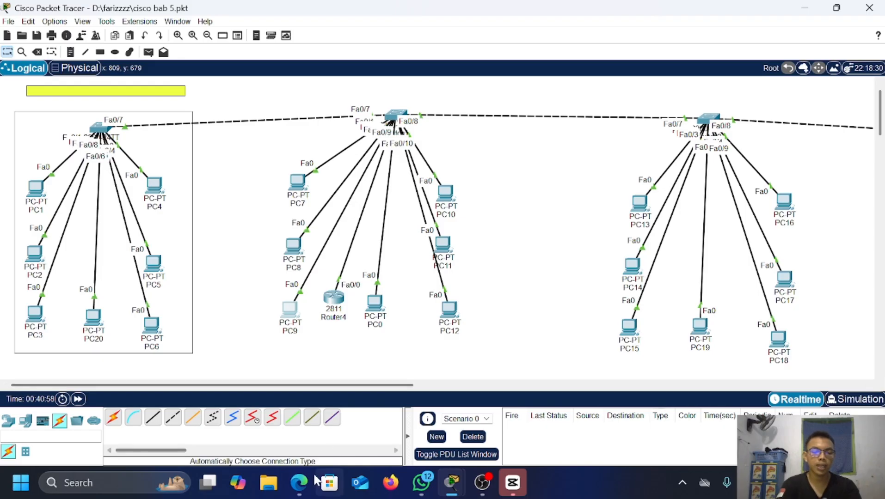
pyautogui.hscroll(5, 540, 286)
pyautogui.hscroll(-5, 541, 286)
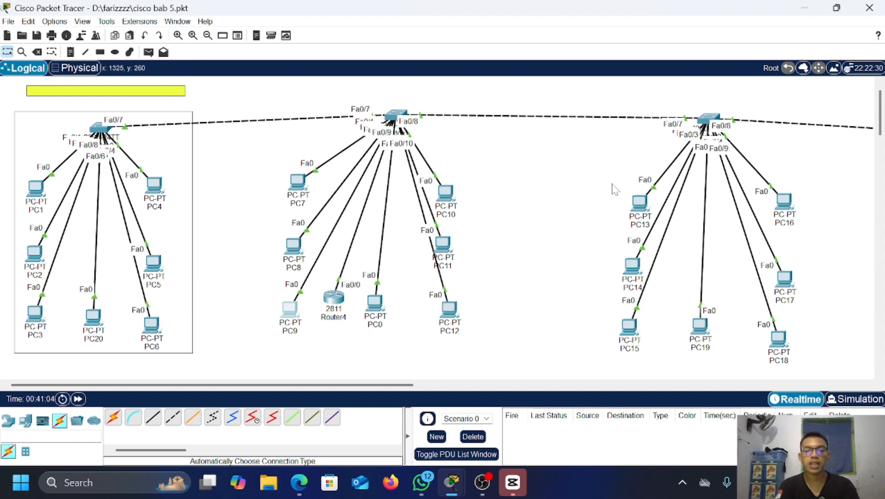
pyautogui.hscroll(9, 610, 190)
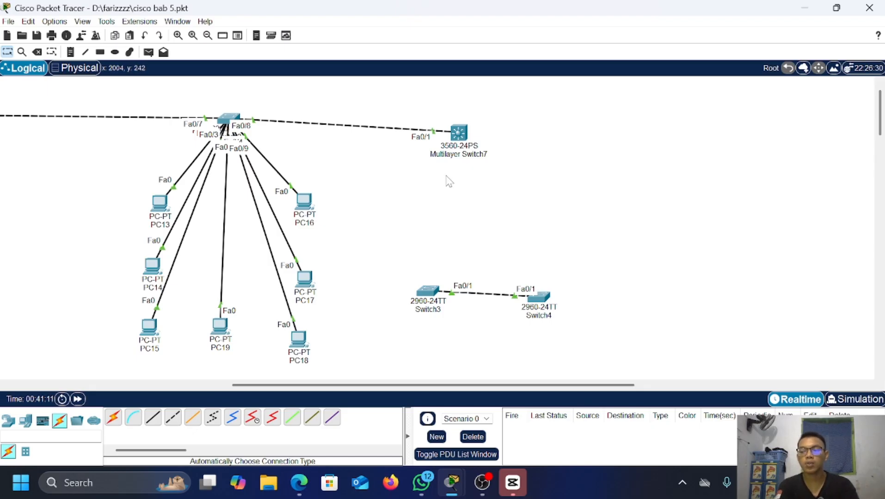
pyautogui.keyDown('ctrl'); pyautogui.scroll(-1, 449, 180); pyautogui.keyUp('ctrl')
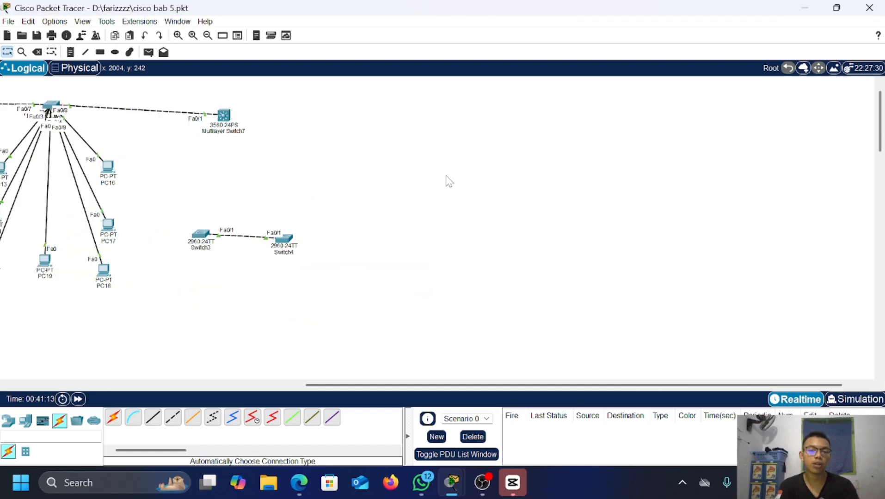
pyautogui.hscroll(-5, 448, 181)
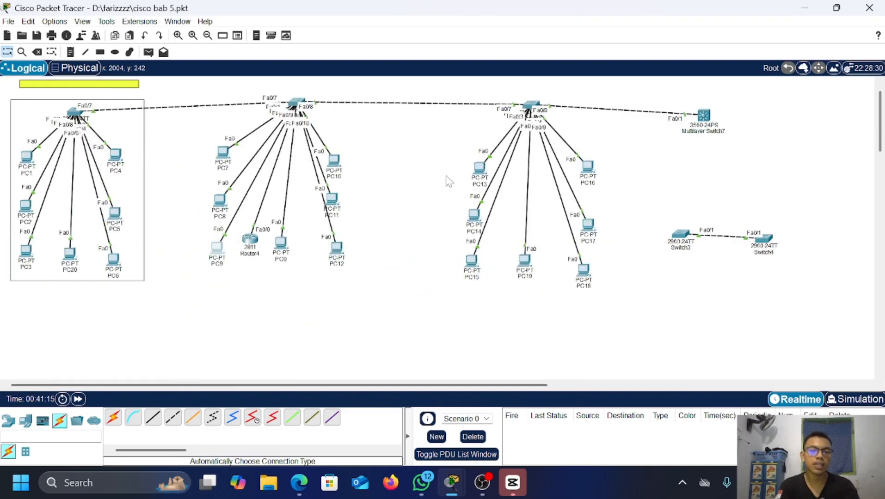
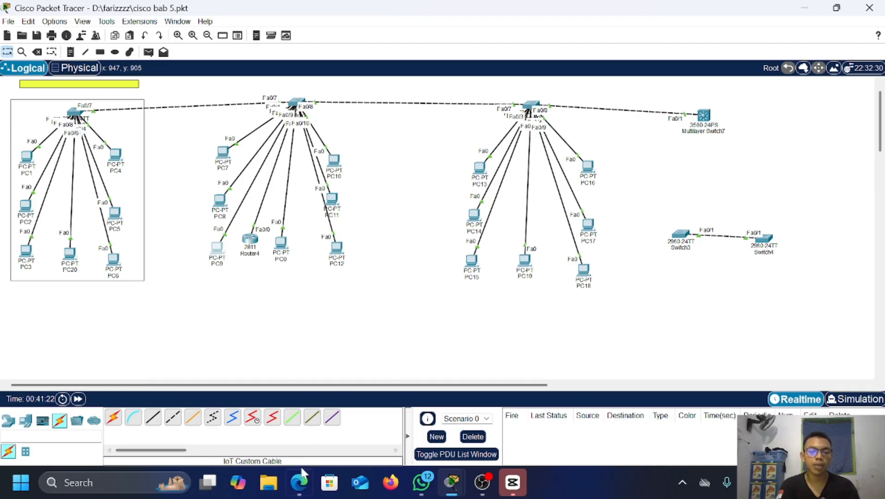
# Step: Check the inter-VLAN chapter's topic list in the Canva presentation in Edge and return to Packet Tracer
pyautogui.click(300, 494)
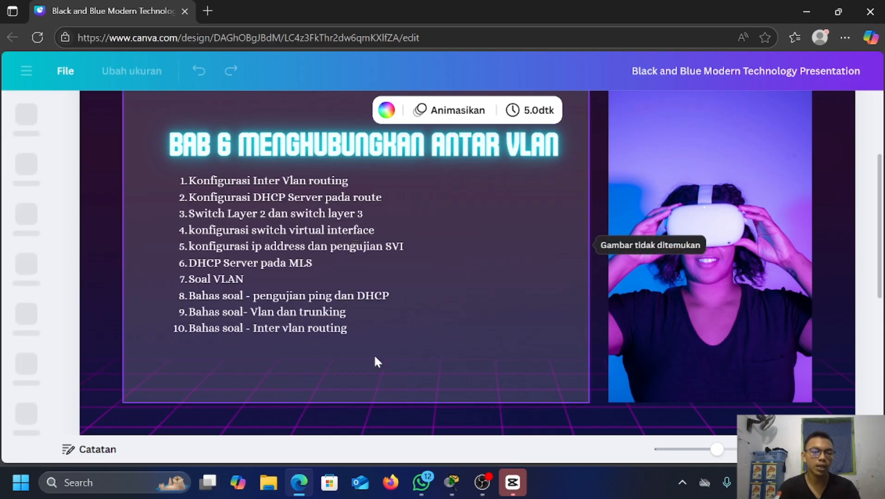
pyautogui.press('super+d')
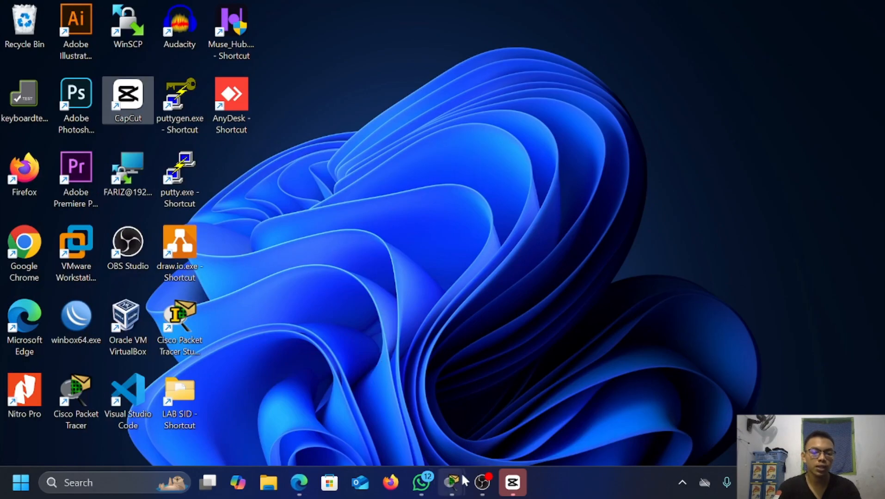
pyautogui.moveTo(455, 482)
pyautogui.click(272, 414)
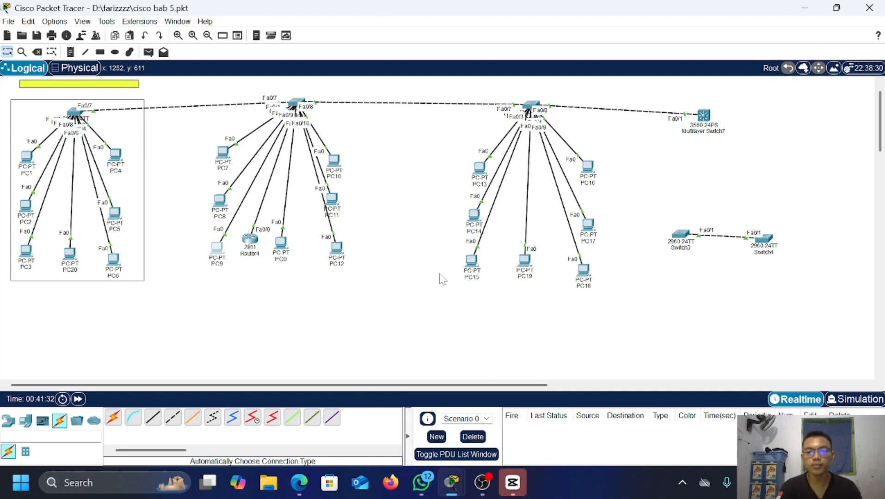
# Step: Place two new PCs side by side in the free area between Multilayer Switch7 and the Switch3–Switch4 pair
pyautogui.hscroll(5, 619, 276)
pyautogui.scroll(-2, 620, 276)
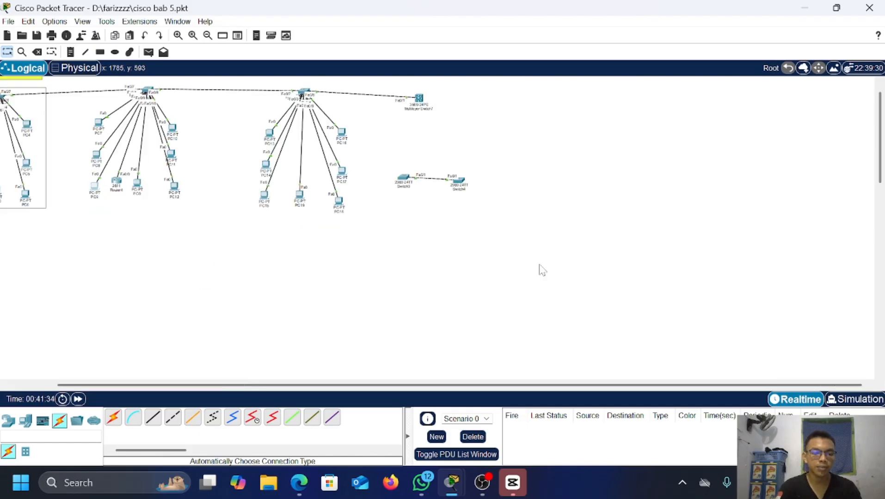
pyautogui.click(8, 420)
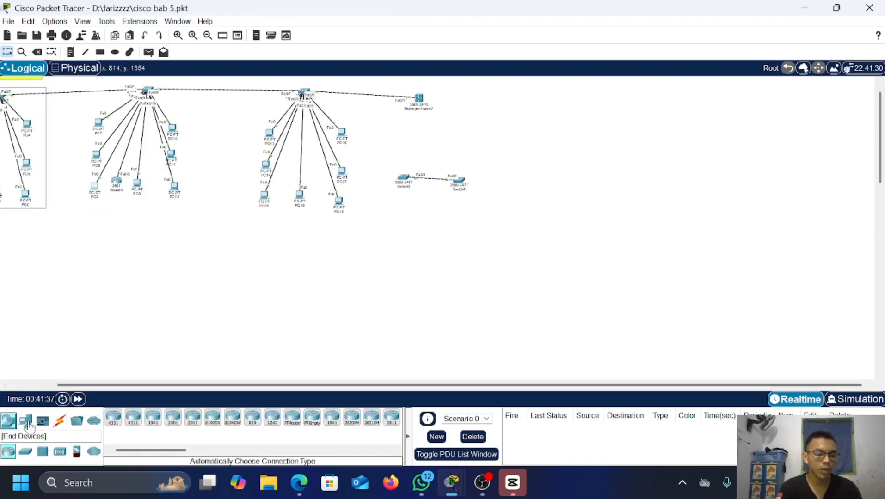
pyautogui.click(26, 421)
pyautogui.moveTo(113, 418); pyautogui.dragTo(407, 149)
pyautogui.scroll(5, 407, 149)
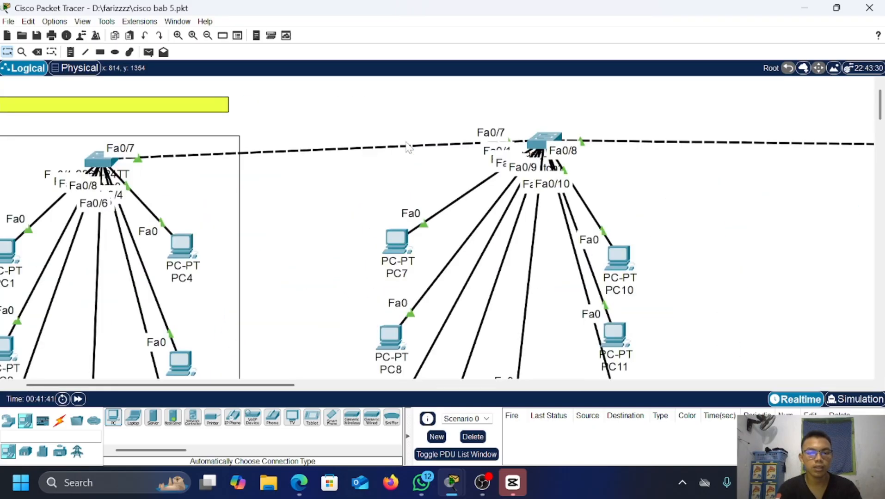
pyautogui.scroll(-5, 407, 148)
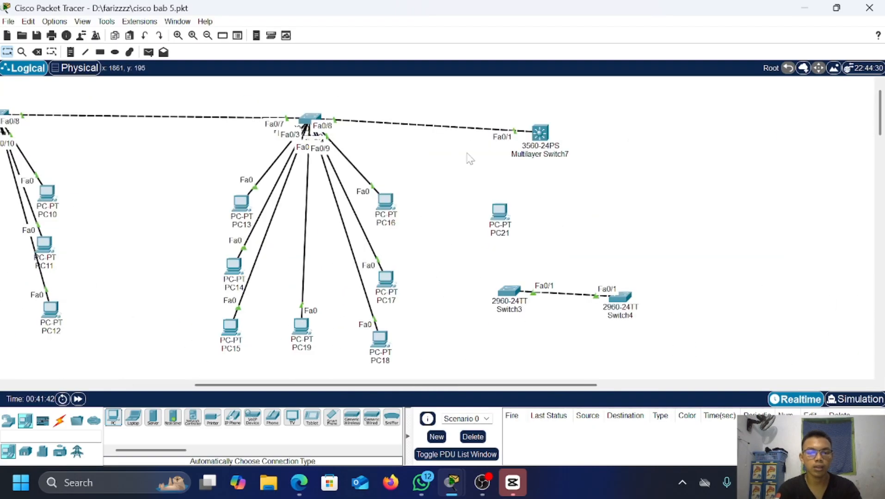
pyautogui.hscroll(5, 470, 156)
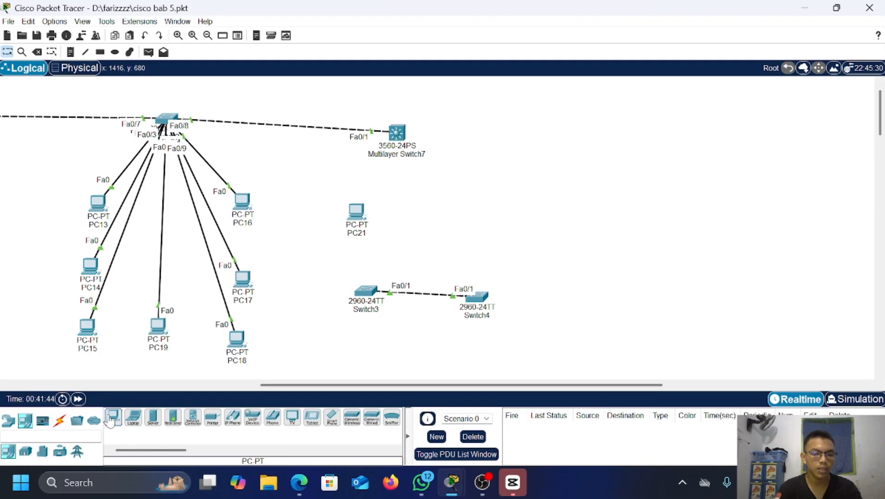
pyautogui.moveTo(113, 417); pyautogui.dragTo(438, 213)
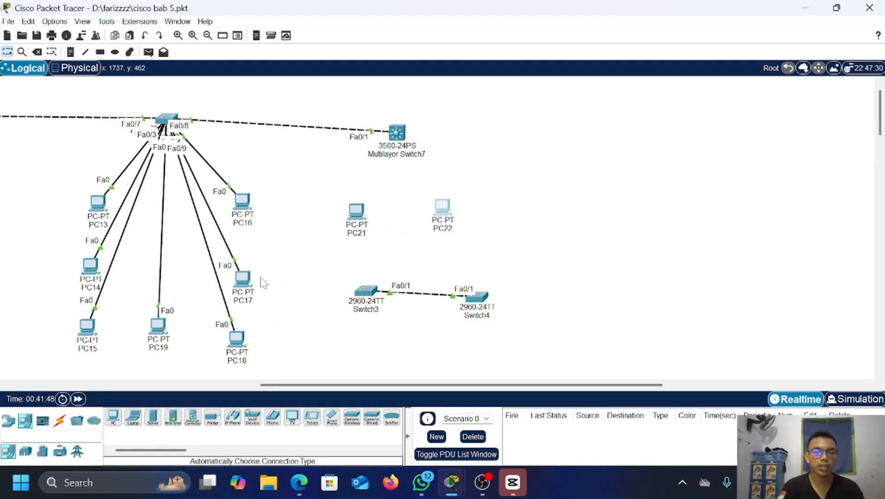
# Step: Cable PC21 to Multilayer Switch7 using the automatically chosen connection type
pyautogui.click(59, 420)
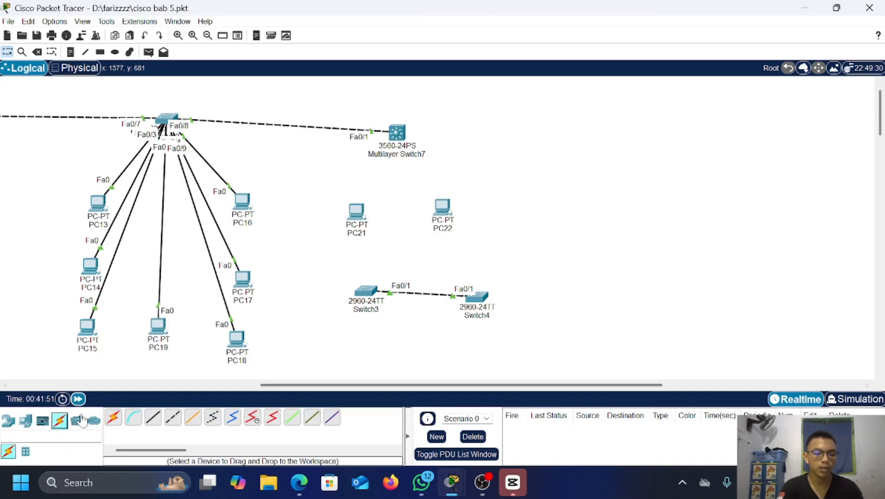
pyautogui.click(113, 418)
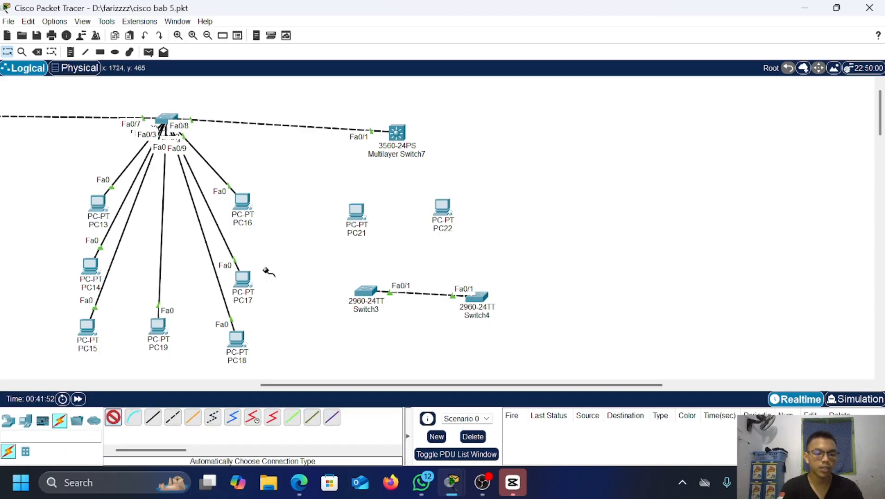
pyautogui.click(358, 210)
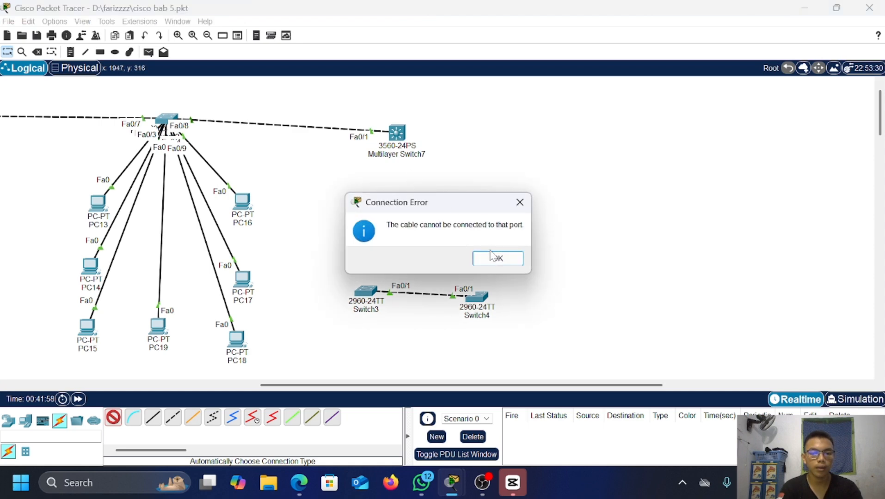
pyautogui.click(492, 257)
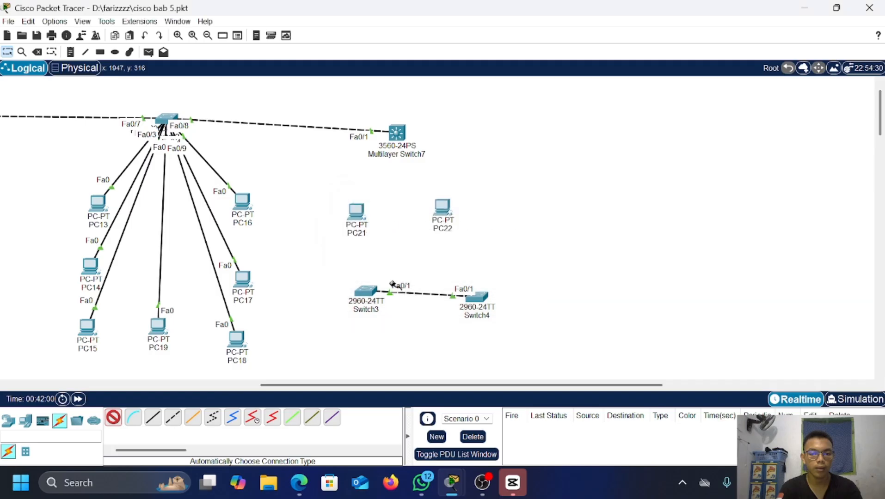
pyautogui.click(396, 134)
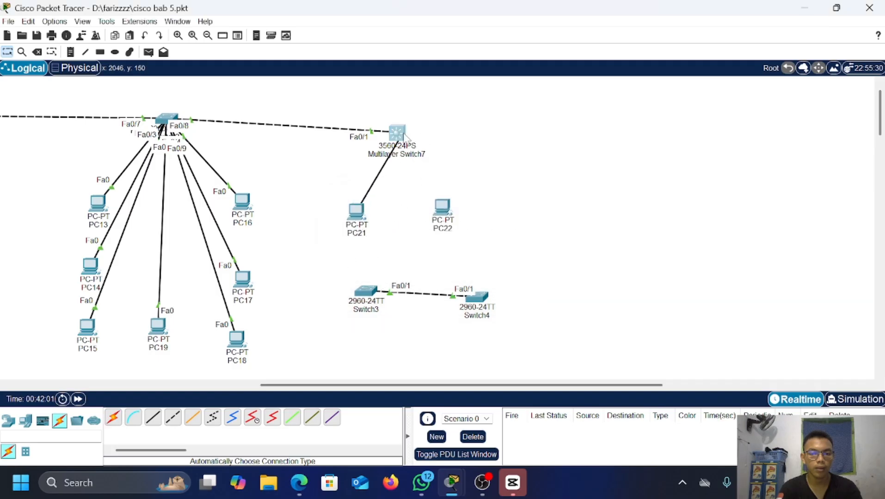
# Step: Link PC22 to Multilayer Switch7 with another automatically chosen cable
pyautogui.click(113, 417)
pyautogui.click(442, 207)
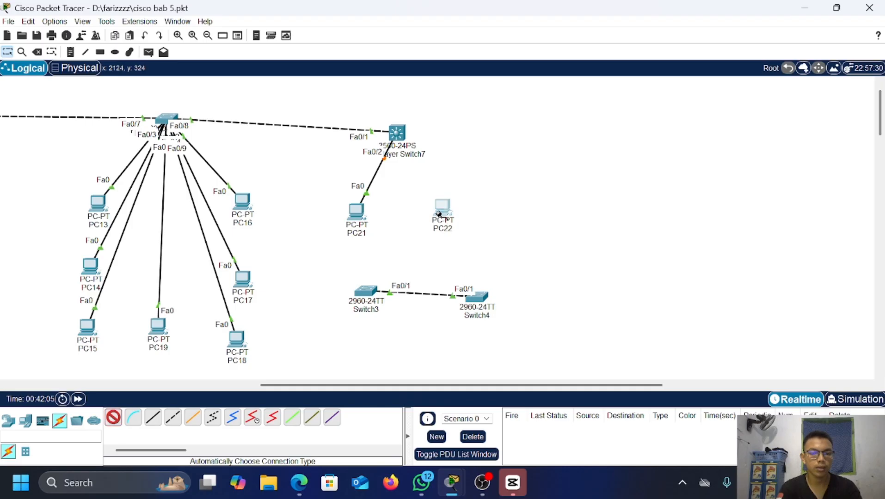
pyautogui.click(397, 133)
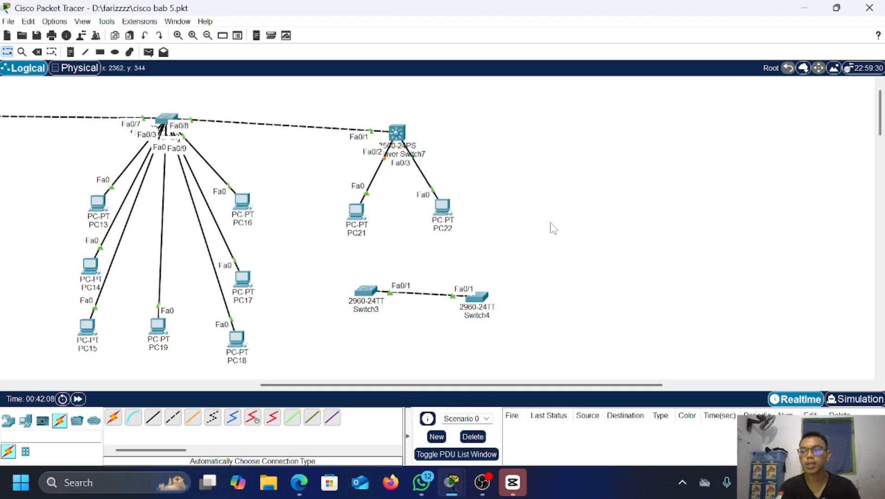
# Step: Give PC21 the static IPv4 address 192.168.10.55 with subnet mask 255.255.255.0
pyautogui.click(356, 212)
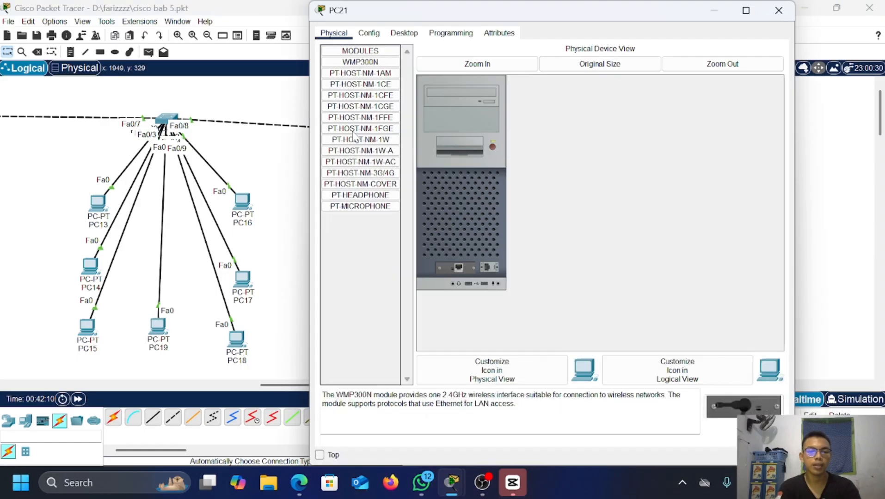
pyautogui.click(404, 33)
pyautogui.click(364, 88)
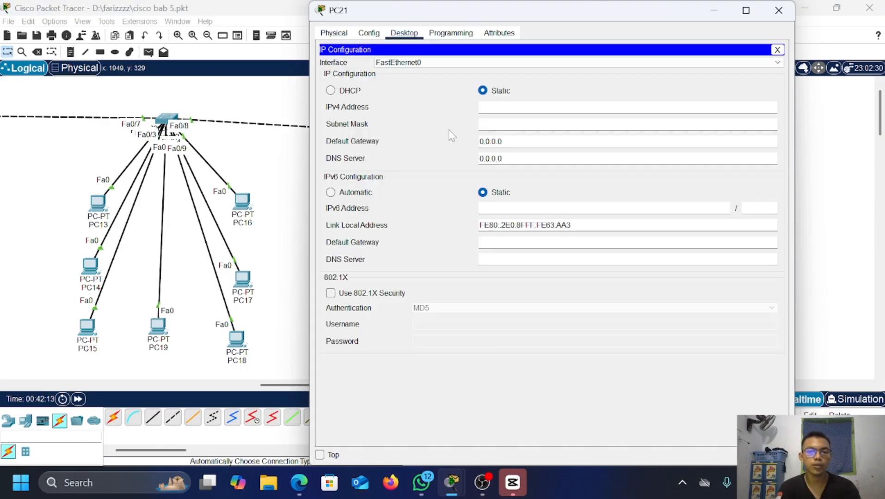
pyautogui.click(508, 124)
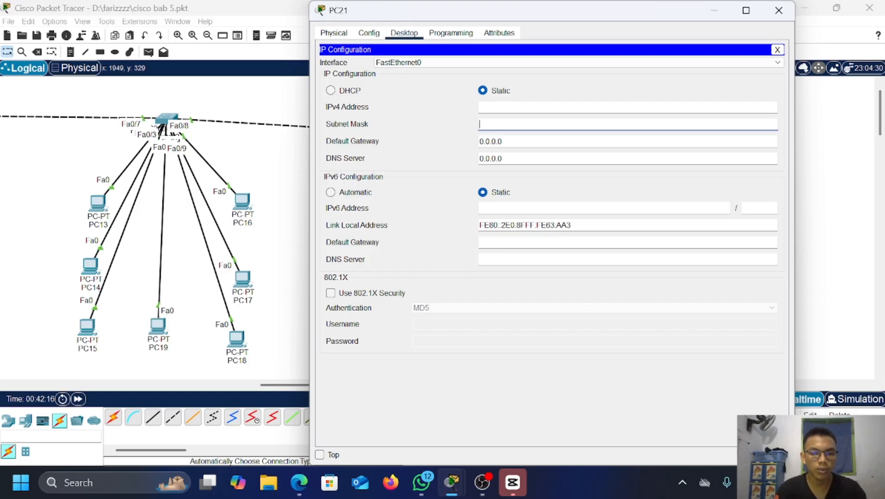
pyautogui.click(509, 107)
pyautogui.write('1')
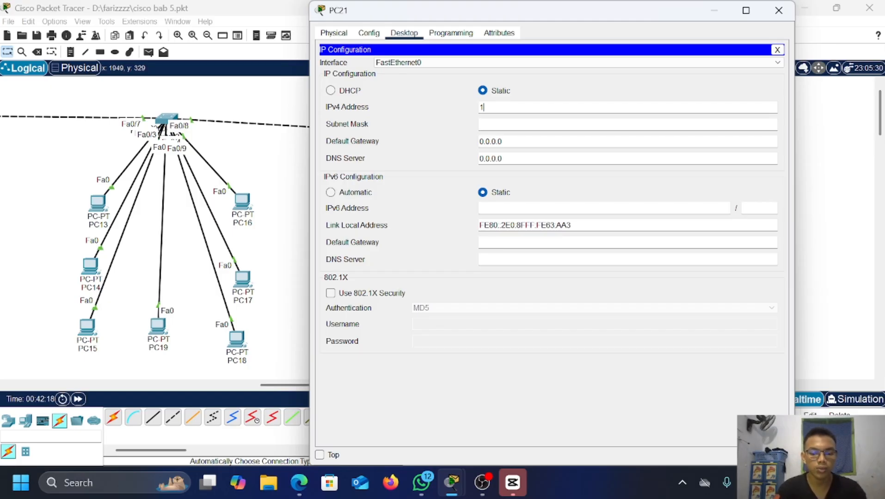
pyautogui.write('892.168.10')
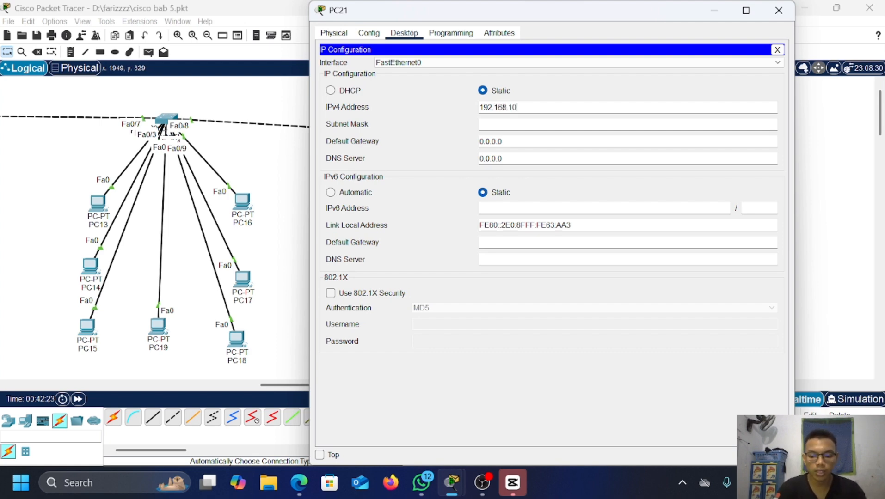
pyautogui.write('.55')
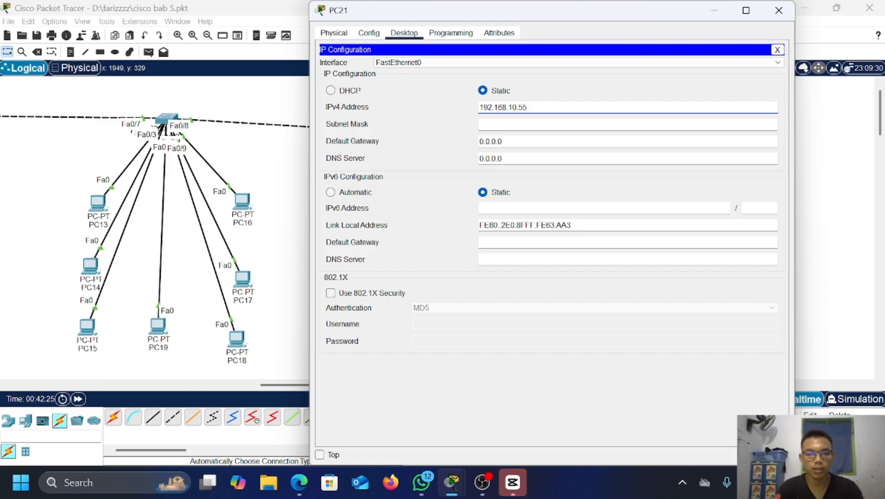
pyautogui.click(502, 124)
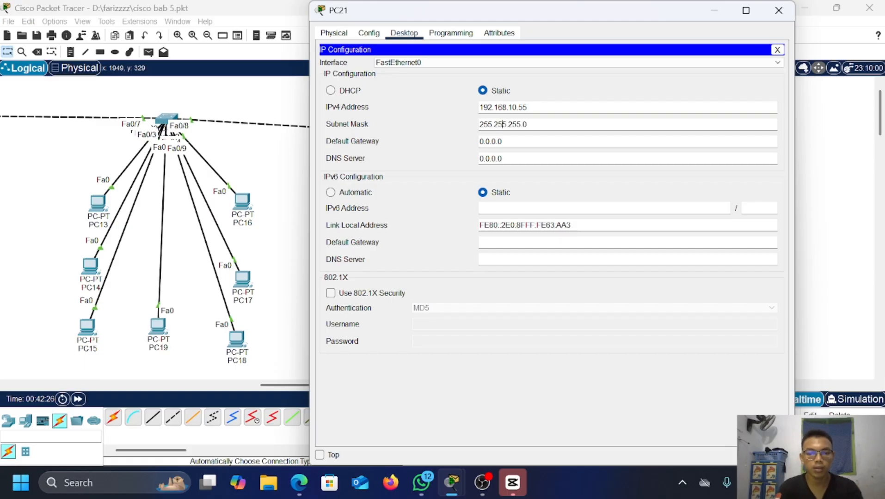
# Step: Give PC22 the static IPv4 address 192.168.20.55 with subnet mask 255.255.255.0
pyautogui.click(778, 10)
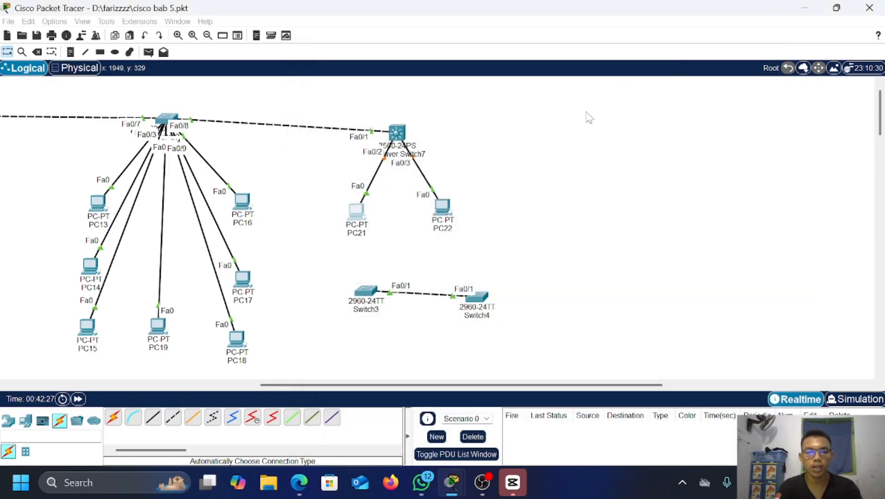
pyautogui.click(452, 204)
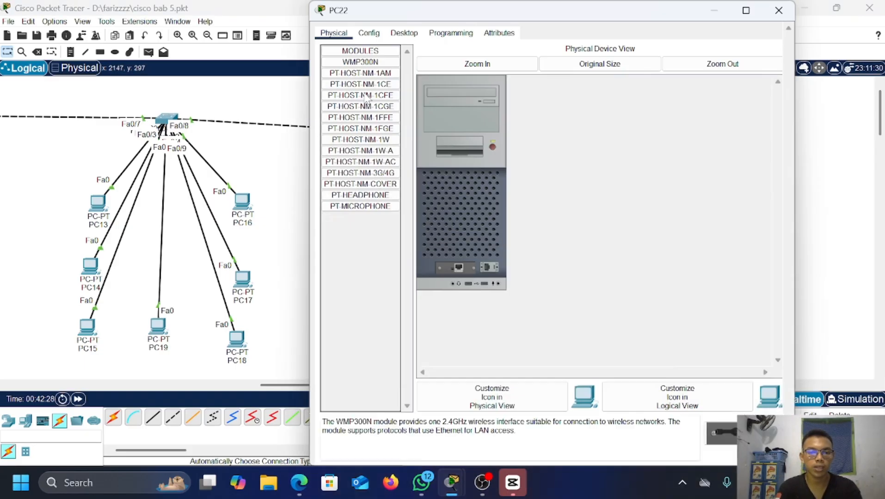
pyautogui.click(416, 32)
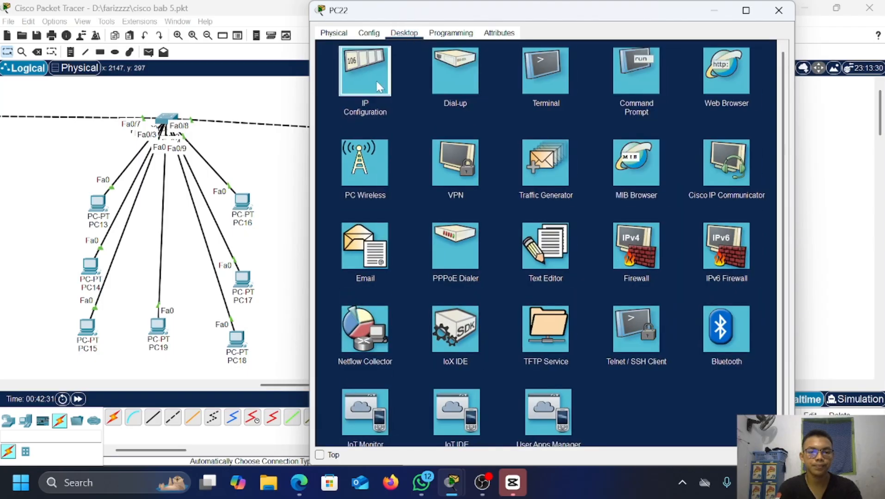
pyautogui.click(364, 71)
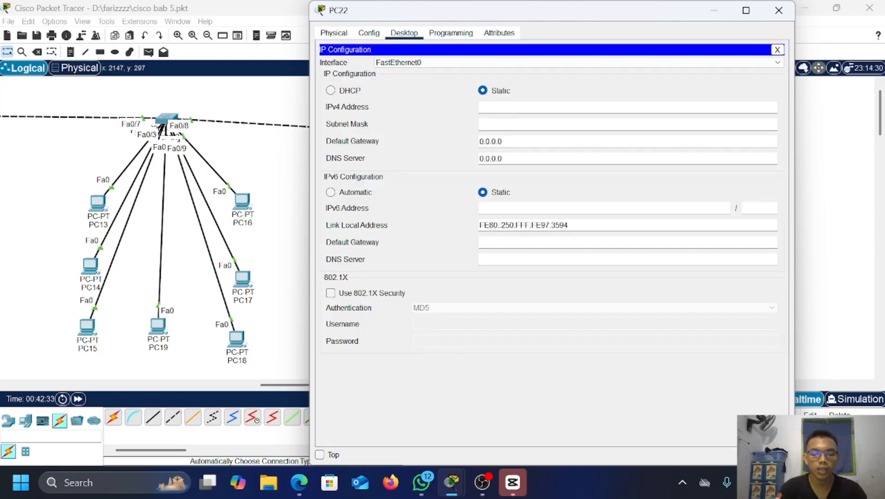
pyautogui.write('192.168.20.')
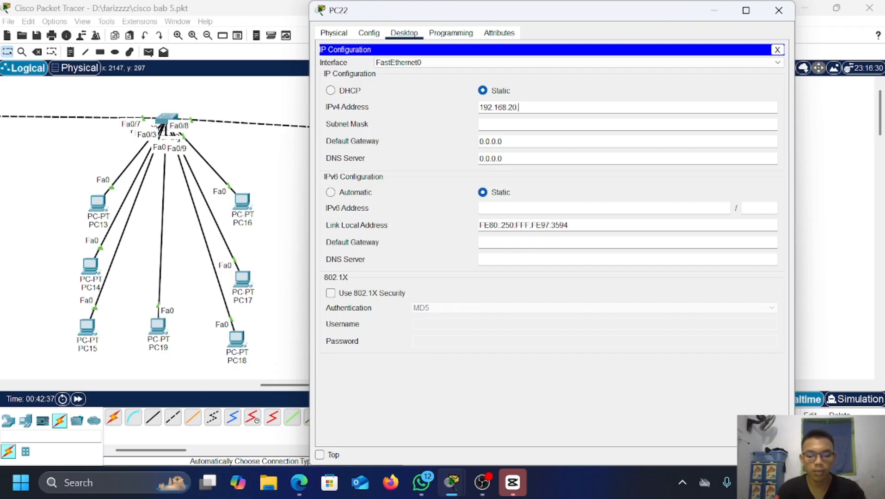
pyautogui.write('55')
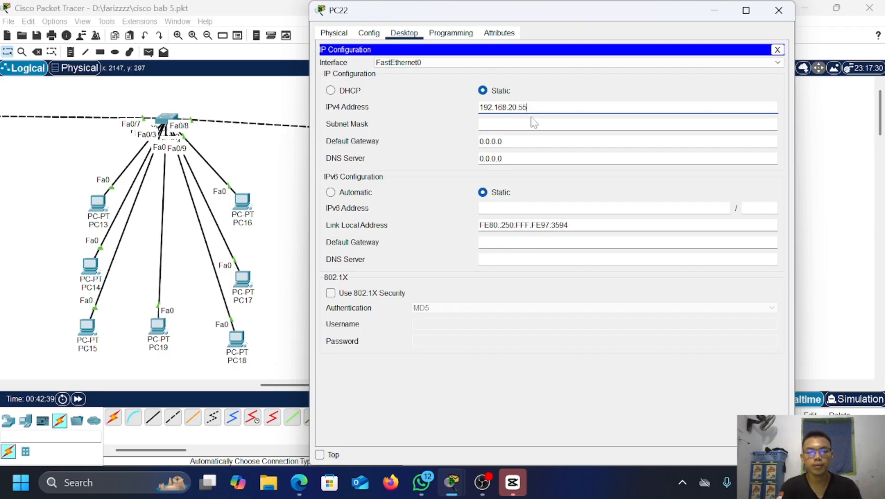
pyautogui.click(534, 122)
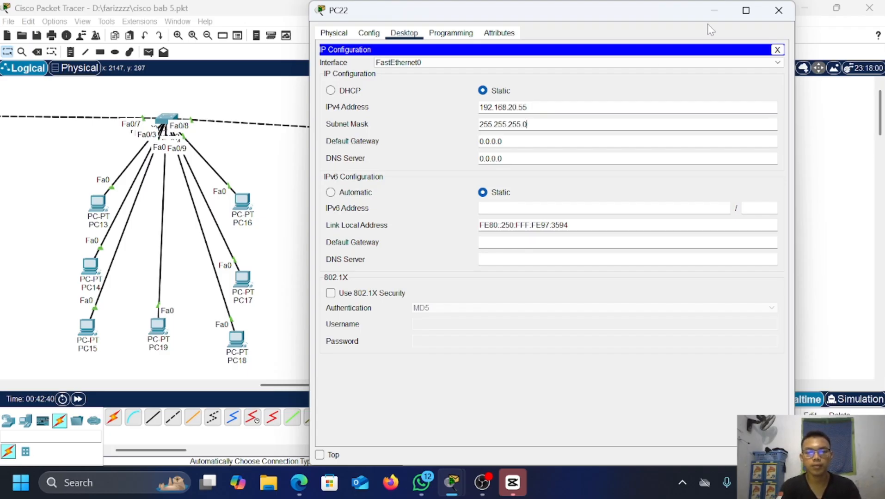
pyautogui.click(787, 9)
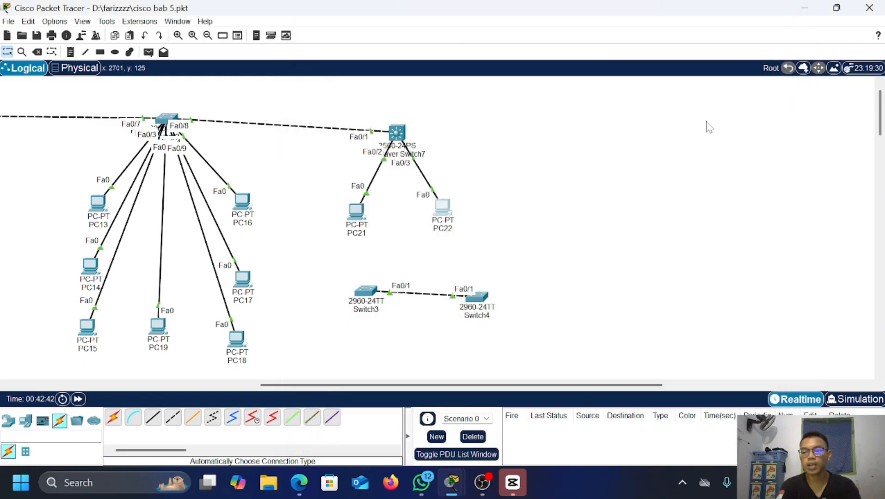
# Step: Open the command line of Multilayer Switch7 and enter global configuration mode with ena and conf t
pyautogui.click(403, 144)
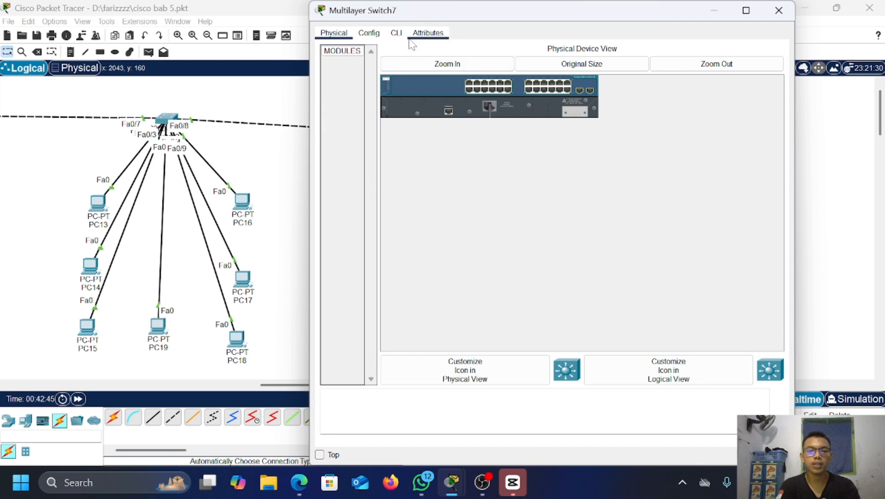
pyautogui.click(397, 33)
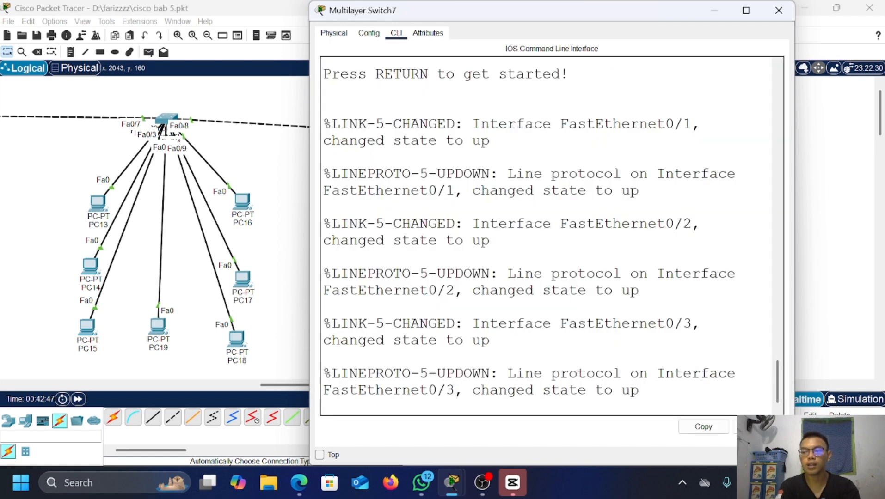
pyautogui.press('Return')
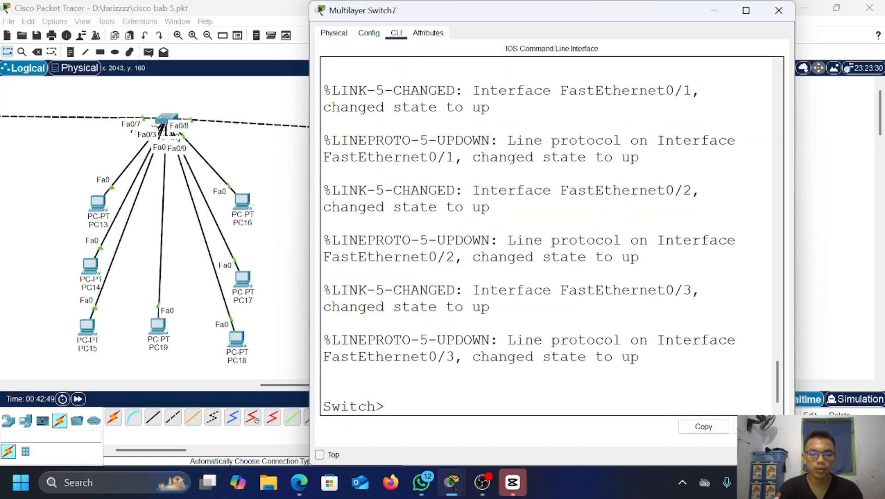
pyautogui.write('ena')
pyautogui.press('Return')
pyautogui.write('c')
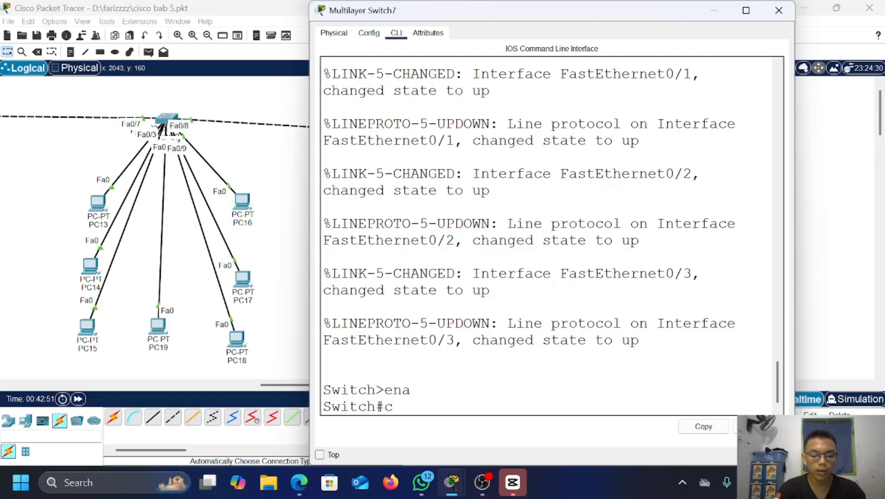
pyautogui.write('onf')
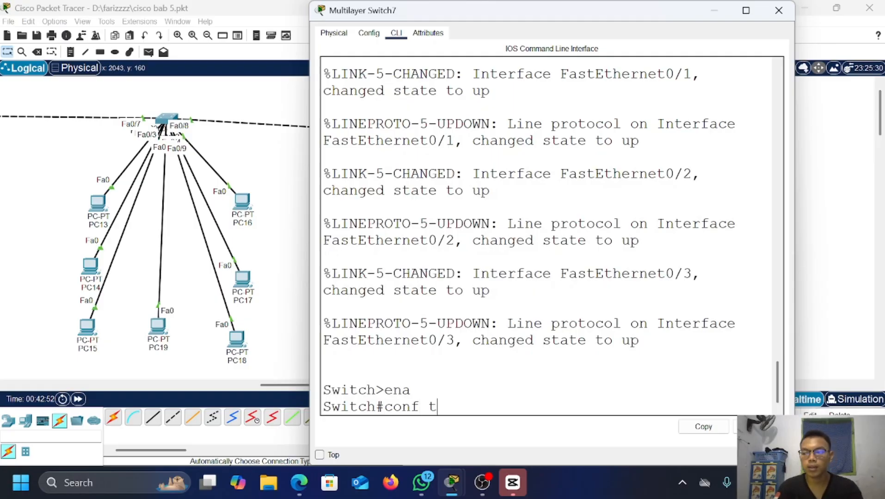
pyautogui.write(' t')
pyautogui.press('Return')
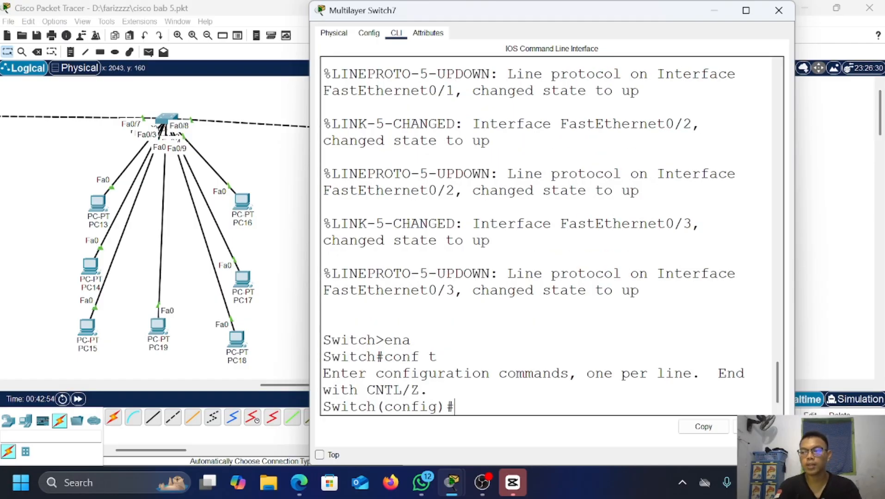
# Step: Create VLAN 10 on Multilayer Switch7, name it programing, and return to global configuration mode
pyautogui.write('vlan')
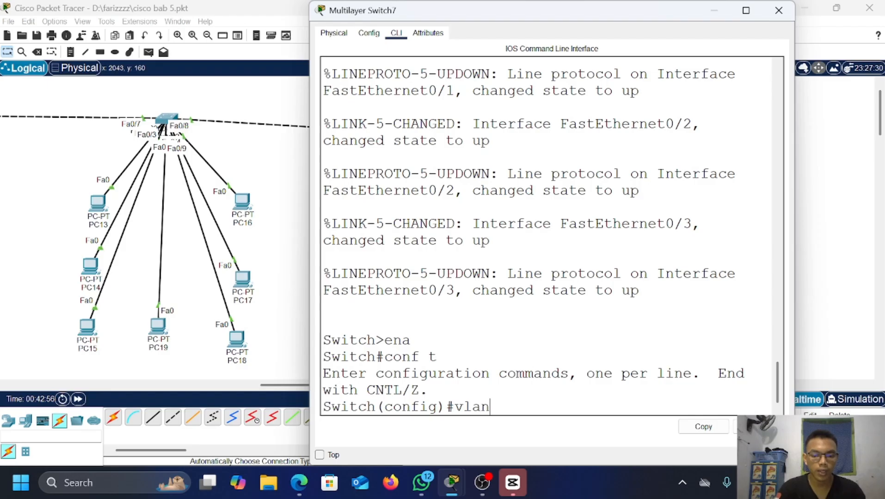
pyautogui.write(' 10')
pyautogui.press('Return')
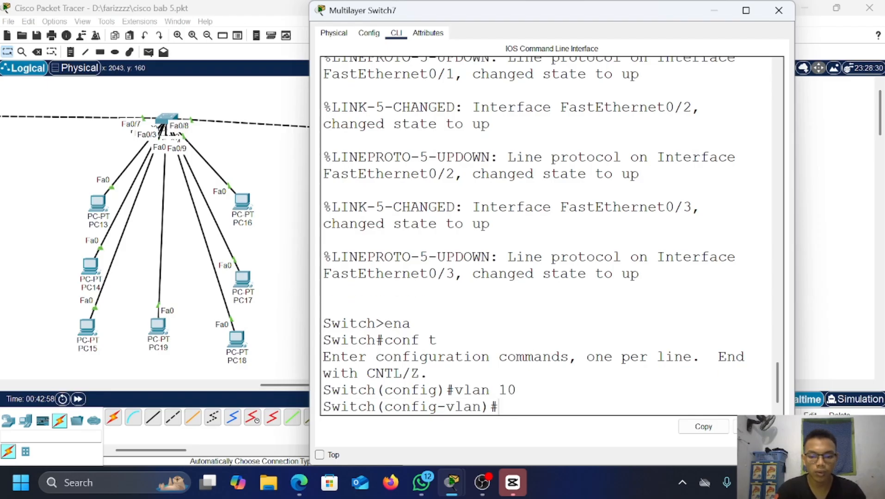
pyautogui.write('name p')
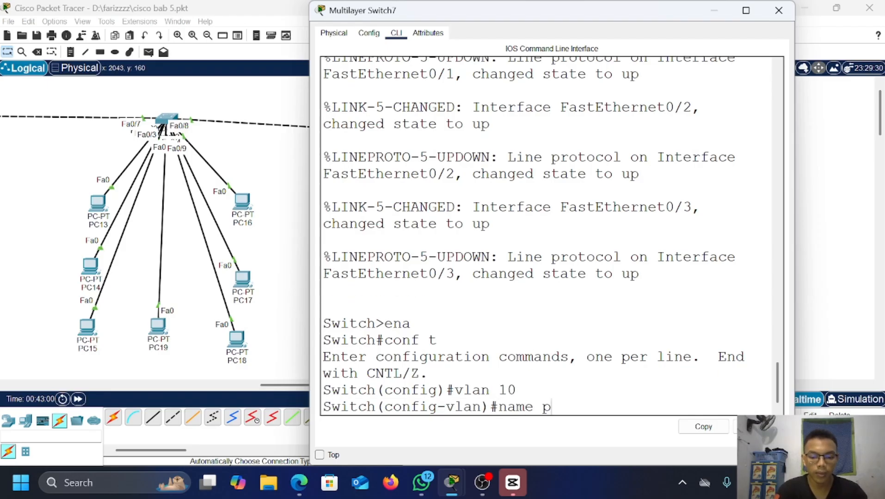
pyautogui.write('rogrami')
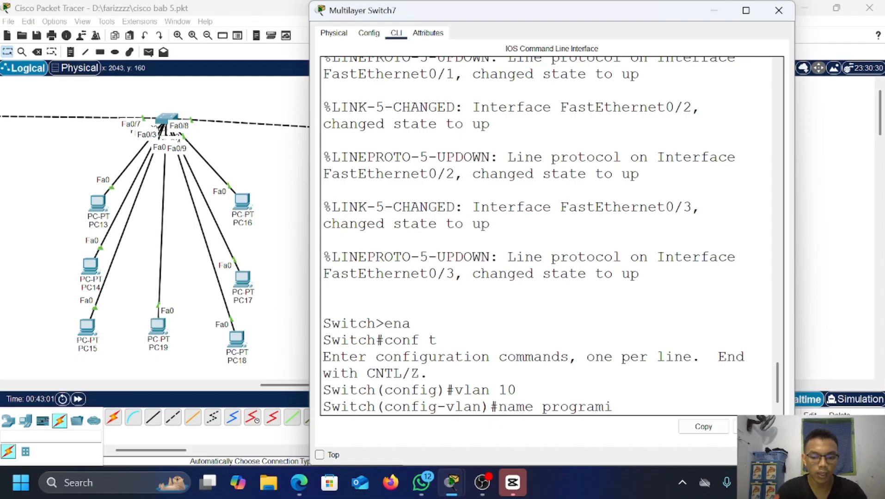
pyautogui.write('ng')
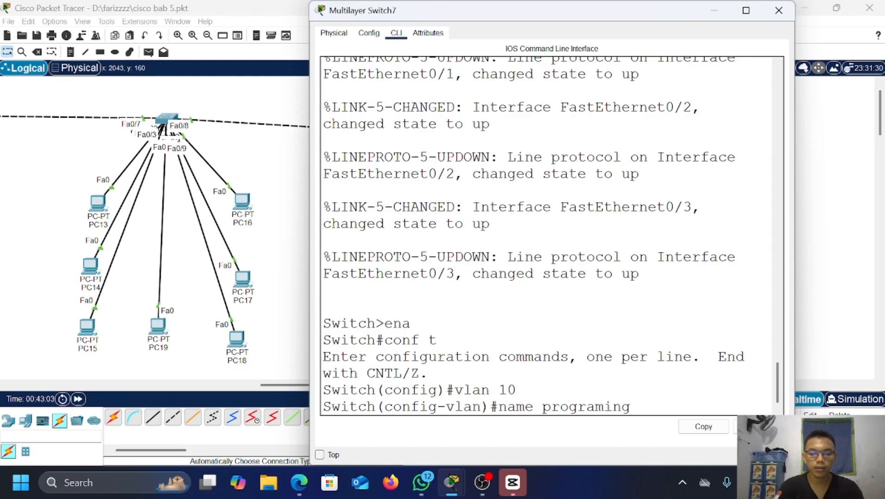
pyautogui.press('Return')
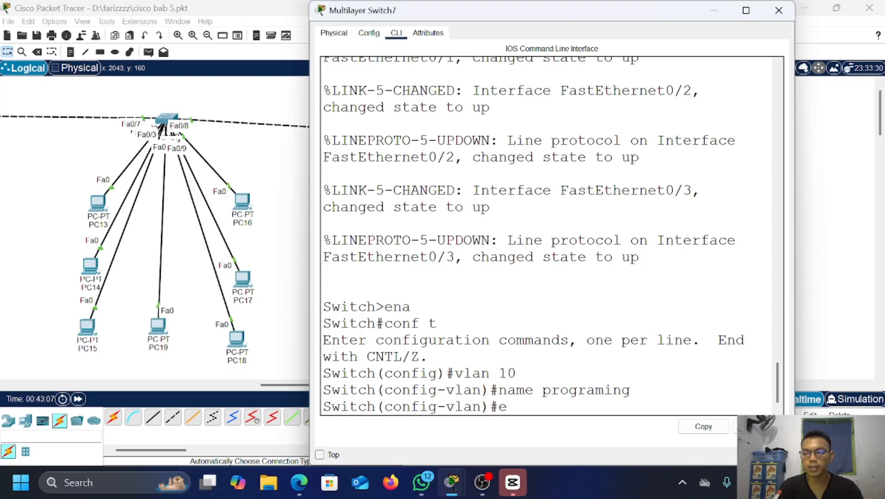
pyautogui.write('ex')
pyautogui.press('Return')
# Step: Create VLAN 20 on Multilayer Switch7, name it marketing, and exit its VLAN configuration
pyautogui.write('v')
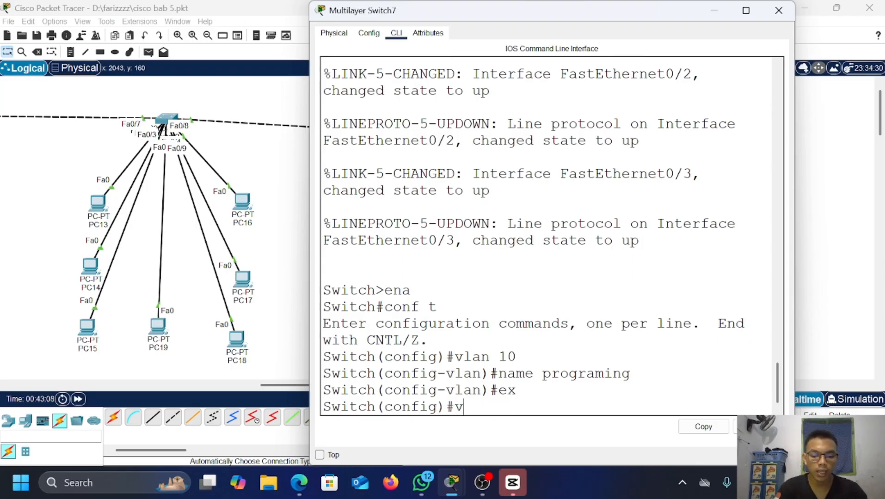
pyautogui.write('lan 20')
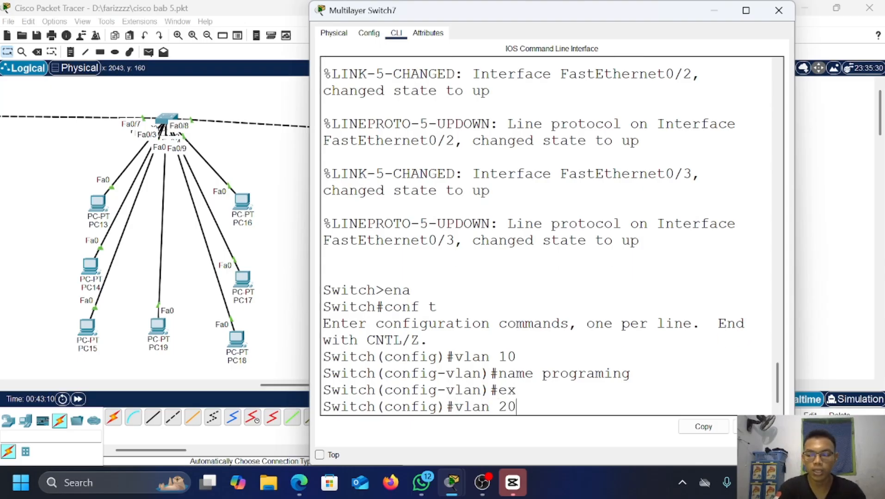
pyautogui.press('Return')
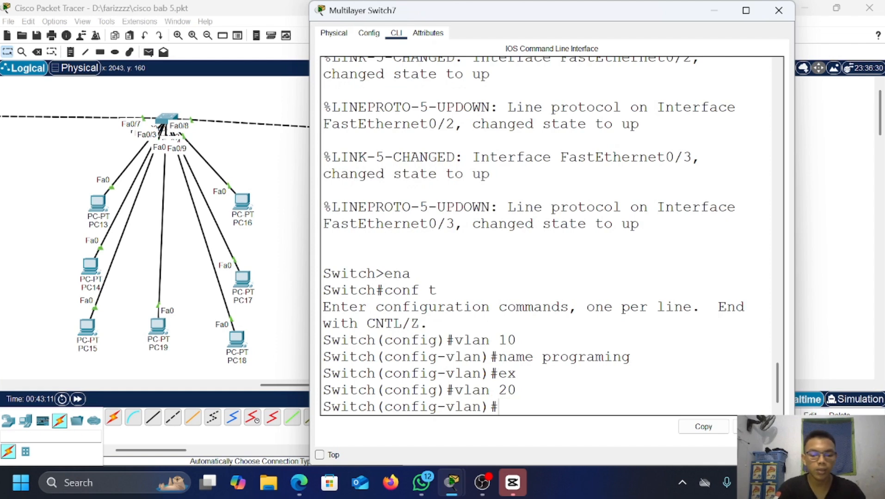
pyautogui.write('name mar')
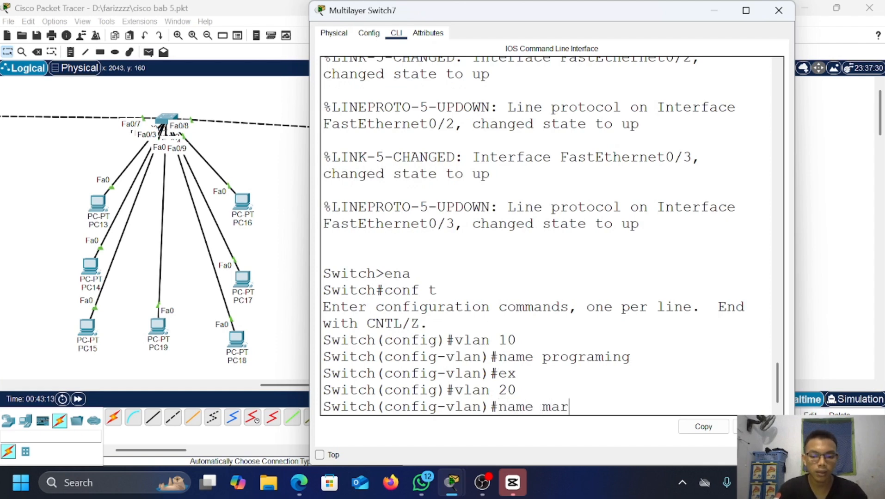
pyautogui.write('keting')
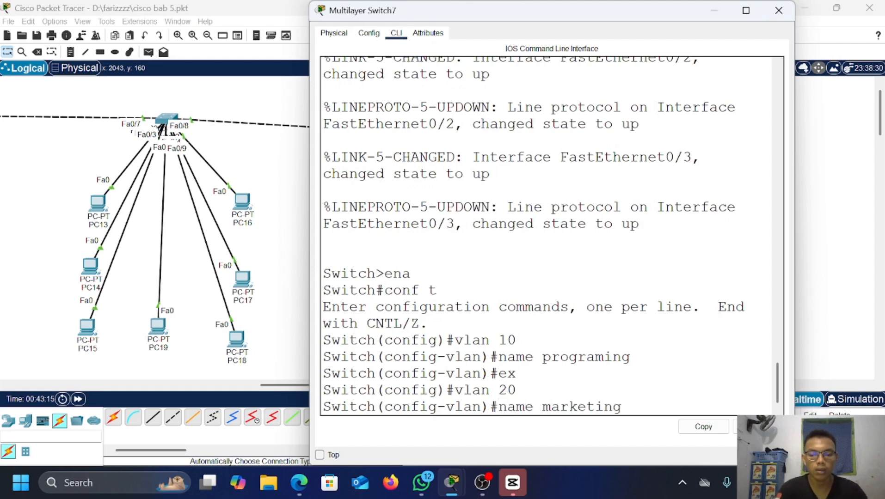
pyautogui.press('Return')
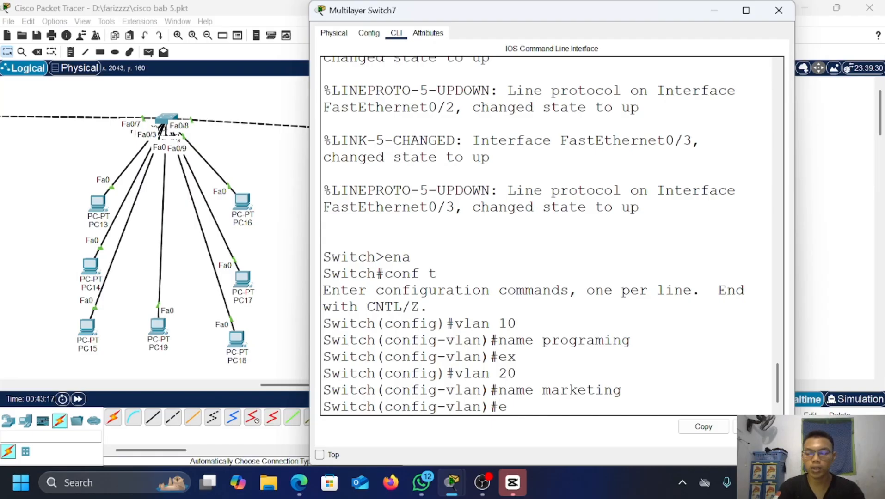
pyautogui.write('ex')
pyautogui.press('Return')
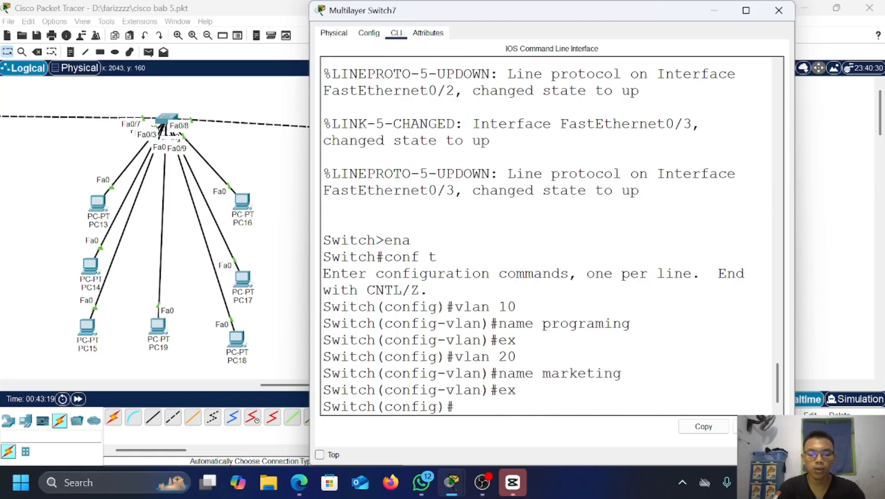
# Step: Open interface fa0/2 on Multilayer Switch7 and set its switchport mode to access
pyautogui.write('int fa')
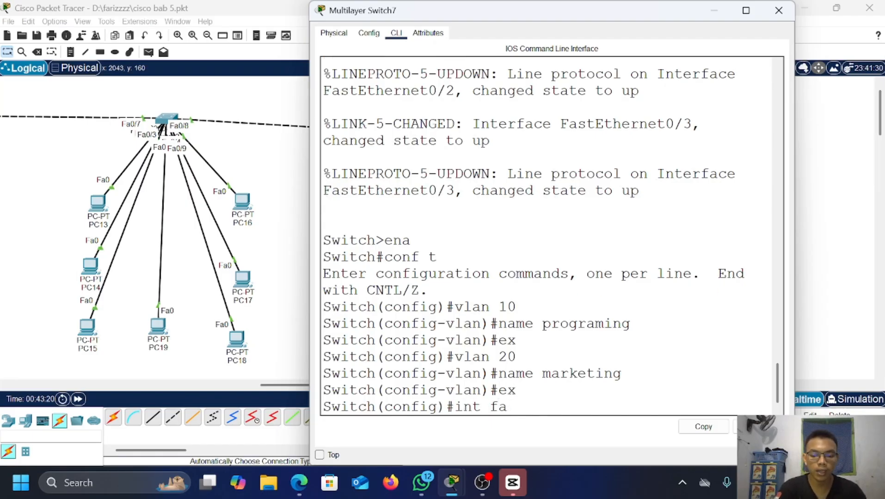
pyautogui.write('0')
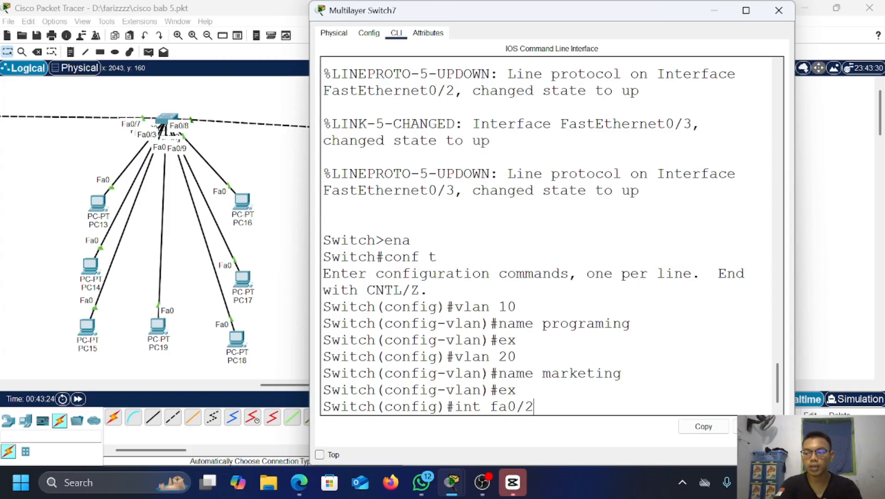
pyautogui.write('/2')
pyautogui.press('Return')
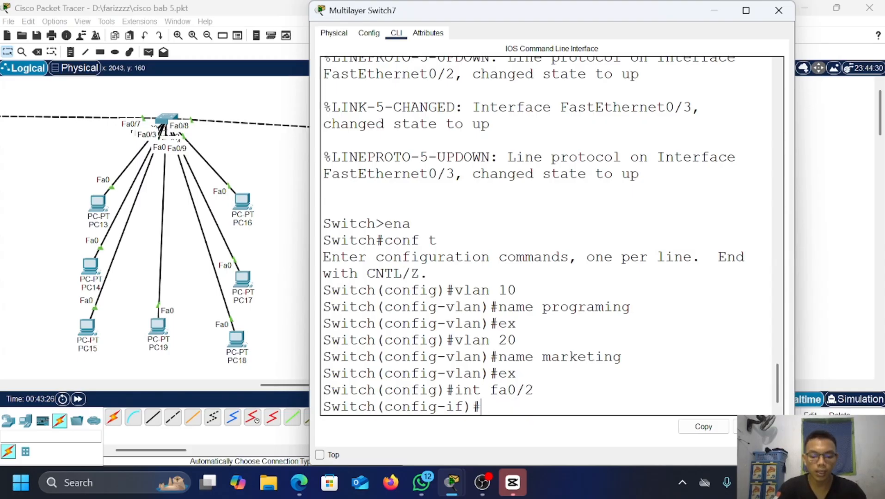
pyautogui.write('swit')
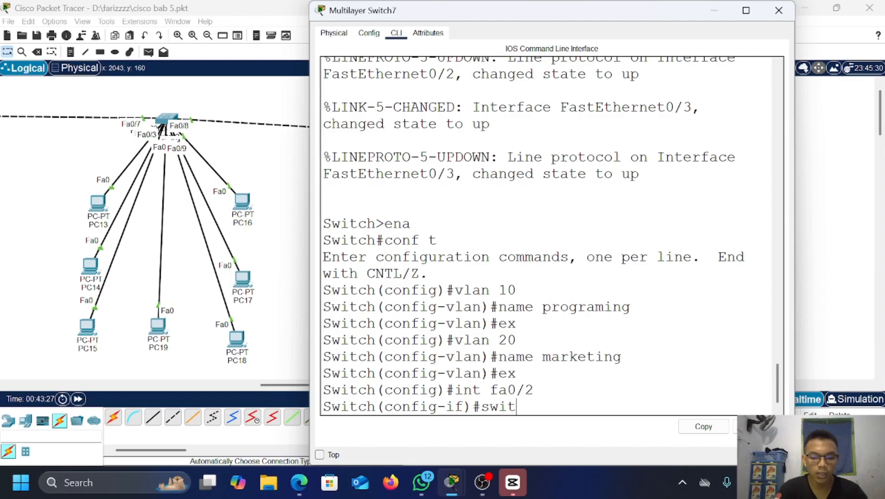
pyautogui.write('chpor')
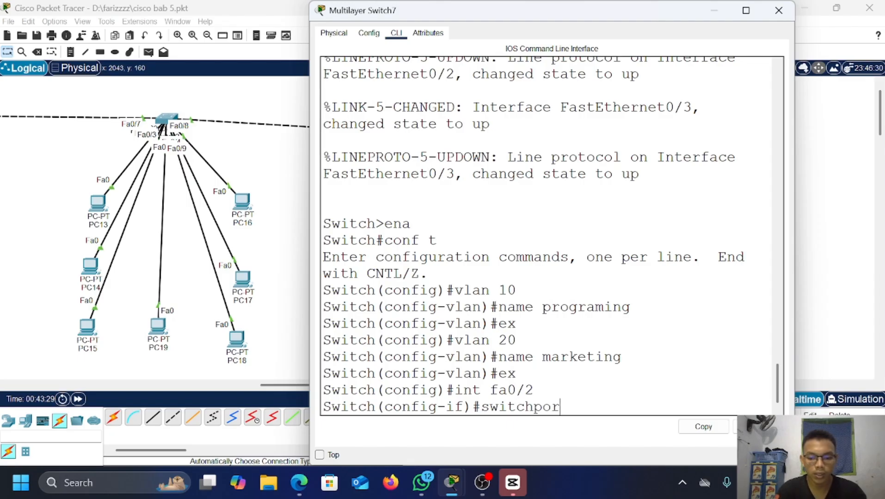
pyautogui.write('t mode ')
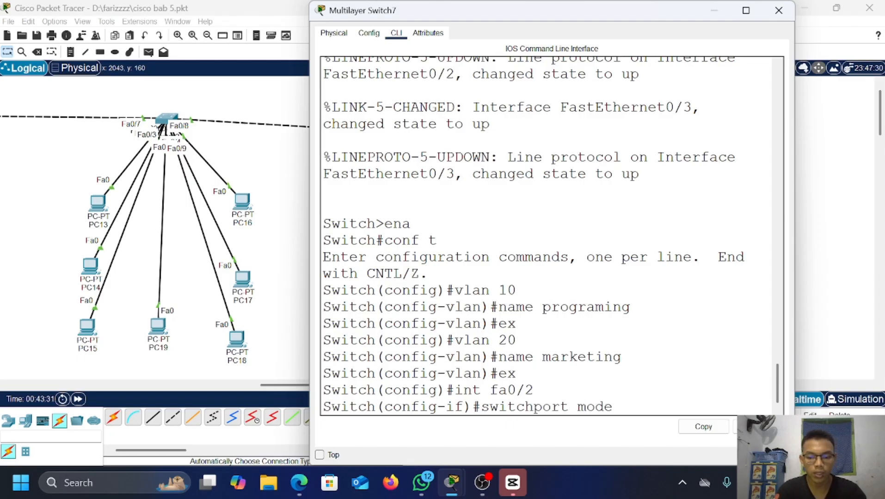
pyautogui.write('access')
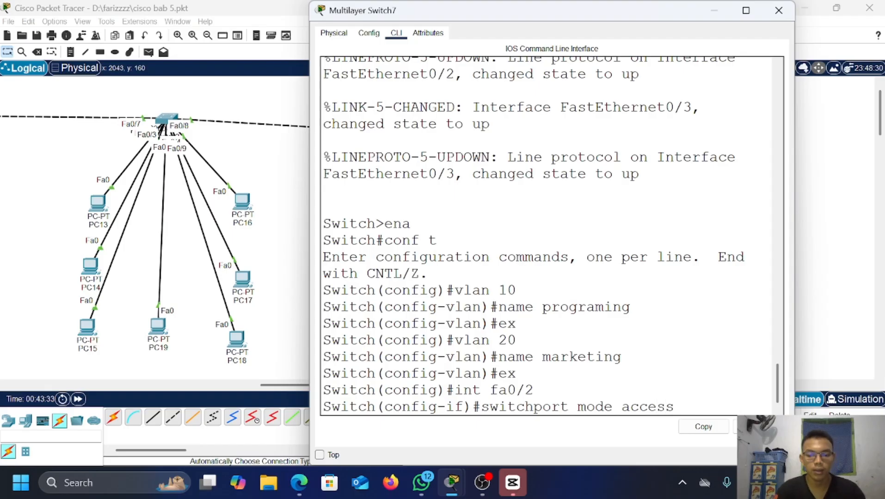
pyautogui.press('Return')
# Step: Assign interface fa0/2 to access VLAN 10 and return to global configuration mode
pyautogui.press('Up')
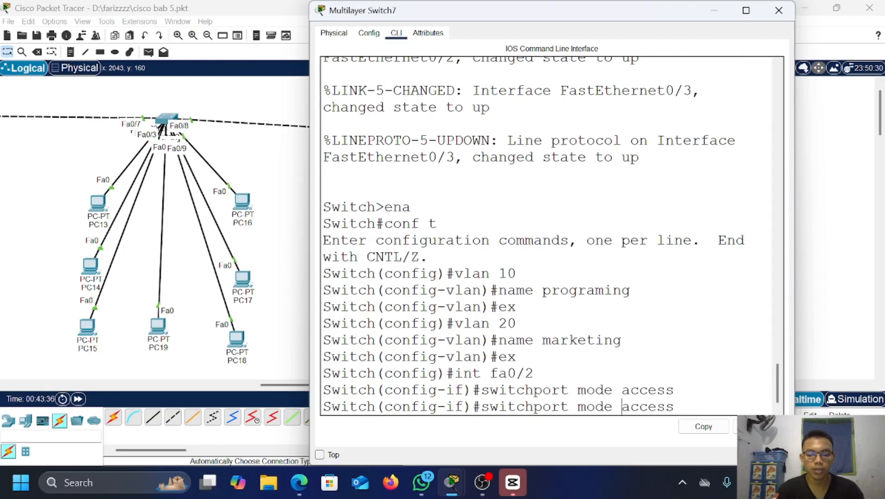
pyautogui.press('BackSpace')
pyautogui.press('BackSpace')
pyautogui.press('BackSpace')
pyautogui.press('BackSpace')
pyautogui.press('BackSpace')
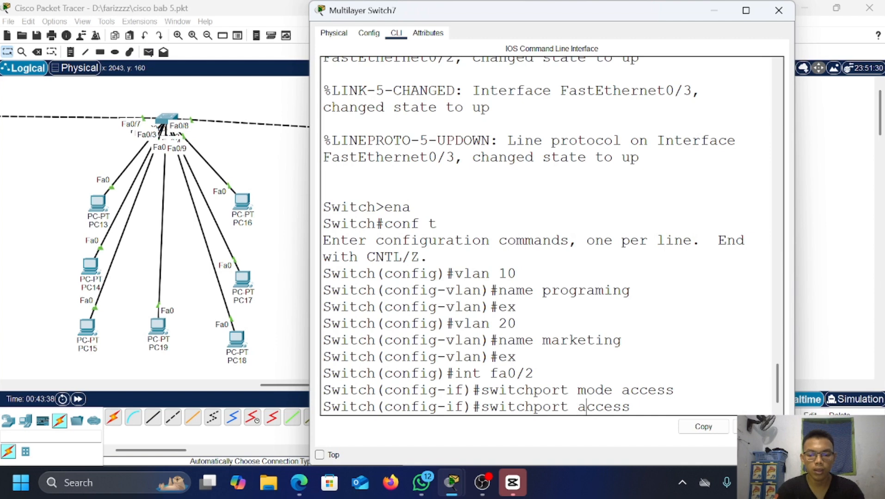
pyautogui.press('Right')
pyautogui.press('Right')
pyautogui.press('Right')
pyautogui.write('vlan 10')
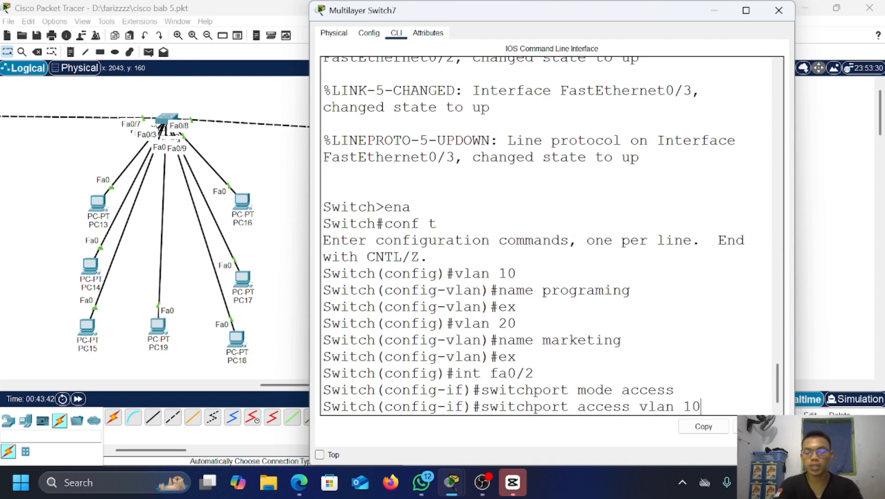
pyautogui.press('Return')
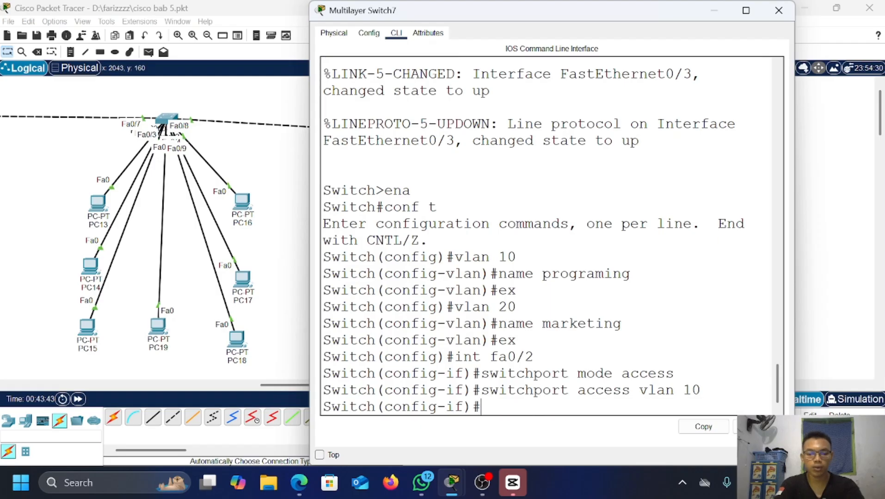
pyautogui.write('ex')
pyautogui.press('Return')
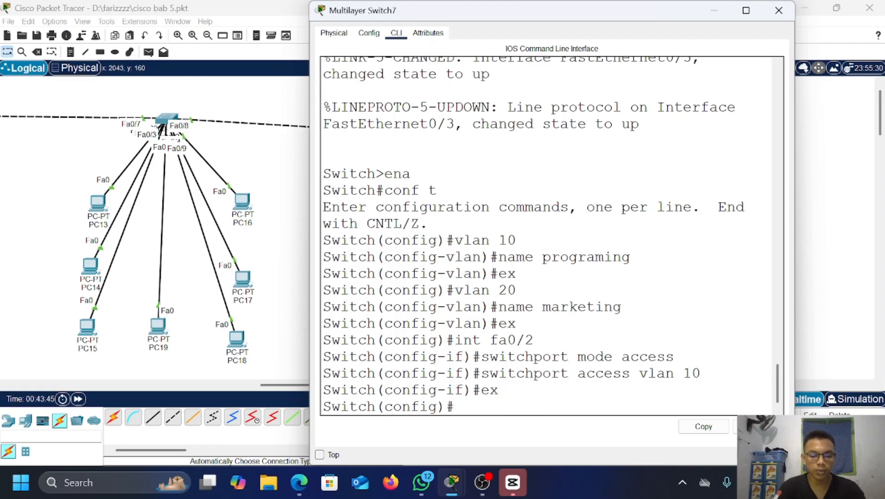
# Step: Open interface fa0/3 on the switch and set its switchport mode to access
pyautogui.write('int fa')
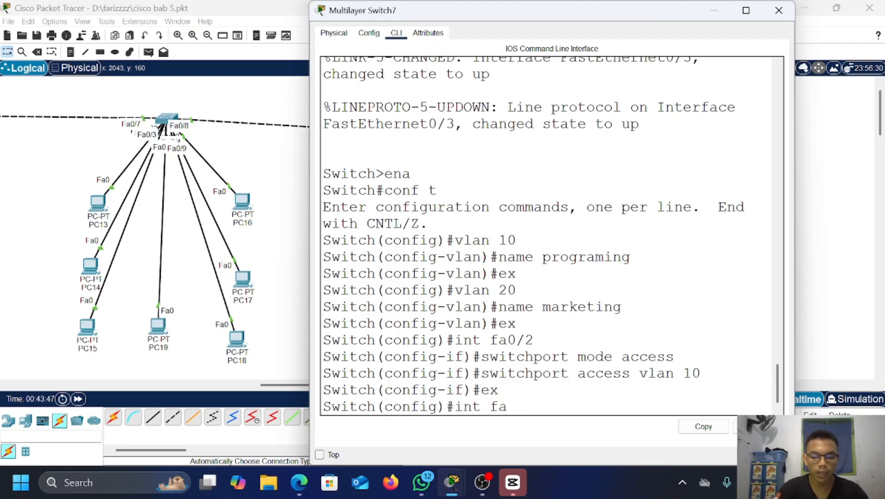
pyautogui.write('0/3')
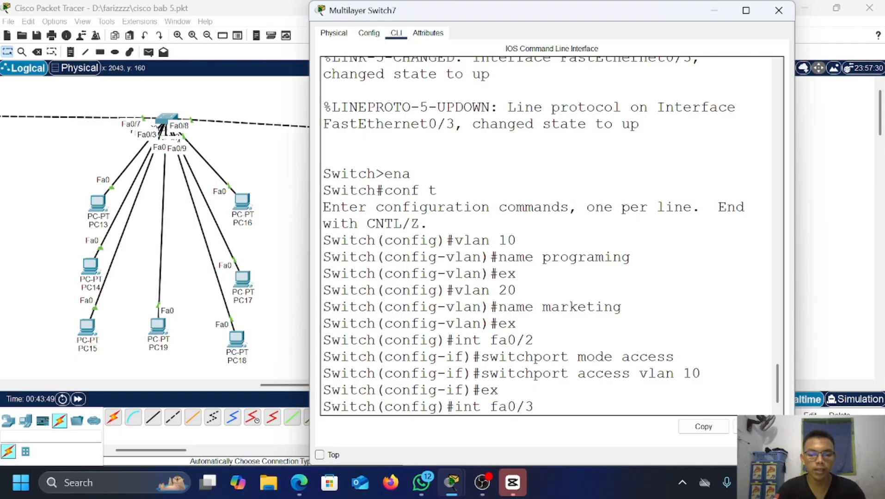
pyautogui.press('Return')
pyautogui.write('sw m')
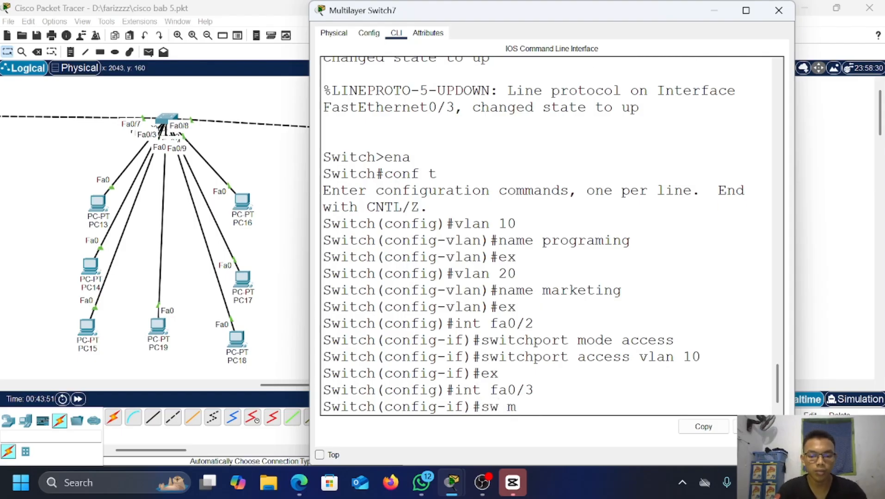
pyautogui.write('ode acce')
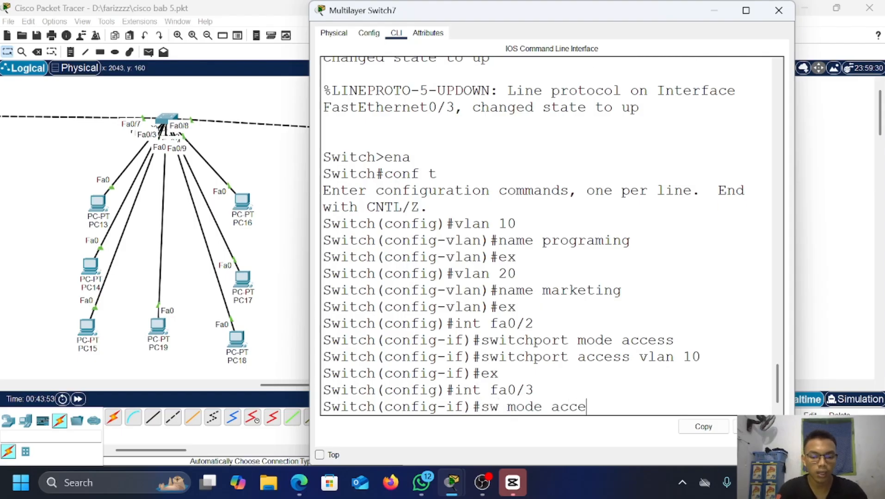
pyautogui.write('ss')
pyautogui.press('Return')
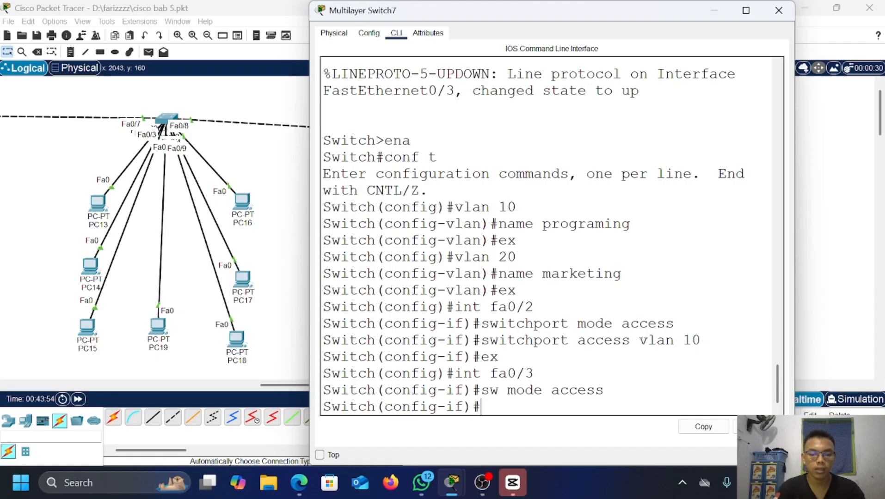
# Step: Assign interface fa0/3 to access VLAN 20 and return to global configuration mode
pyautogui.write('sw ac')
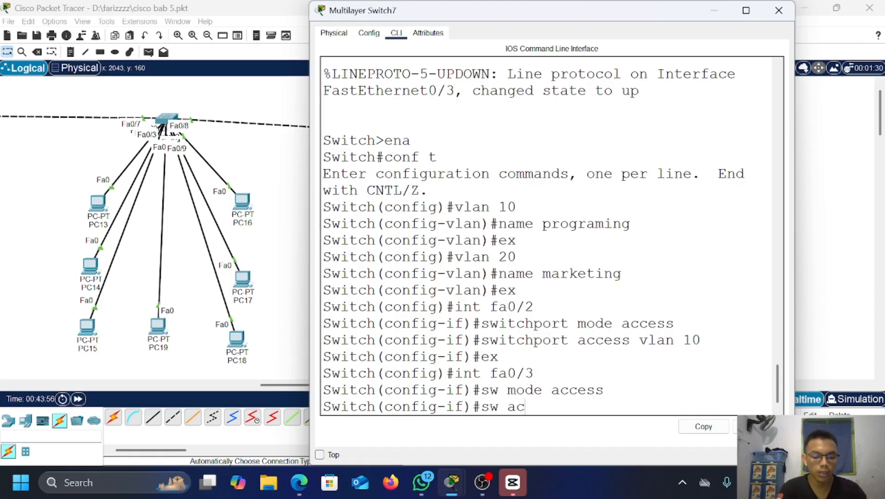
pyautogui.write('cess vlan')
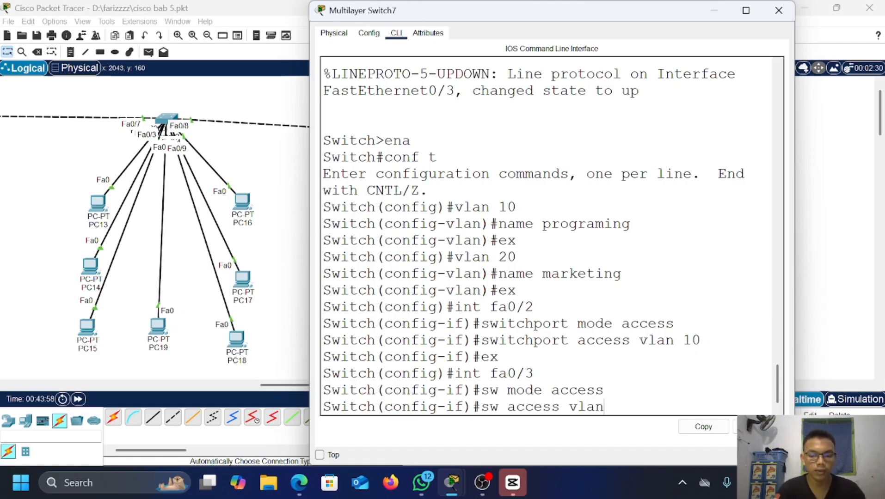
pyautogui.write(' 20')
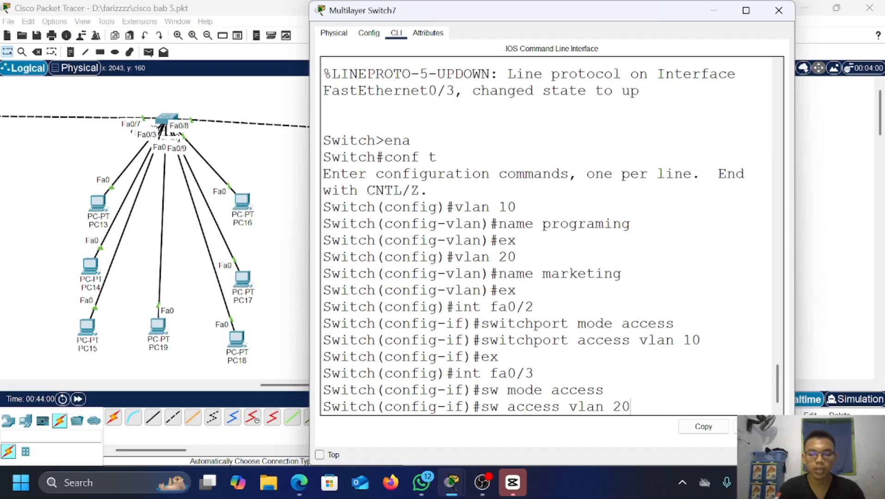
pyautogui.press('Return')
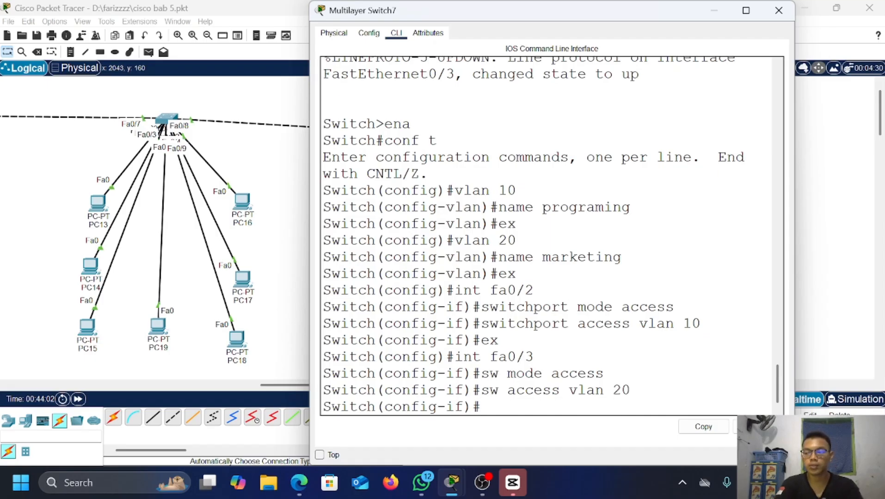
pyautogui.write('ex')
pyautogui.press('Return')
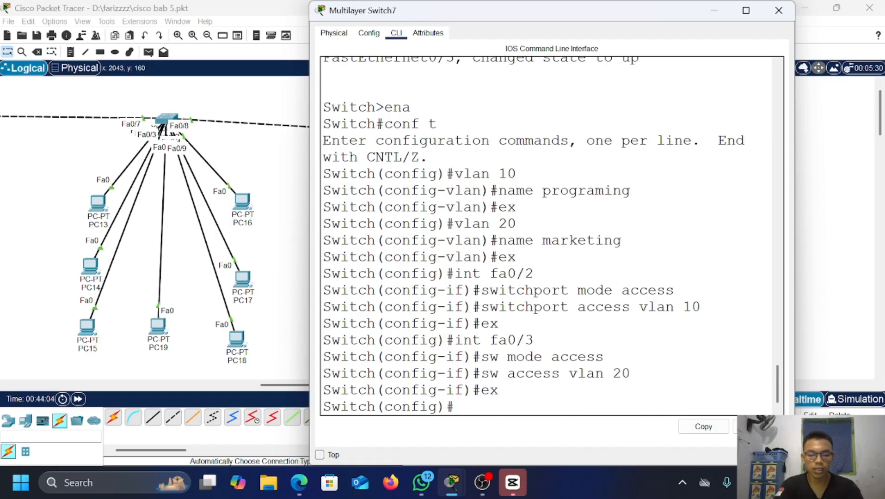
# Step: Display the brief VLAN summary with do show vlan brief and exit to privileged mode
pyautogui.write('do s')
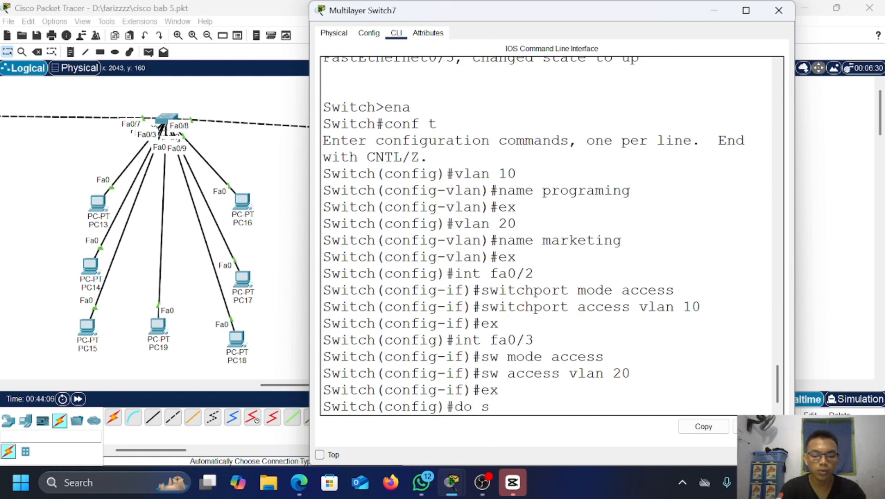
pyautogui.write('how vl')
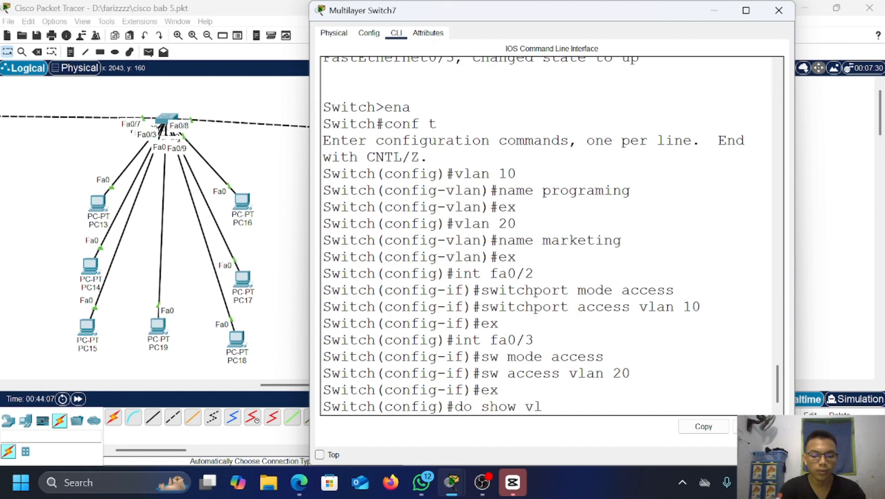
pyautogui.write('an brief')
pyautogui.press('Return')
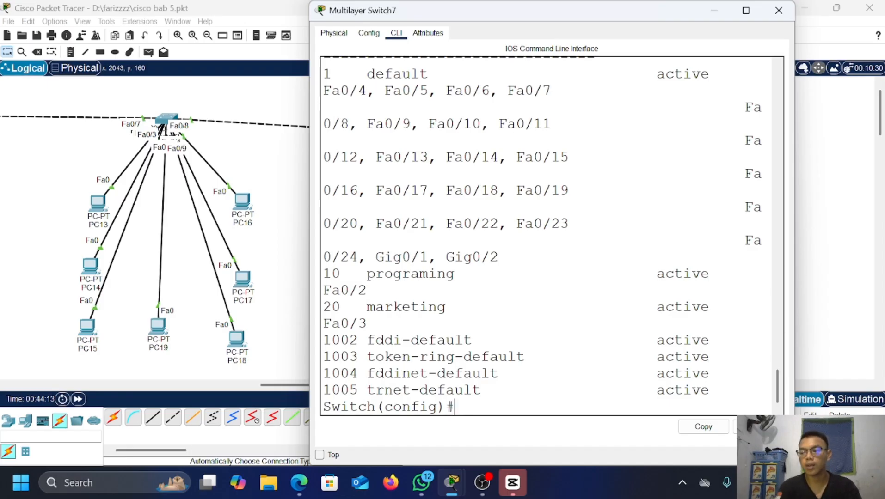
pyautogui.write('ex')
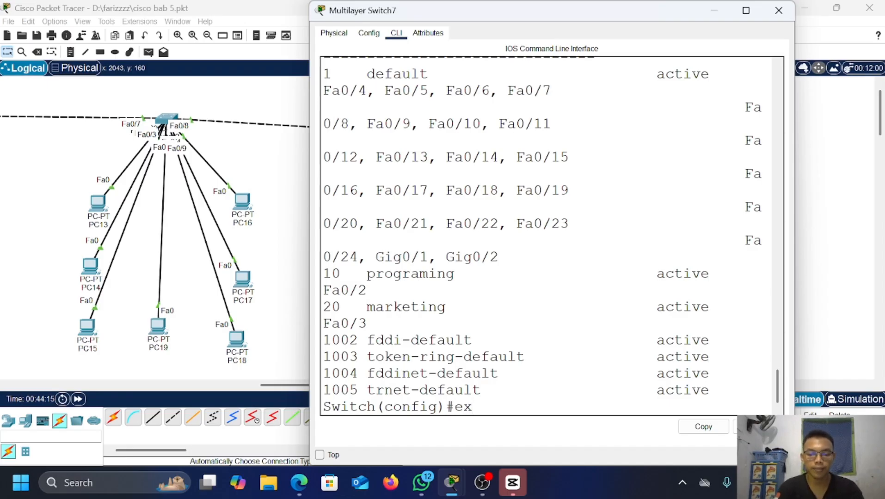
pyautogui.press('Return')
pyautogui.press('Return')
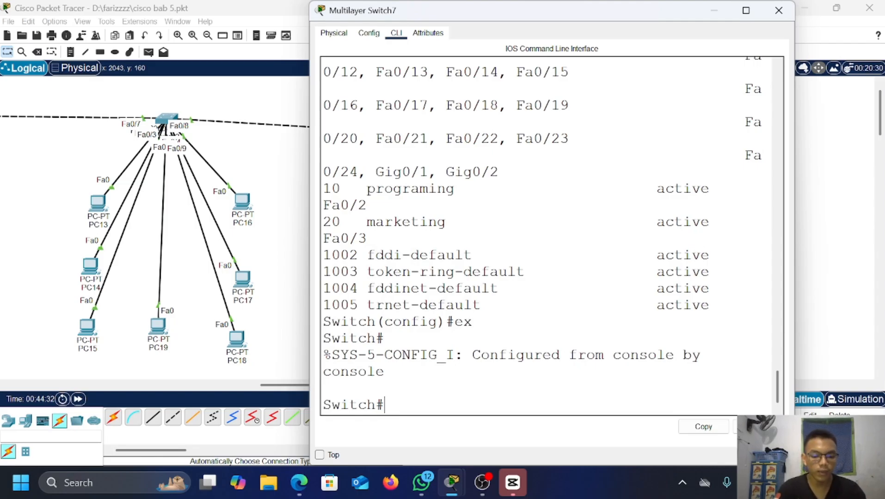
# Step: Enter global configuration mode with conf t and open the VLAN 10 interface with int vlan 10
pyautogui.write('conf t')
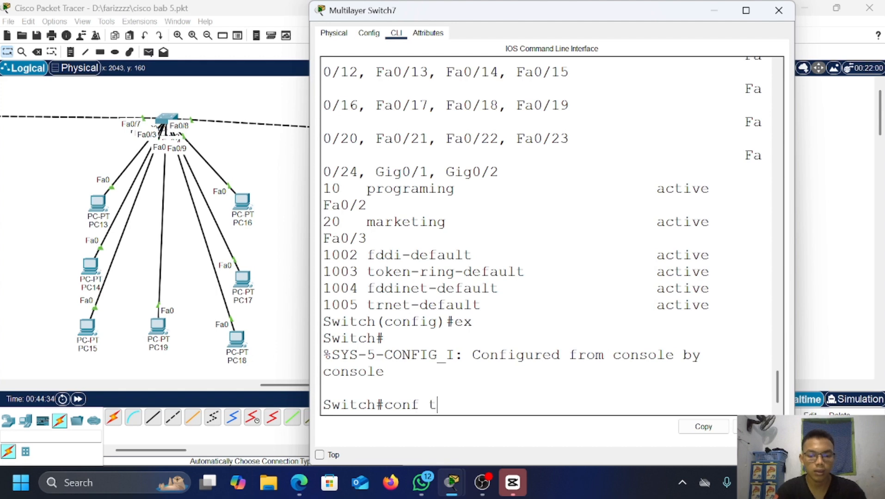
pyautogui.press('Return')
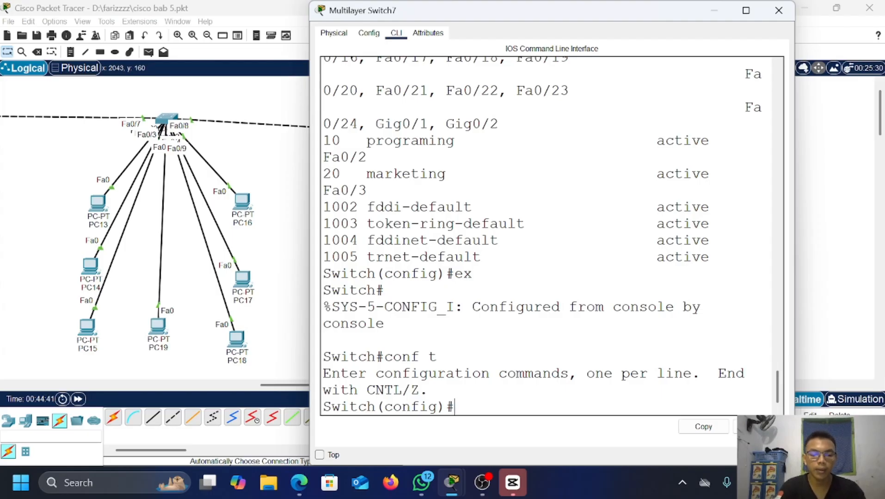
pyautogui.write('int ')
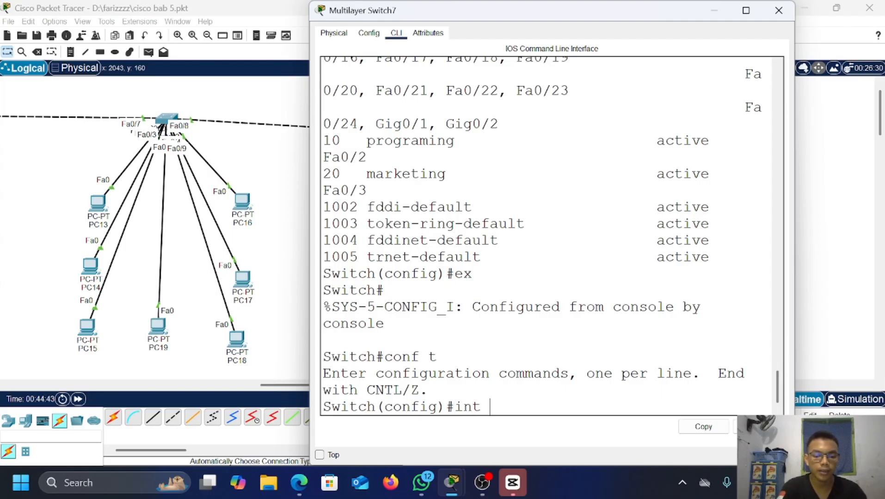
pyautogui.write('vla')
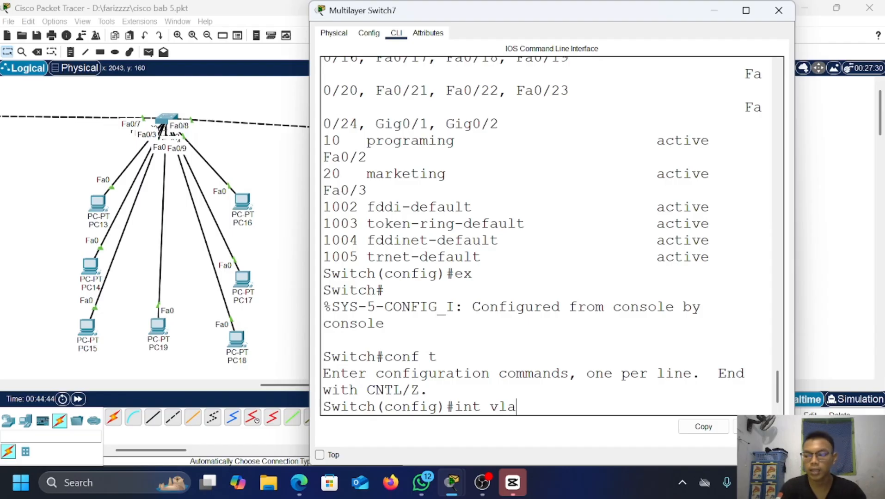
pyautogui.write('n 10')
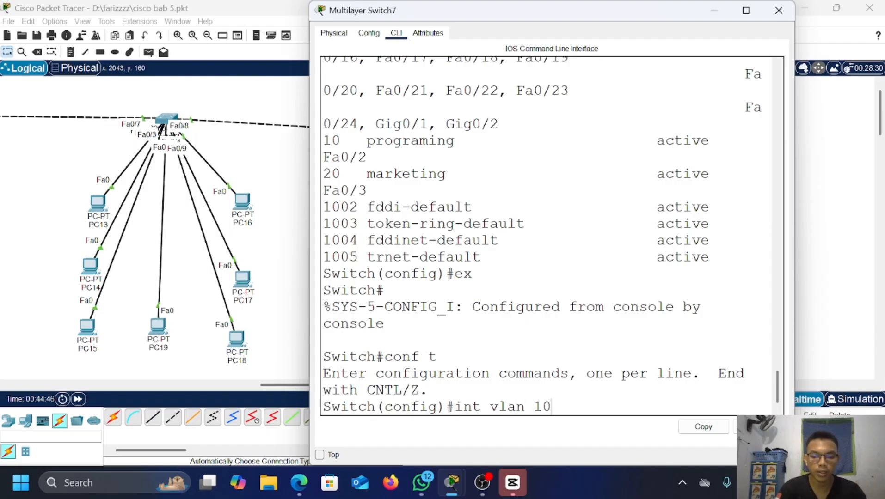
pyautogui.press('Return')
pyautogui.press('Return')
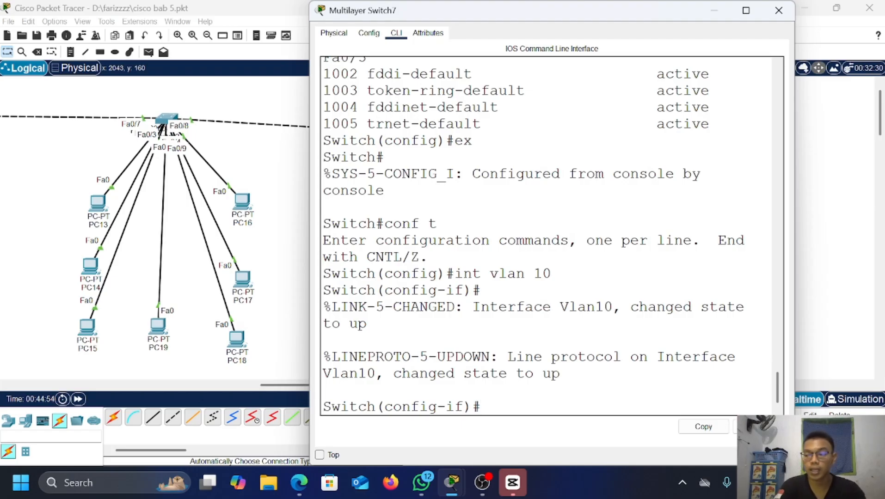
# Step: Assign IP address 192.168.10.1 with subnet mask 255.255.255.0 to the VLAN 10 interface
pyautogui.write('i')
pyautogui.write('p')
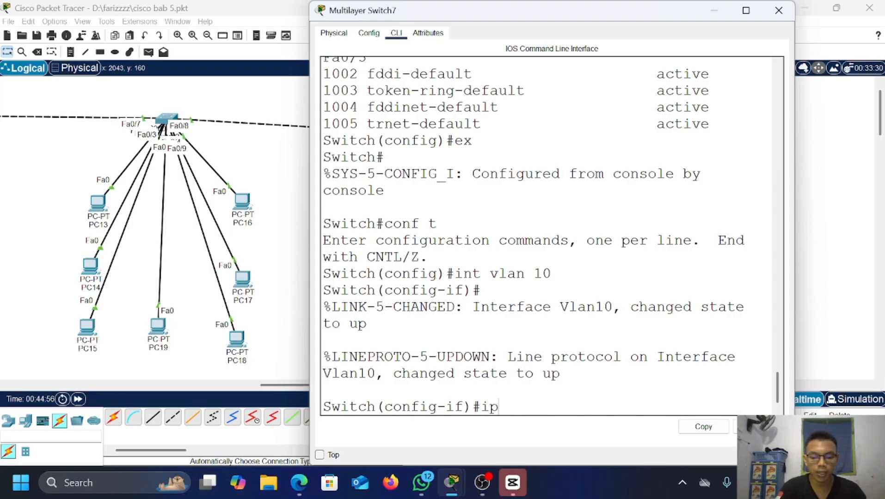
pyautogui.write(' address')
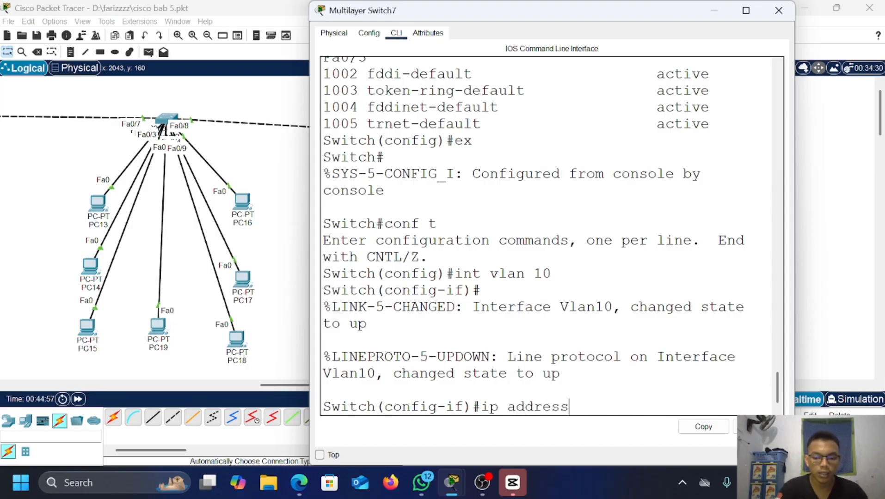
pyautogui.write(' 192.168')
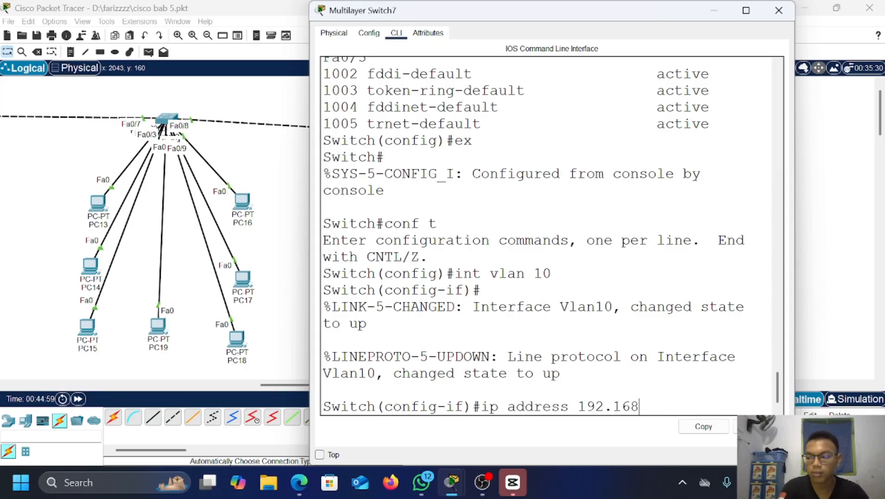
pyautogui.write('.')
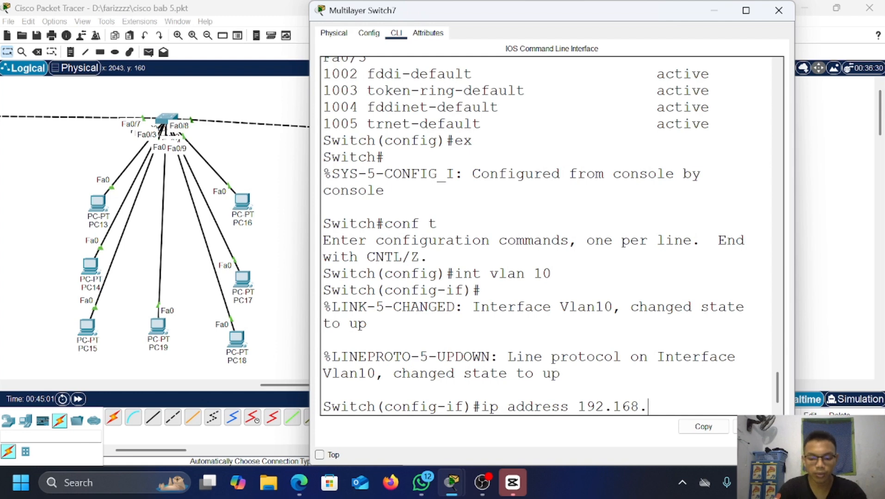
pyautogui.write('10.1 2')
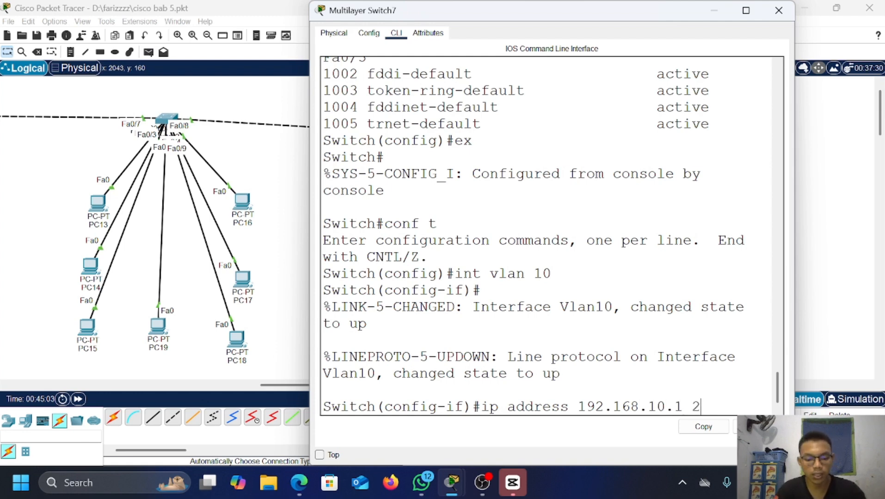
pyautogui.write('55.255.255.0')
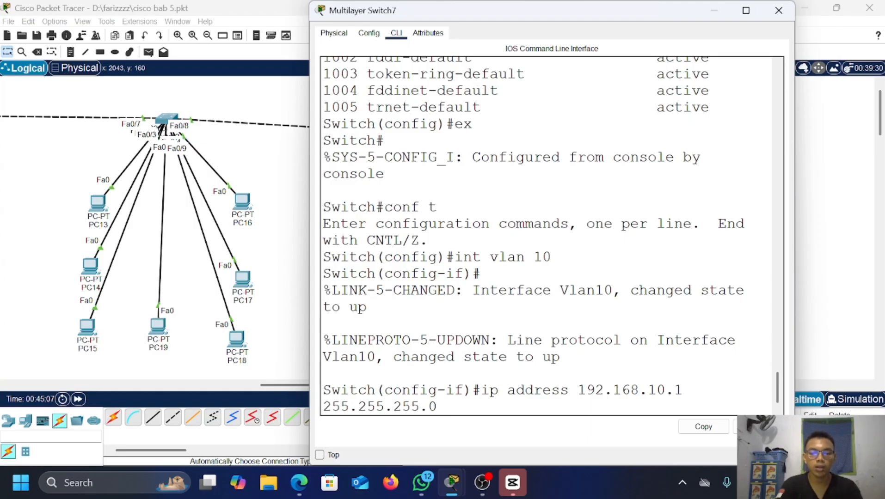
pyautogui.press('Return')
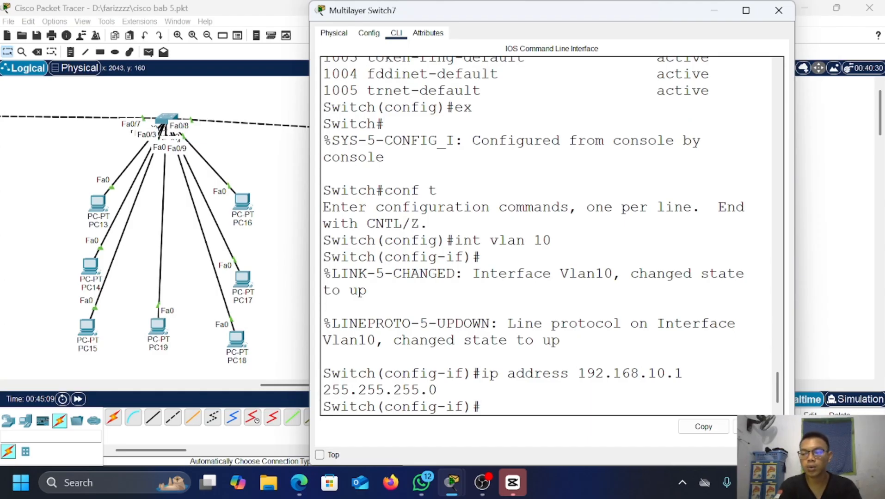
# Step: Enable the VLAN 10 interface with no sh and return to global configuration mode
pyautogui.write('no s')
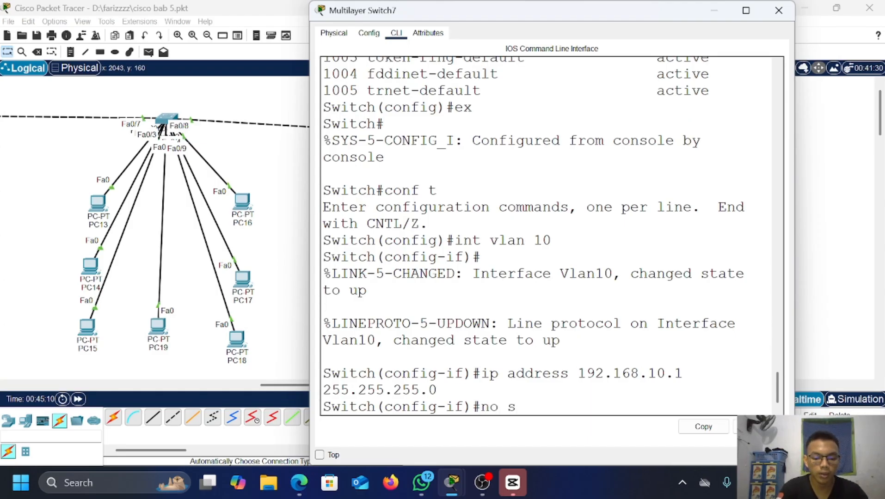
pyautogui.write('h')
pyautogui.press('Return')
pyautogui.write('ex')
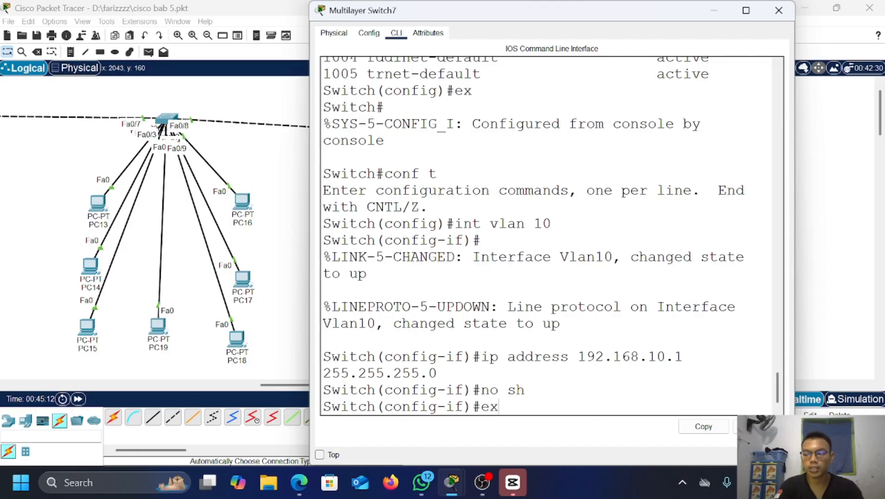
pyautogui.press('Return')
# Step: Open the VLAN 20 interface with int vlan 20 and begin its ip address command with 192.168
pyautogui.write('i')
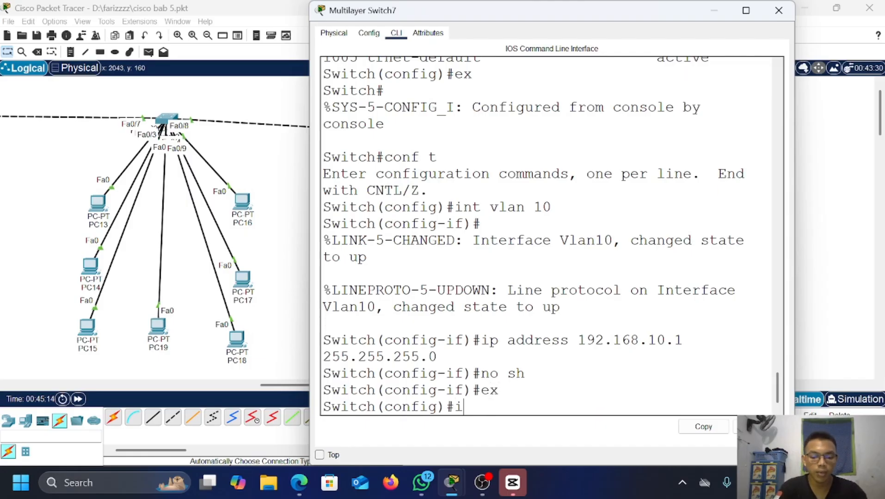
pyautogui.write('nt vlan 20')
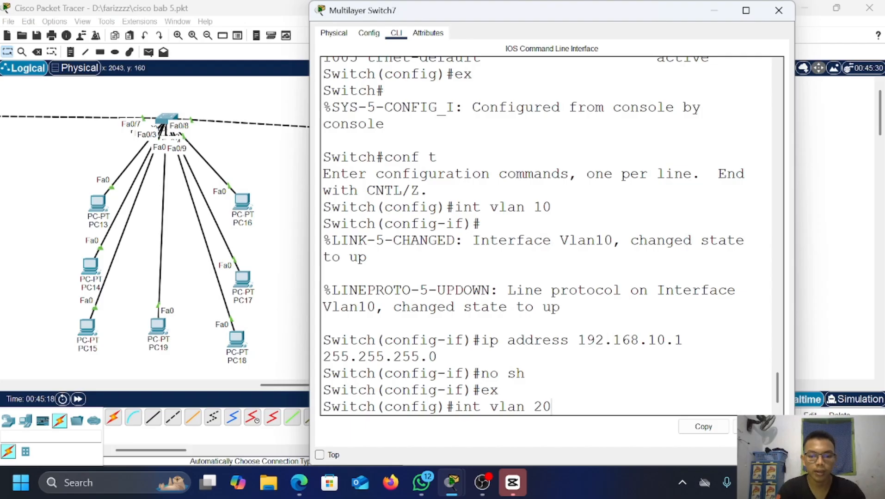
pyautogui.press('Return')
pyautogui.press('Return')
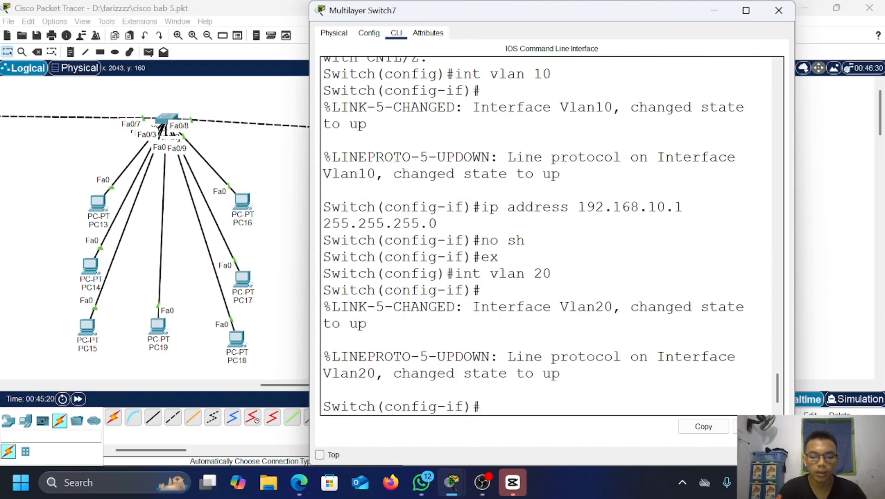
pyautogui.write('ip address ')
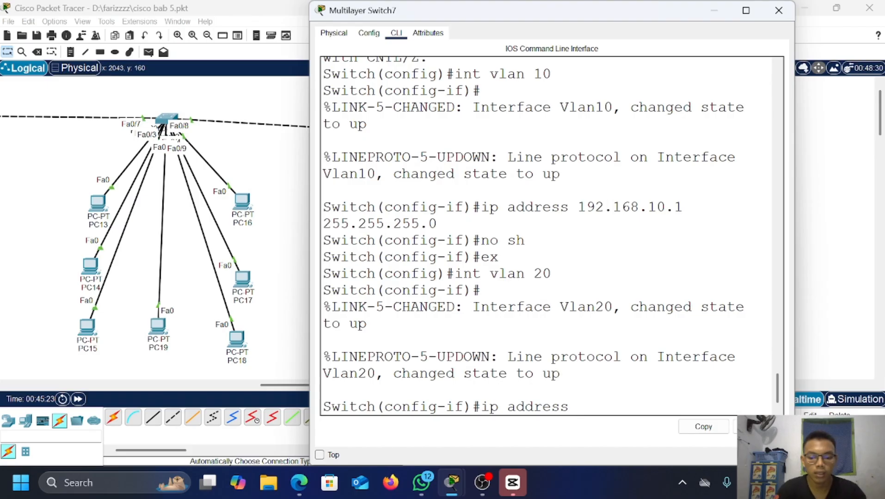
pyautogui.write('192.168.')
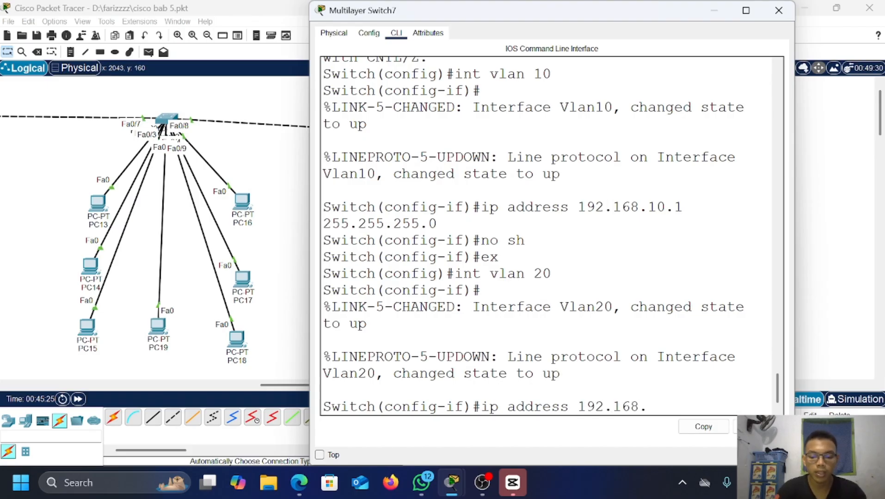
# Step: Assign 192.168.20.1 with mask 255.255.255.0 to the VLAN 20 interface, enable it and return to global configuration mode
pyautogui.write('20.')
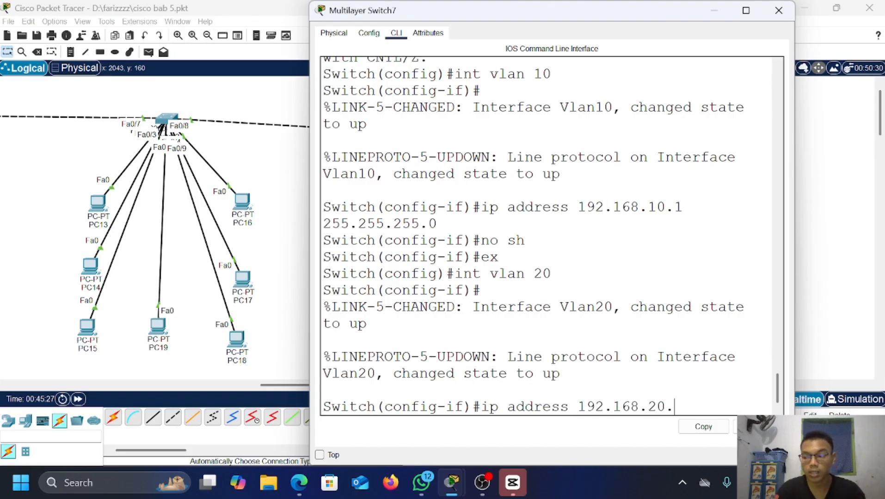
pyautogui.write('1')
pyautogui.write(' 2')
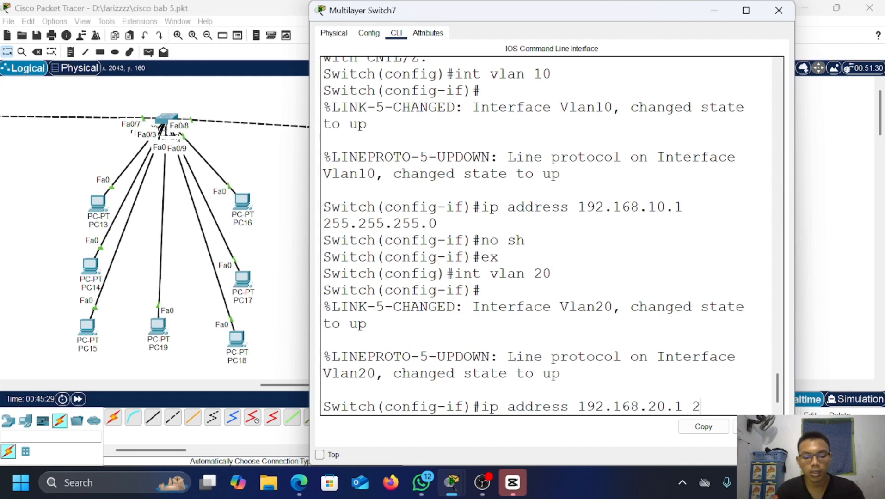
pyautogui.write('55.255.255.0')
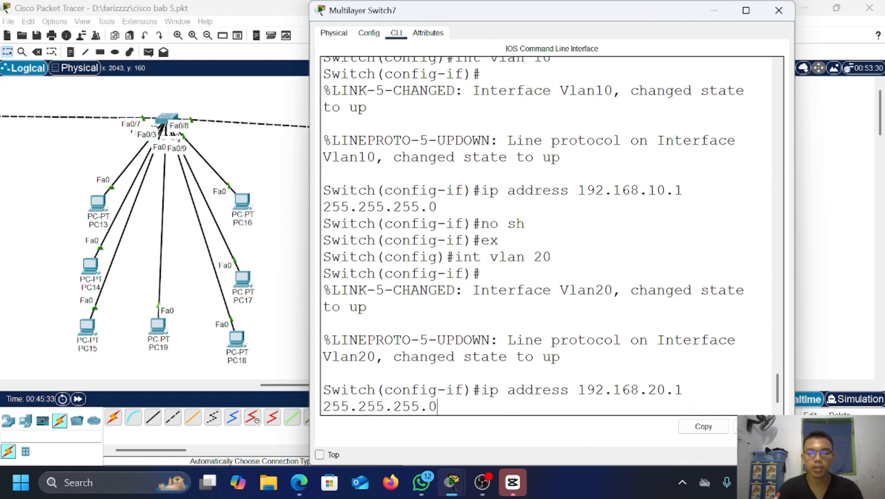
pyautogui.press('Return')
pyautogui.write('no sh')
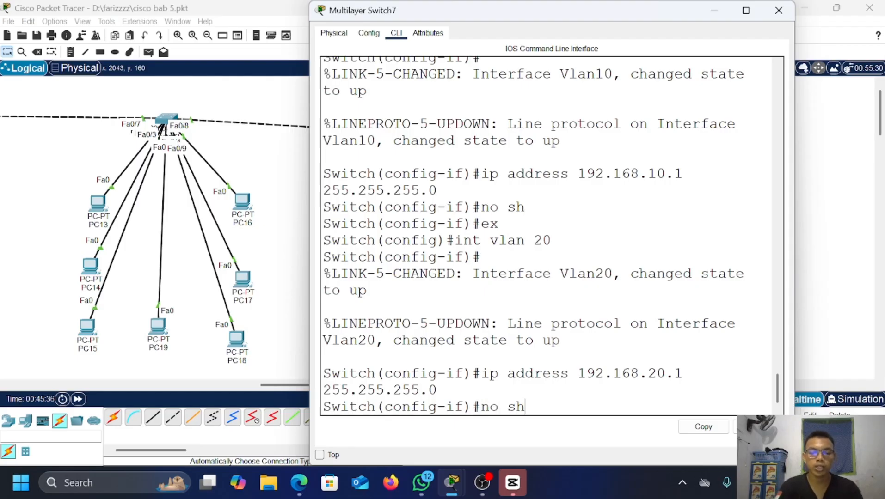
pyautogui.press('Return')
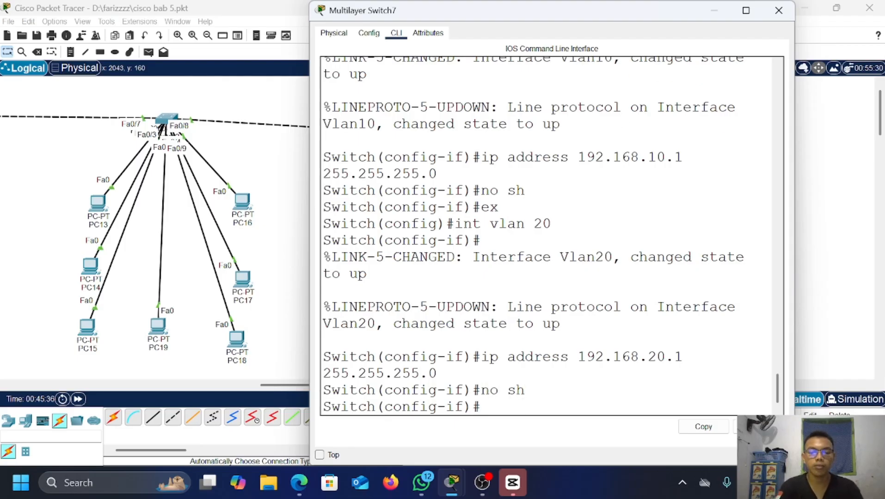
pyautogui.write('ex')
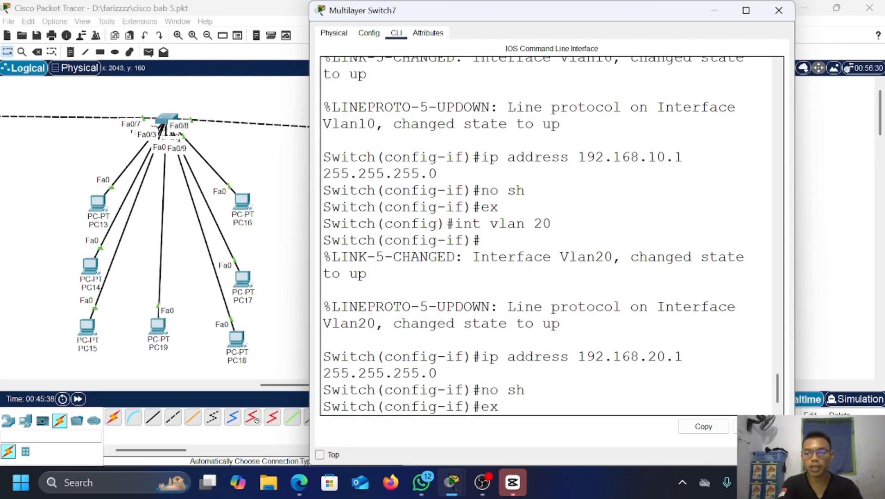
pyautogui.press('Return')
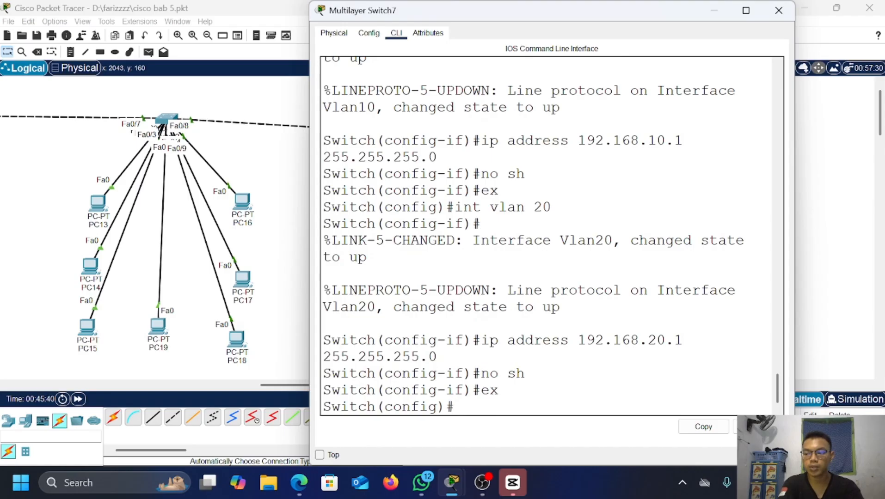
# Step: Enter the VLAN 1 interface configuration and assign it the IP address 192.168.1.1 with mask 255.255.255.0
pyautogui.write('int vlan')
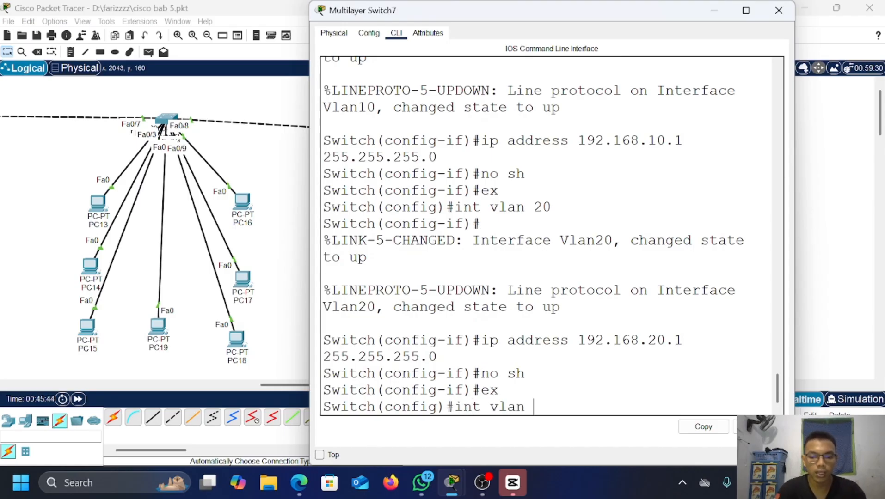
pyautogui.write(' 1')
pyautogui.press('Return')
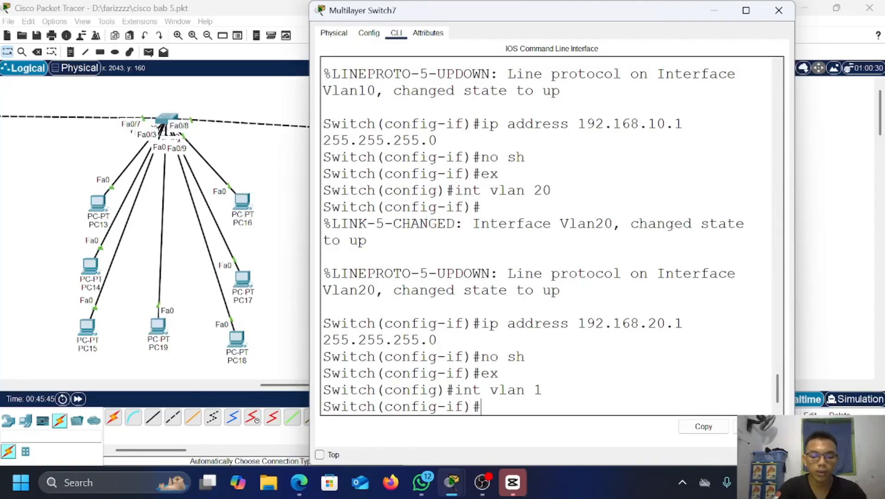
pyautogui.write('ip addr')
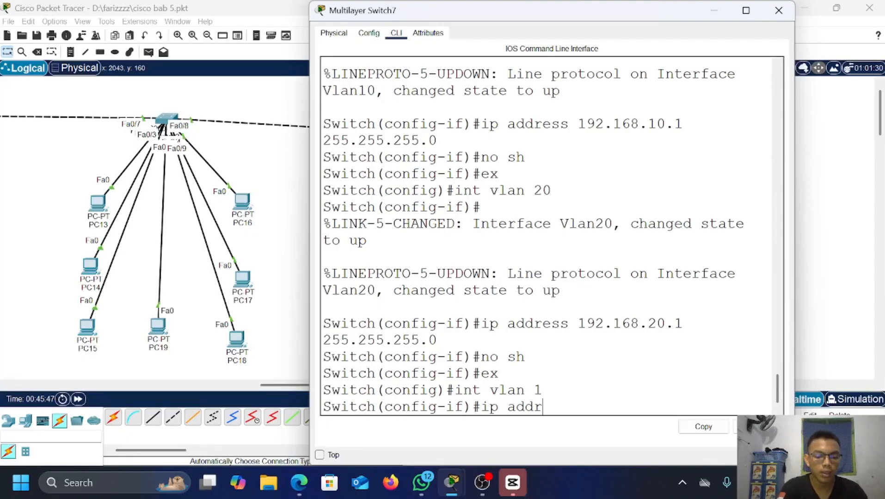
pyautogui.write('ess 192.16')
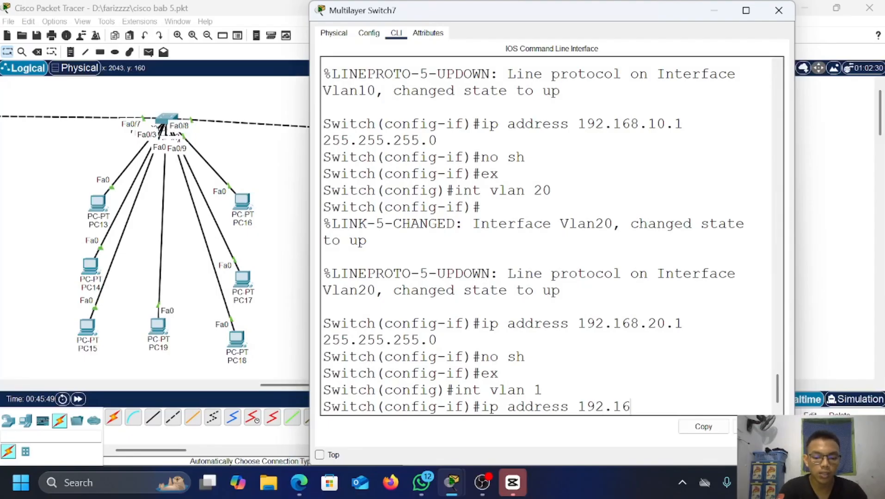
pyautogui.write('8.1.1')
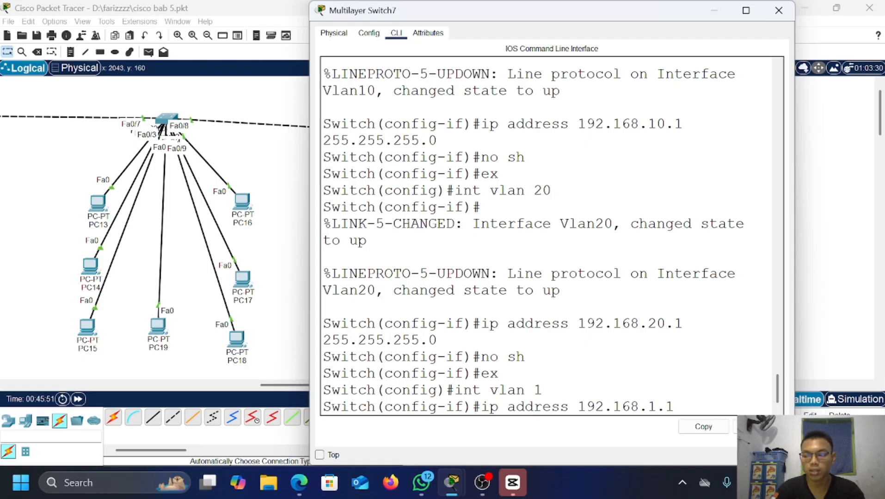
pyautogui.write(' 255.2')
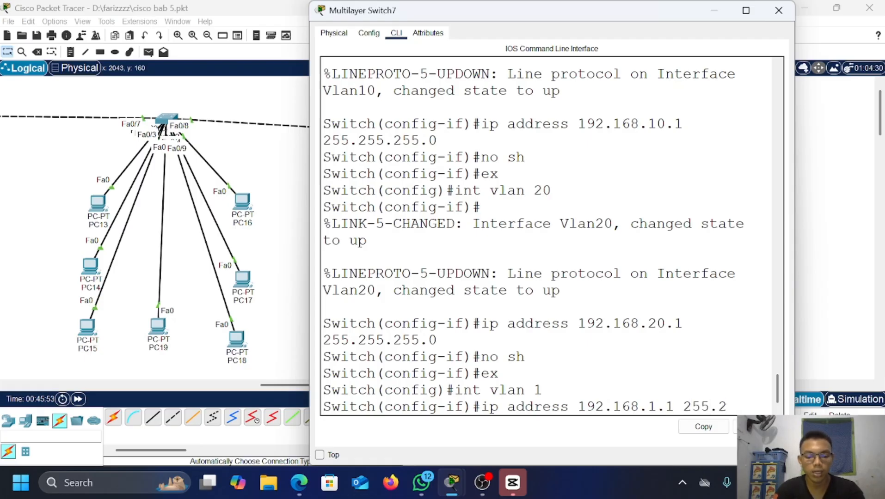
pyautogui.write('55.255.0')
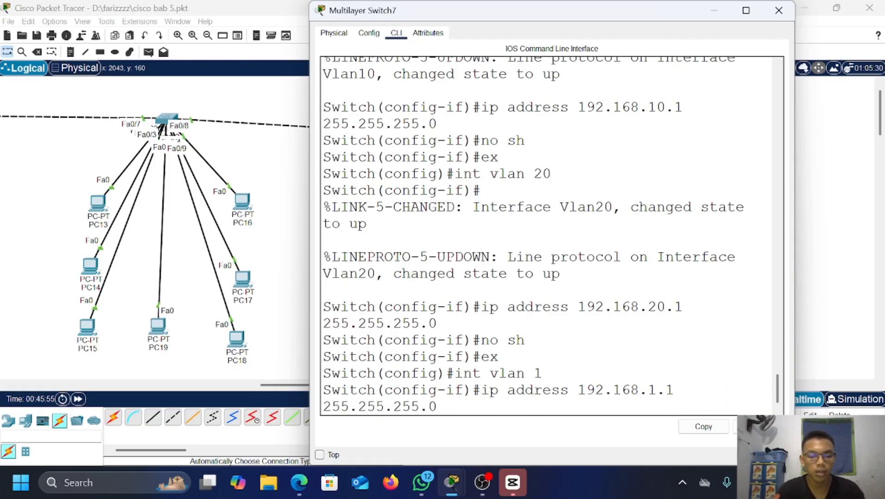
pyautogui.press('Return')
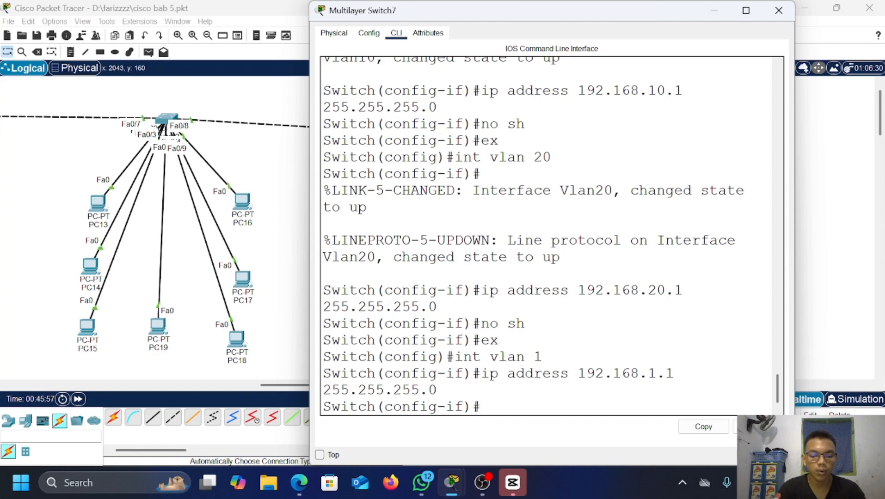
# Step: Enable the VLAN 1 interface with no shutdown and return to global configuration mode
pyautogui.write('no shutdown')
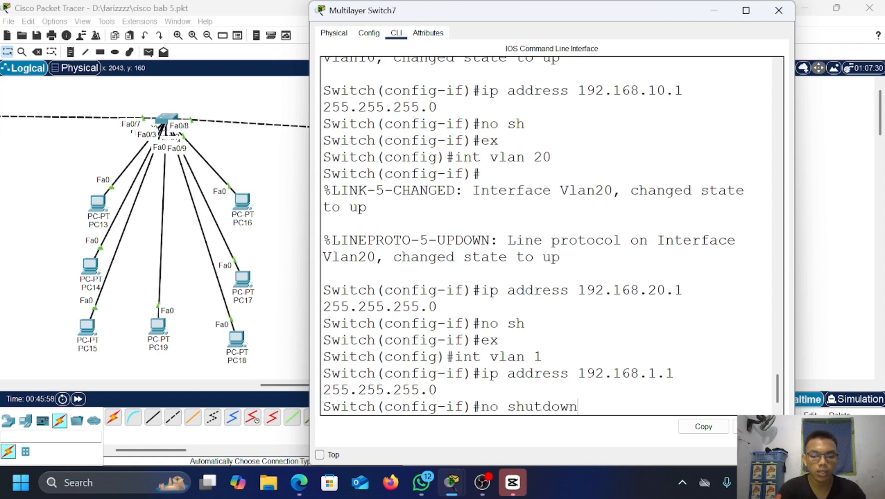
pyautogui.press('Return')
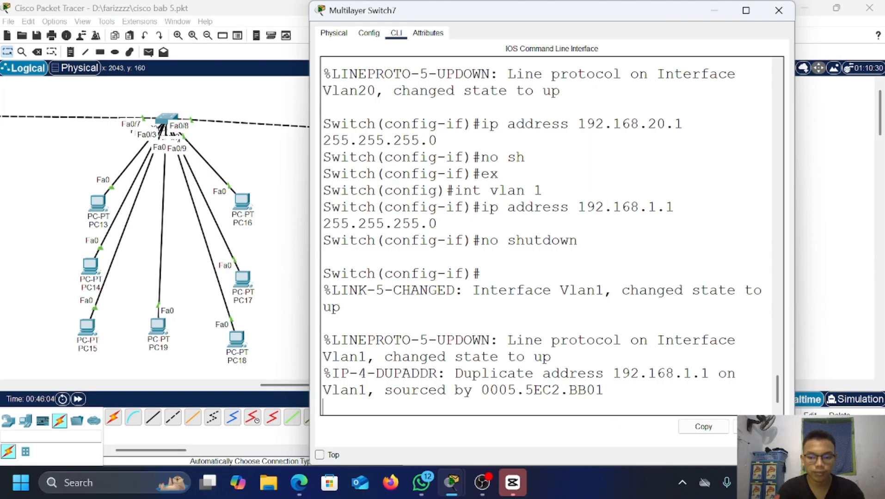
pyautogui.press('Return')
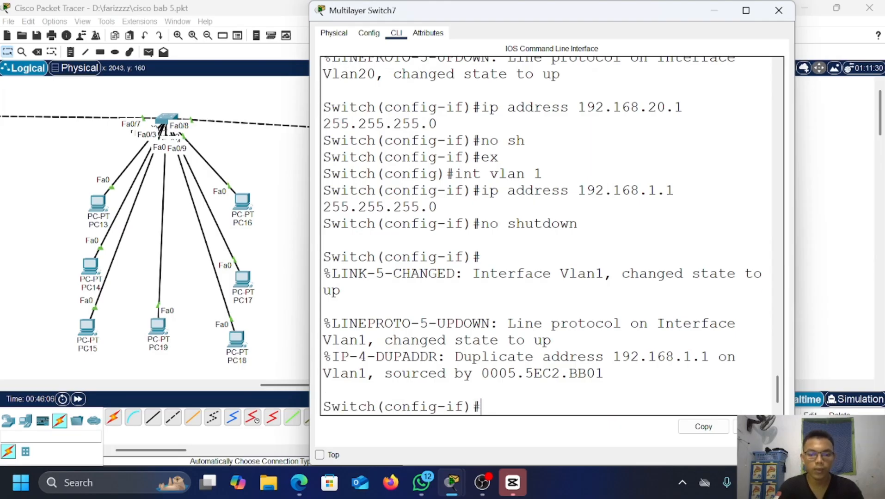
pyautogui.write('ex')
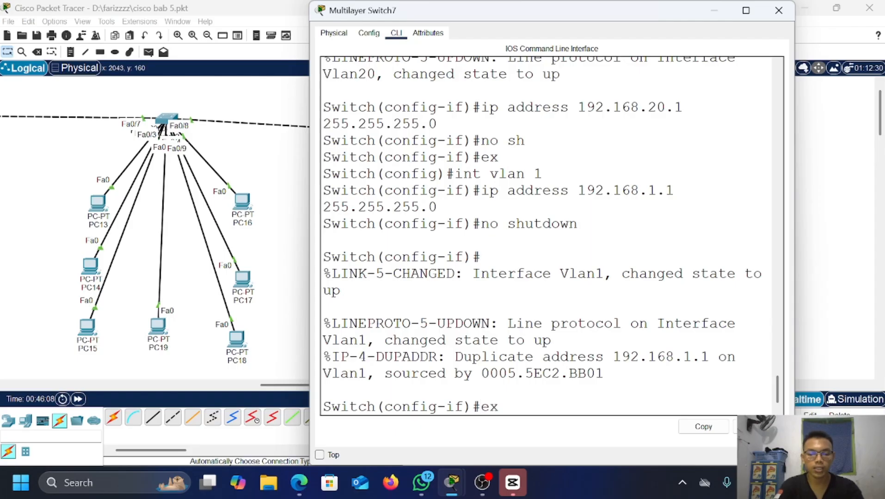
pyautogui.press('Return')
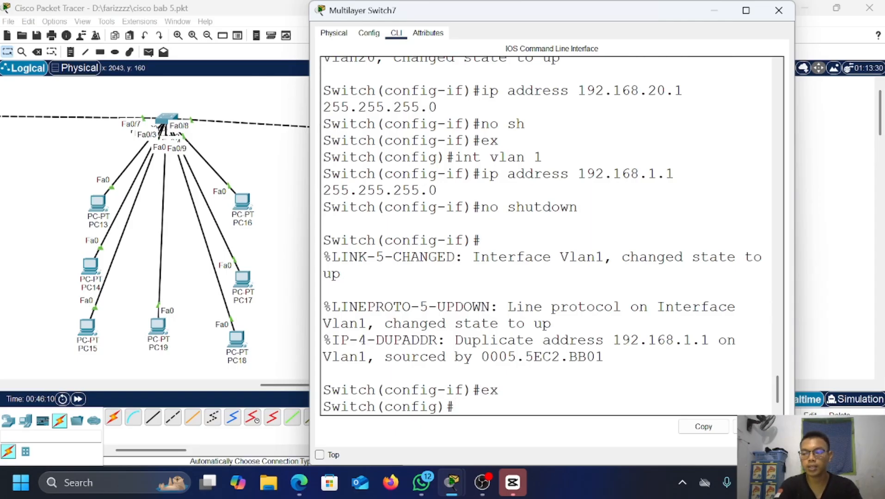
# Step: Run "do show ip int brief" and examine the addresses and status of the FastEthernet ports
pyautogui.write('do sh')
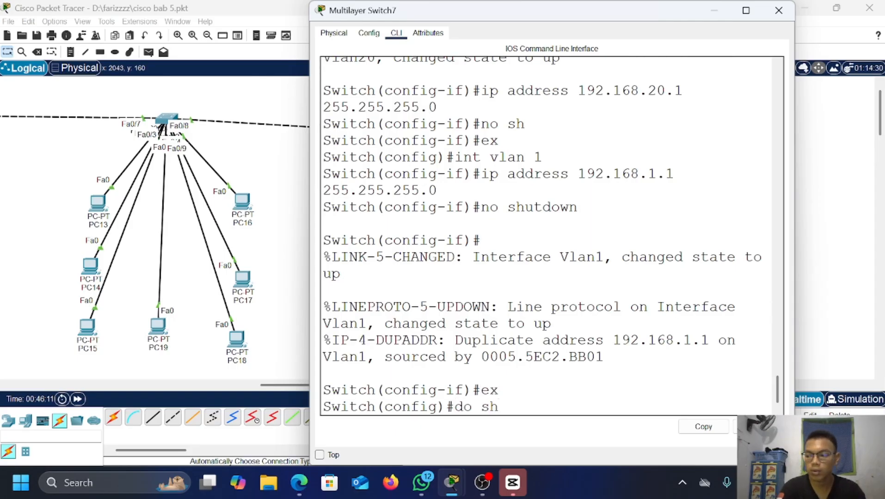
pyautogui.write('ow ip i')
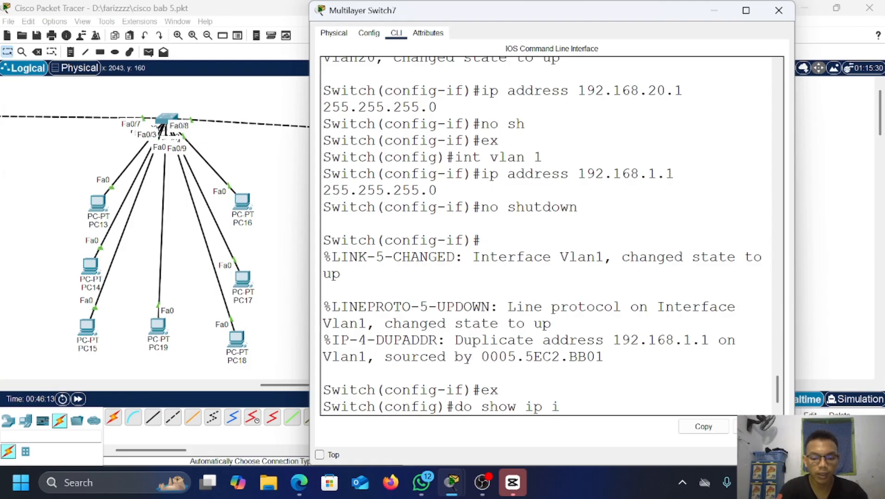
pyautogui.write('nt br')
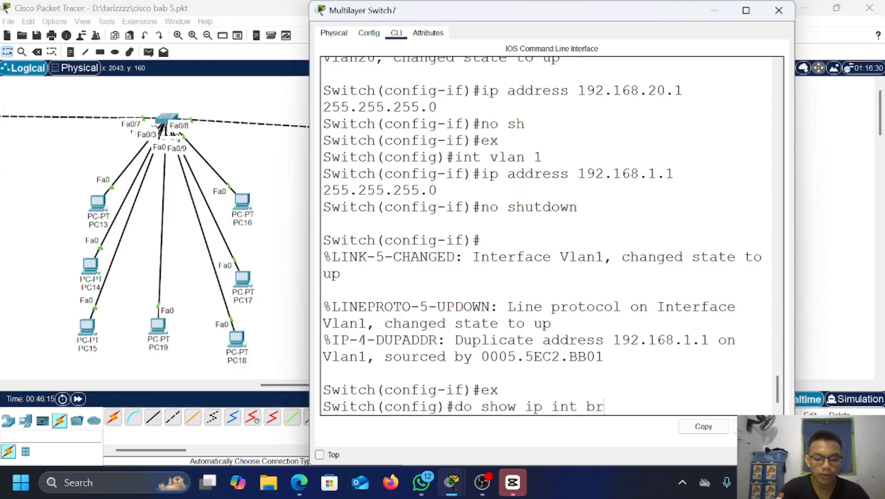
pyautogui.write('ief')
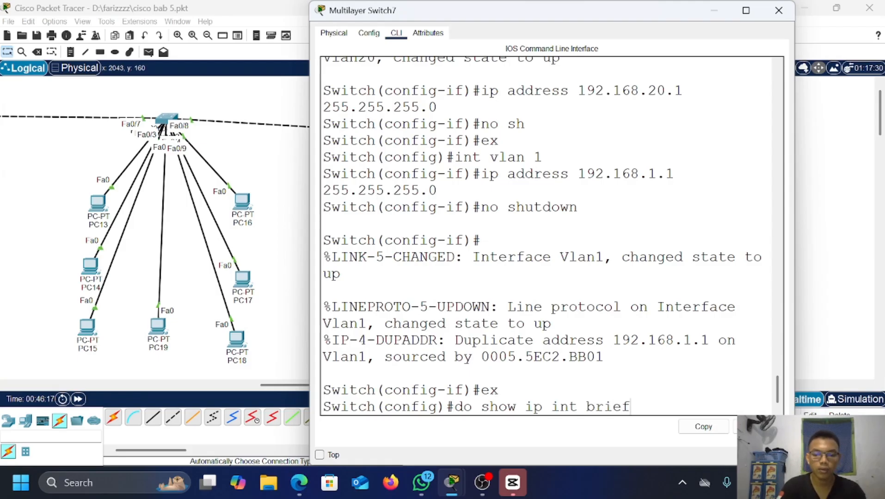
pyautogui.press('Return')
pyautogui.scroll(6, 532, 236)
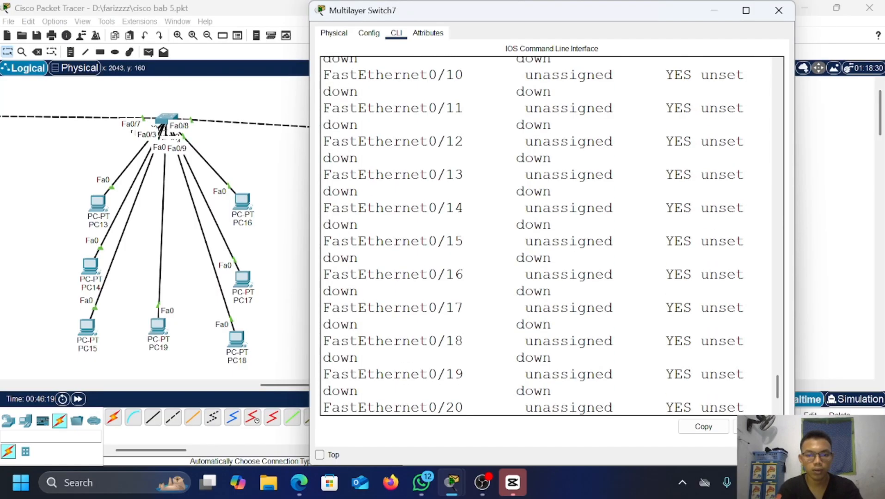
pyautogui.scroll(4, 553, 235)
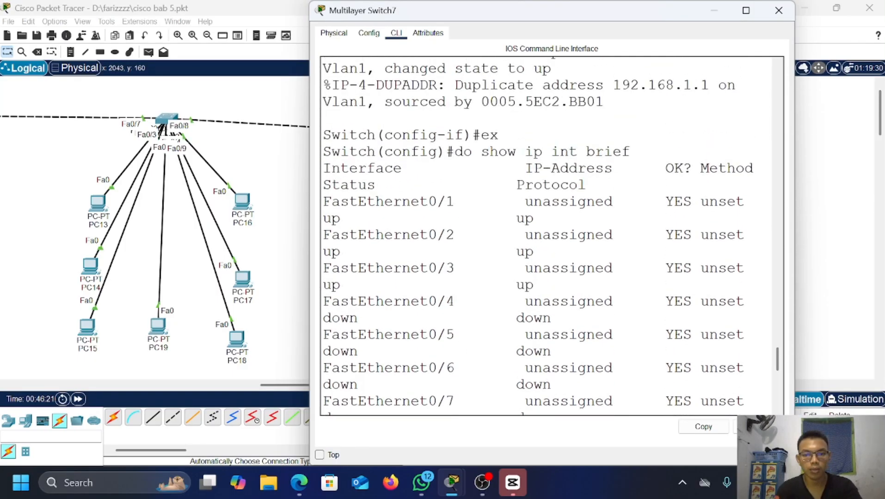
pyautogui.scroll(-1, 553, 236)
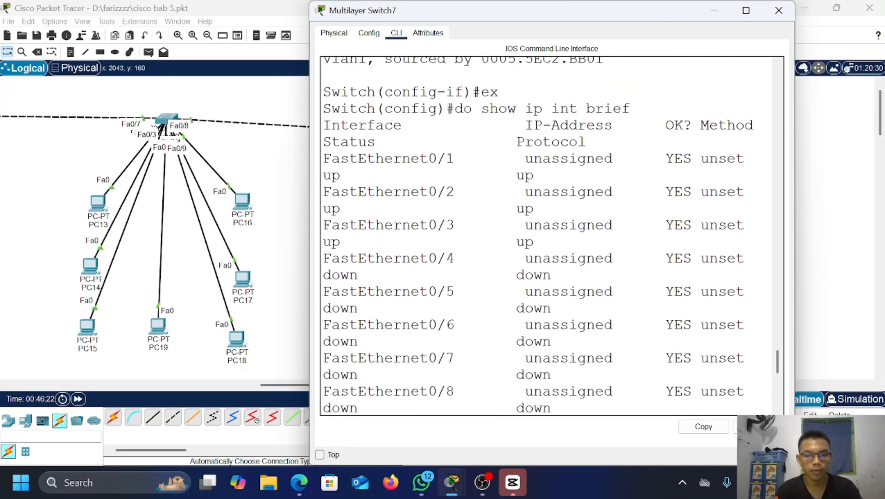
pyautogui.scroll(-8, 550, 236)
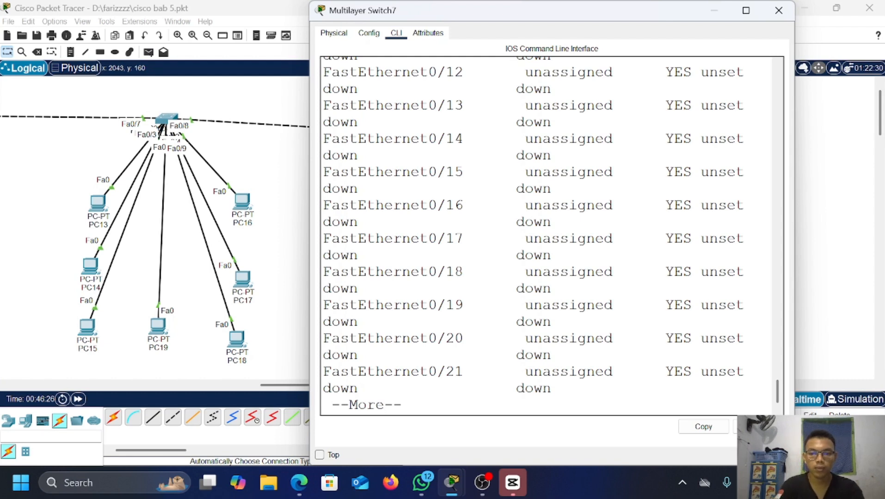
pyautogui.scroll(7, 550, 236)
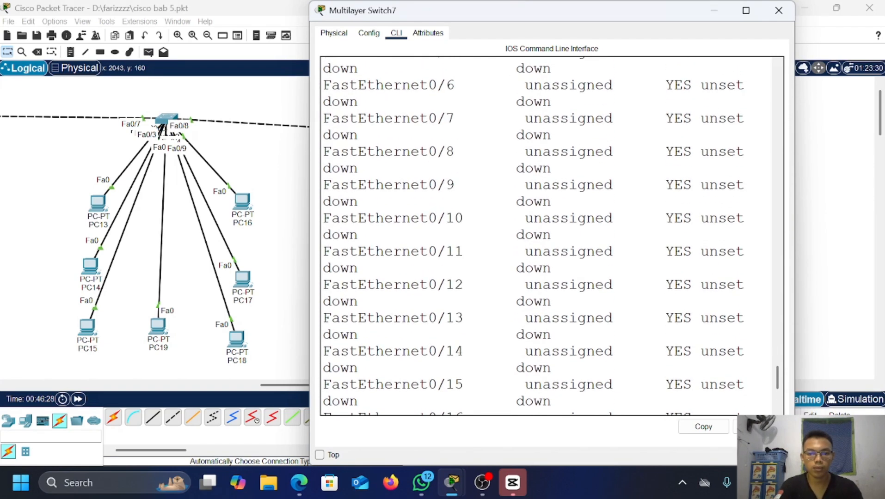
pyautogui.scroll(3, 550, 236)
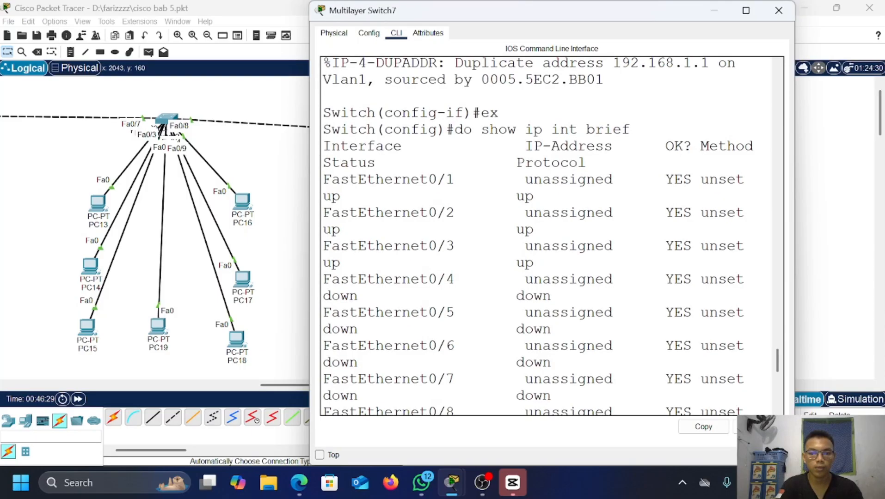
pyautogui.scroll(-3, 550, 236)
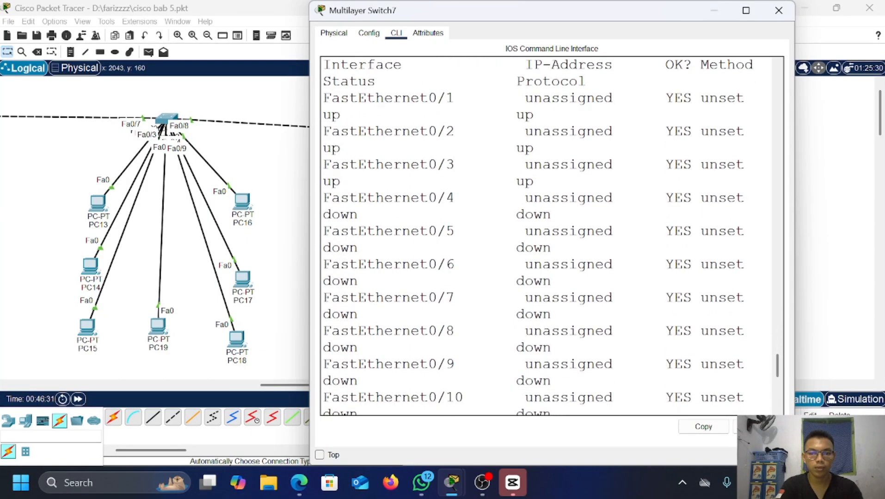
# Step: Page through the rest of the interface summary to check the VLAN interfaces' IP addresses, ending at the configuration prompt
pyautogui.press('Return')
pyautogui.press('Return')
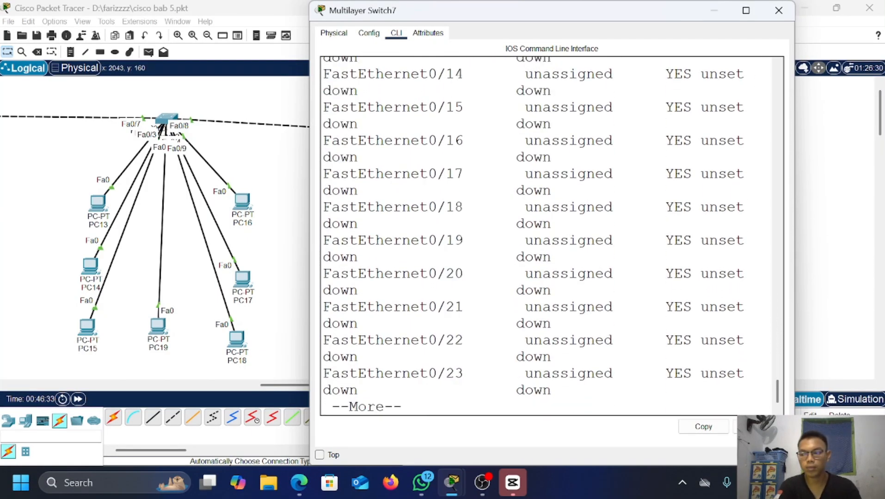
pyautogui.press('Return')
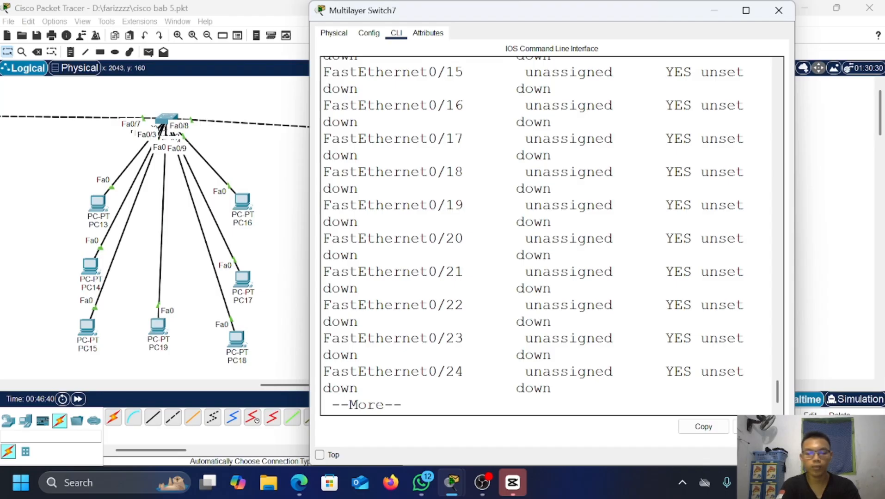
pyautogui.press('Return')
pyautogui.press('Return')
pyautogui.press('Return')
pyautogui.press('Return')
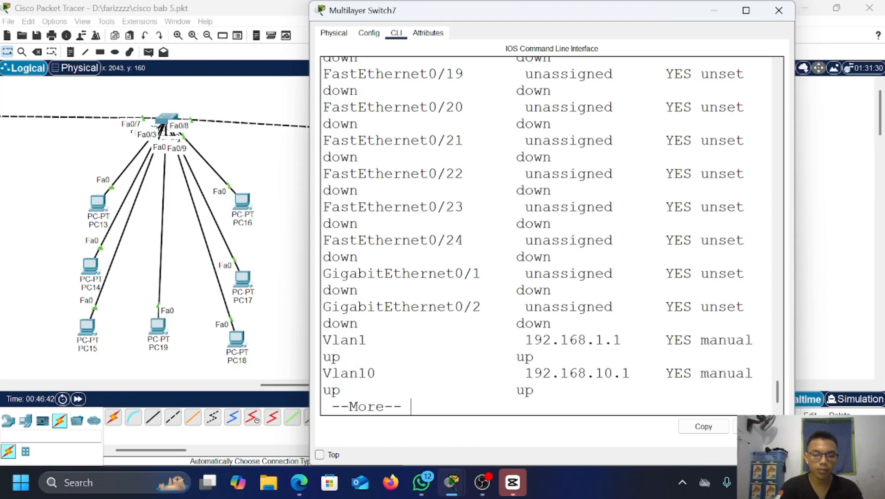
pyautogui.press('Return')
pyautogui.press('Return')
pyautogui.press('Return')
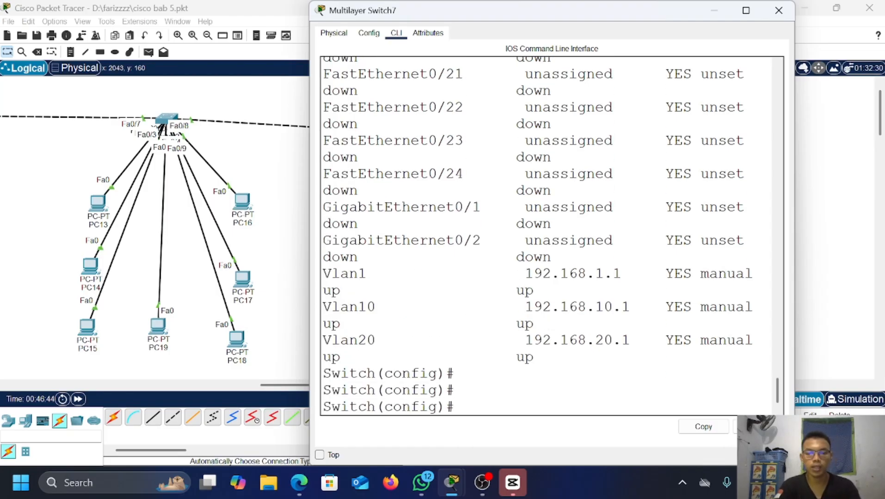
pyautogui.press('Return')
pyautogui.press('Return')
pyautogui.press('Return')
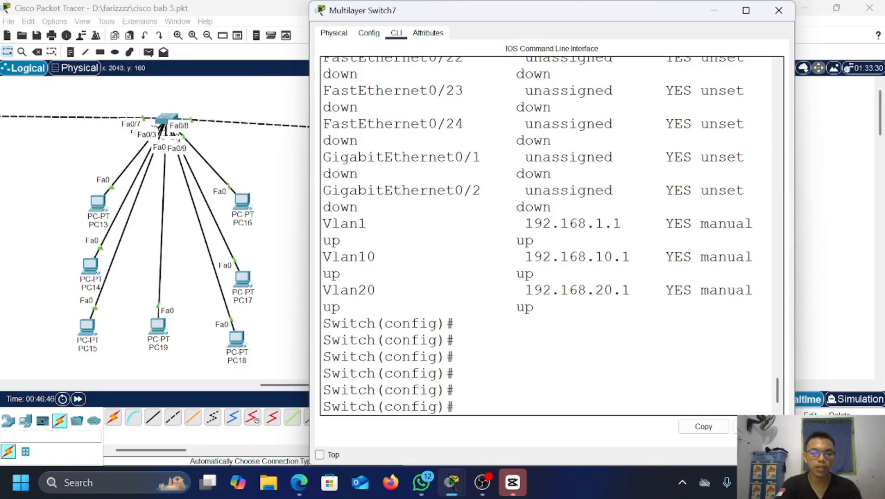
# Step: Set PC21's default gateway to 192.168.10.1 in its IP configuration and close the device window
pyautogui.click(714, 11)
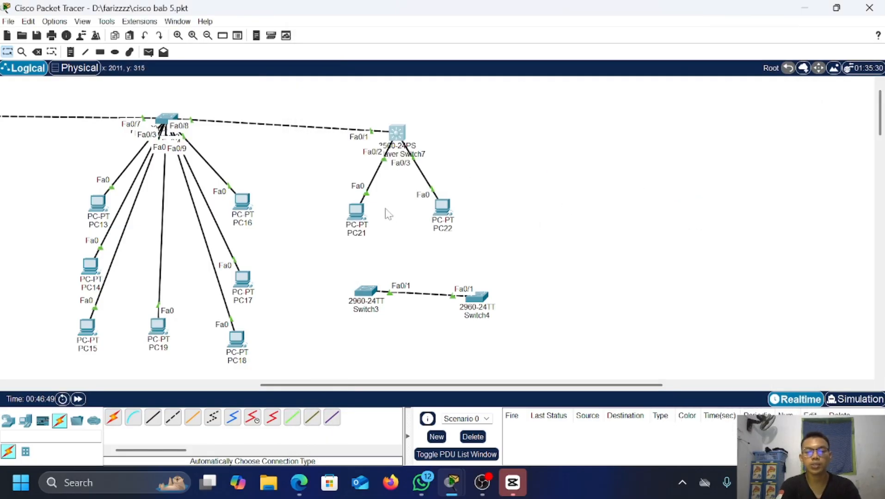
pyautogui.click(352, 213)
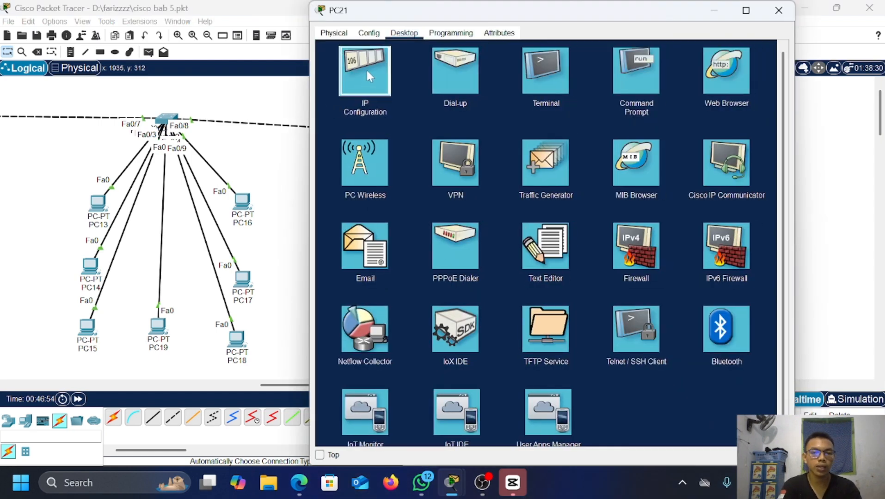
pyautogui.click(366, 69)
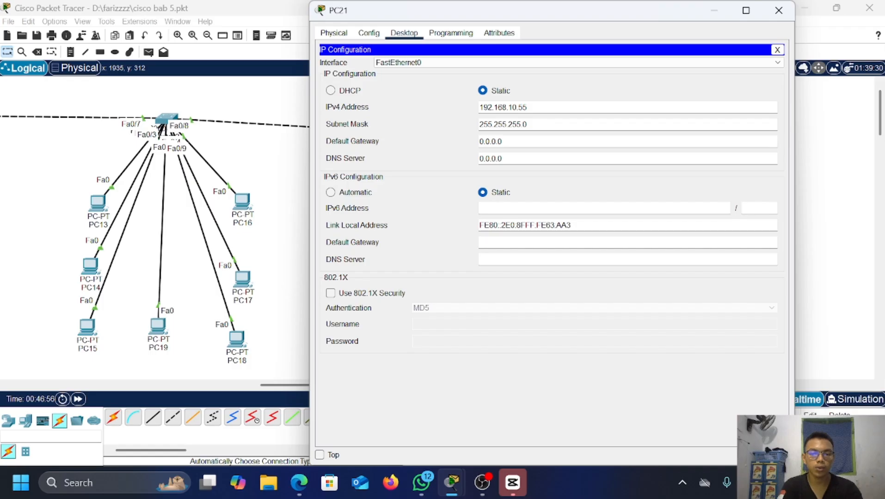
pyautogui.doubleClick(480, 141)
pyautogui.write('192.16')
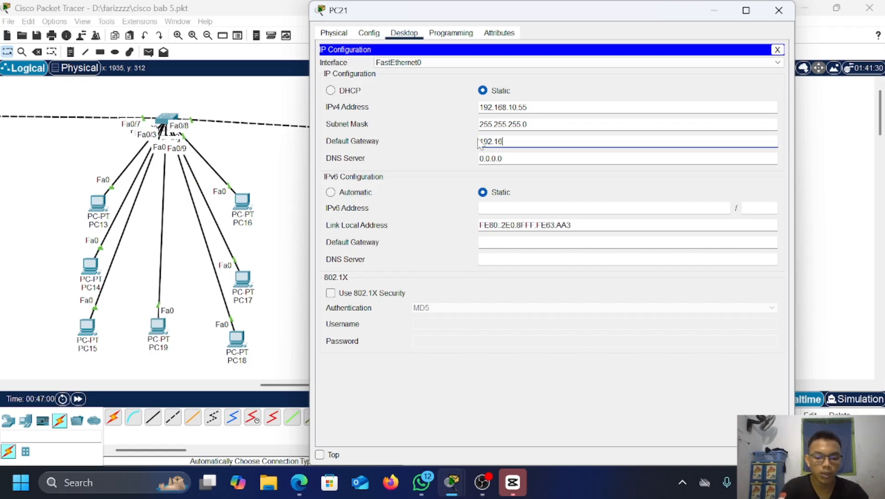
pyautogui.write('8.10.')
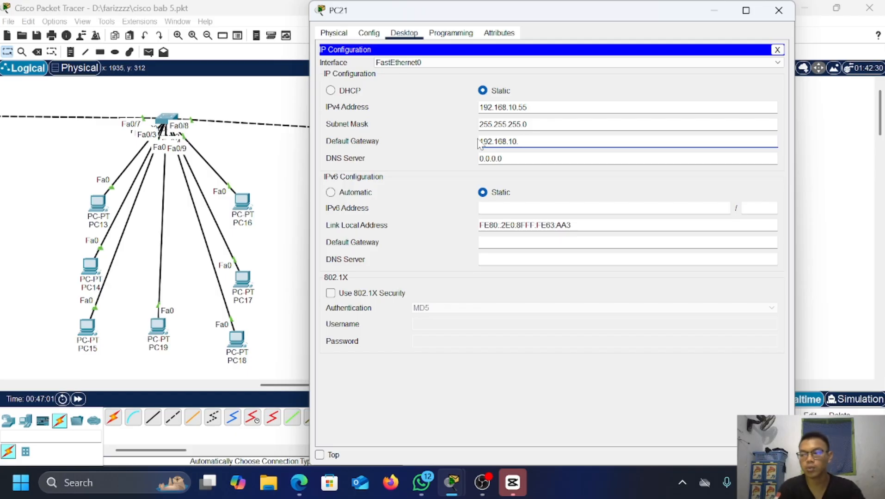
pyautogui.write('1')
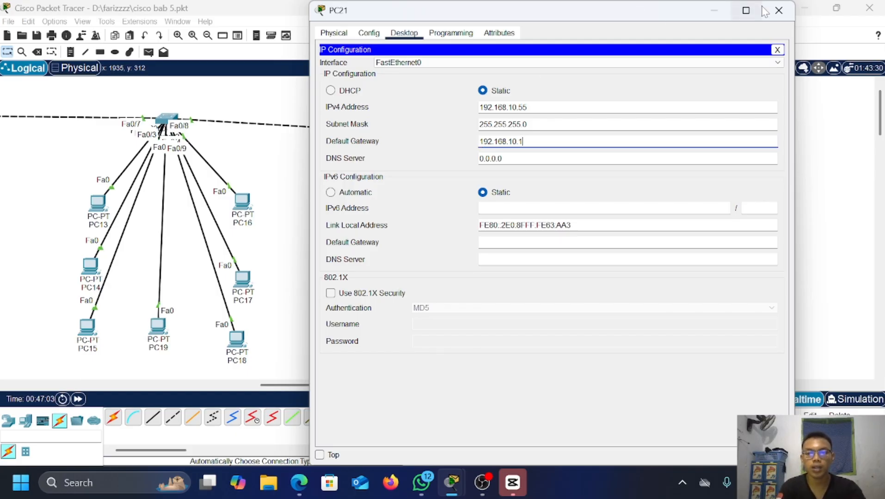
pyautogui.click(778, 10)
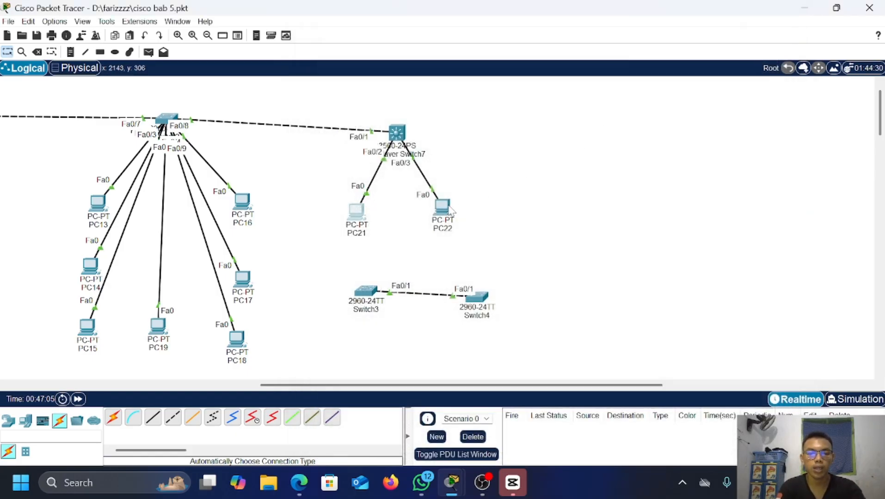
# Step: Set PC22's default gateway to 192.168.20.1 in its IP configuration and close the device window
pyautogui.click(443, 207)
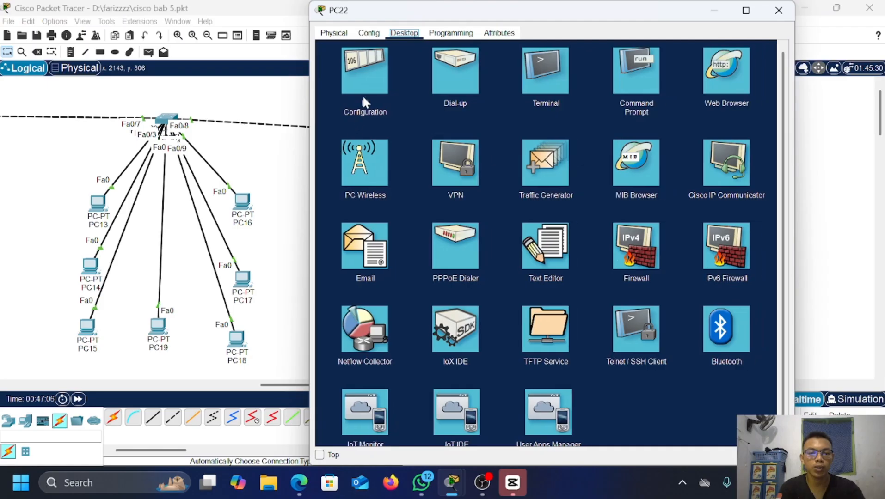
pyautogui.click(365, 92)
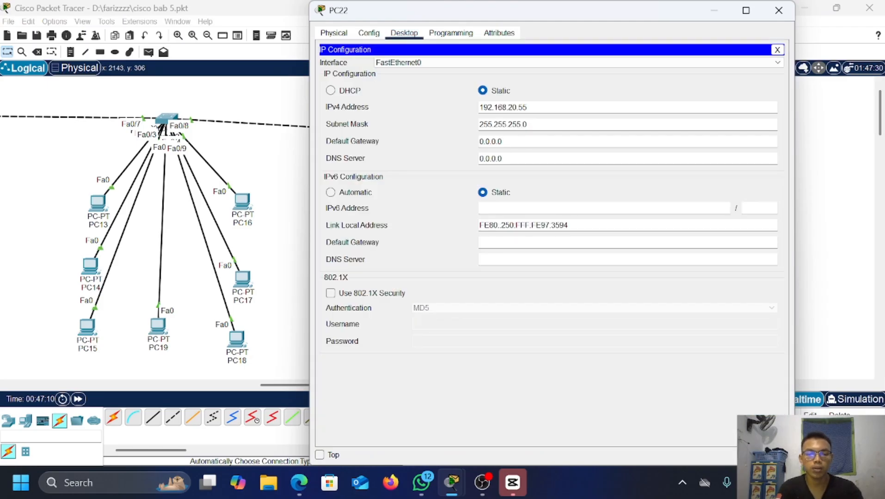
pyautogui.moveTo(503, 142); pyautogui.dragTo(478, 142)
pyautogui.write('192')
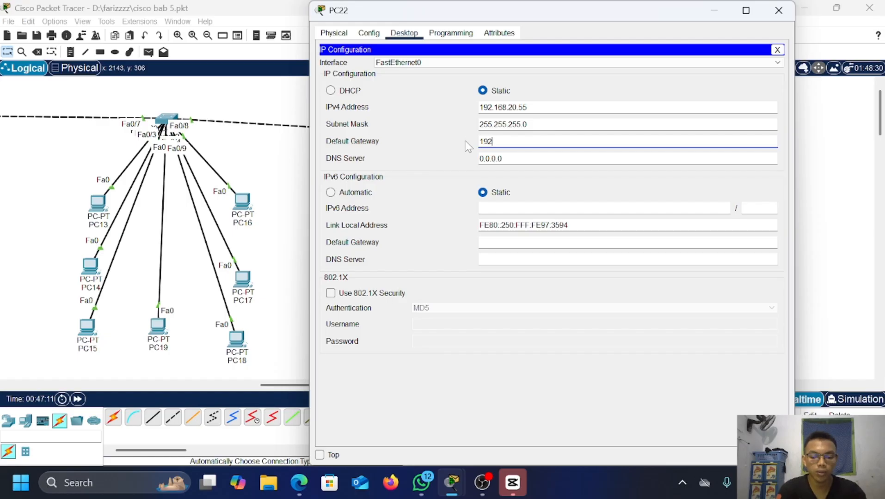
pyautogui.write('.168.2')
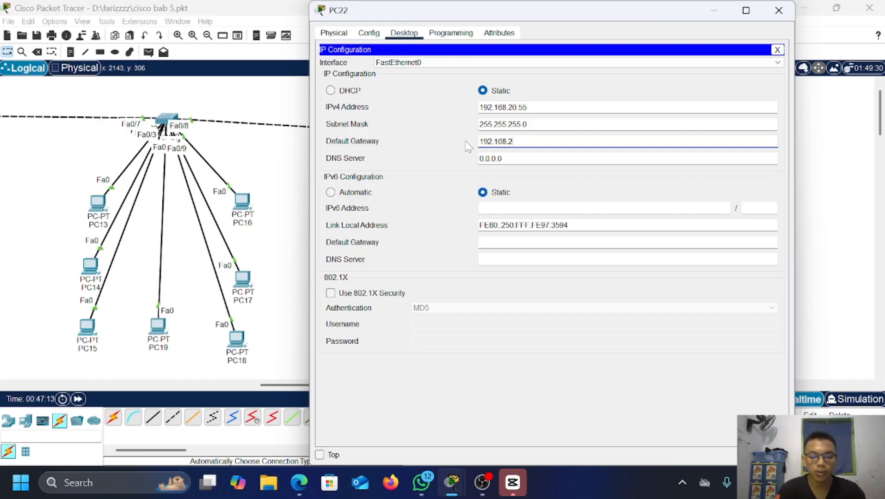
pyautogui.write('0.1')
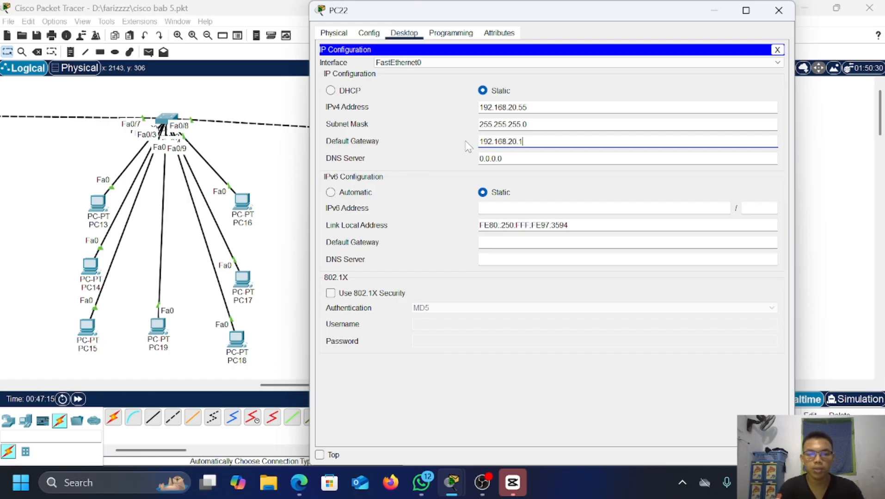
pyautogui.click(788, 11)
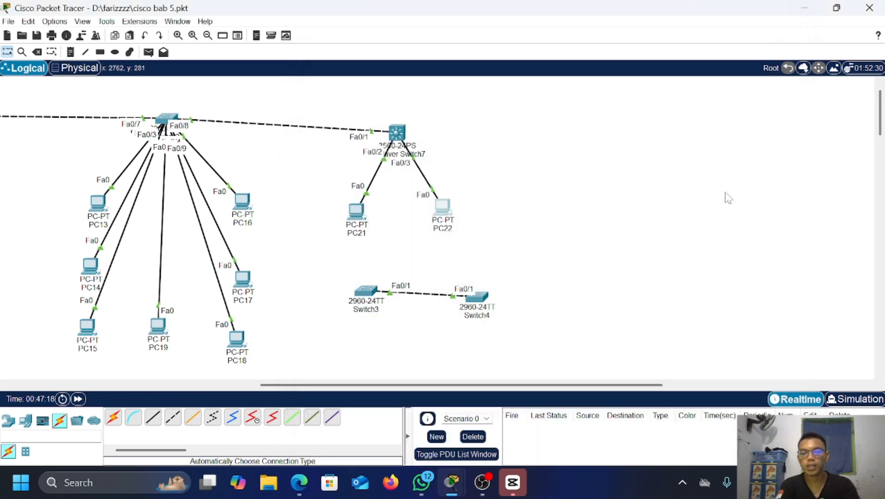
# Step: Return to the Multilayer Switch7 command line and run "do show ip route" to check its routing table
pyautogui.click(398, 133)
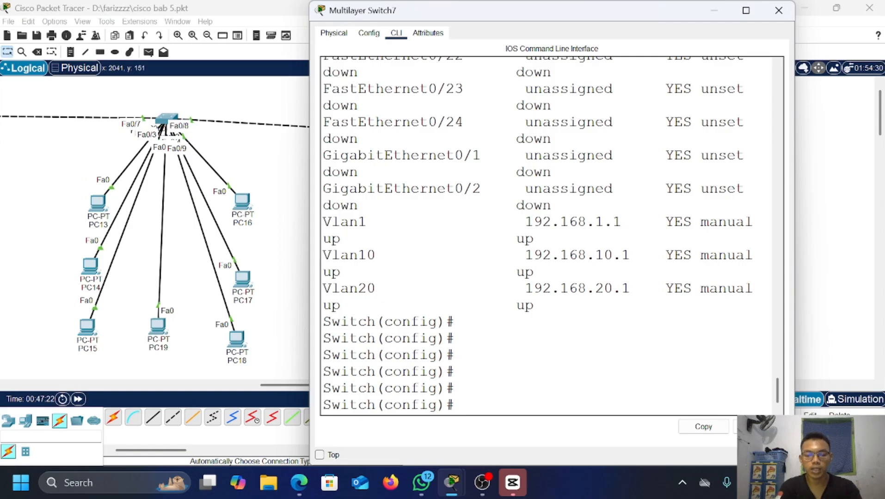
pyautogui.press('Return')
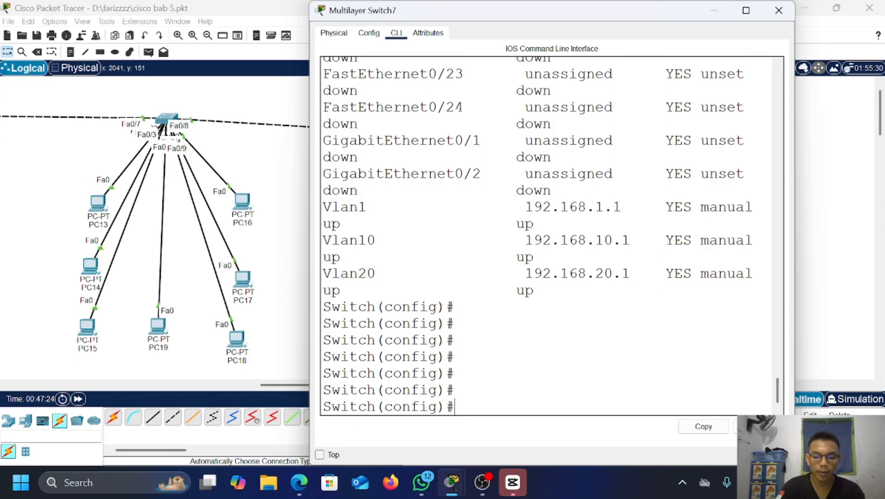
pyautogui.write('ip')
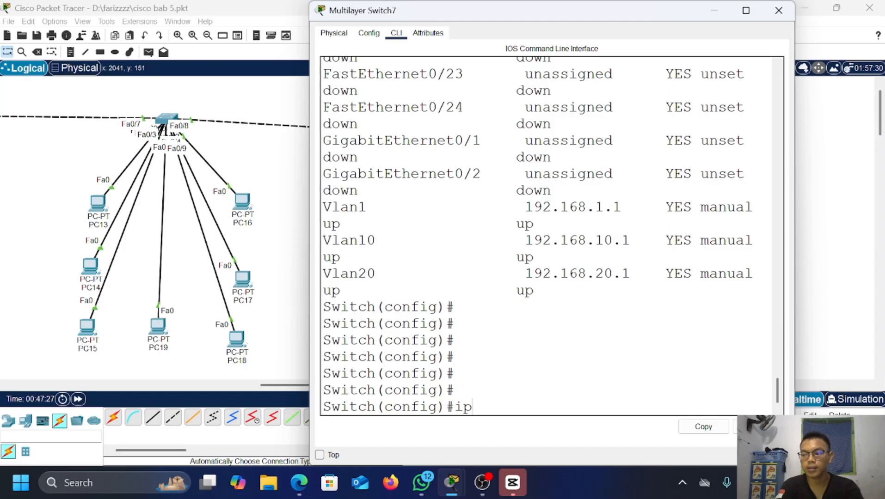
pyautogui.press('BackSpace')
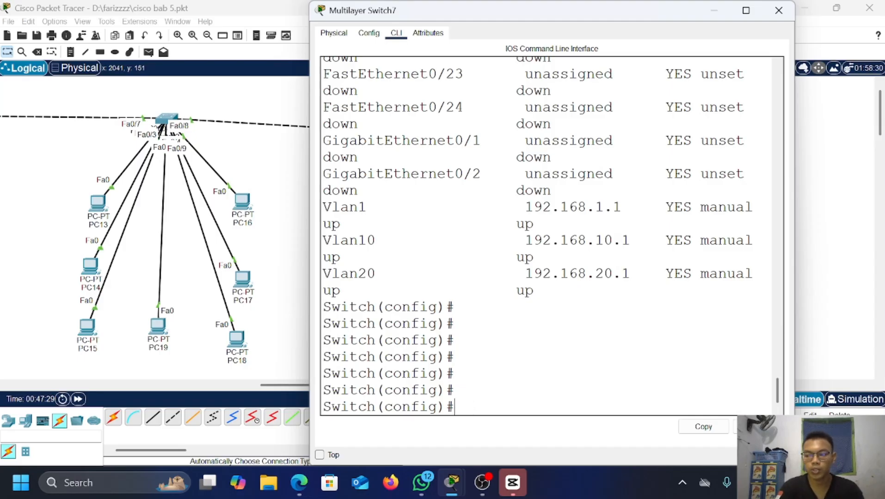
pyautogui.write('do sho')
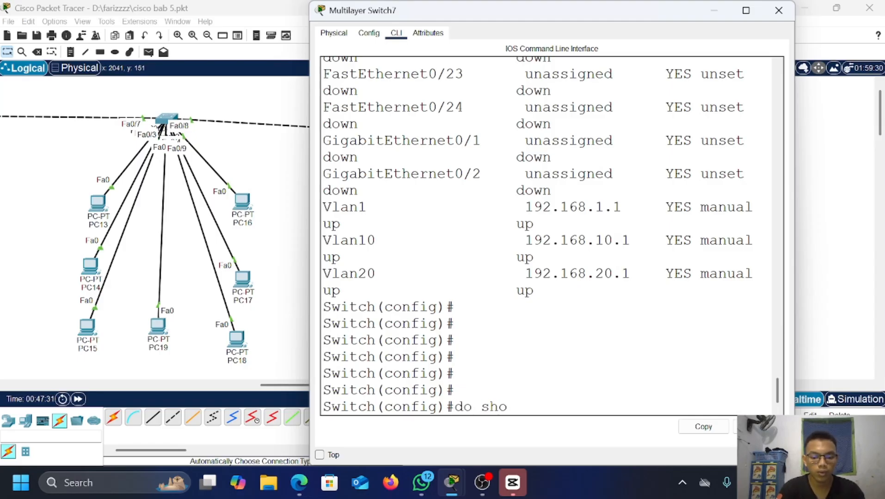
pyautogui.write('w ip rou')
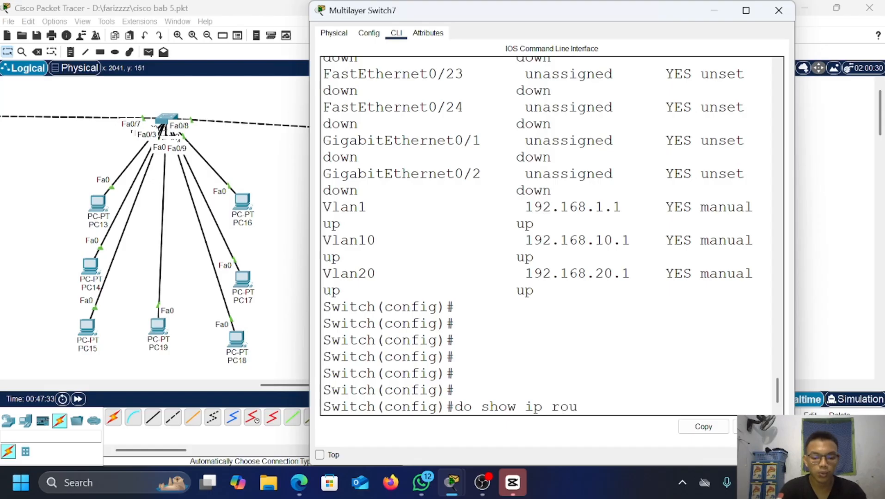
pyautogui.write('te')
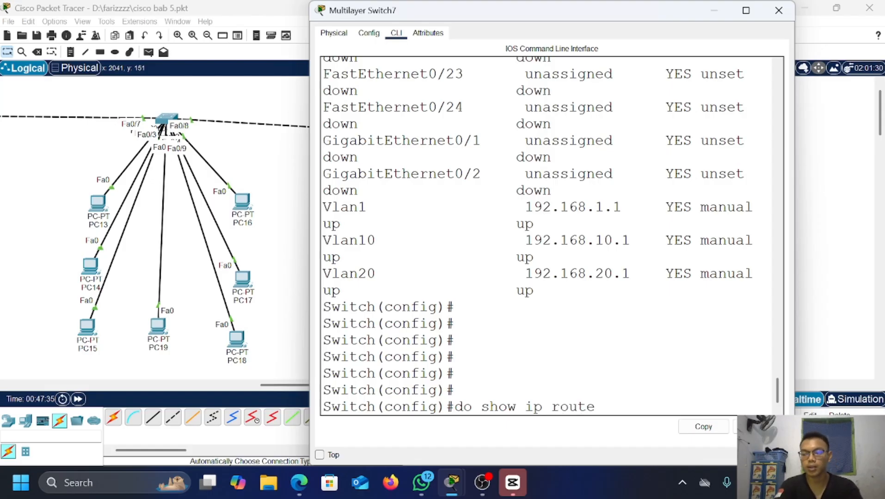
pyautogui.press('Return')
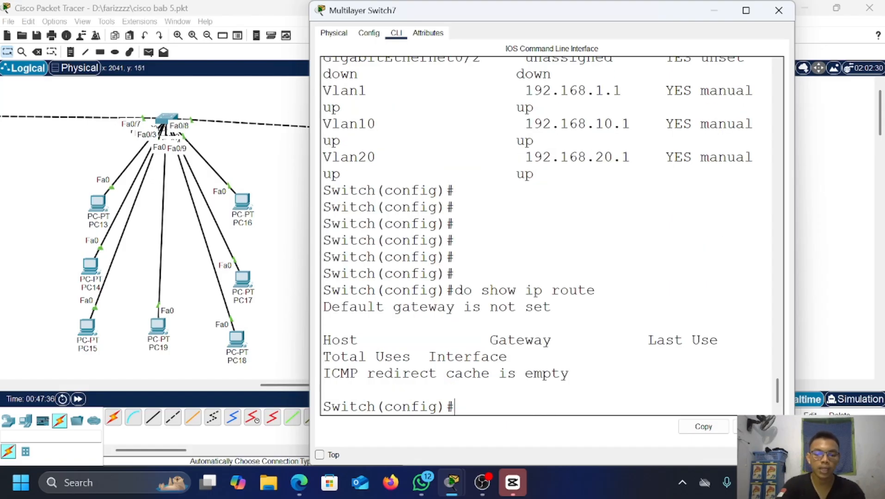
# Step: Enable Layer 3 routing on Multilayer Switch7 with the "ip routing" command
pyautogui.write('i')
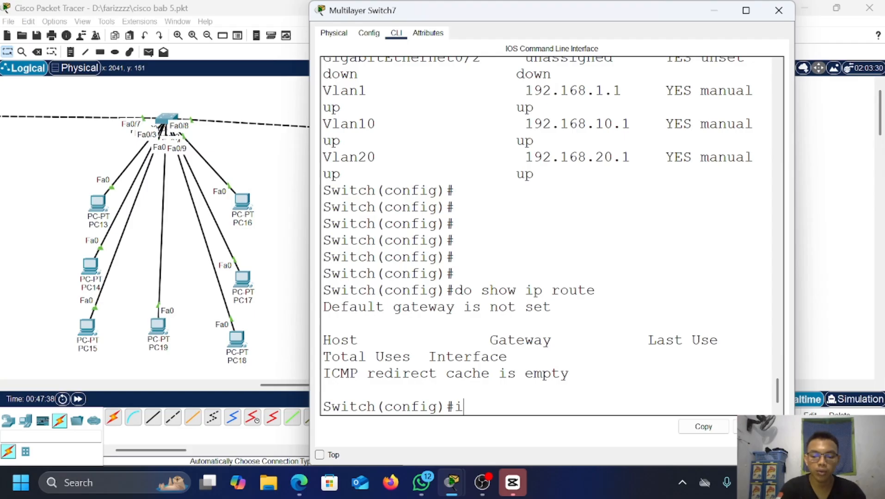
pyautogui.write('[p routing')
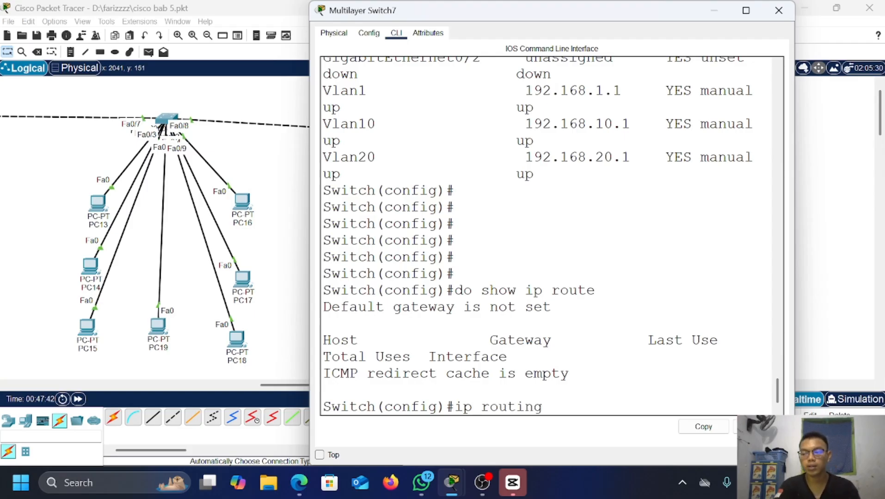
pyautogui.press('Return')
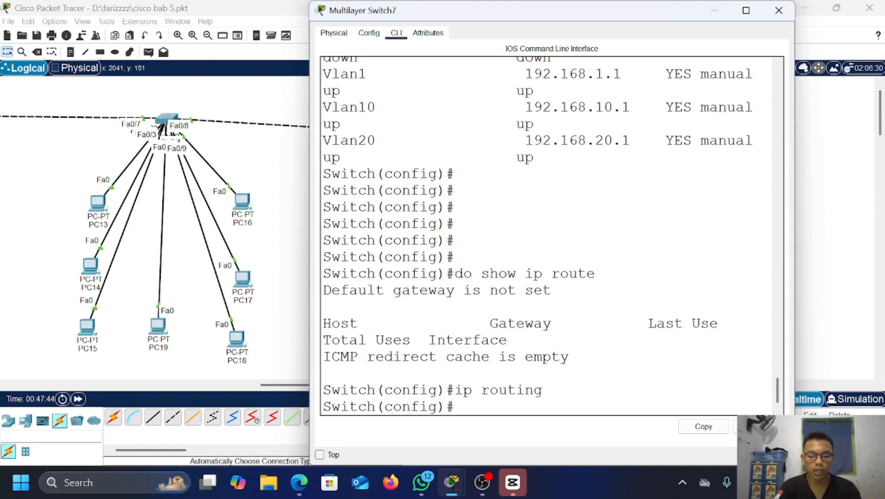
# Step: Run "do show ip route" again to examine the connected VLAN networks, and return to the topology workspace
pyautogui.press('Up')
pyautogui.press('Up')
pyautogui.press('Return')
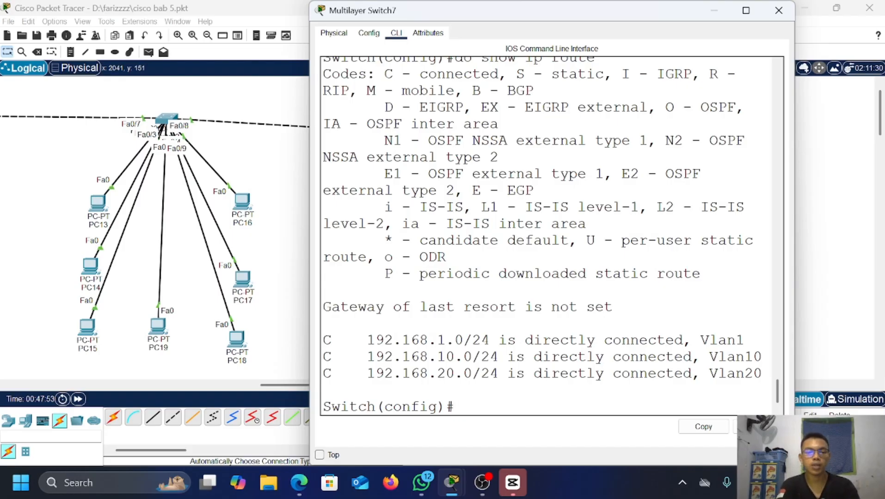
pyautogui.click(271, 134)
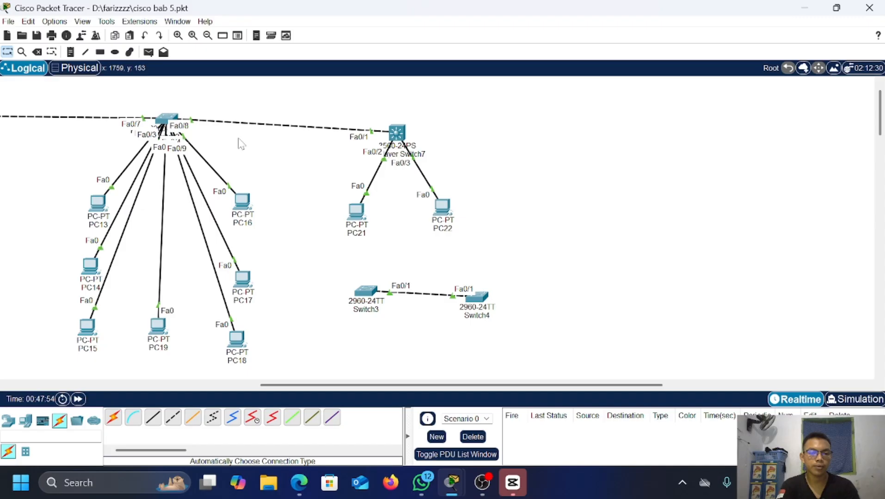
# Step: Set PC13's default gateway to 192.168.10.1 in its IP configuration and close the device window
pyautogui.click(98, 202)
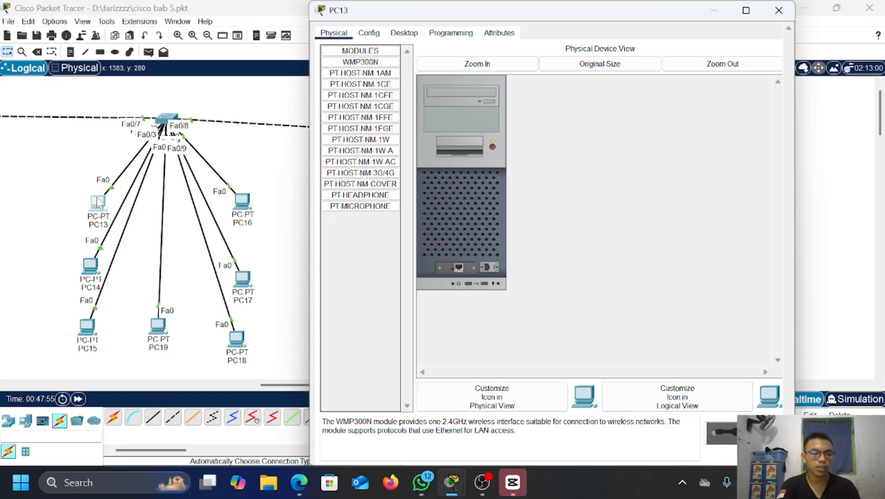
pyautogui.click(398, 34)
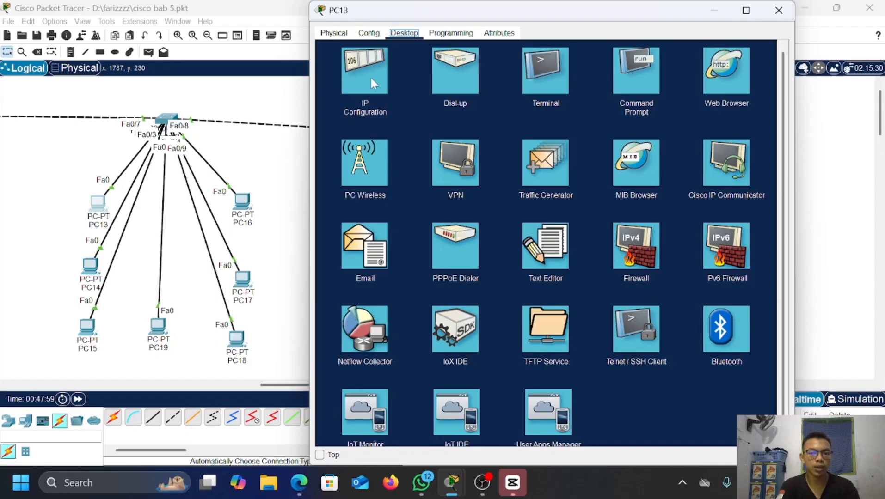
pyautogui.click(372, 82)
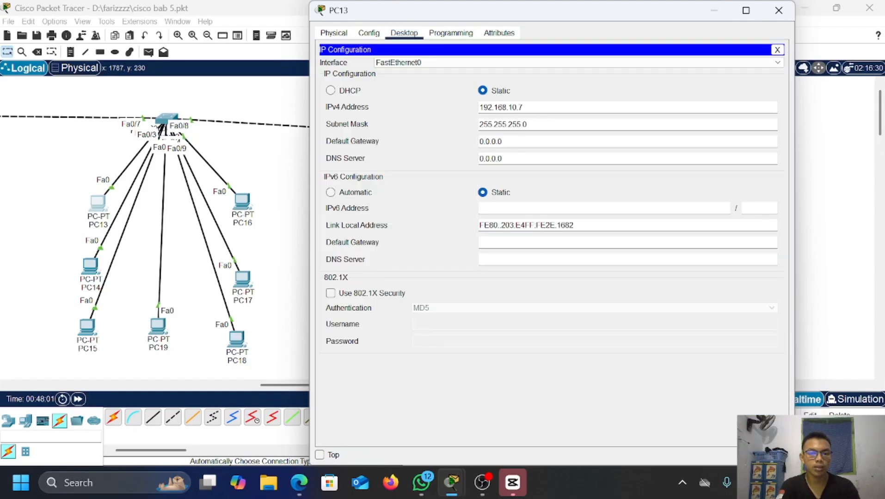
pyautogui.moveTo(508, 142); pyautogui.dragTo(445, 141)
pyautogui.write('192.168.10.1')
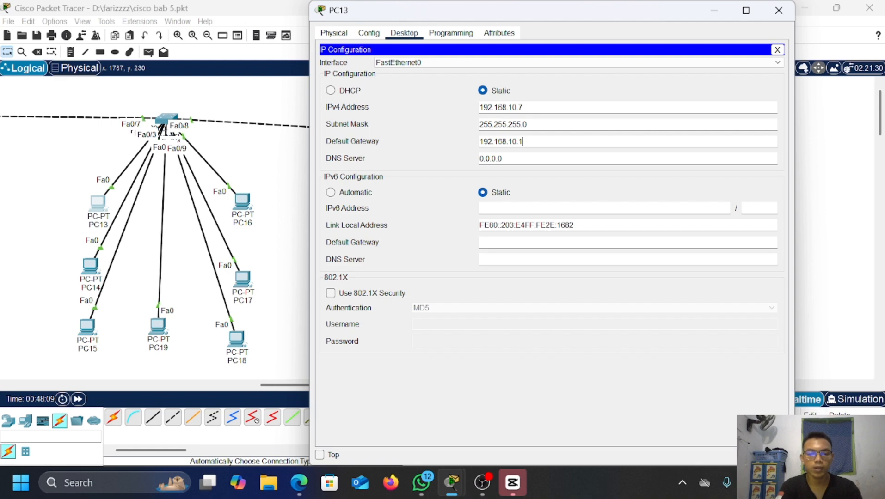
pyautogui.moveTo(523, 141); pyautogui.dragTo(468, 148)
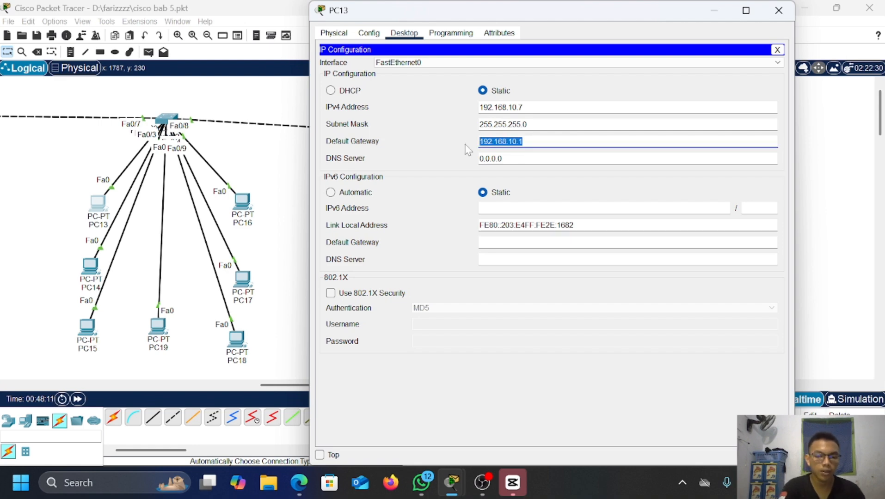
pyautogui.click(778, 11)
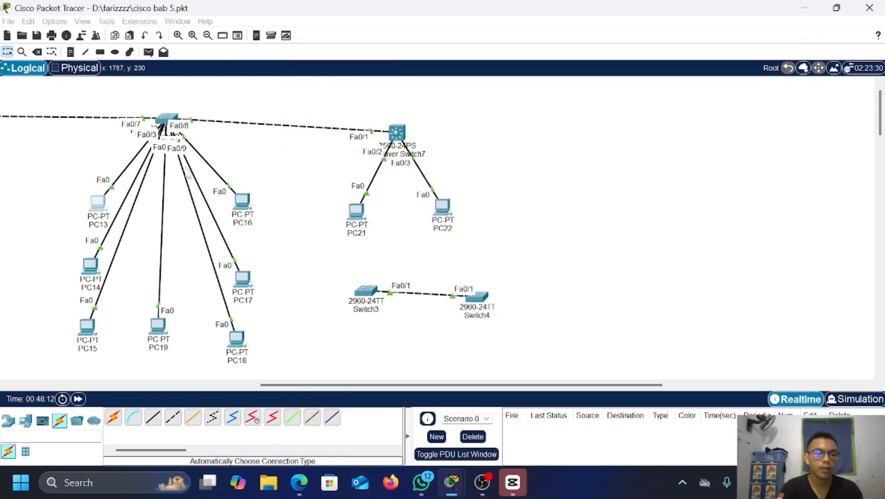
# Step: Set PC14's default gateway to 192.168.10.1 in its IP configuration and close the device window
pyautogui.click(91, 266)
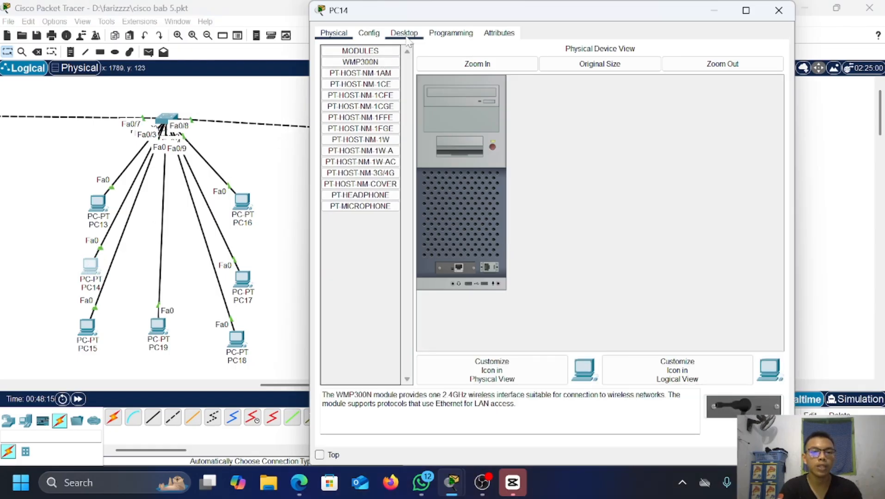
pyautogui.click(404, 33)
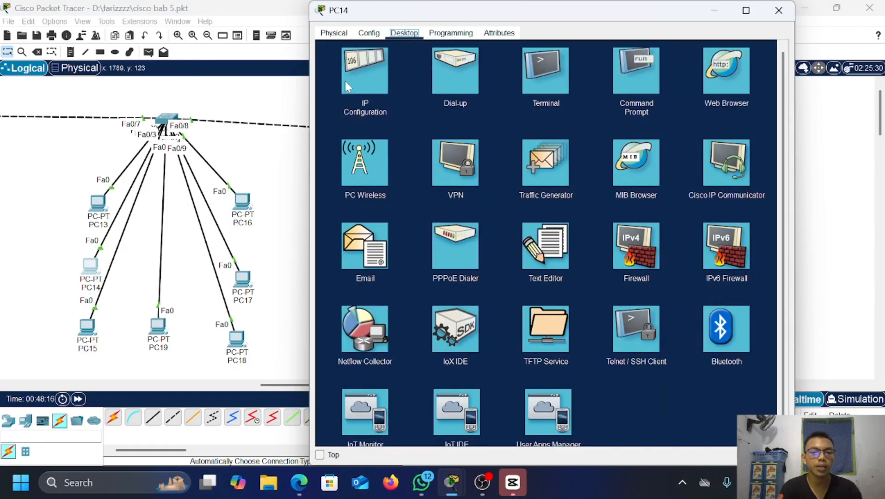
pyautogui.click(345, 81)
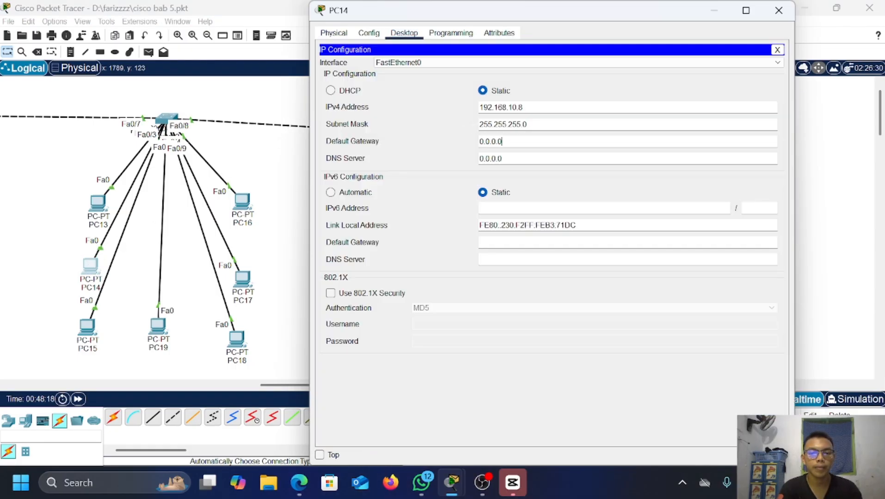
pyautogui.moveTo(502, 141); pyautogui.dragTo(452, 143)
pyautogui.write('192.168.10.1')
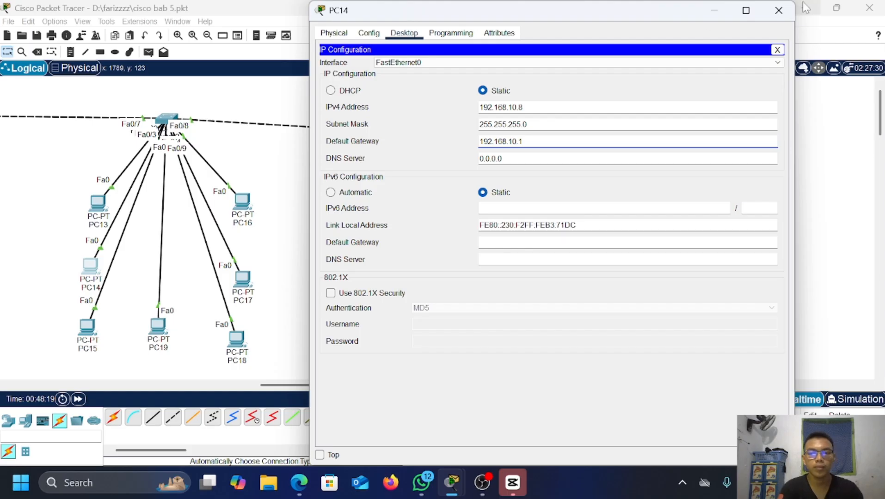
pyautogui.click(779, 10)
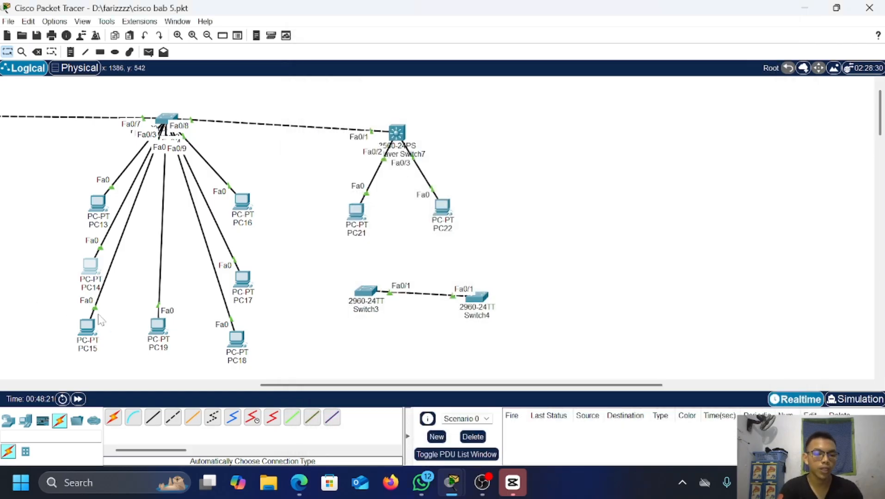
# Step: Open PC15's IP configuration and select its IPv4 default gateway value for replacement
pyautogui.click(89, 325)
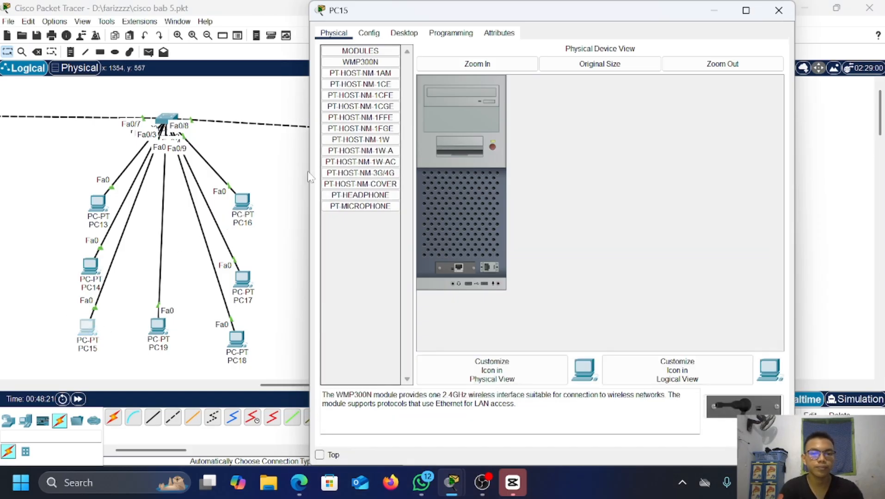
pyautogui.click(396, 36)
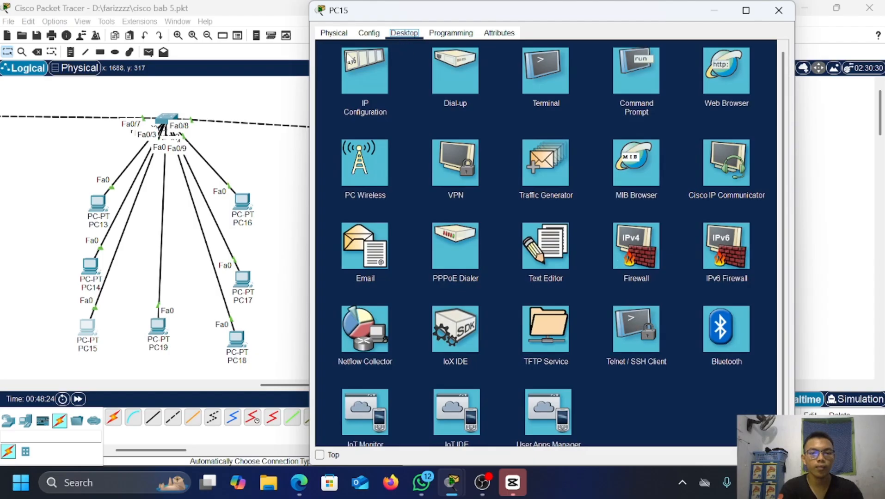
pyautogui.click(350, 58)
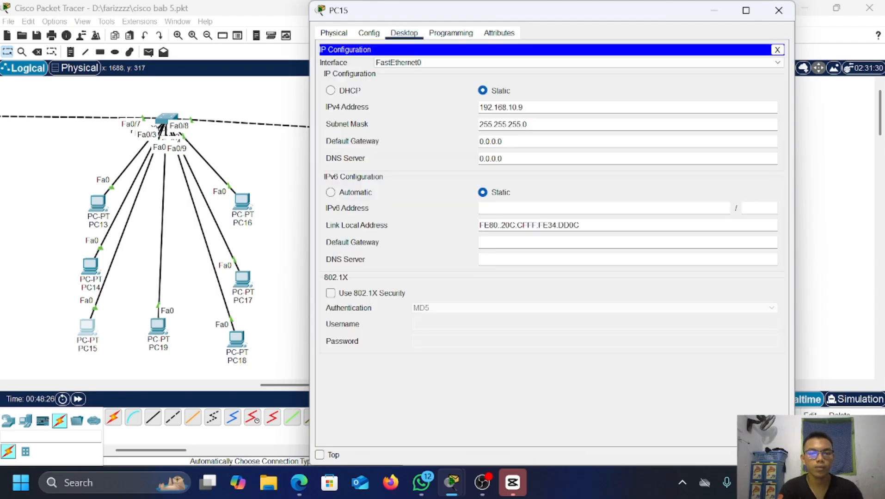
pyautogui.doubleClick(503, 142)
pyautogui.hotkey('ctrl', 'c')
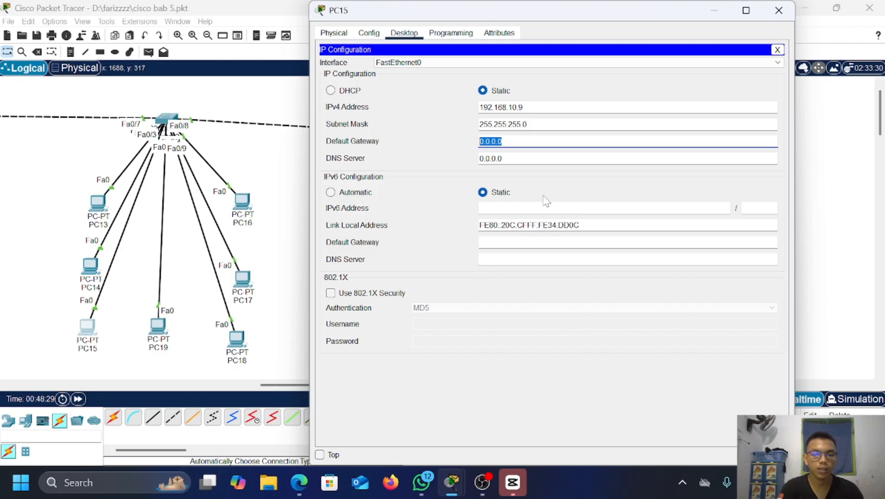
pyautogui.press('End')
pyautogui.hotkey('ctrl', 'v')
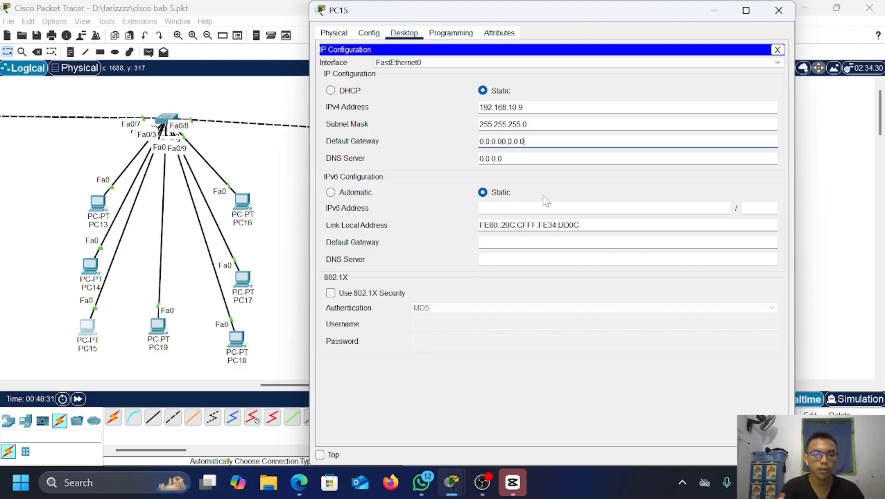
pyautogui.press('BackSpace')
pyautogui.press('BackSpace')
pyautogui.press('BackSpace')
pyautogui.press('BackSpace')
pyautogui.press('BackSpace')
pyautogui.press('BackSpace')
pyautogui.press('BackSpace')
pyautogui.press('BackSpace')
pyautogui.press('BackSpace')
pyautogui.press('BackSpace')
pyautogui.press('BackSpace')
pyautogui.press('BackSpace')
pyautogui.press('BackSpace')
pyautogui.press('BackSpace')
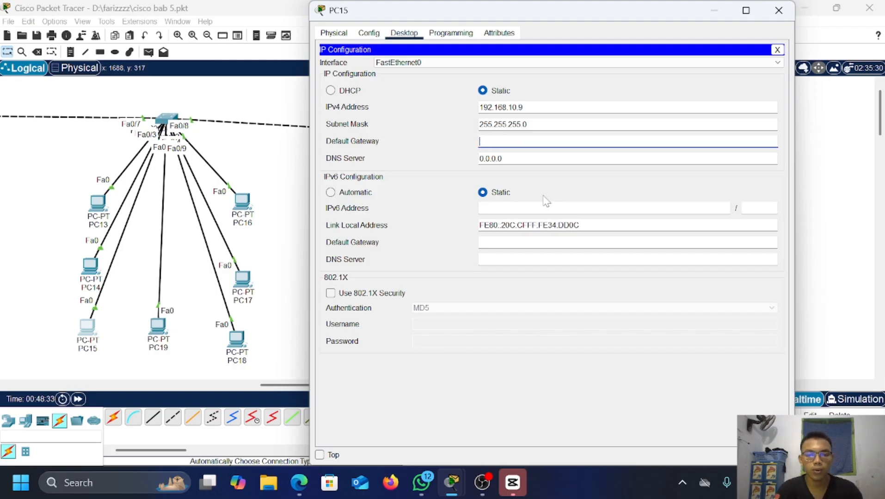
# Step: Set PC15's default gateway to 192.168.10.1 and close the device window
pyautogui.write('192.168')
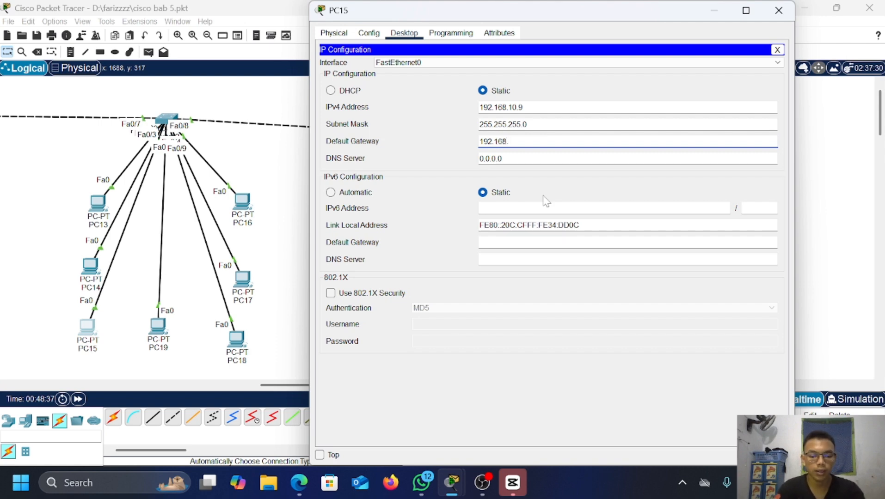
pyautogui.write('.10')
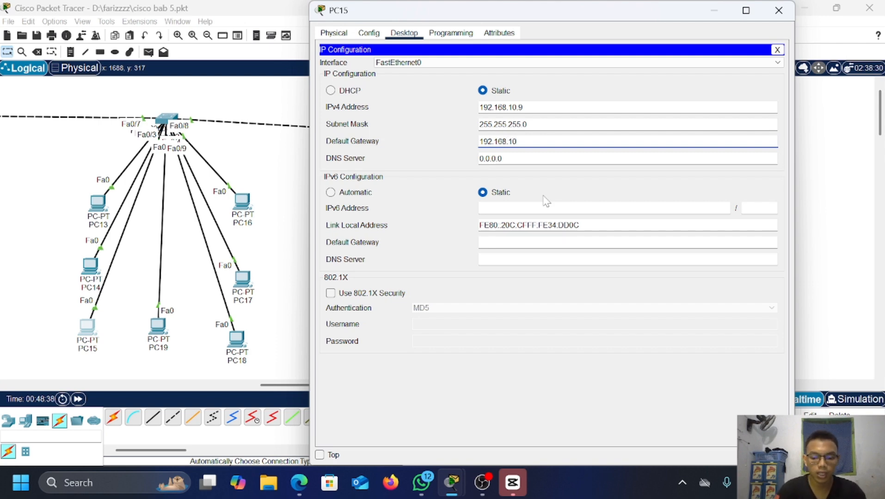
pyautogui.write('.1')
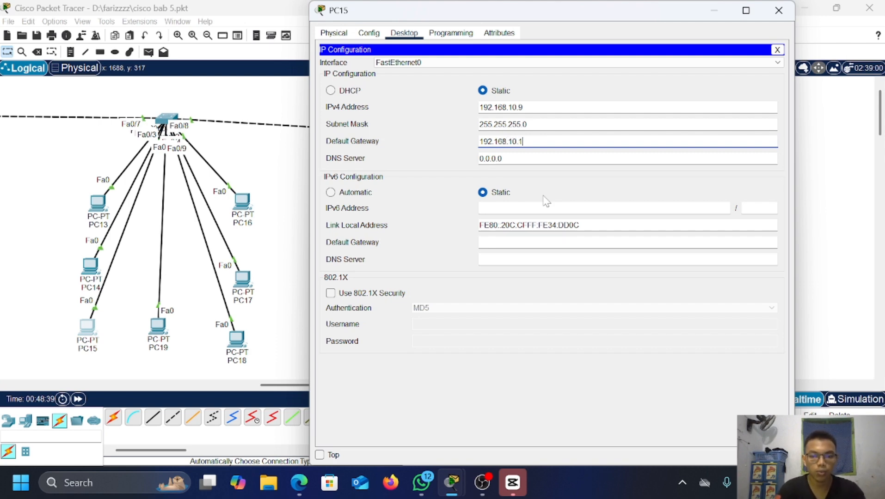
pyautogui.click(777, 13)
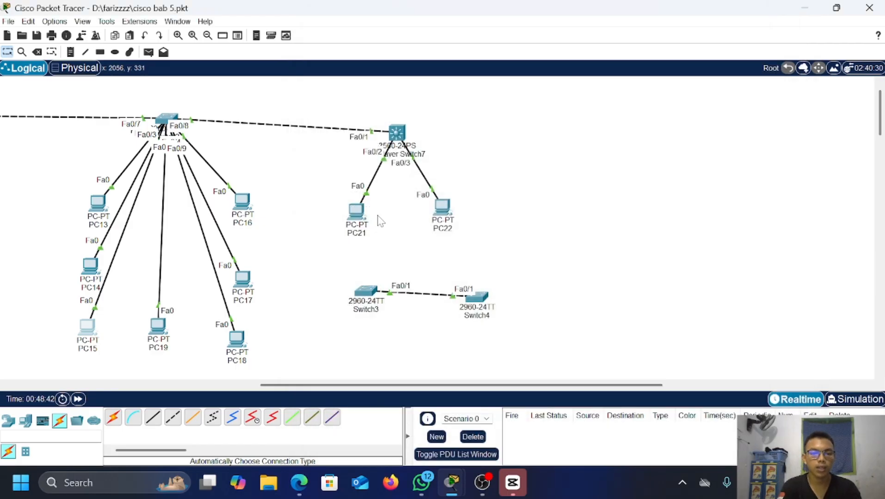
# Step: Set PC16's default gateway to 192.168.20.1 in its IP configuration and close the device window
pyautogui.click(243, 203)
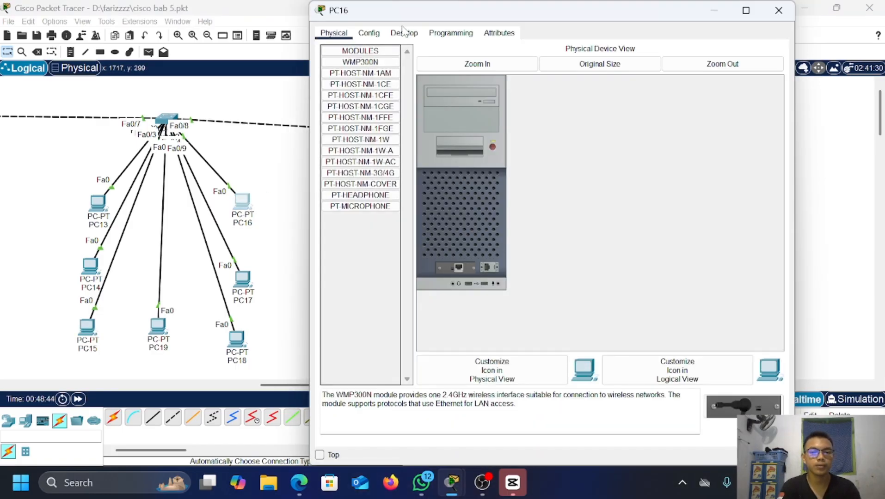
pyautogui.click(404, 33)
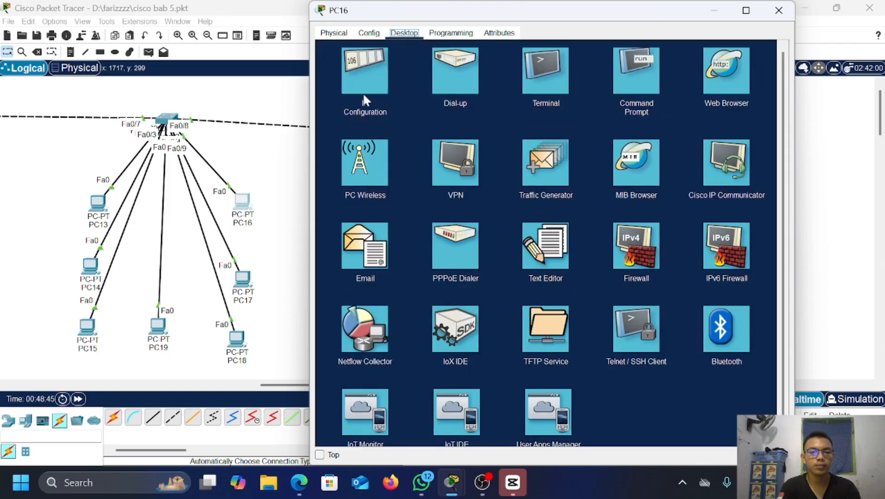
pyautogui.click(363, 90)
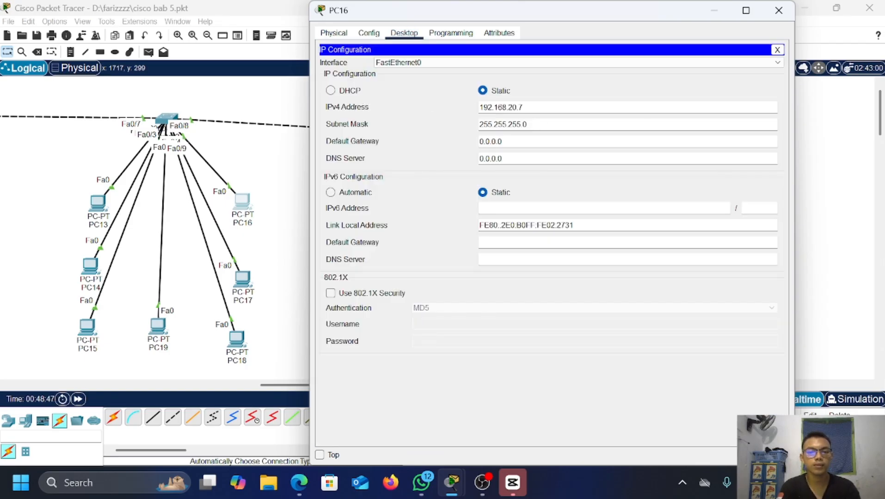
pyautogui.moveTo(505, 141); pyautogui.dragTo(426, 140)
pyautogui.write('192.')
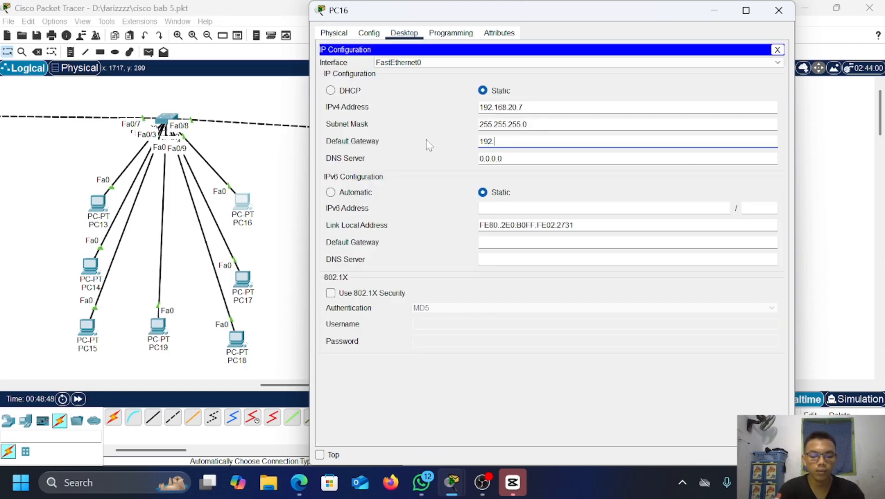
pyautogui.write('168.20.1')
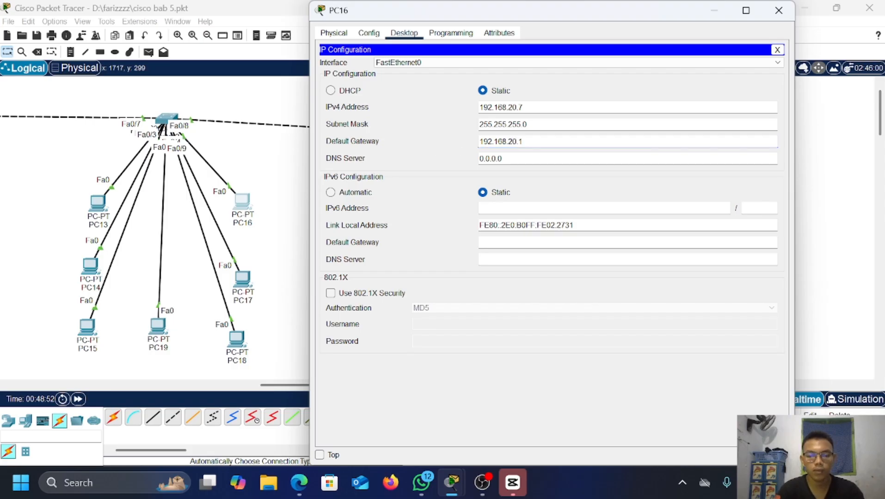
pyautogui.hotkey('ctrl', 'a')
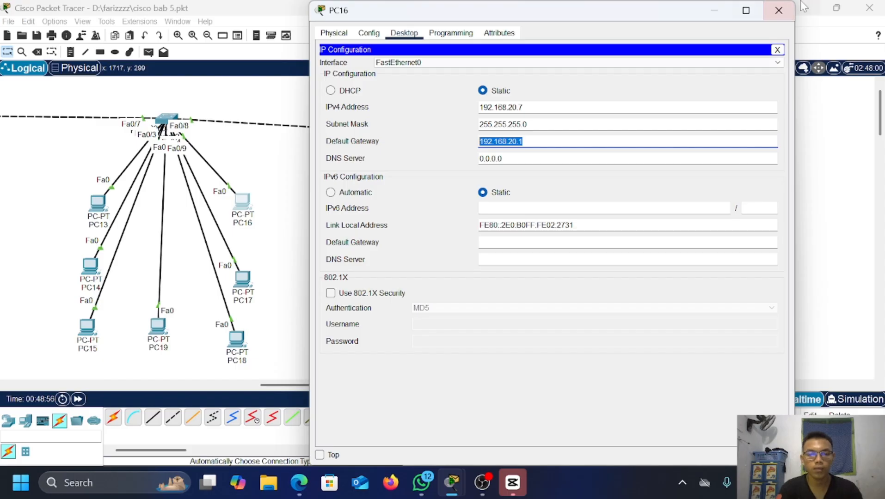
pyautogui.click(787, 11)
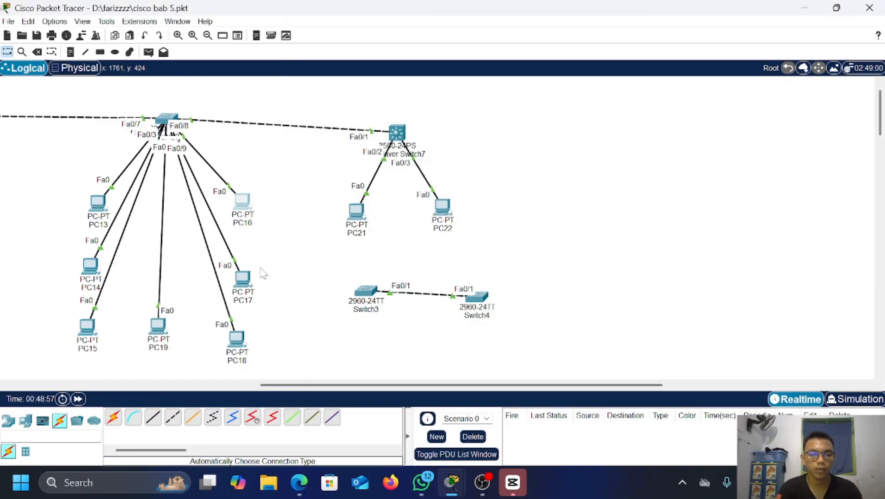
# Step: Set PC17's default gateway to 192.168.20.1 in its IP configuration and close the device window
pyautogui.doubleClick(238, 283)
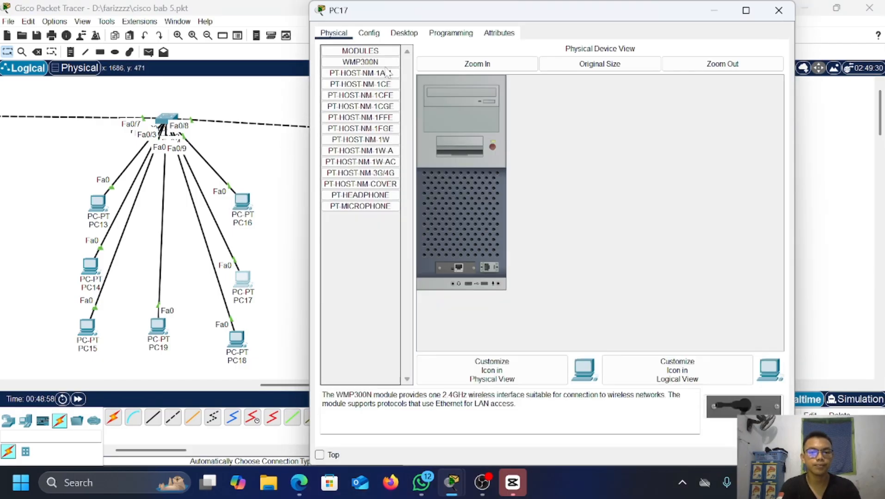
pyautogui.click(404, 33)
pyautogui.click(361, 74)
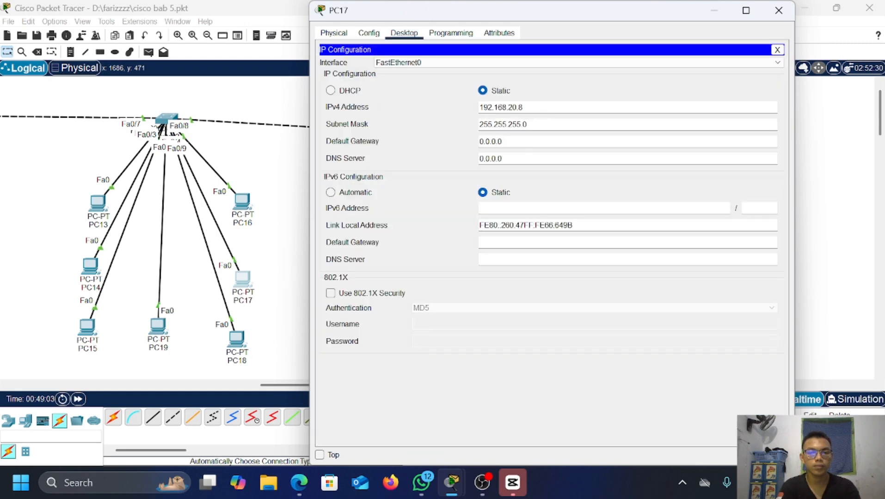
pyautogui.moveTo(501, 141); pyautogui.dragTo(482, 141)
pyautogui.write('192.168.20.1')
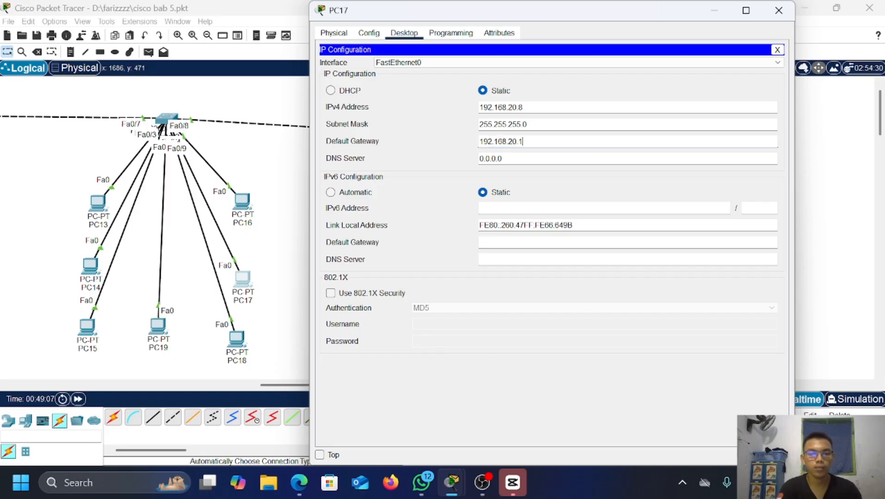
pyautogui.click(779, 10)
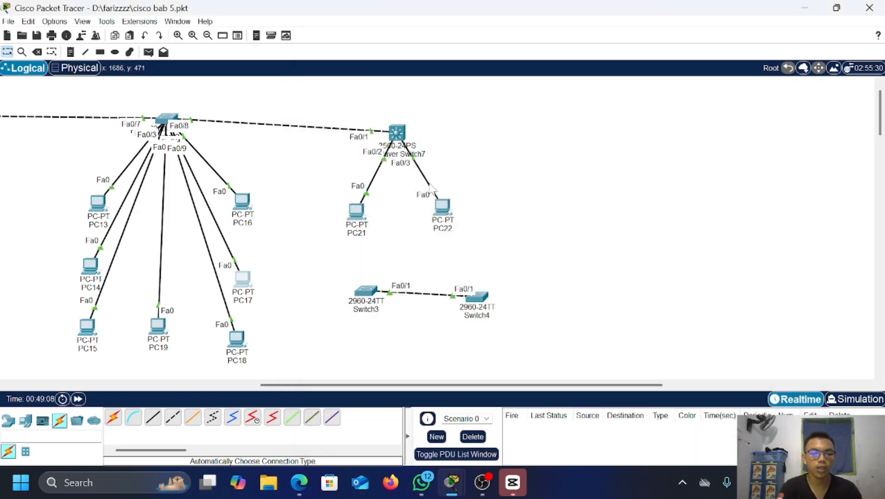
# Step: Set PC18's default gateway to 192.168.20.1 in its IP configuration and close the device window
pyautogui.click(232, 345)
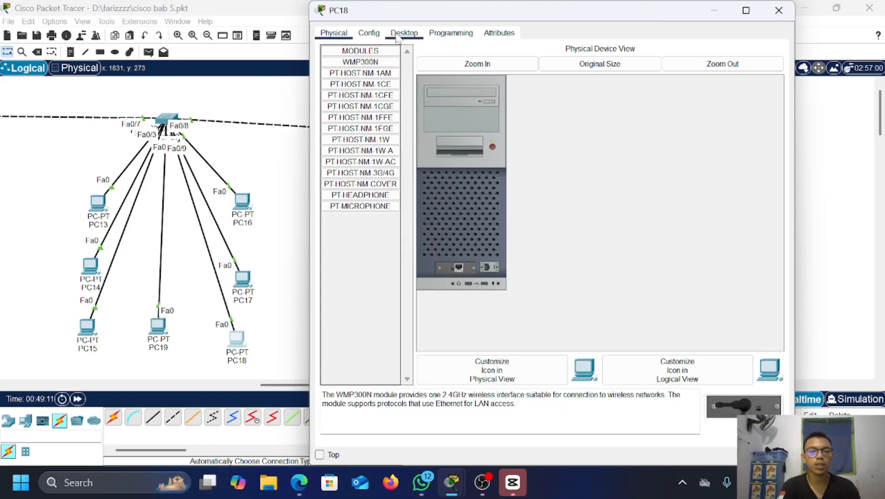
pyautogui.click(400, 33)
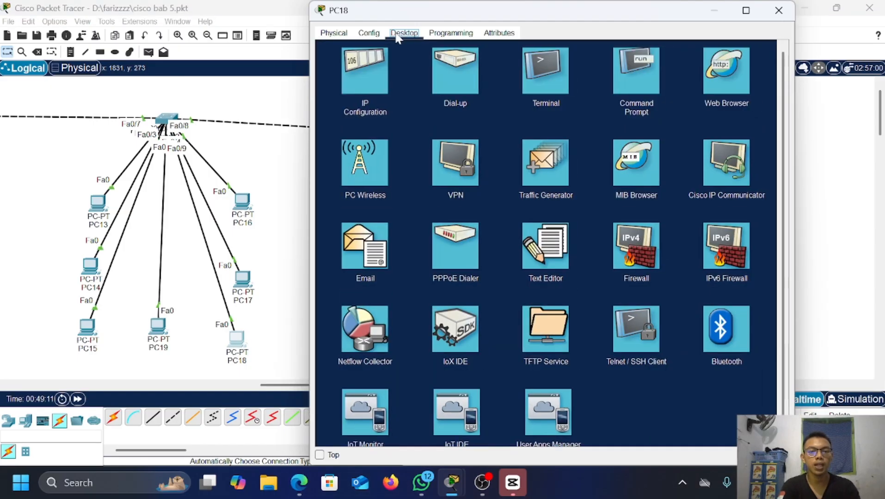
pyautogui.click(365, 70)
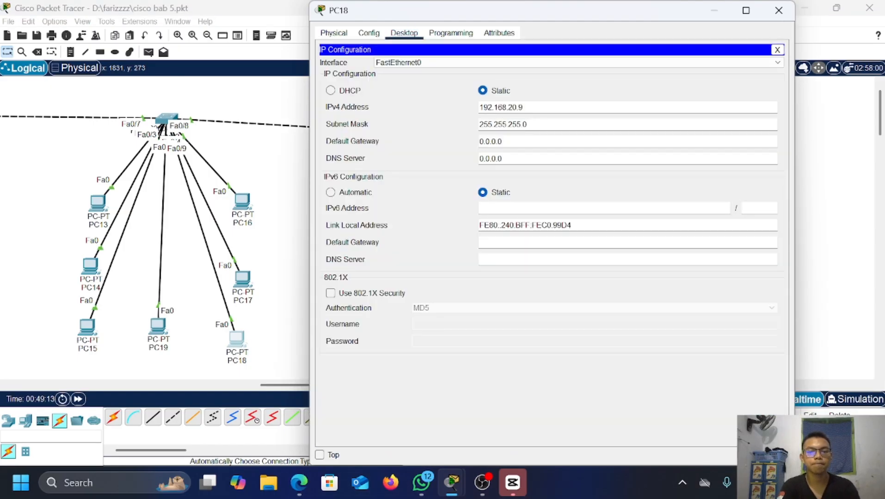
pyautogui.moveTo(503, 141); pyautogui.dragTo(461, 148)
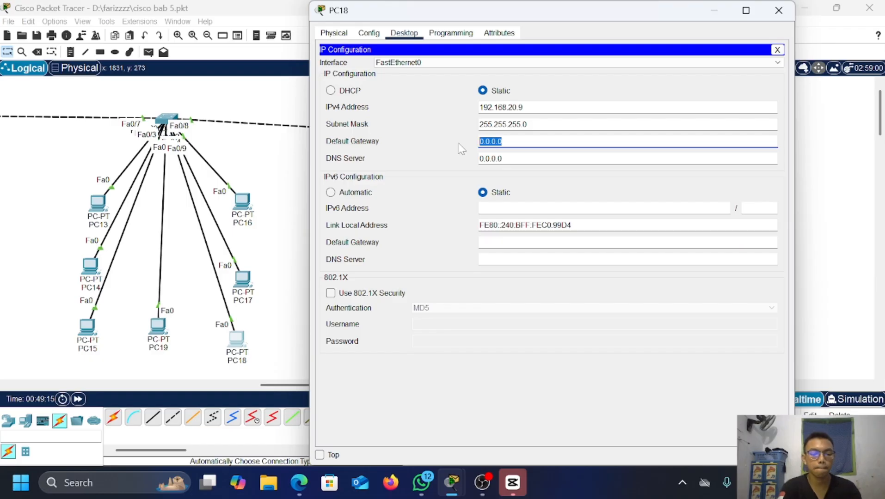
pyautogui.write('192.168.20.1')
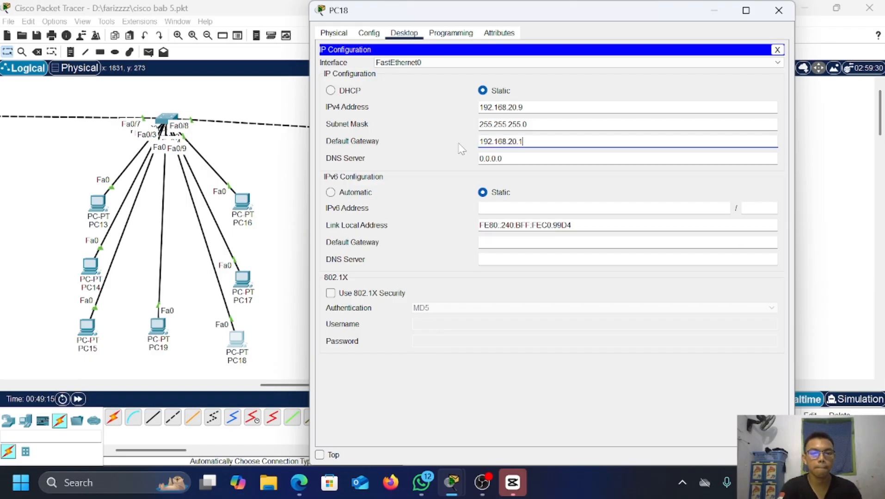
pyautogui.click(787, 8)
# Step: Create a DHCP pool named vlan10 in the command line of Multilayer Switch7
pyautogui.hscroll(-5, 583, 220)
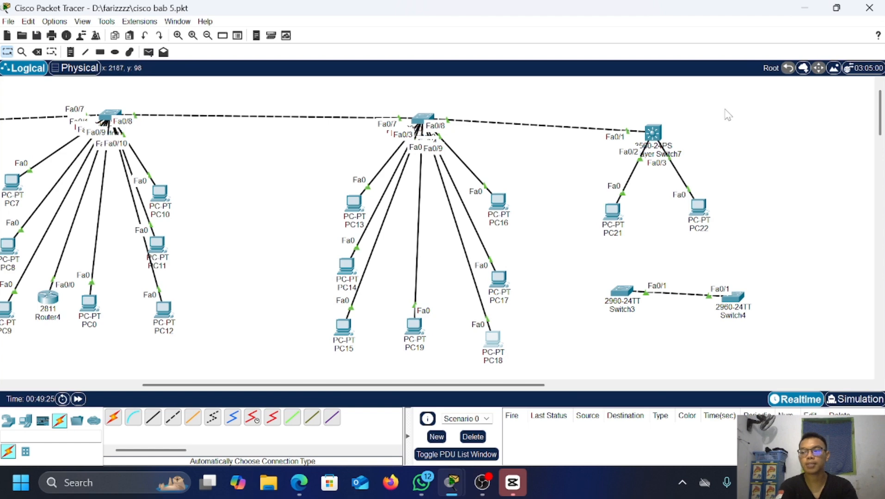
pyautogui.click(661, 134)
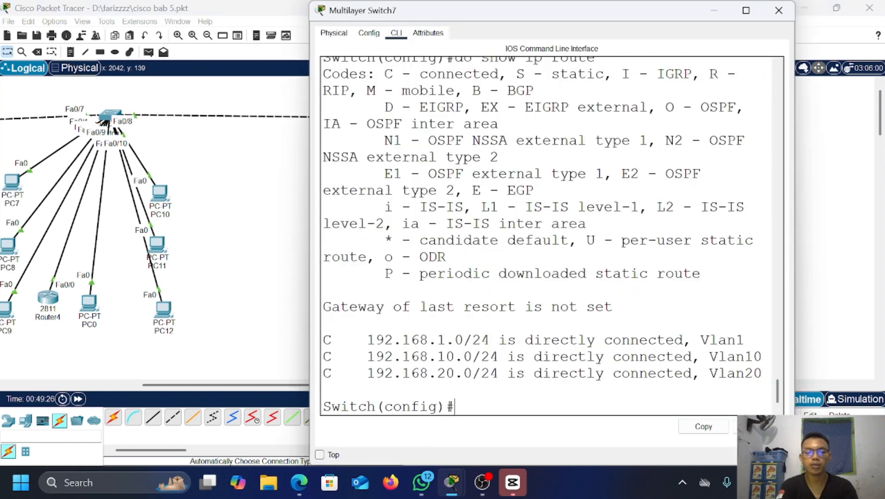
pyautogui.press('Return')
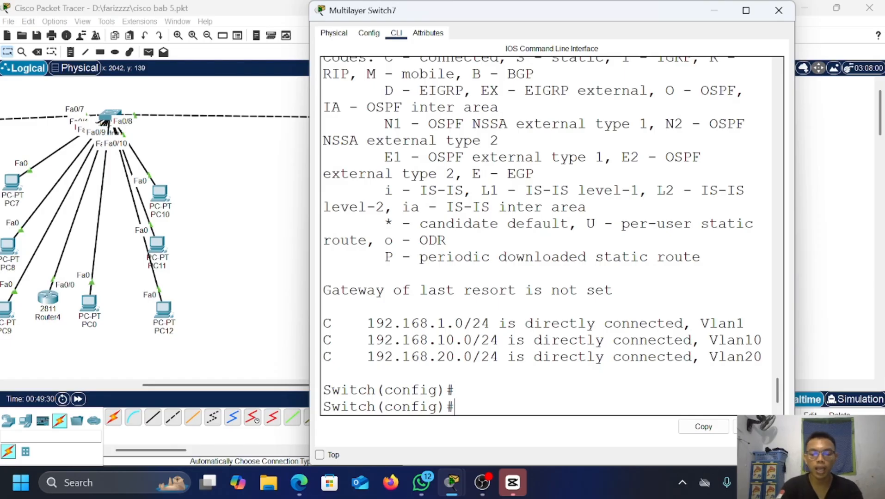
pyautogui.write('ip dhcp')
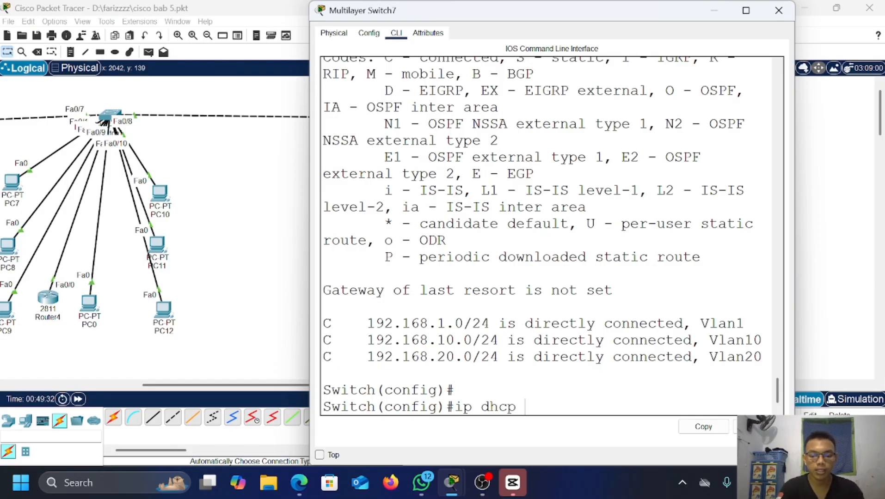
pyautogui.write(' pool')
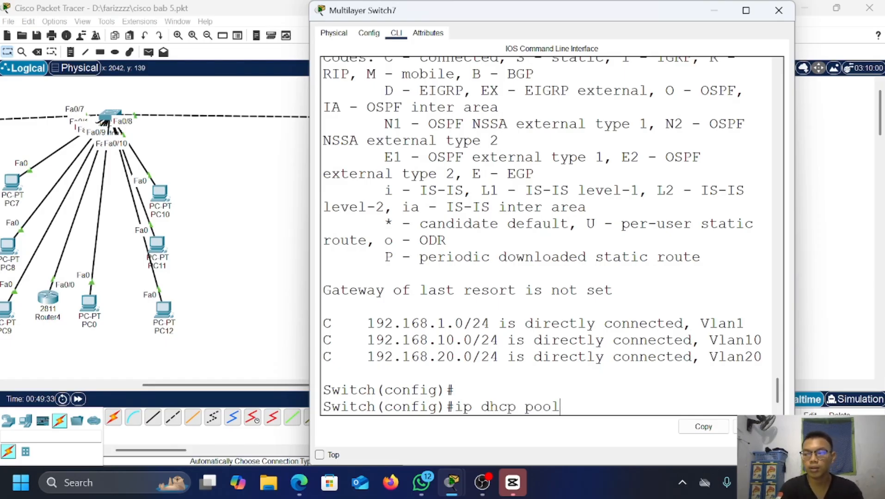
pyautogui.write('1')
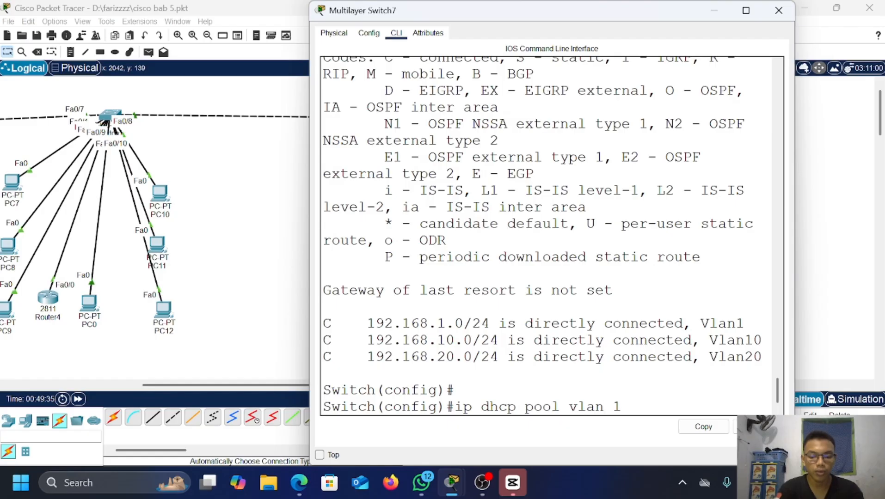
pyautogui.press('BackSpace')
pyautogui.press('BackSpace')
pyautogui.write('10')
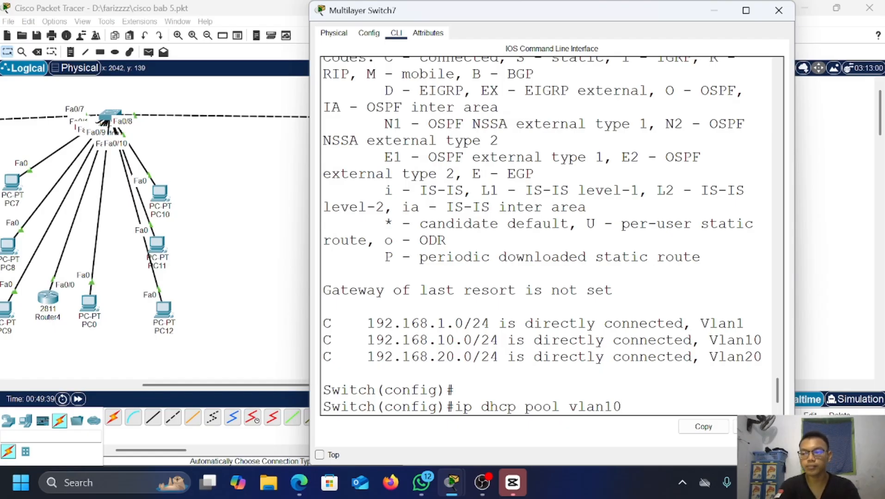
pyautogui.press('Return')
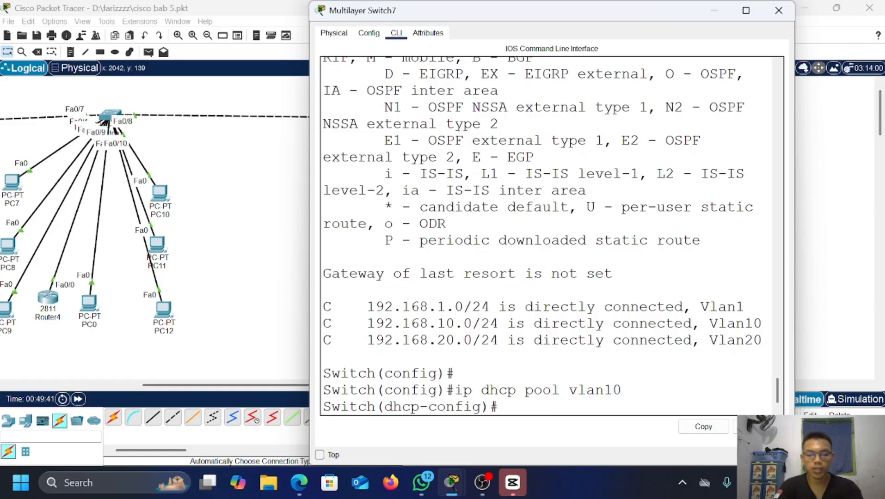
# Step: Assign network 192.168.10.0 with mask 255.255.255.0 to the vlan10 DHCP pool
pyautogui.write('network')
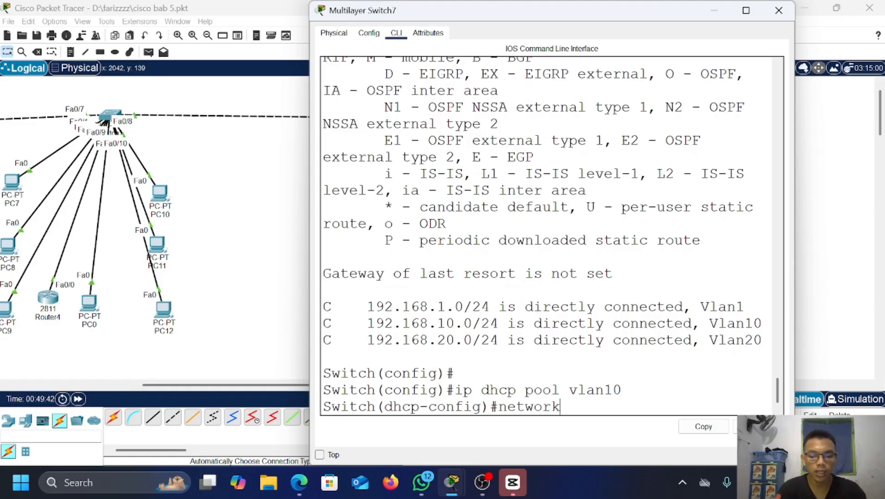
pyautogui.write(' 192.168')
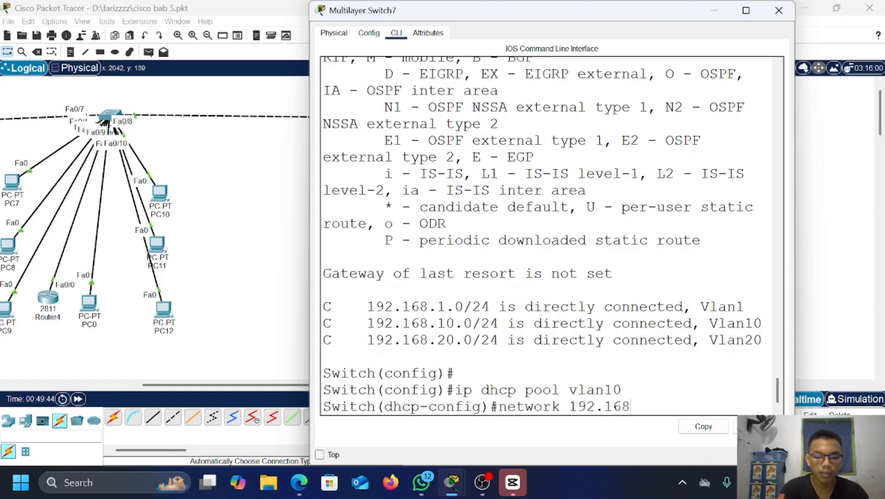
pyautogui.write('.10')
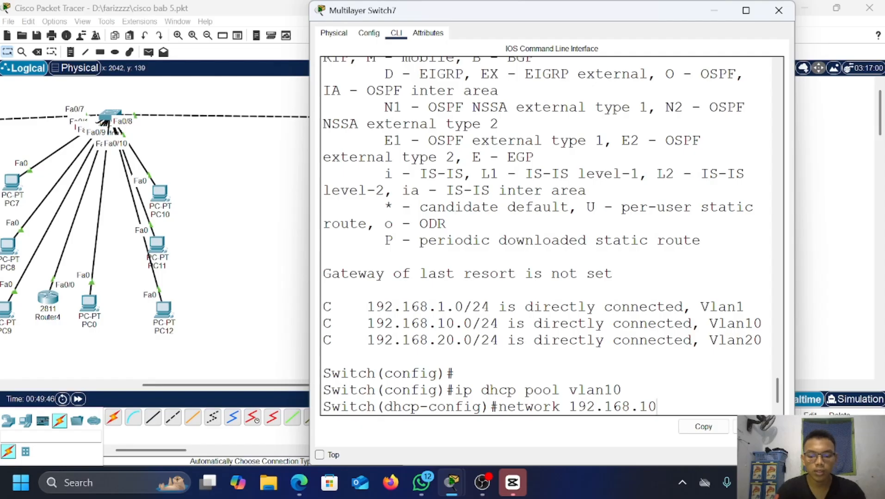
pyautogui.write('.0 255.')
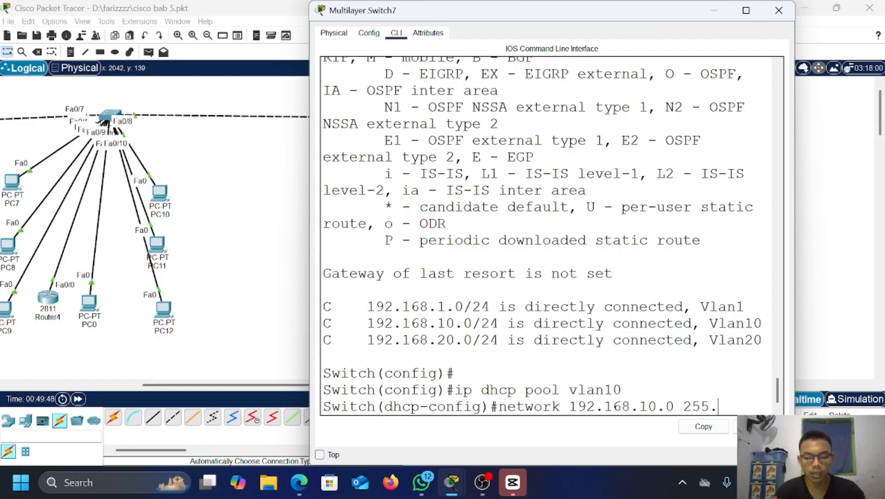
pyautogui.write('255.25')
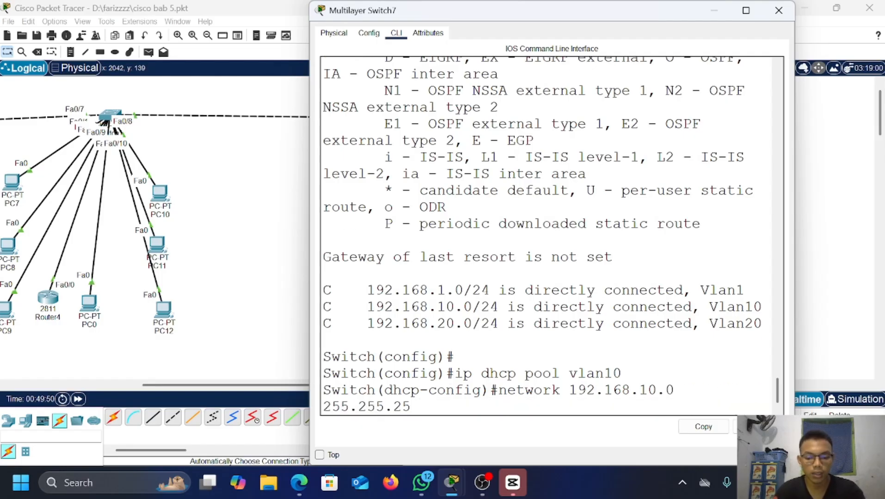
pyautogui.write('5.0')
pyautogui.press('Return')
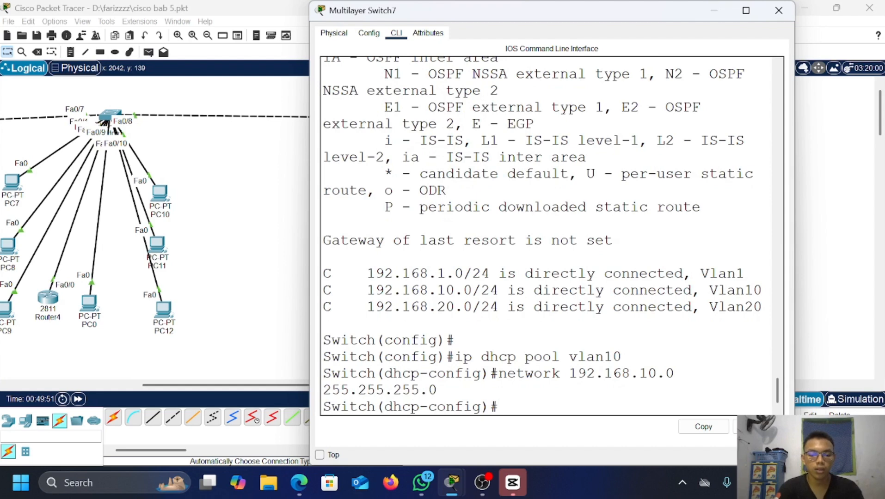
# Step: Set the default router of the vlan10 DHCP pool to 192.168.10.1
pyautogui.write('default')
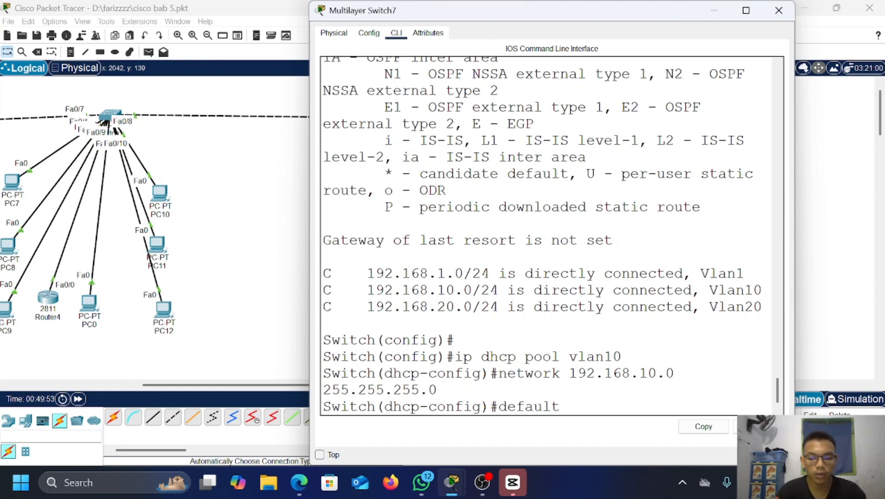
pyautogui.write('-route')
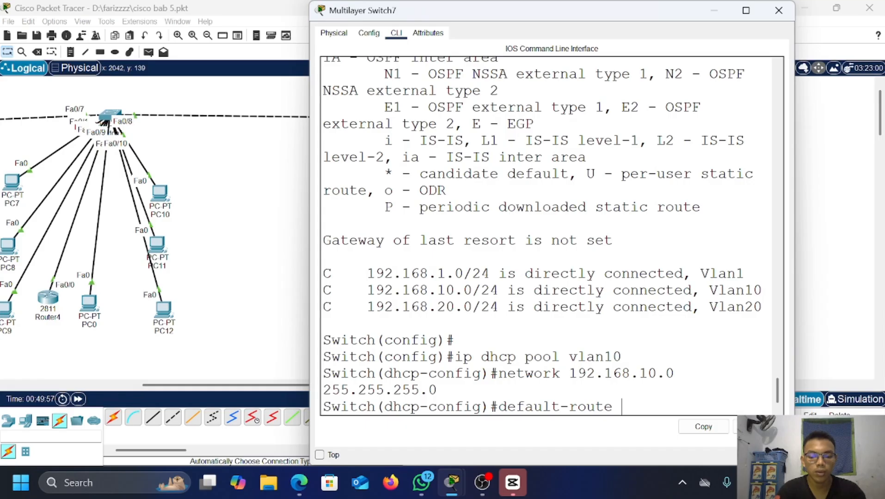
pyautogui.write(' 192.168.')
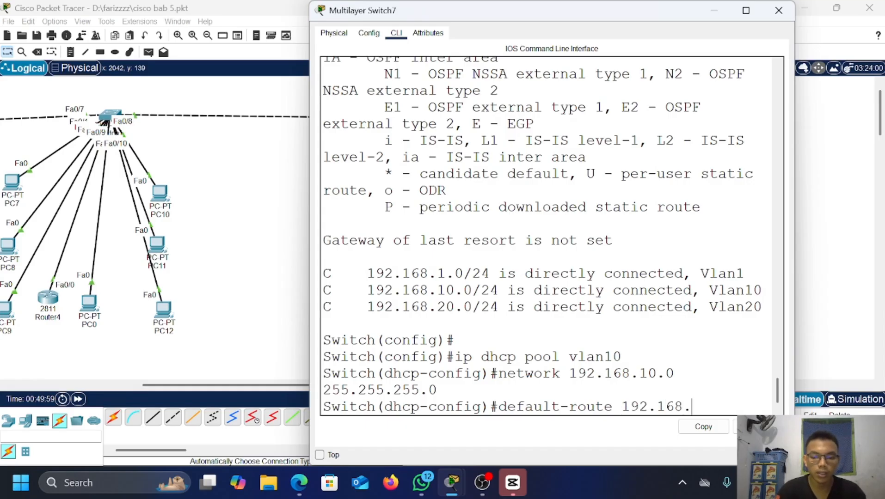
pyautogui.write('10.')
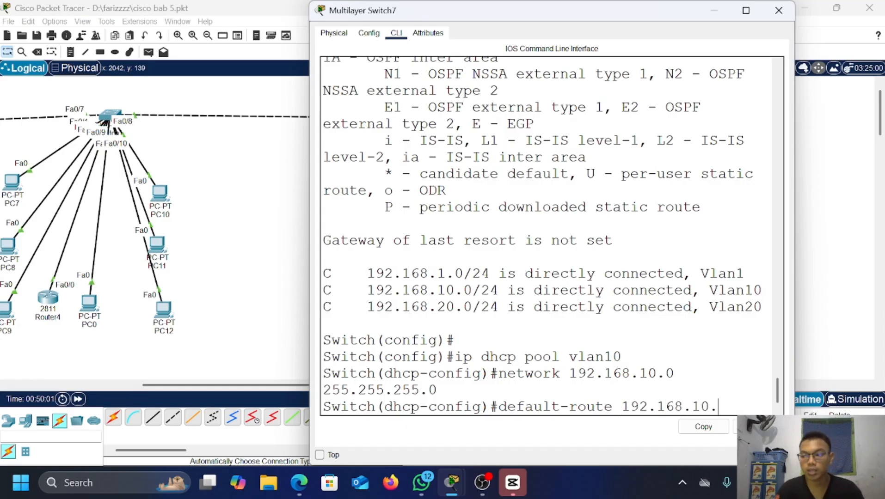
pyautogui.write('1')
pyautogui.press('Return')
# Step: Set the vlan10 pool's DNS server to 8.8.8.8 and exit to global configuration mode
pyautogui.write('d')
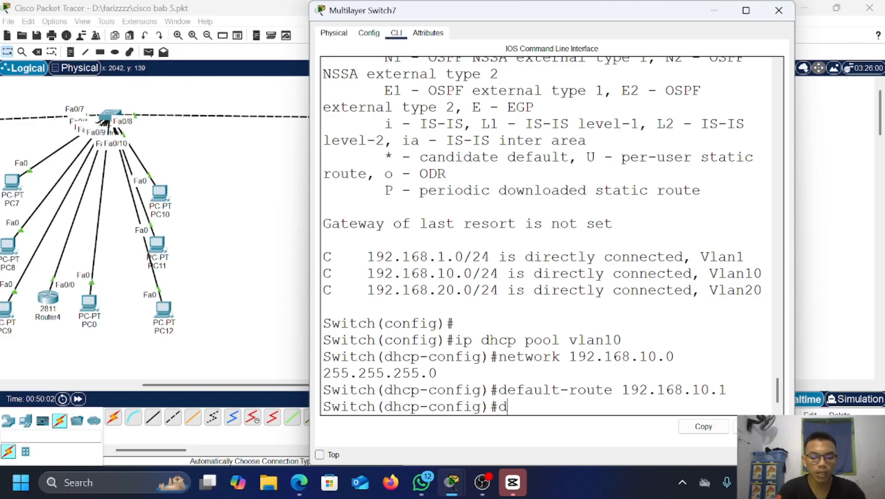
pyautogui.write('ns-server')
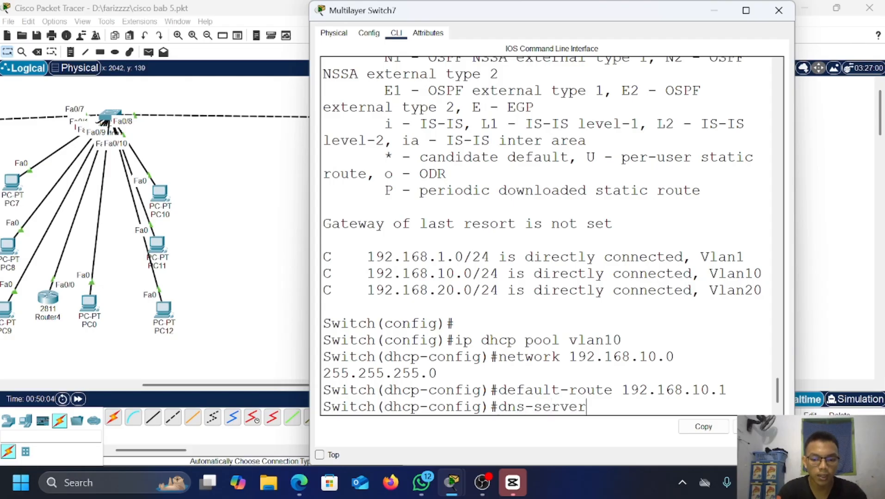
pyautogui.write(' 8.8.8.8')
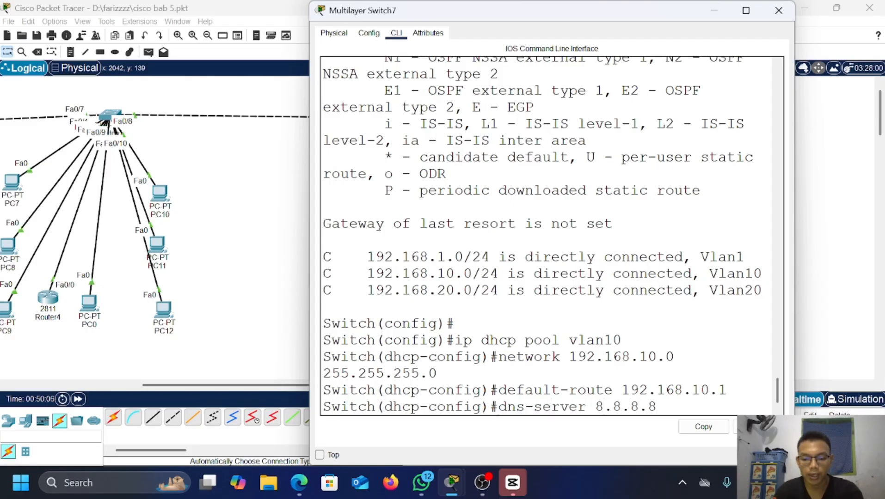
pyautogui.press('Return')
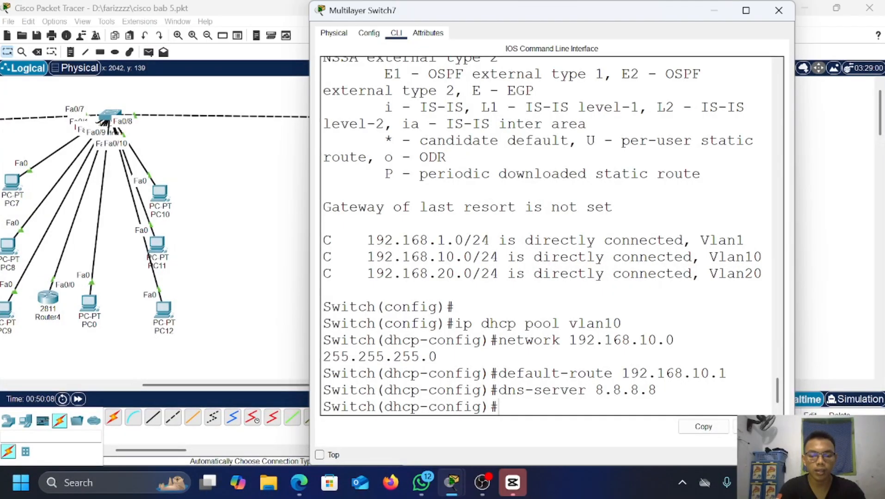
pyautogui.write('e')
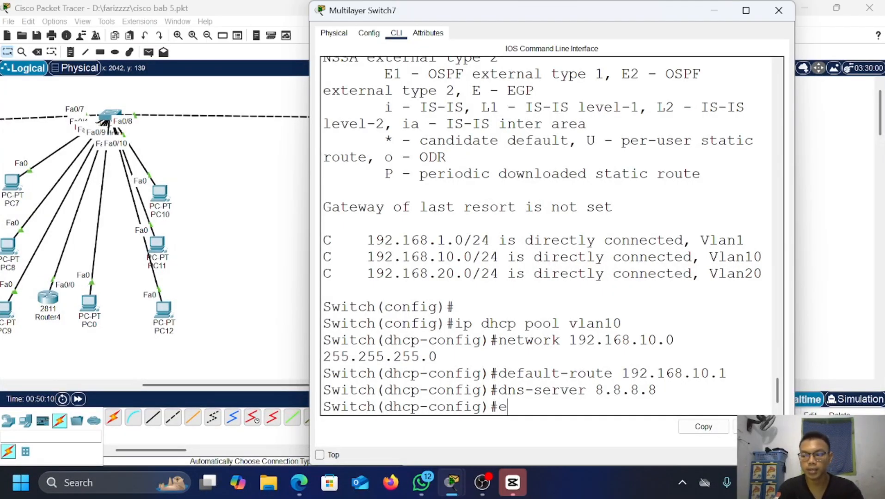
pyautogui.write('x')
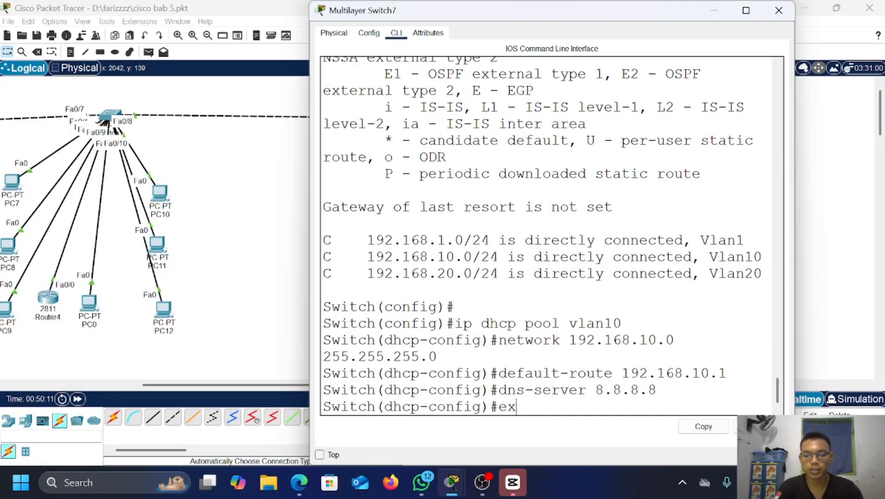
pyautogui.press('Return')
# Step: Create a second DHCP pool named vlan20 on the switch
pyautogui.write('ip')
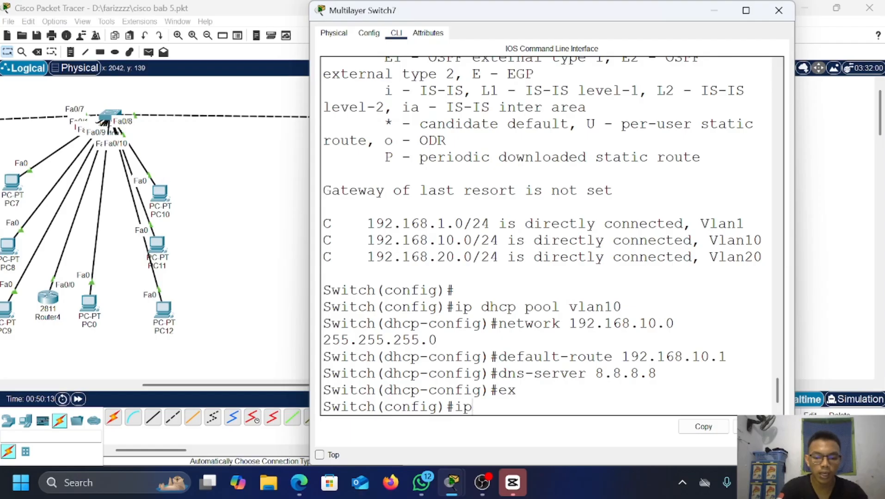
pyautogui.write(' dhcp poo')
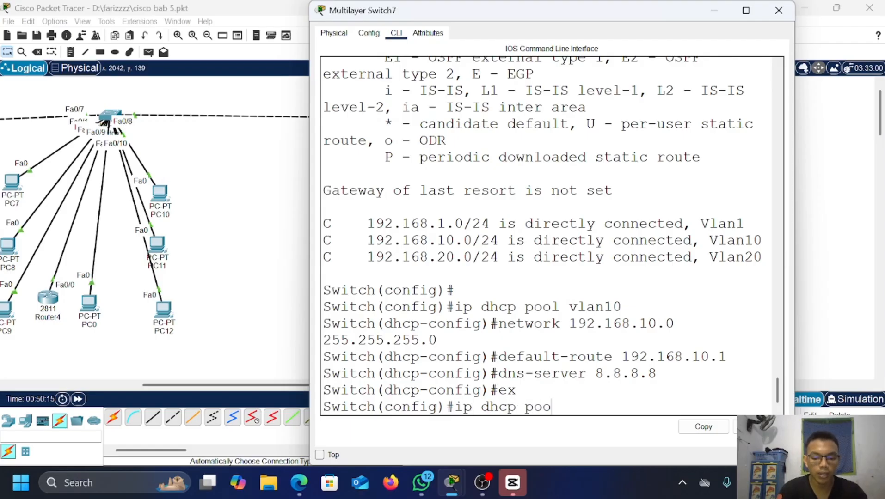
pyautogui.write('l vlan20')
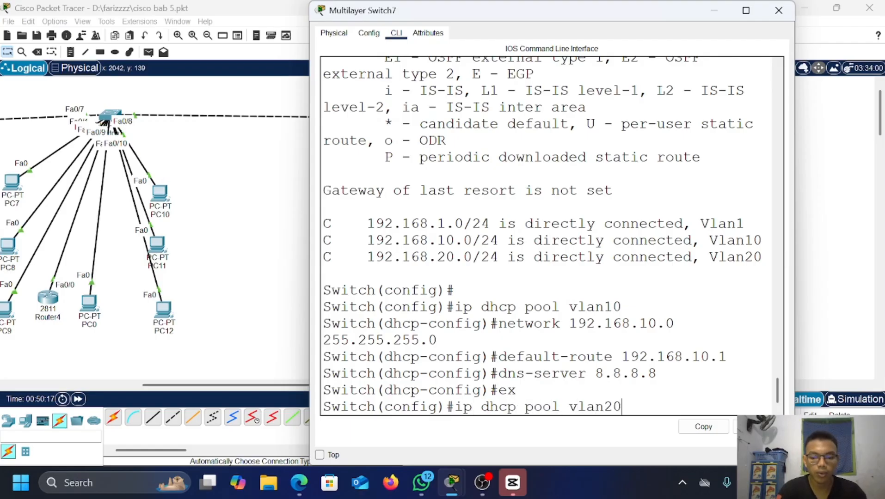
pyautogui.press('Return')
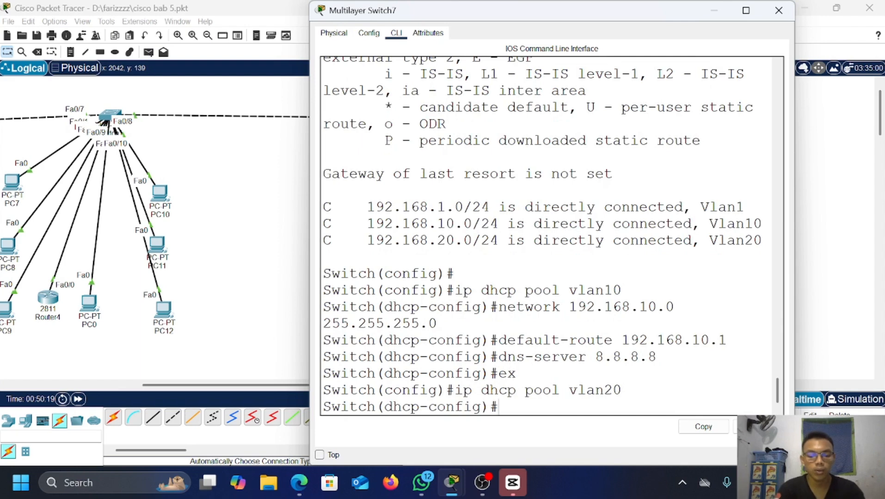
# Step: Assign network 192.168.20.0 with mask 255.255.255.0 to the vlan20 DHCP pool
pyautogui.write('network')
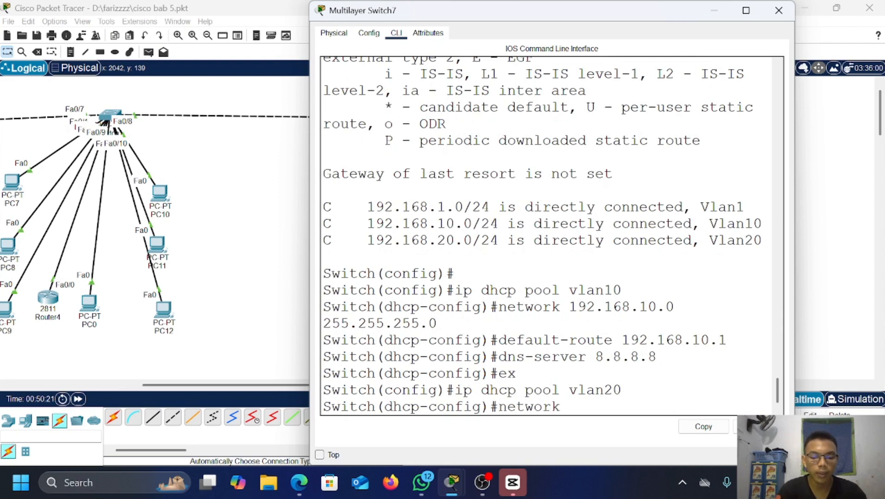
pyautogui.write(' 192.168')
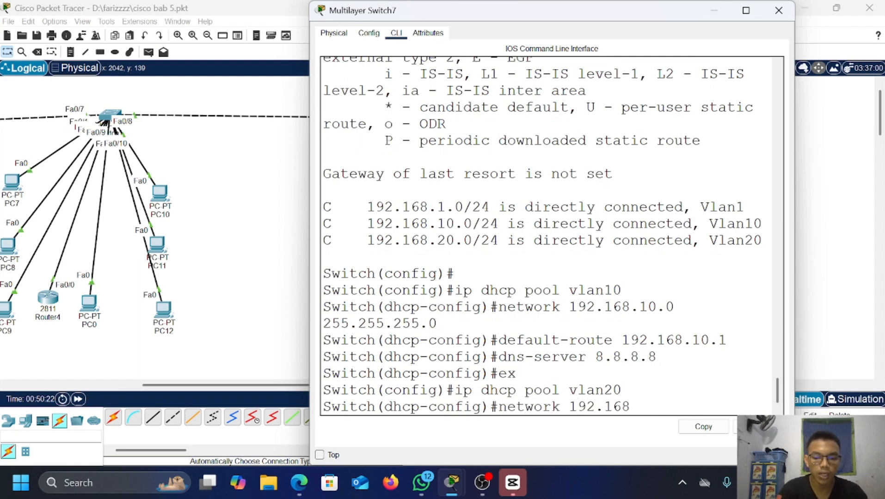
pyautogui.write('.20.0')
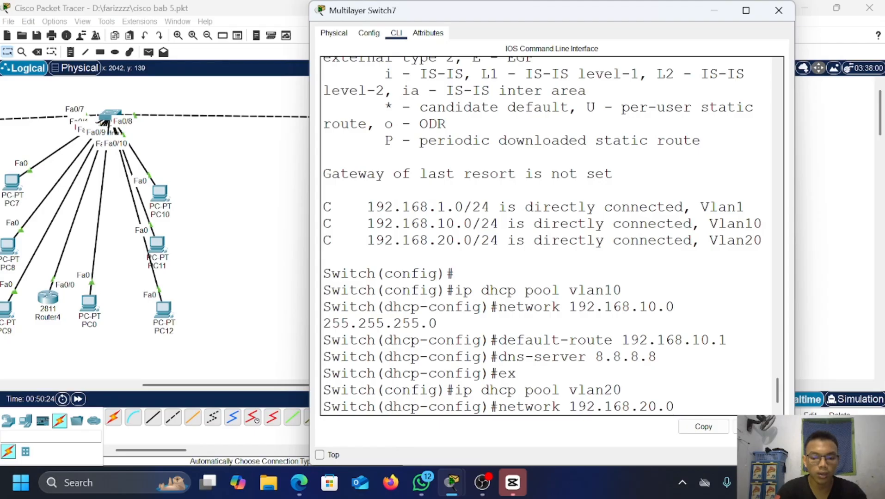
pyautogui.write(' 25')
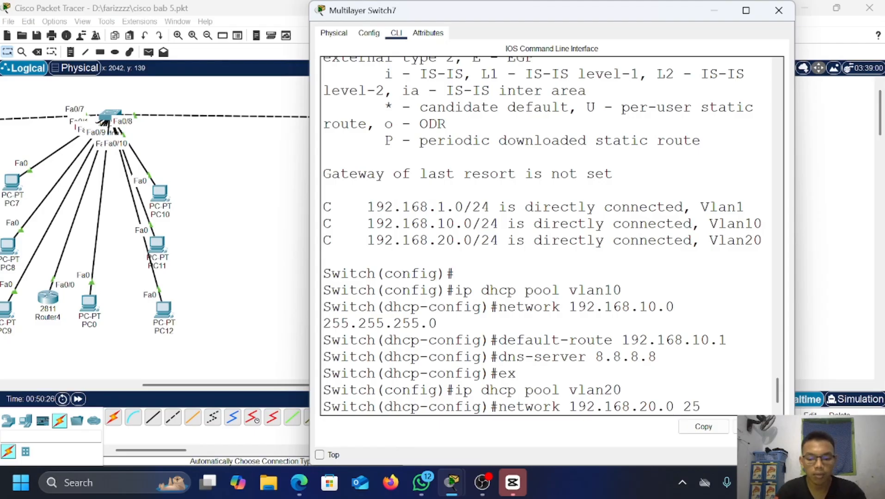
pyautogui.write('5.255.255.0')
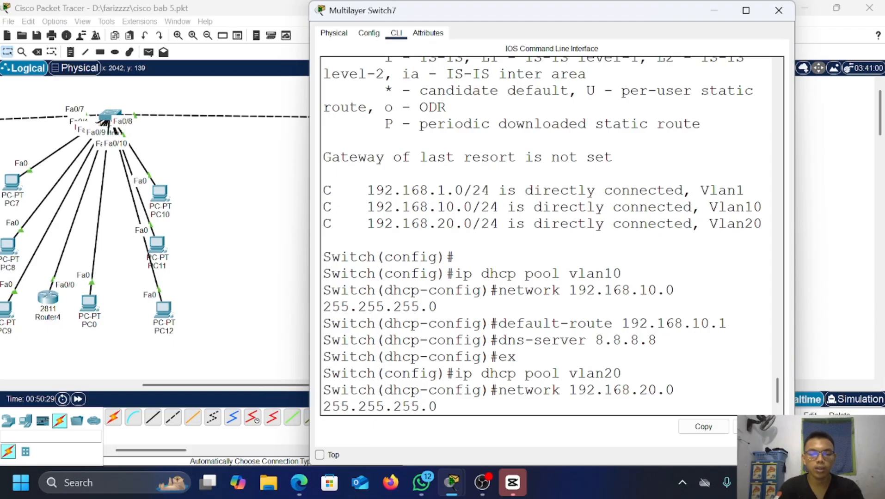
pyautogui.press('Return')
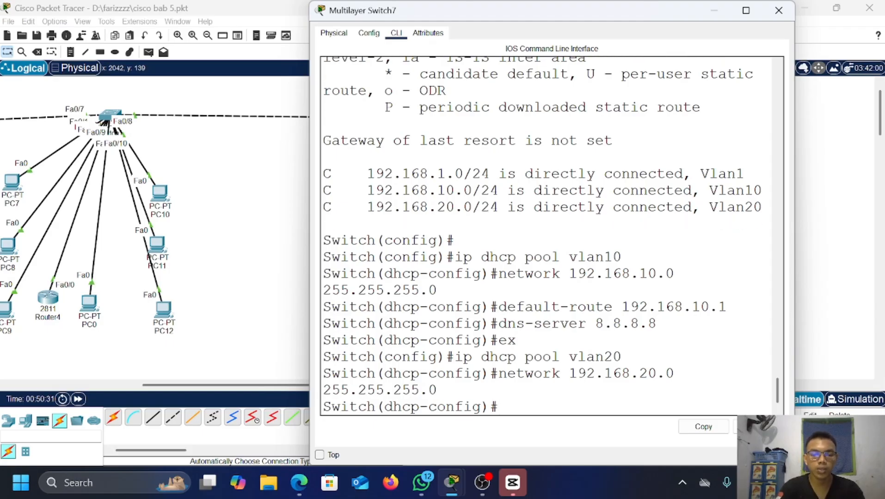
# Step: Set the default router of the vlan20 DHCP pool to 192.168.20.1
pyautogui.write('default')
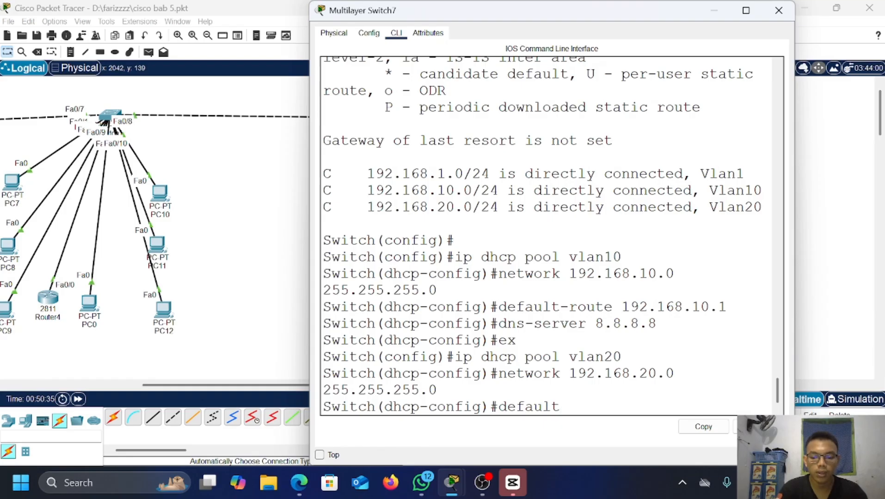
pyautogui.write('-route 192')
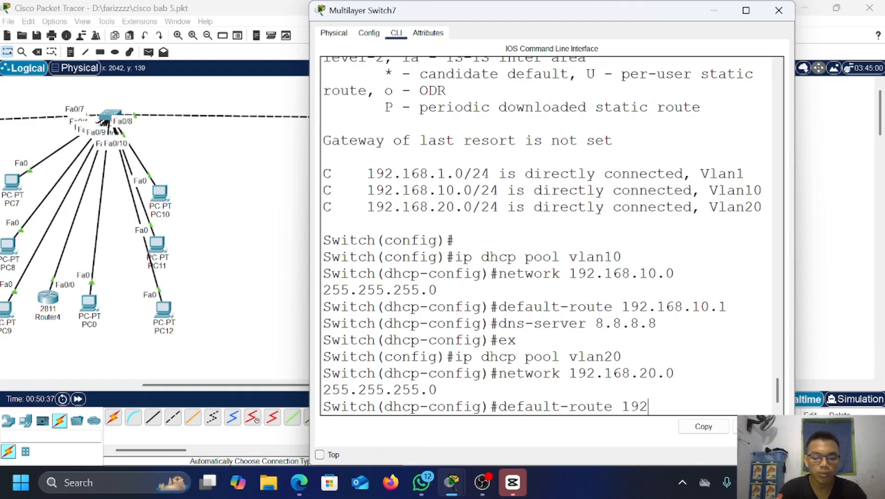
pyautogui.write('.168.20')
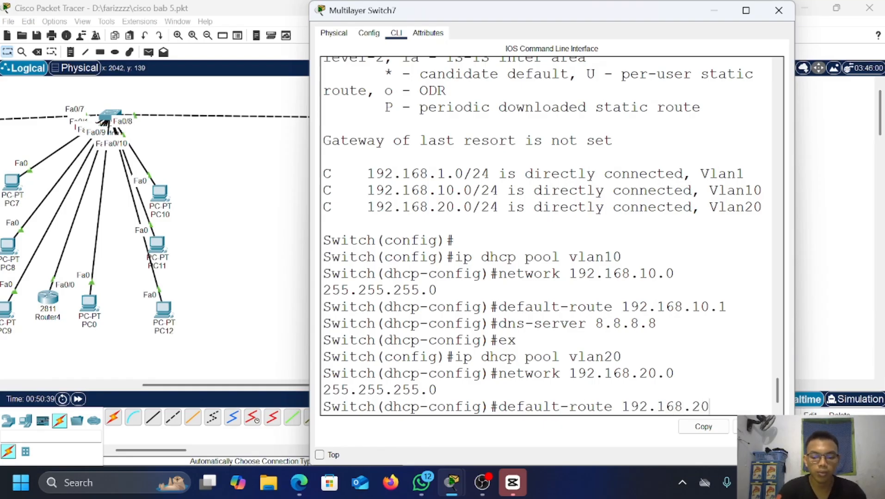
pyautogui.write('.1')
pyautogui.press('Return')
pyautogui.write('d')
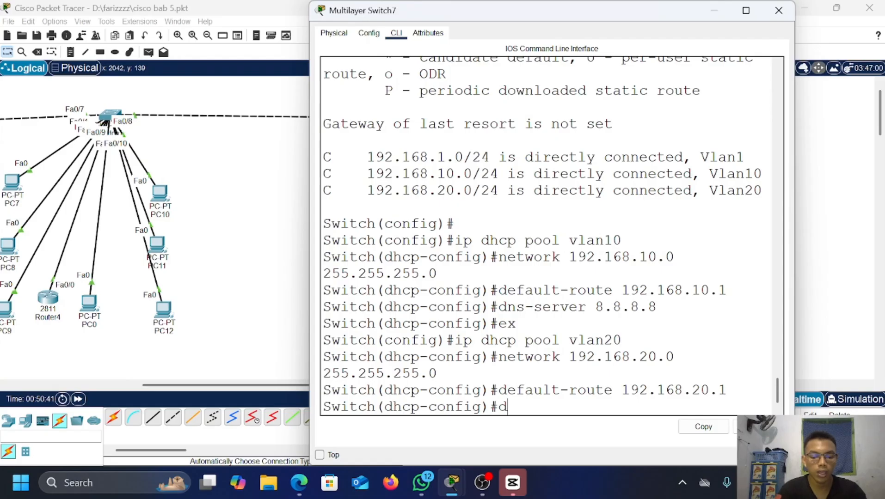
pyautogui.write('ns-server')
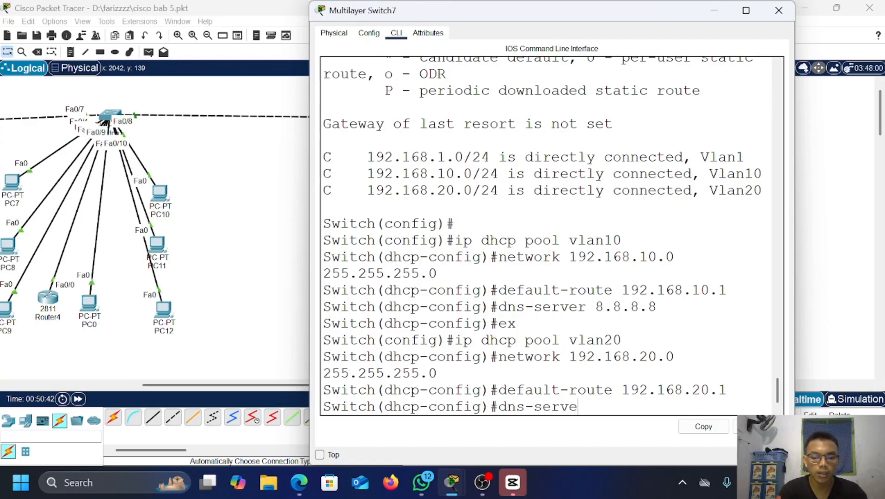
pyautogui.press('Return')
pyautogui.write('8.8.8.8')
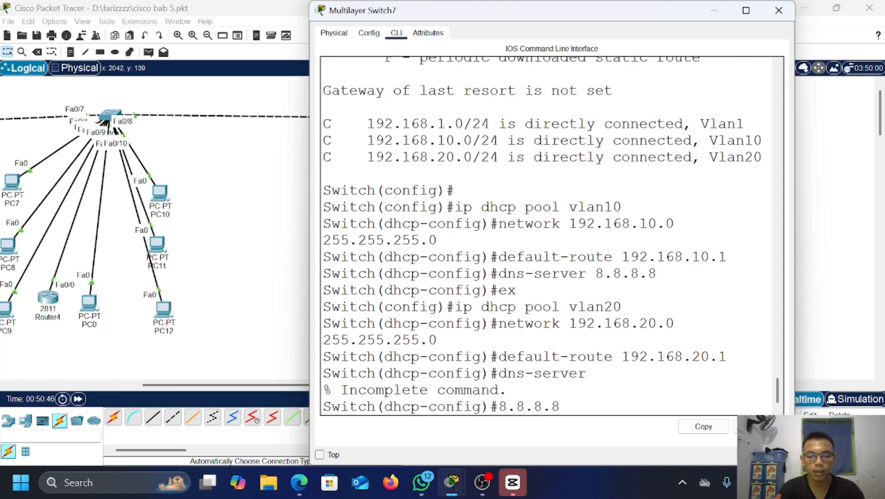
pyautogui.press('BackSpace')
pyautogui.press('BackSpace')
pyautogui.press('BackSpace')
pyautogui.press('BackSpace')
pyautogui.press('BackSpace')
pyautogui.press('BackSpace')
pyautogui.press('BackSpace')
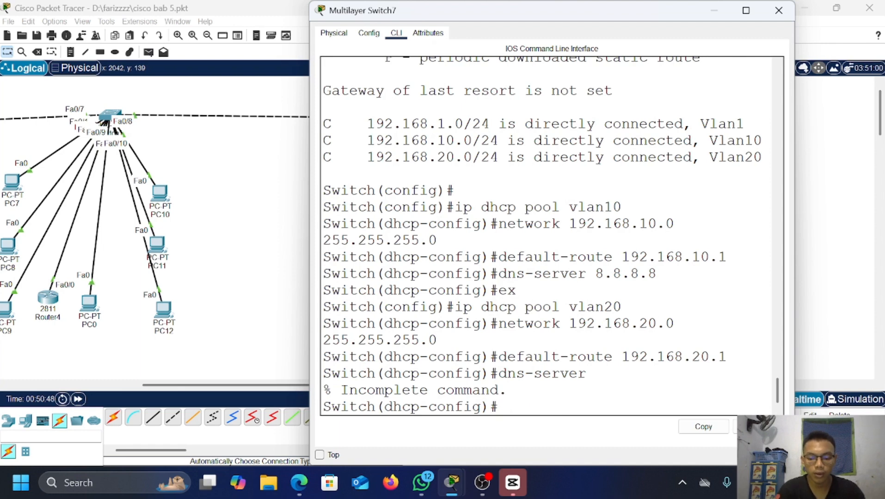
# Step: Set the vlan20 pool's DNS server to 8.8.8.8 and exit to global configuration mode
pyautogui.press('Up')
pyautogui.write('9.9.9')
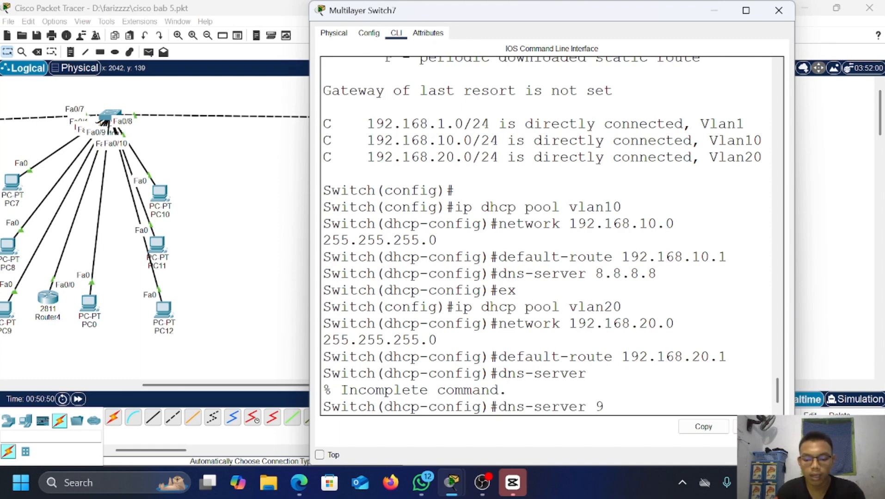
pyautogui.press('BackSpace')
pyautogui.press('BackSpace')
pyautogui.press('BackSpace')
pyautogui.press('BackSpace')
pyautogui.press('BackSpace')
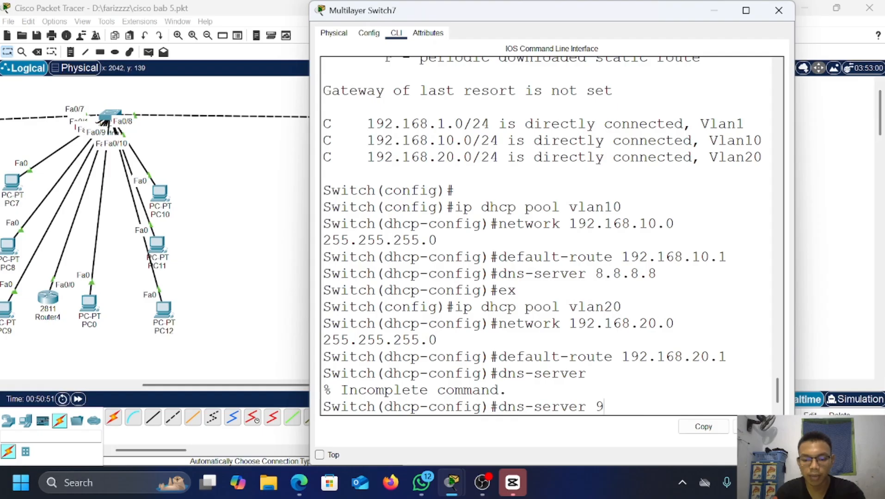
pyautogui.write('8.8.8.8')
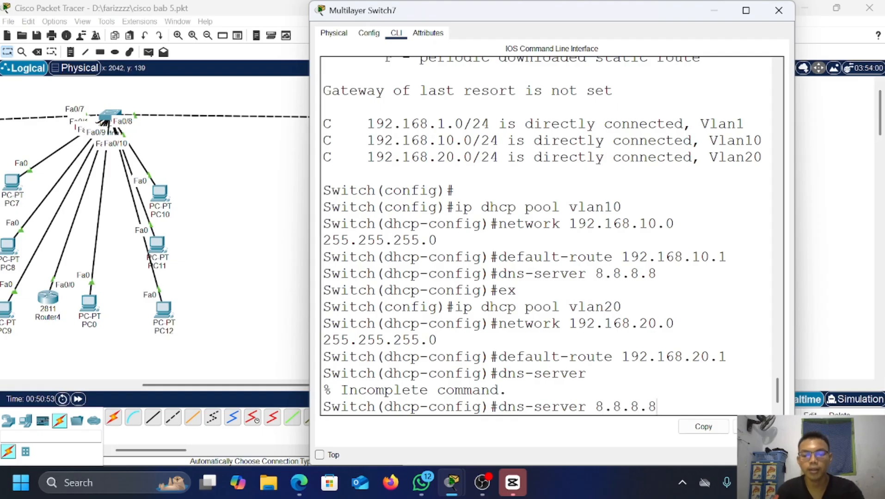
pyautogui.press('Return')
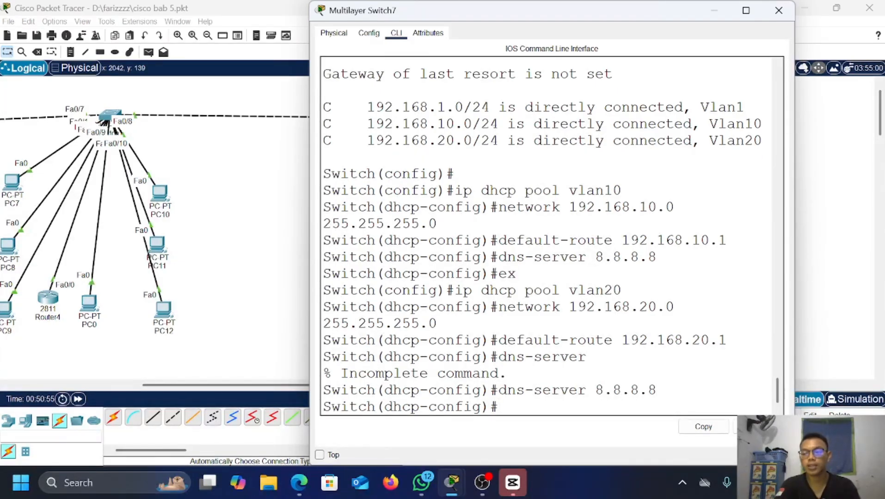
pyautogui.write('ex')
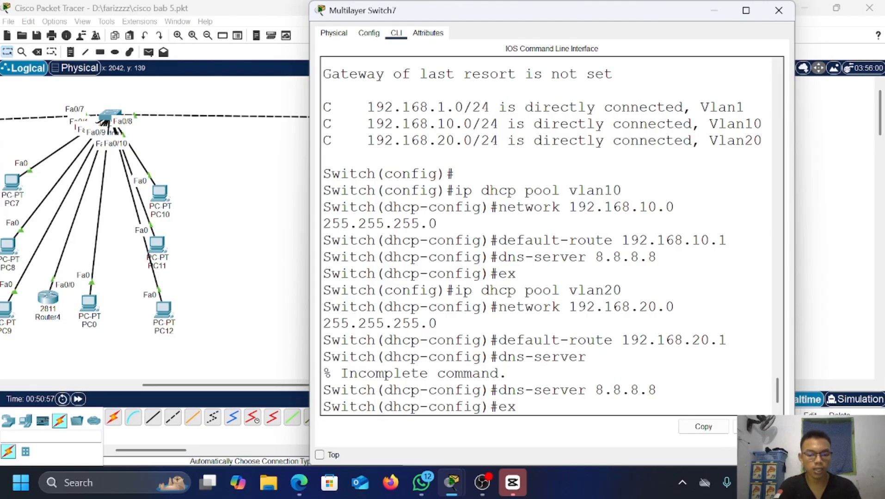
pyautogui.press('Return')
# Step: Create a third DHCP pool named vlan1 on the switch
pyautogui.write('itch(config)#i')
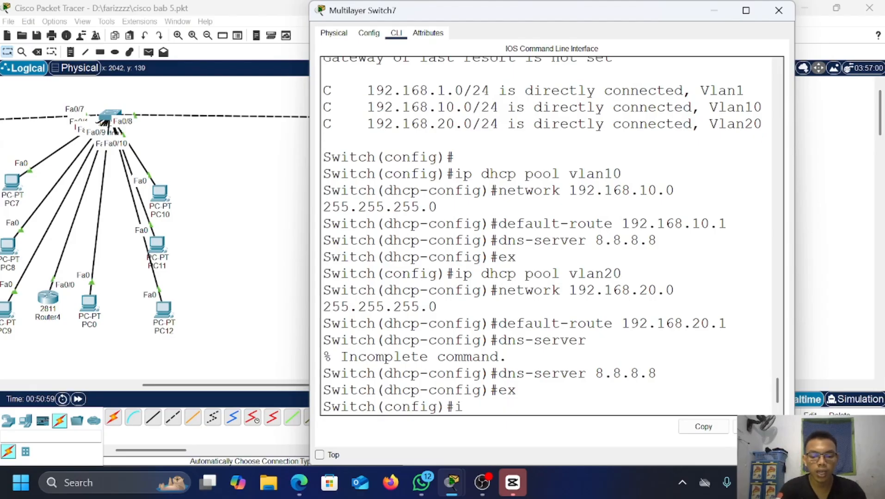
pyautogui.write('p dhcp')
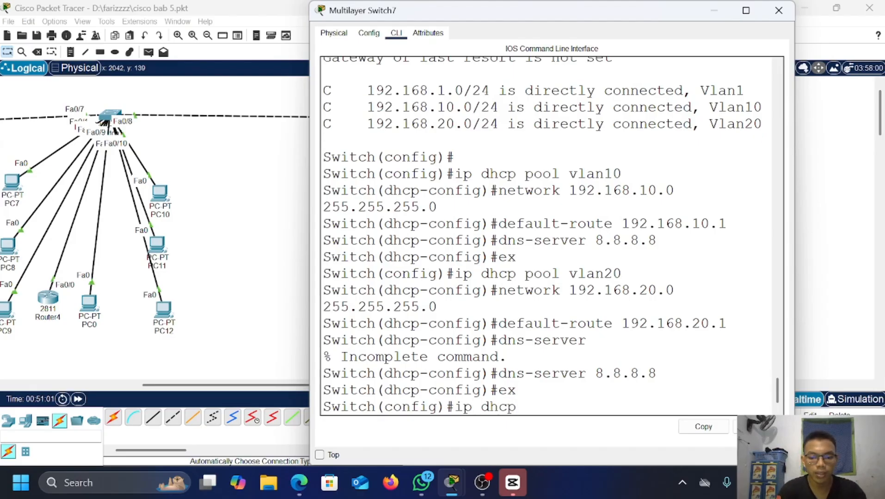
pyautogui.write(' pool')
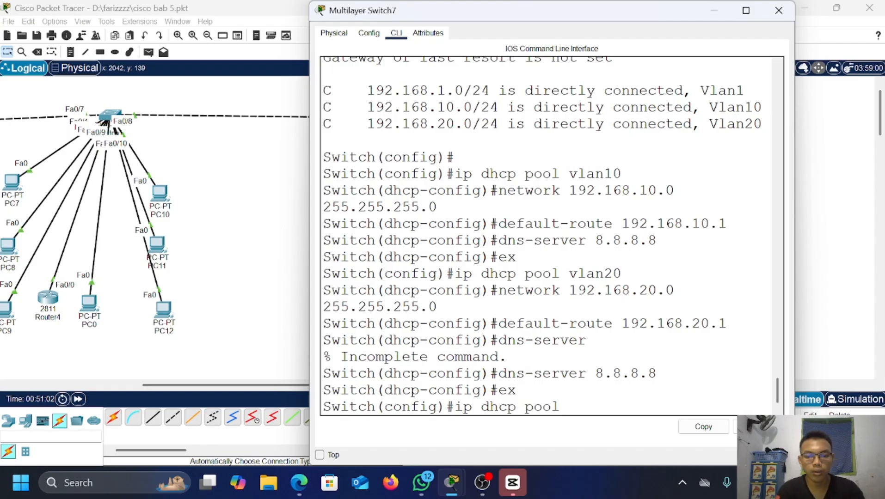
pyautogui.write(' vlan')
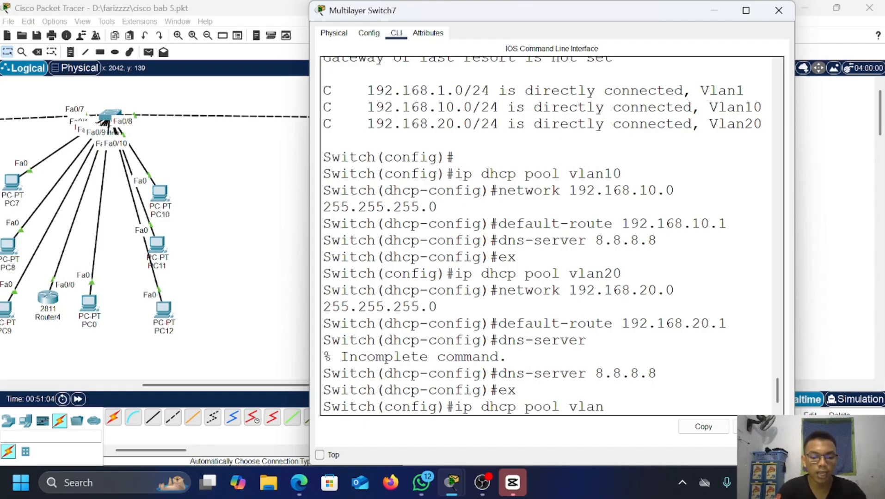
pyautogui.write('1')
pyautogui.press('Return')
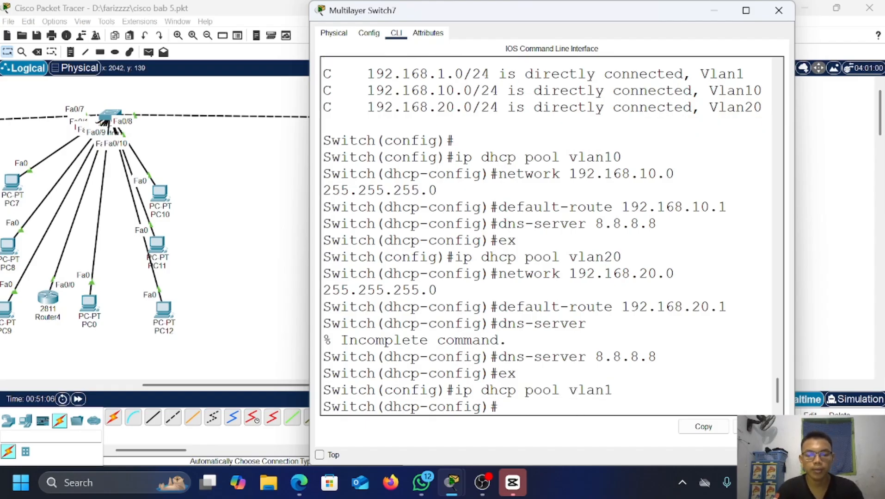
# Step: Assign network 192.168.1.0 with mask 255.255.255.0 to the vlan1 DHCP pool
pyautogui.write('n')
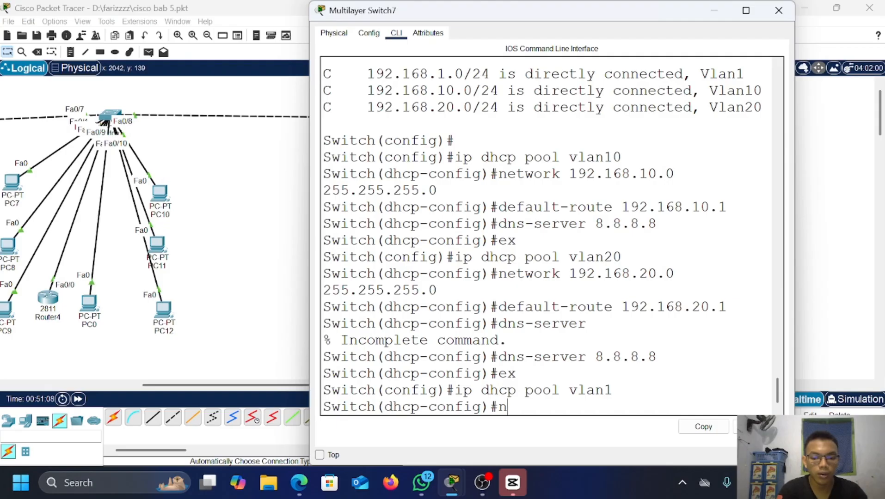
pyautogui.write('twork')
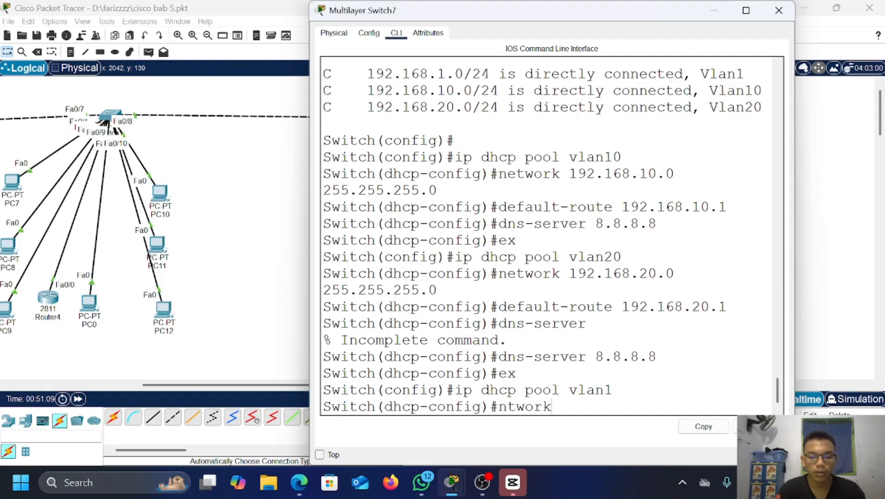
pyautogui.press('Left')
pyautogui.press('Left')
pyautogui.press('Left')
pyautogui.press('Left')
pyautogui.press('Left')
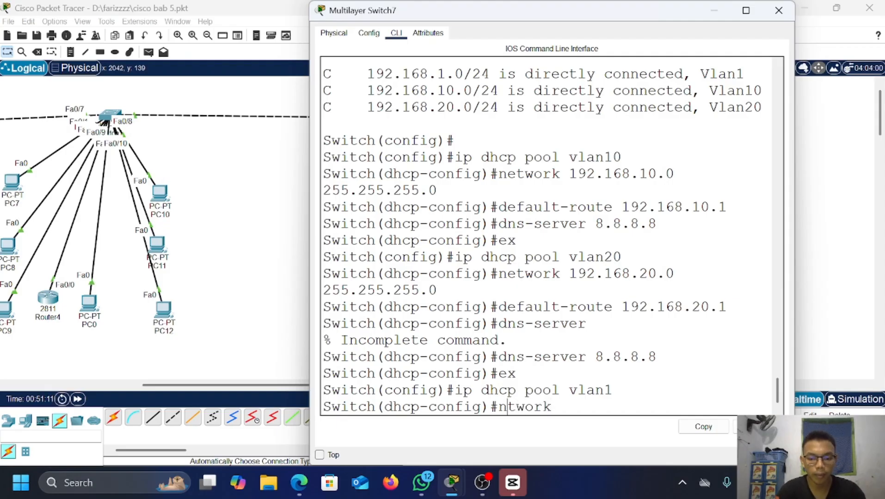
pyautogui.write('e')
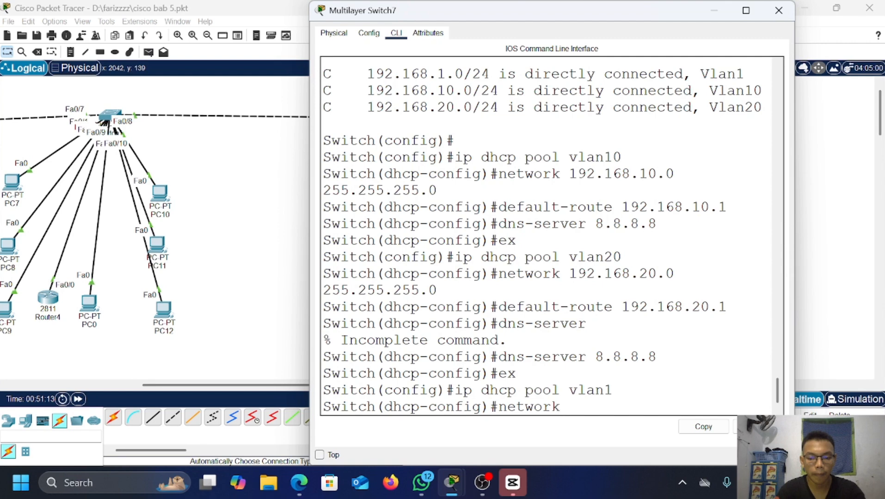
pyautogui.write(' 1')
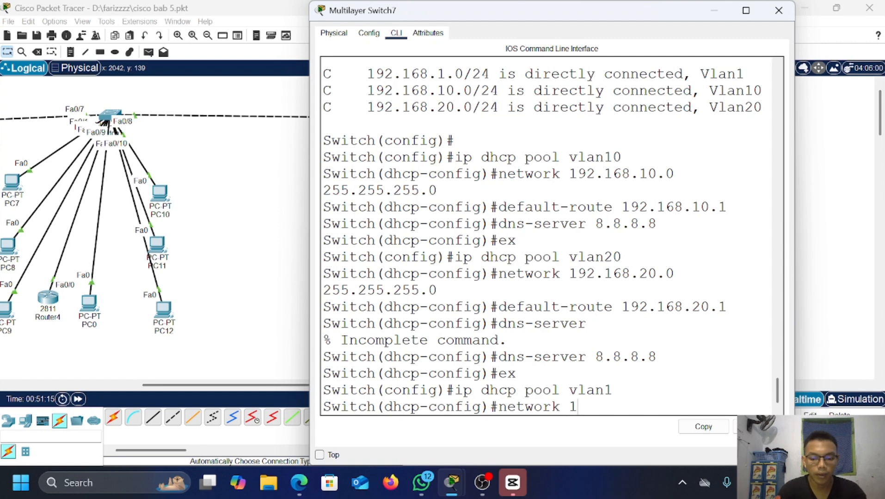
pyautogui.write('92.168')
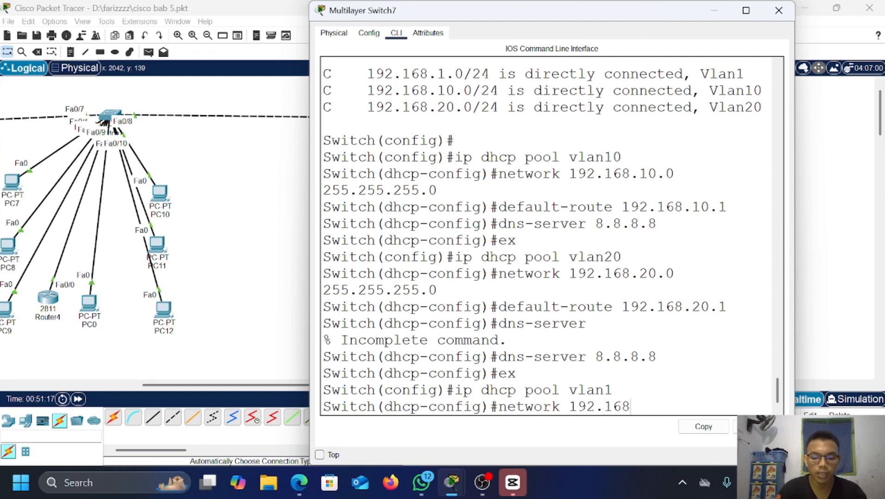
pyautogui.write('.1.0 2')
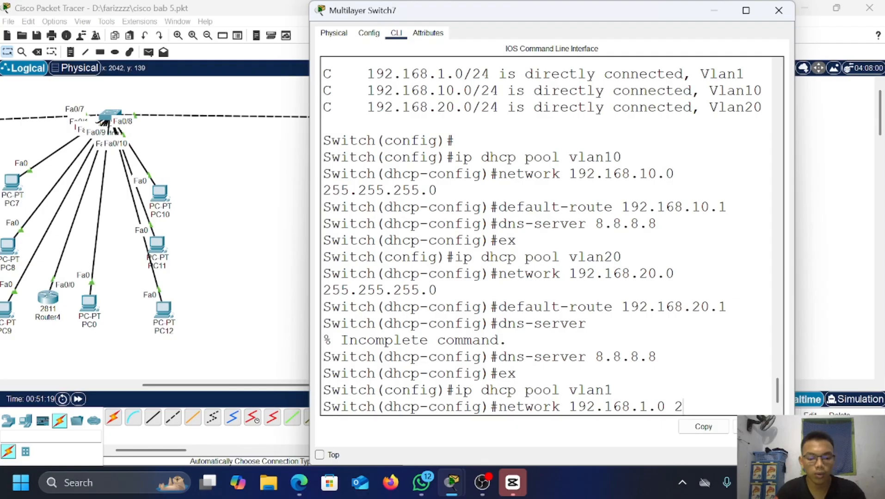
pyautogui.write('55.255.2')
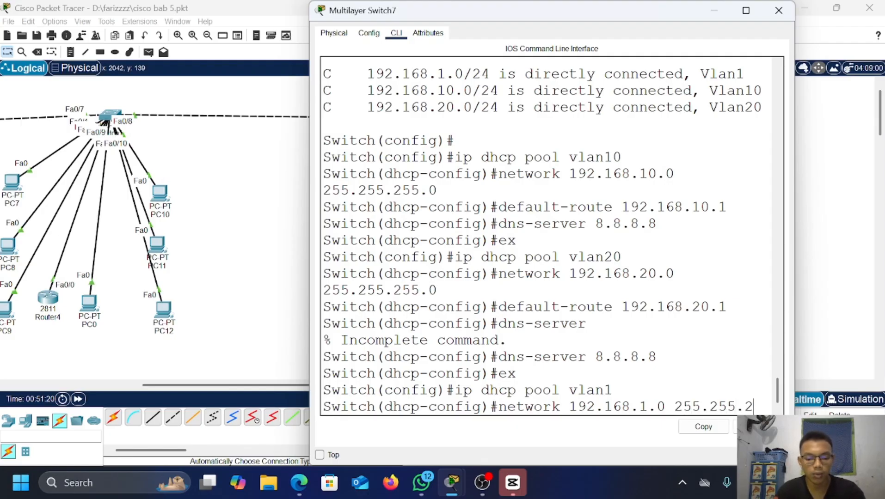
pyautogui.write('55.255.0')
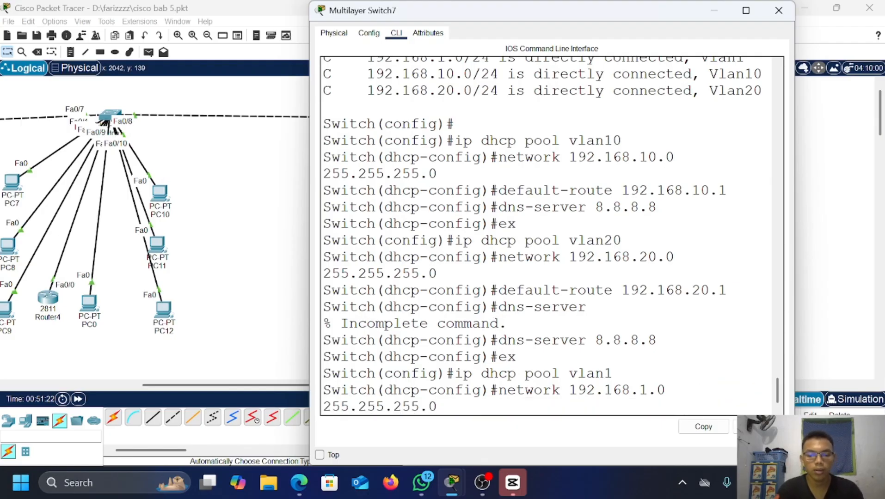
pyautogui.press('Return')
# Step: Set the default router of the vlan1 DHCP pool to 192.168.1.1
pyautogui.write('defaul')
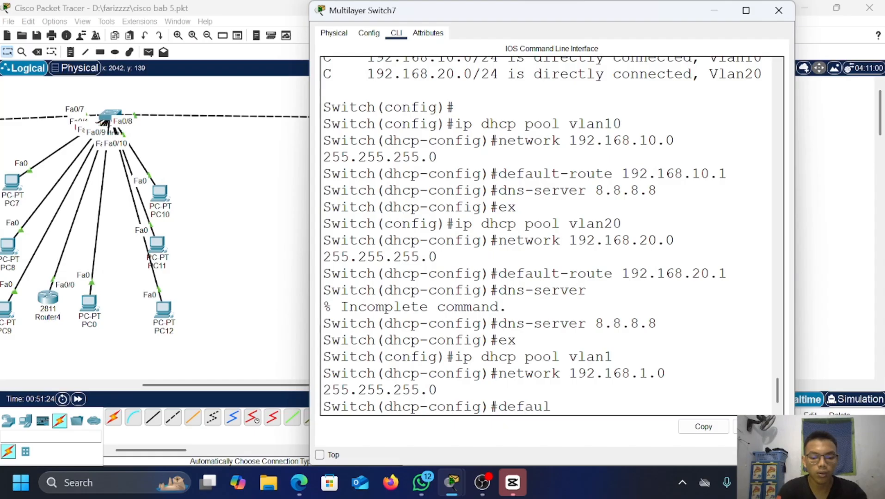
pyautogui.write('t route')
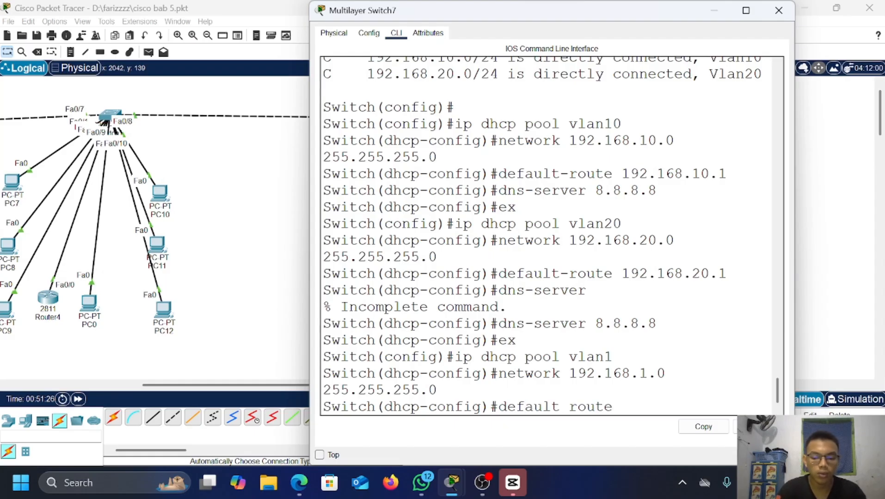
pyautogui.press('Left')
pyautogui.press('Left')
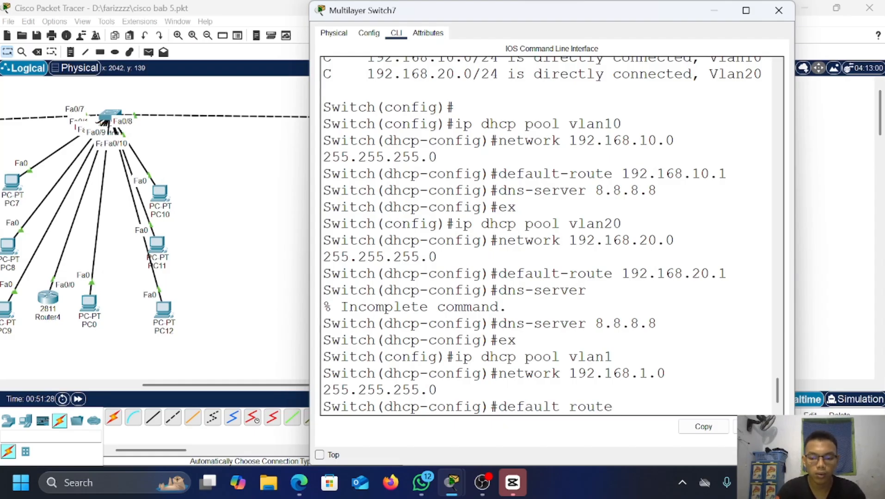
pyautogui.press('BackSpace')
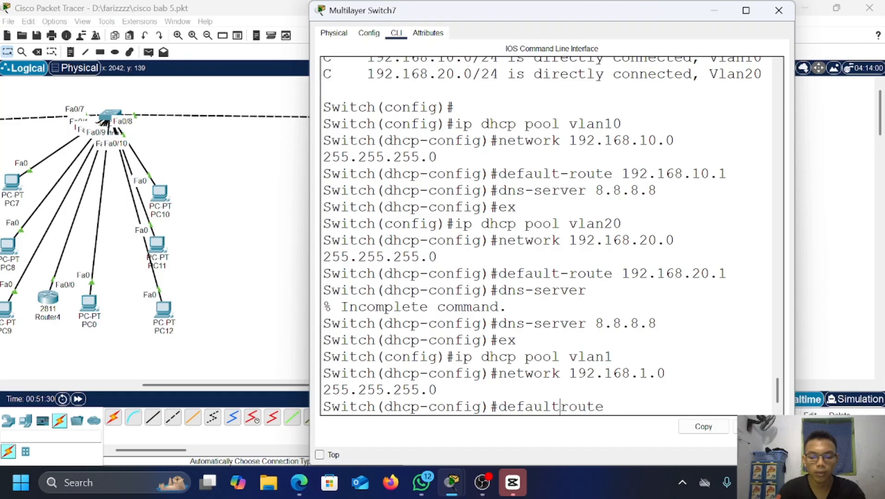
pyautogui.write('-')
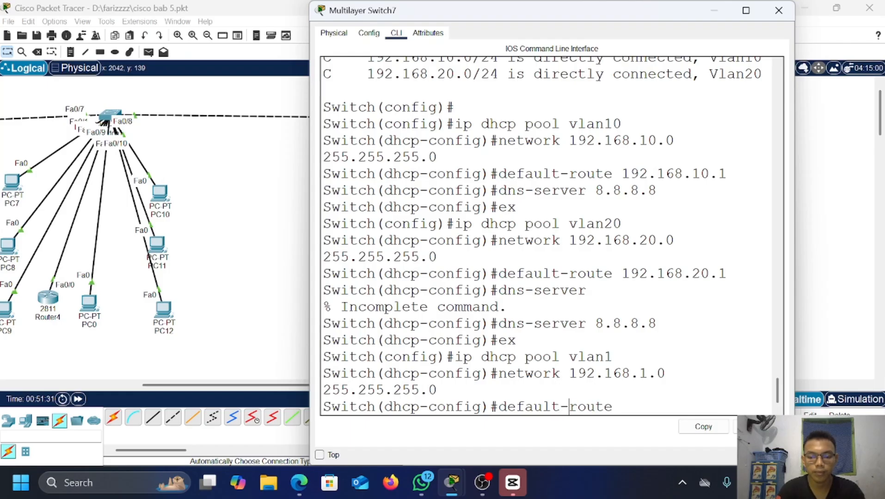
pyautogui.press('BackSpace')
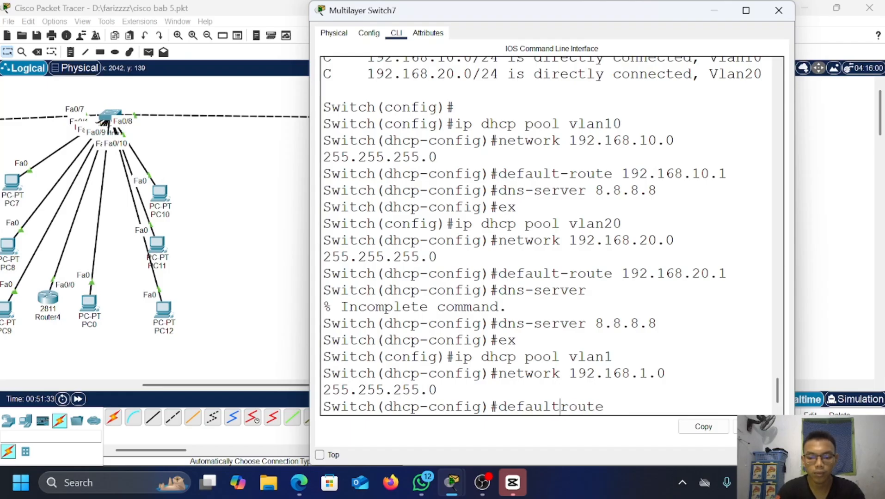
pyautogui.write('-')
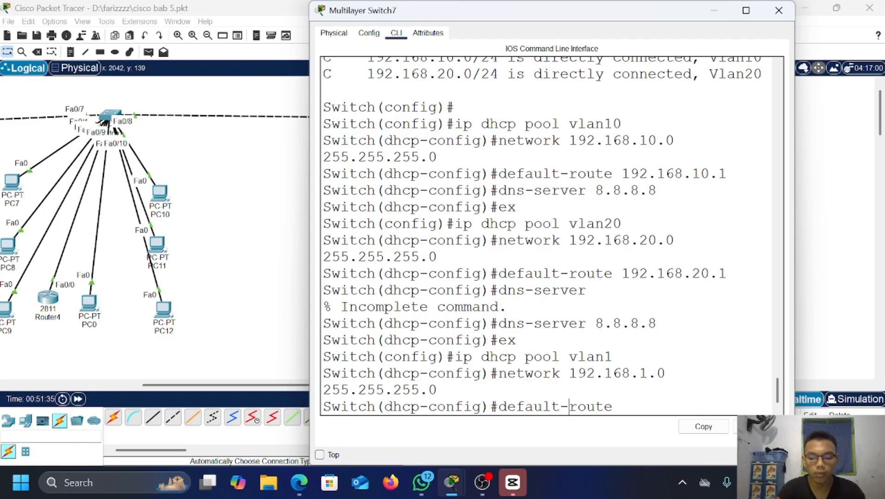
pyautogui.press('Right')
pyautogui.write('1')
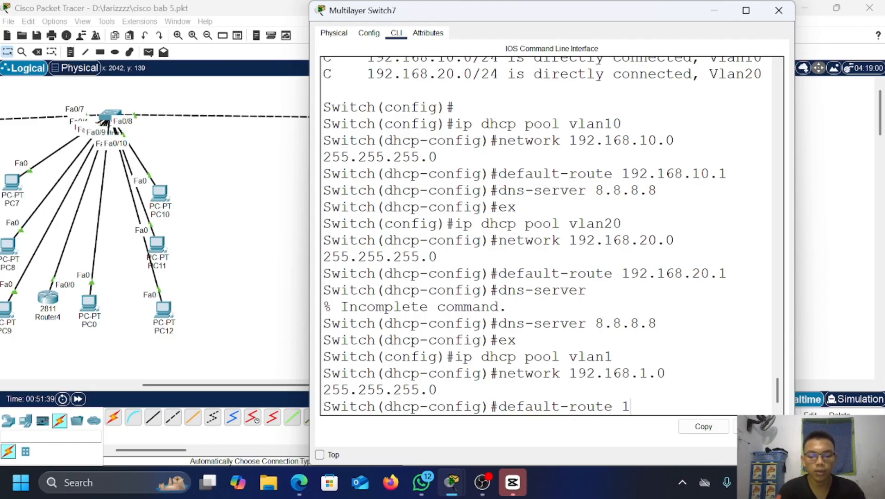
pyautogui.write('92.168.1.1')
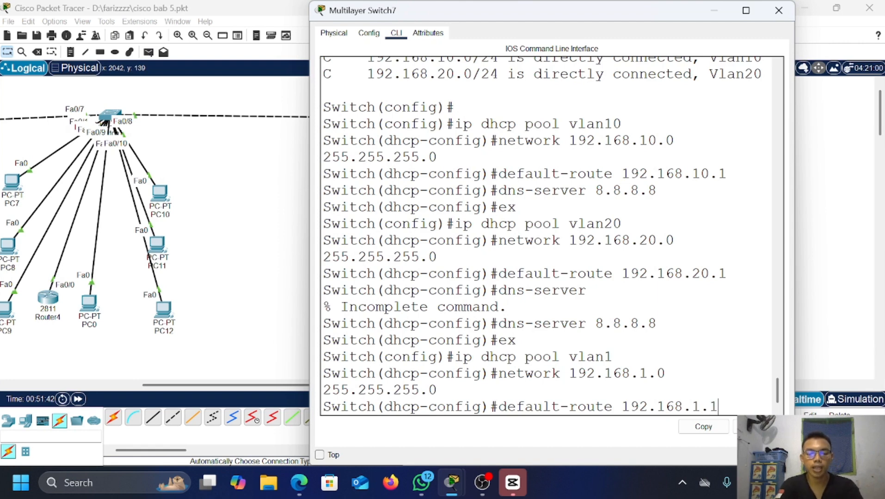
pyautogui.press('Return')
# Step: Set the vlan1 DHCP pool's DNS server to 8.8.8.8
pyautogui.write('dns-server')
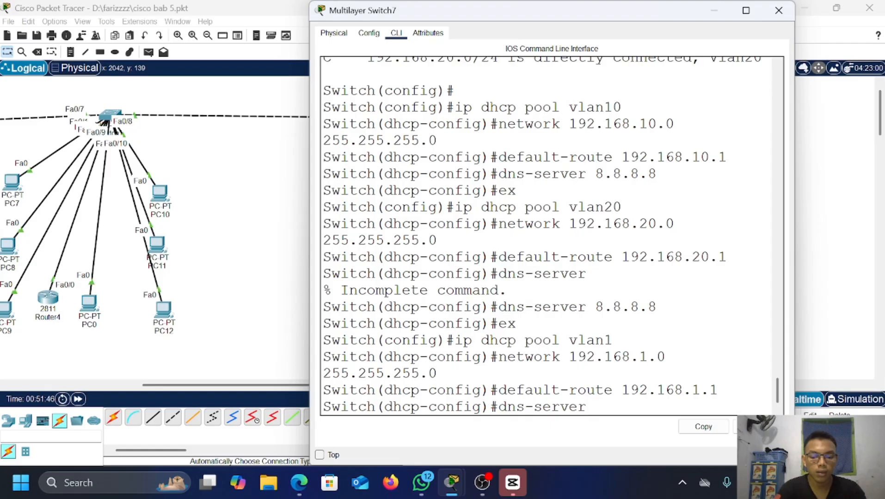
pyautogui.write(' 8.8.8.8')
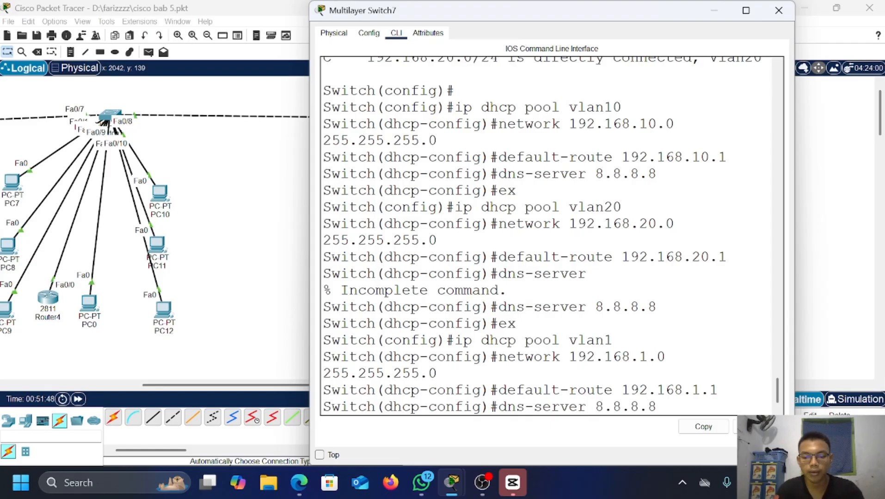
pyautogui.press('Return')
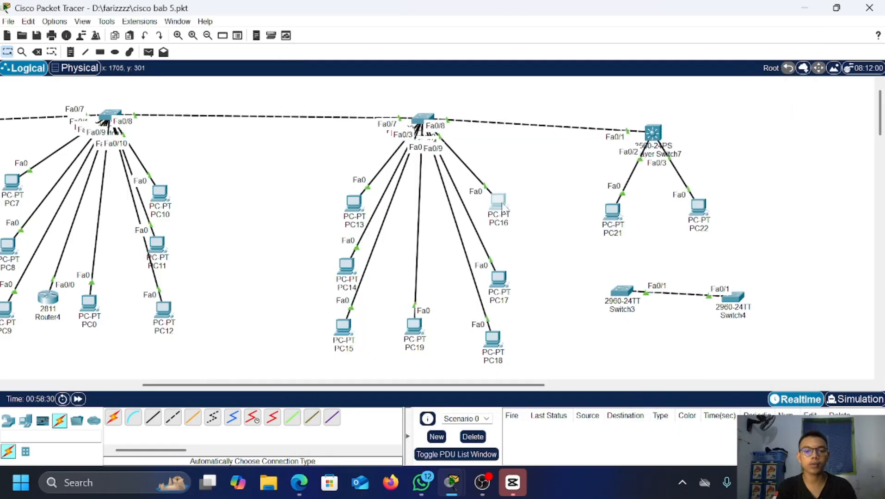
# Step: Switch PC16's IPv4 configuration on FastEthernet0 from static to DHCP
pyautogui.click(502, 205)
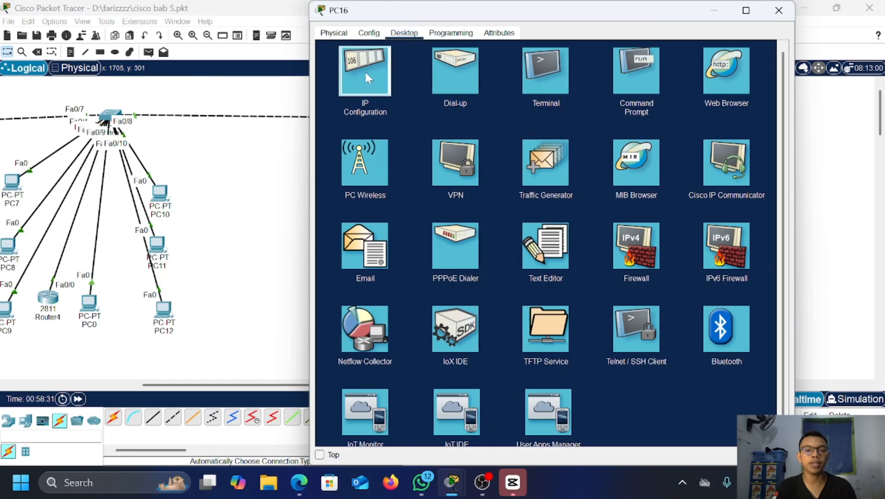
pyautogui.click(365, 71)
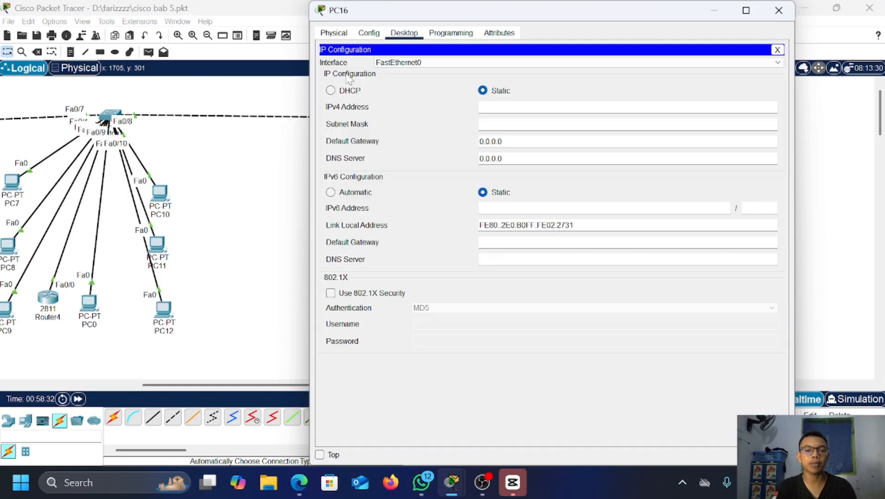
pyautogui.click(331, 90)
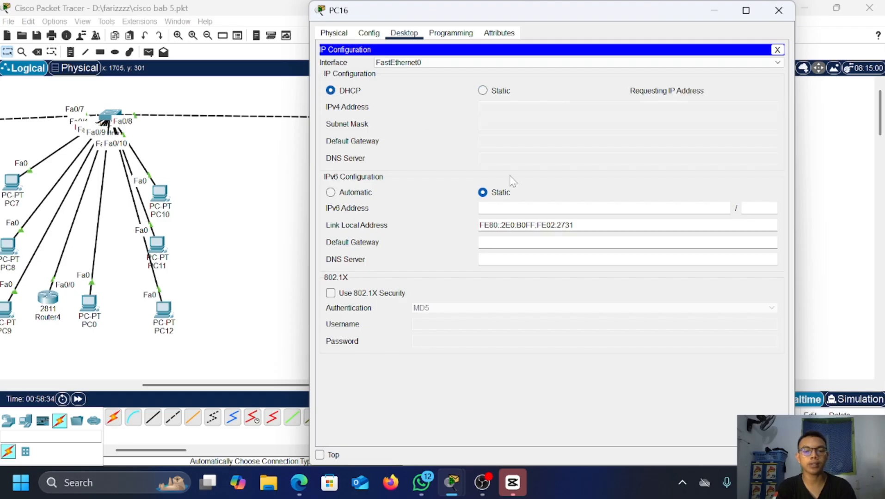
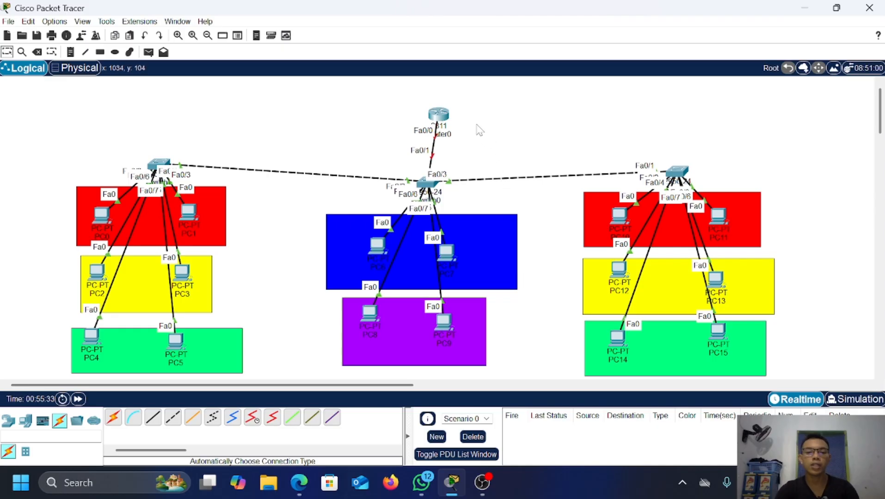
# Step: Open Router0's command line, decline the initial configuration dialog and enter global configuration mode
pyautogui.click(440, 117)
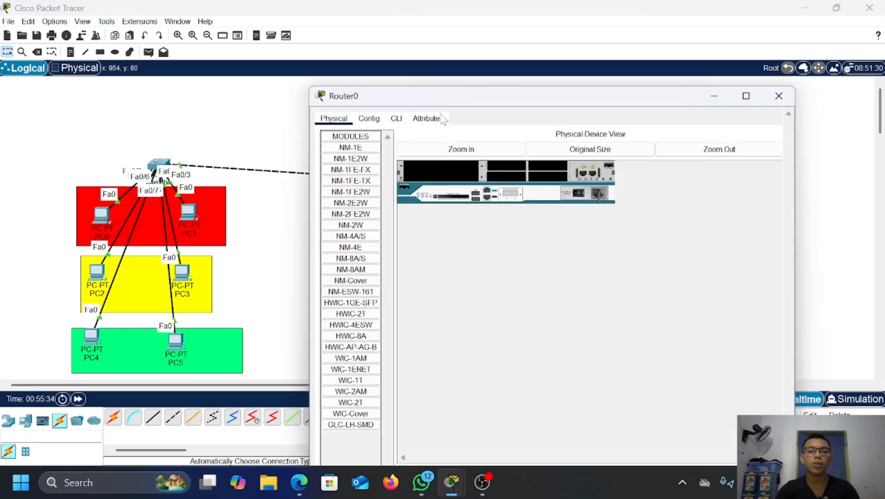
pyautogui.click(397, 34)
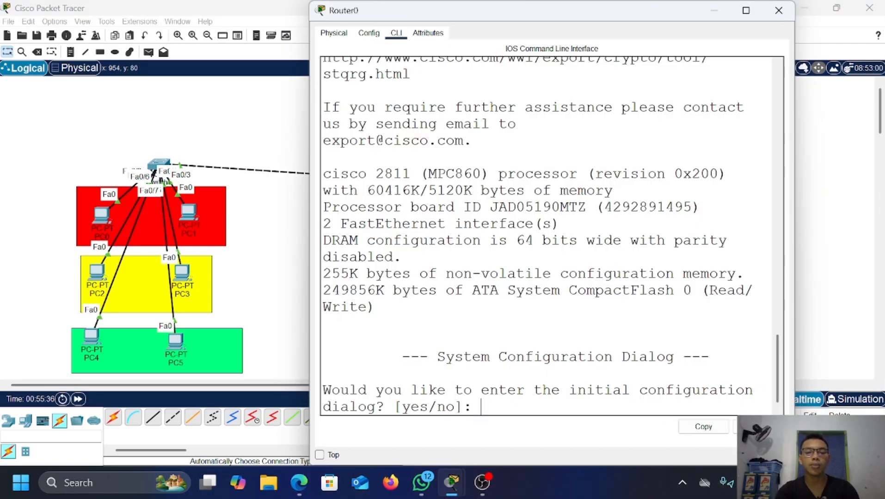
pyautogui.write('no')
pyautogui.press('Return')
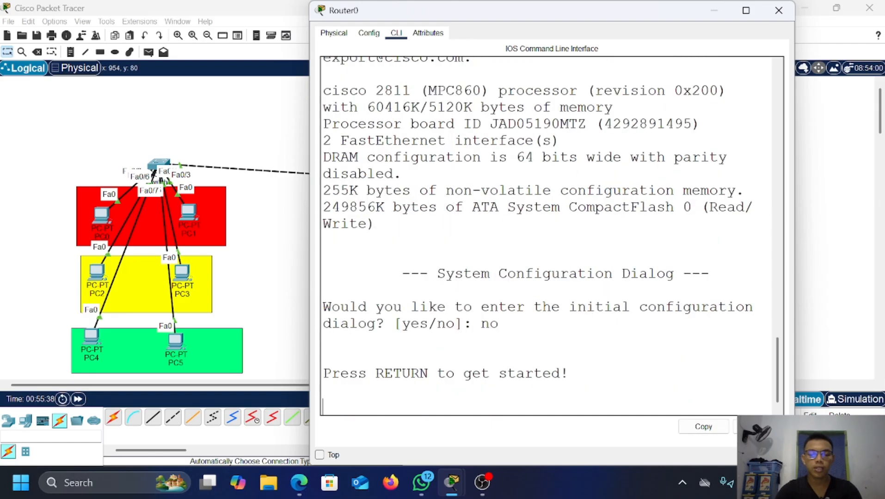
pyautogui.press('Return')
pyautogui.write('ena')
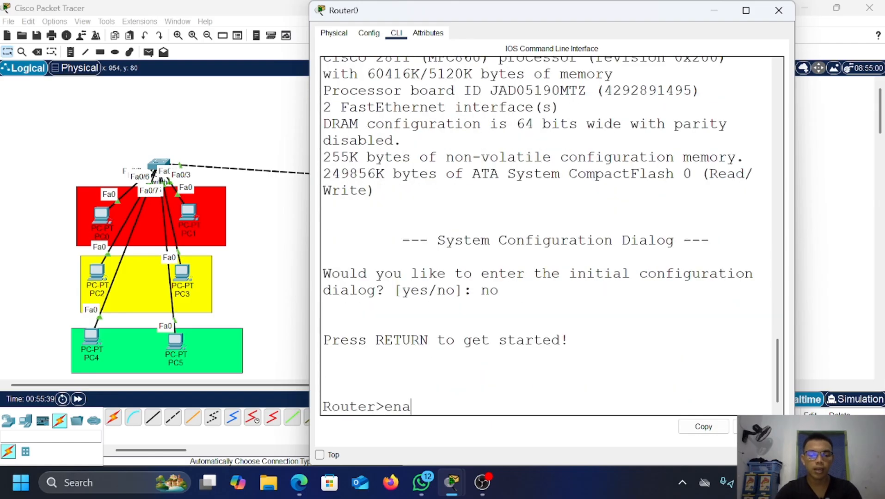
pyautogui.press('Return')
pyautogui.write('conf t')
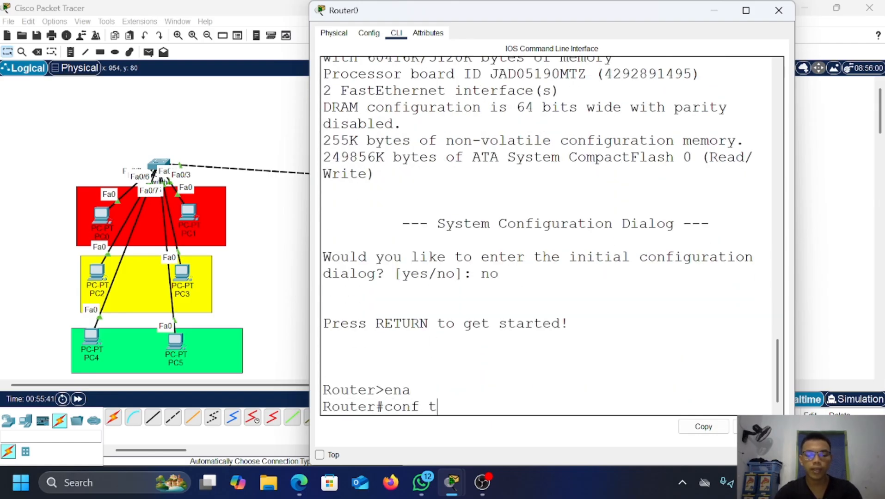
pyautogui.press('Return')
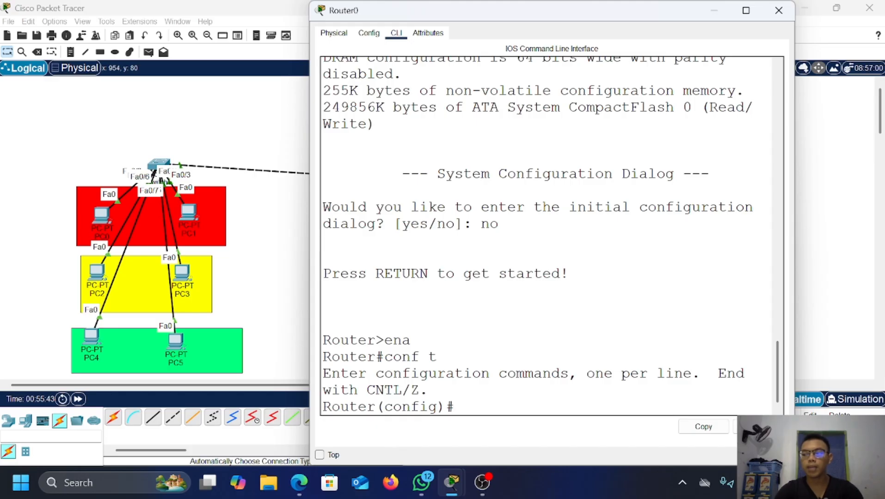
# Step: Enable Router0's interface fa0/0 with no shutdown and return to global configuration mode
pyautogui.write('int')
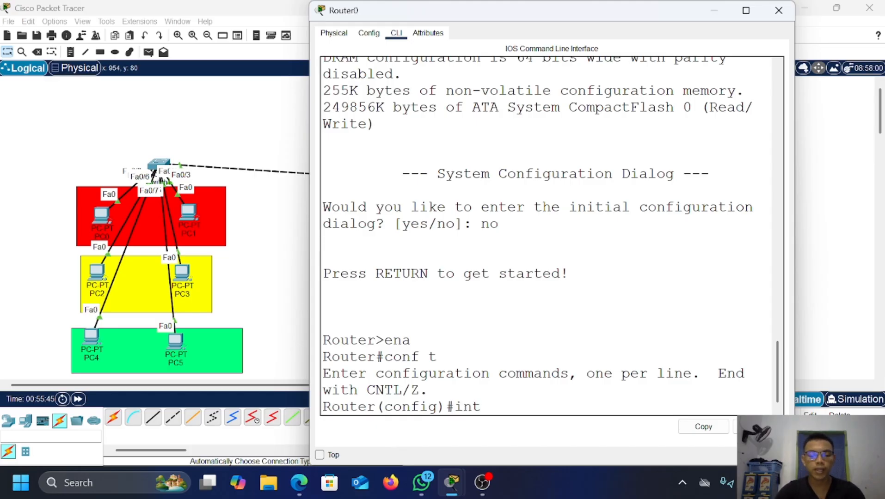
pyautogui.write(' fa0/0')
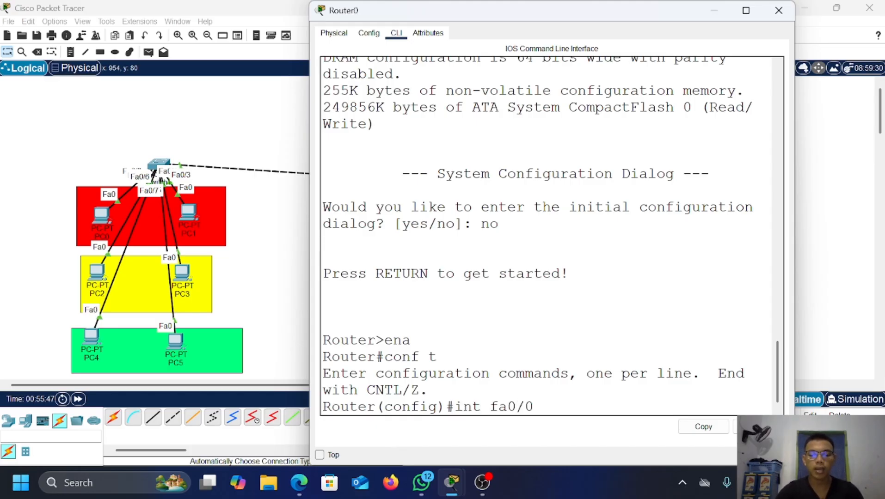
pyautogui.press('Return')
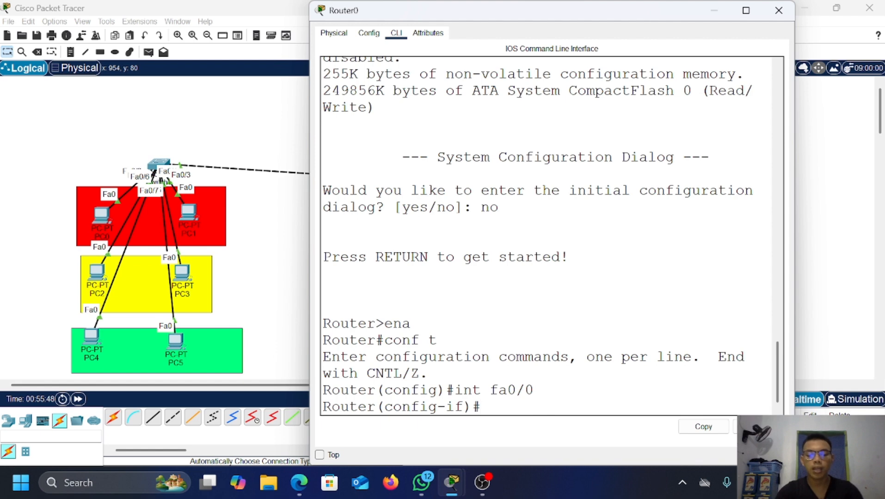
pyautogui.write('no')
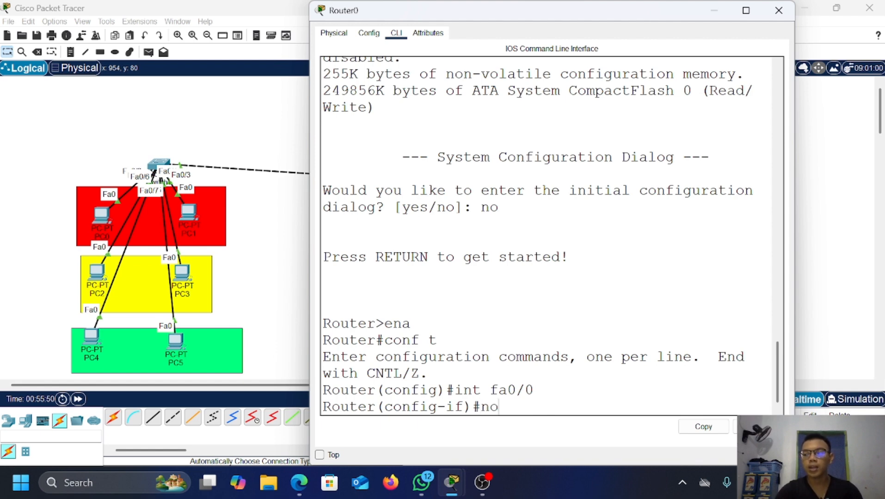
pyautogui.write(' sh')
pyautogui.press('Return')
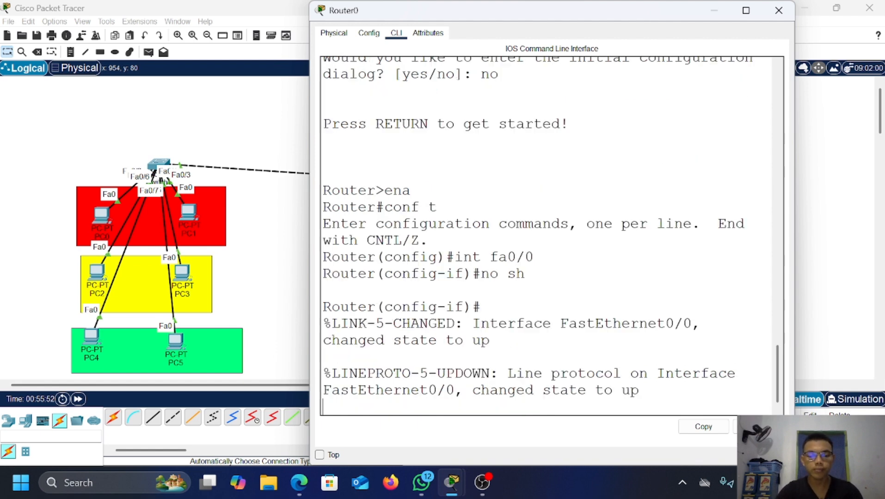
pyautogui.press('Return')
pyautogui.write('er(config-if)#e')
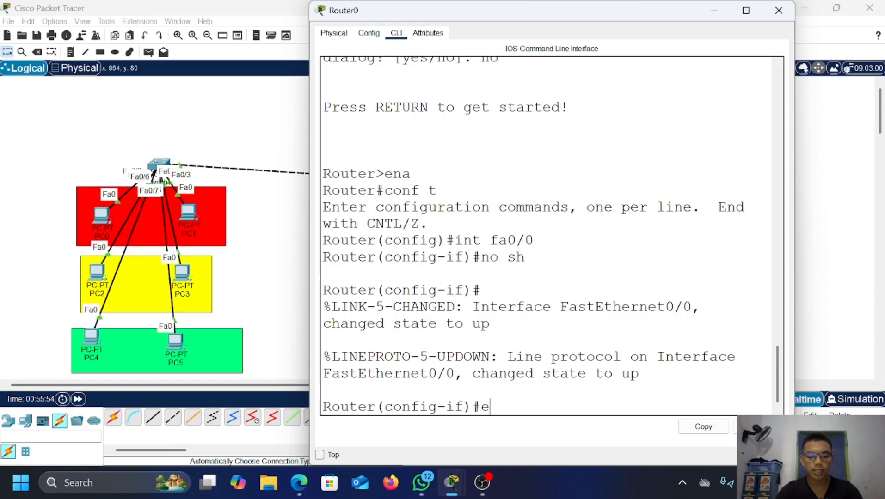
pyautogui.write('x')
pyautogui.press('Return')
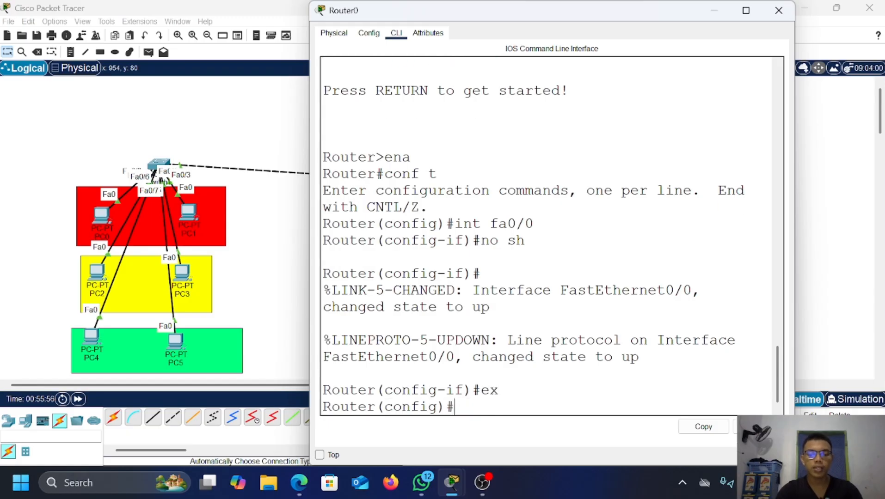
# Step: Create subinterface fa0/0.10 on Router0
pyautogui.write('int ')
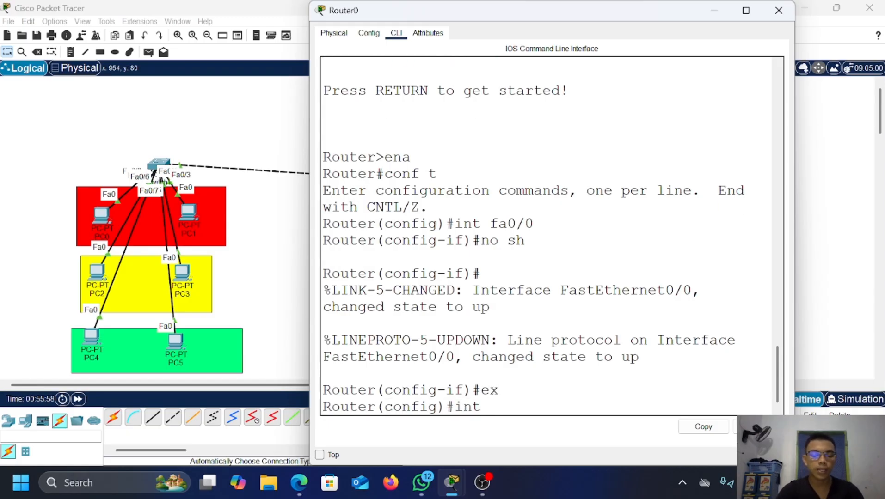
pyautogui.write('fa0/0')
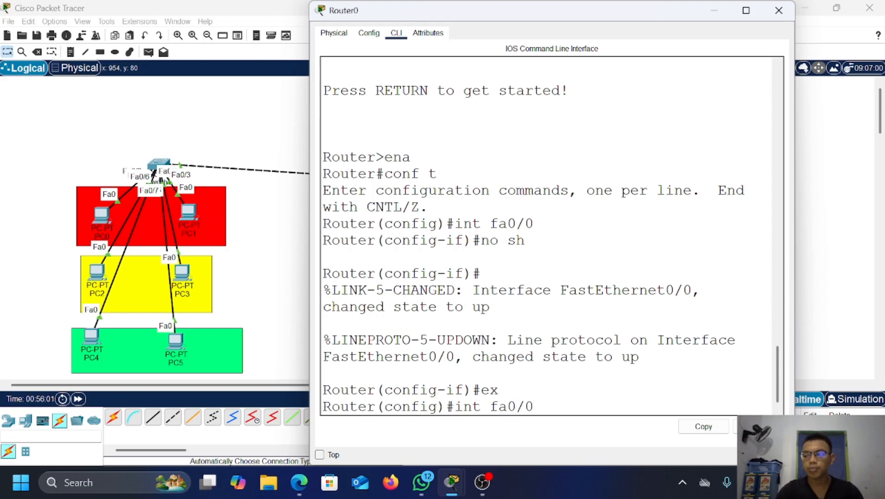
pyautogui.write('.10')
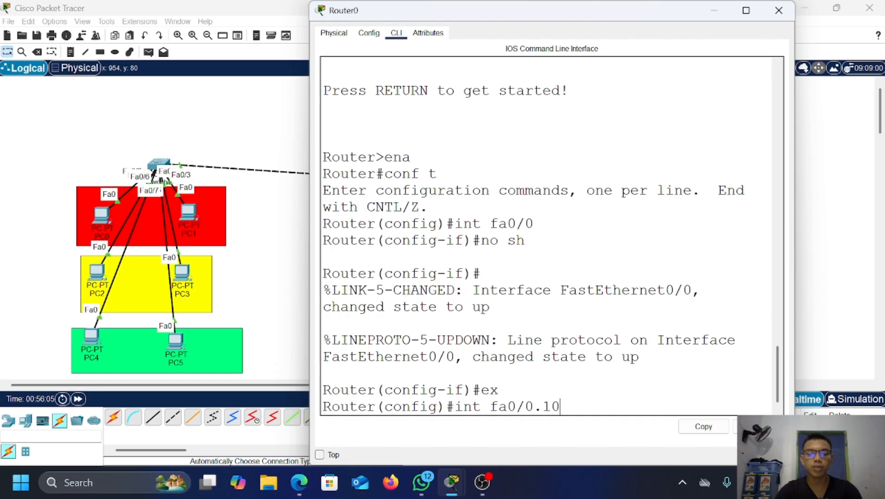
pyautogui.press('Return')
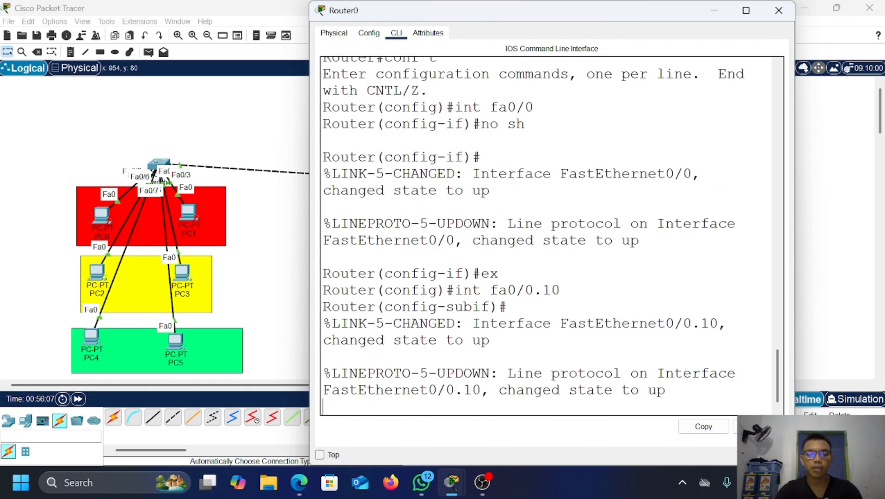
pyautogui.press('Return')
# Step: Set 802.1Q encapsulation for VLAN 10 on subinterface fa0/0.10 with encapsulation dot1Q 10
pyautogui.write('ens')
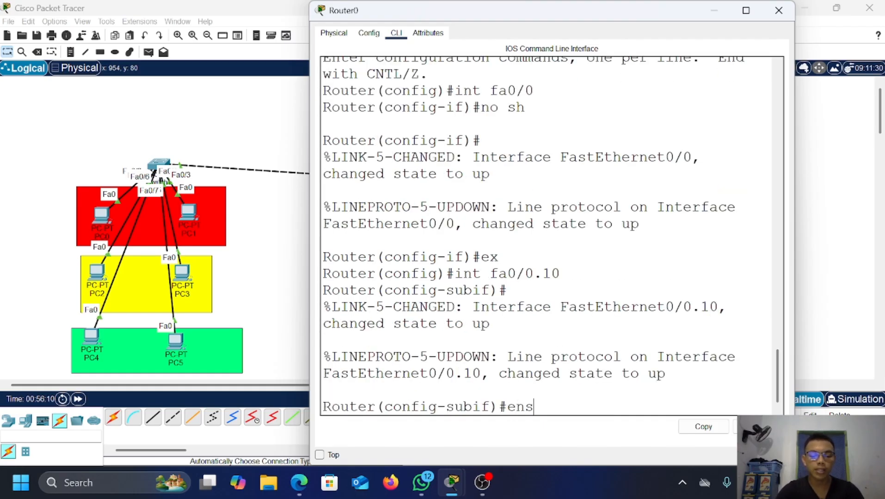
pyautogui.press('BackSpace')
pyautogui.write('ca')
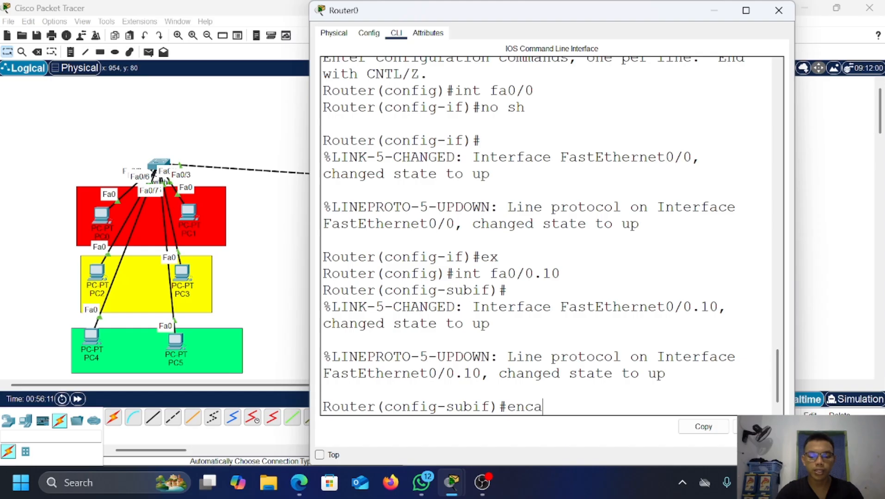
pyautogui.write('psulatu')
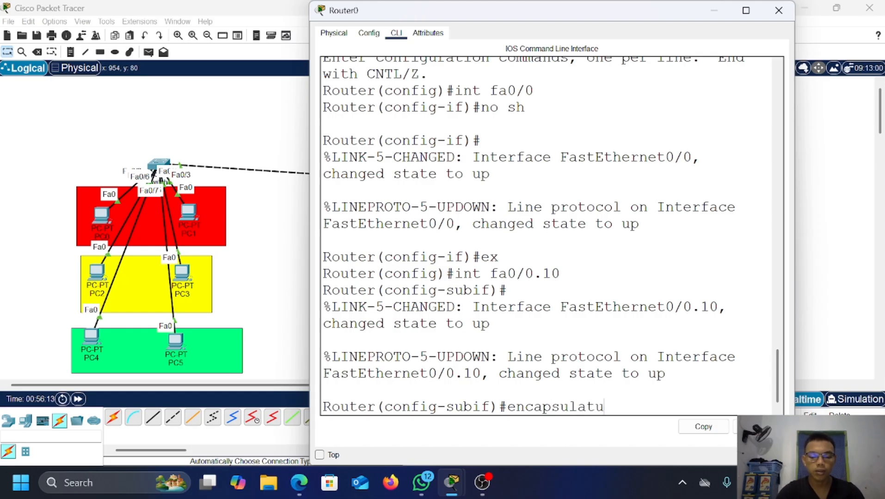
pyautogui.press('BackSpace')
pyautogui.write('ion')
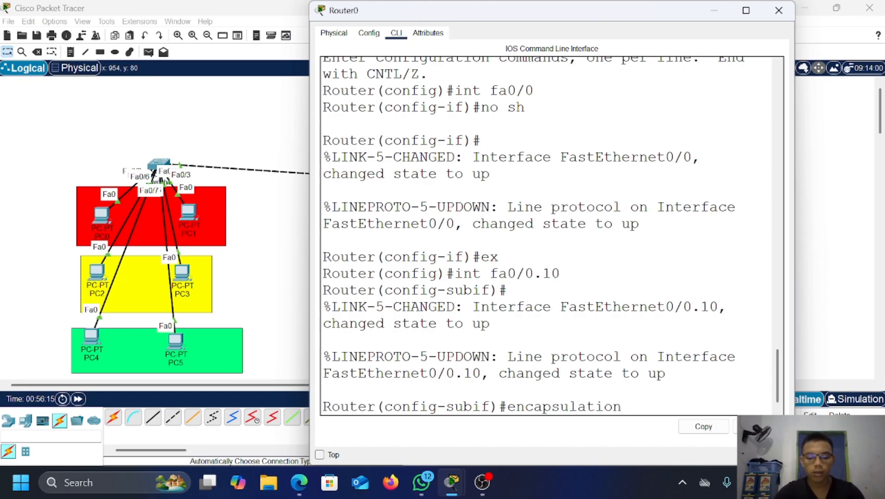
pyautogui.write(' dot1Q')
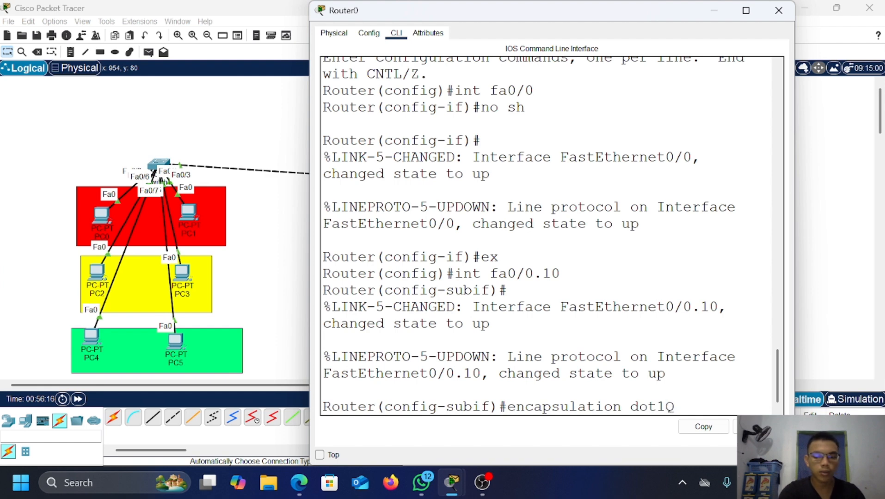
pyautogui.write(' 10')
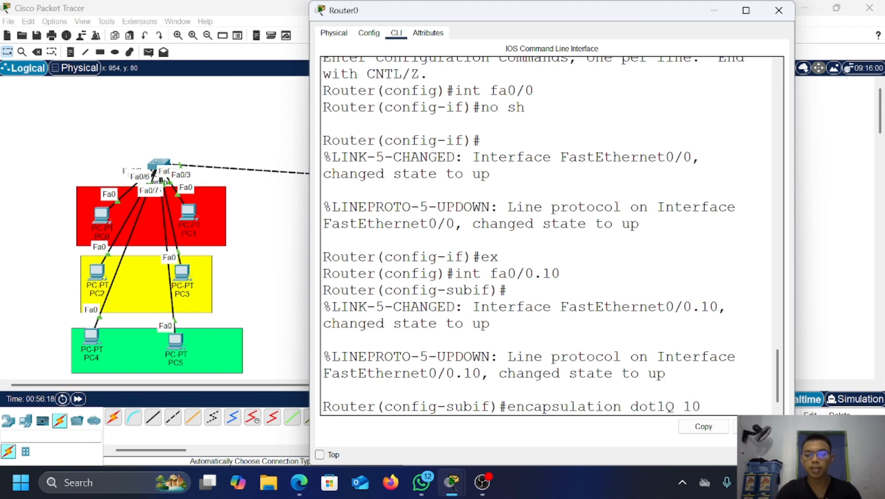
pyautogui.press('Return')
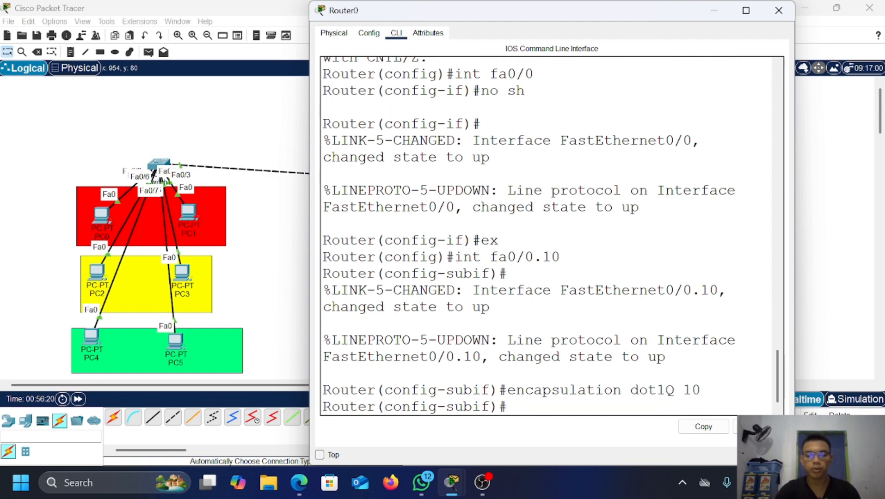
# Step: Assign IP address 10.10.10.1 with mask 255.255.255.0 to subinterface fa0/0.10
pyautogui.write('ip addr')
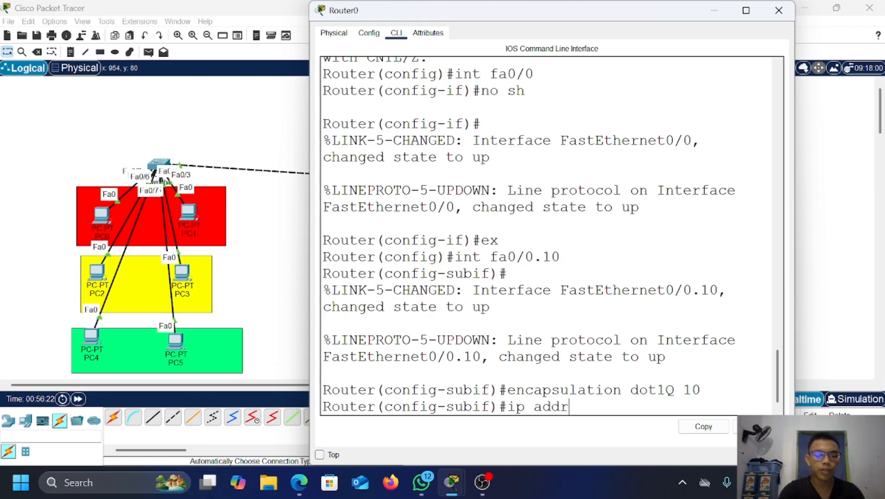
pyautogui.write('ess 10')
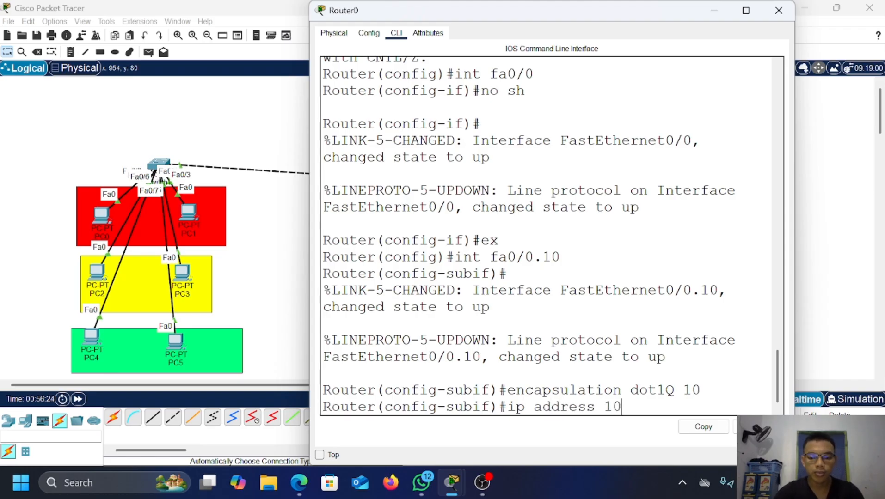
pyautogui.write('.10.10.1')
pyautogui.write(' 255.25')
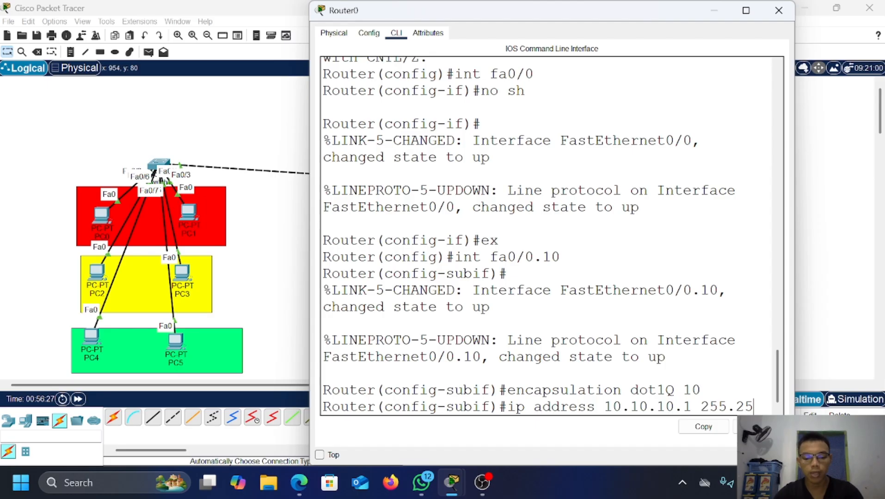
pyautogui.write('5.255.0')
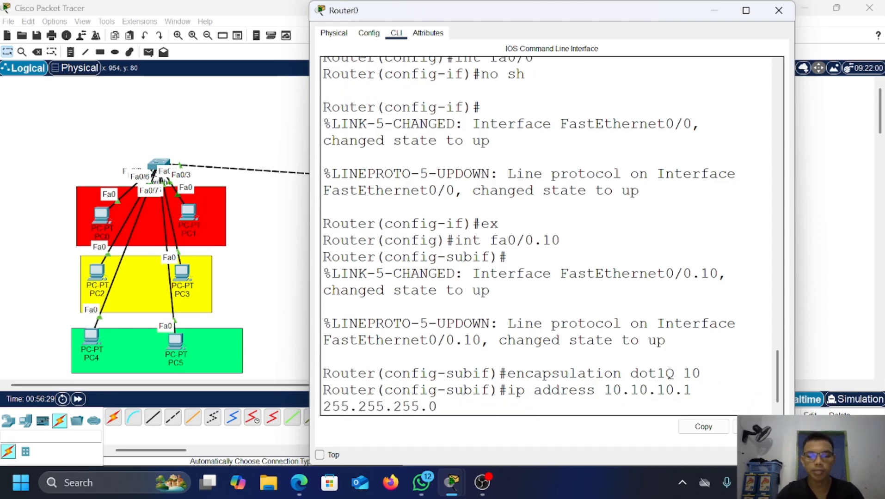
pyautogui.press('Return')
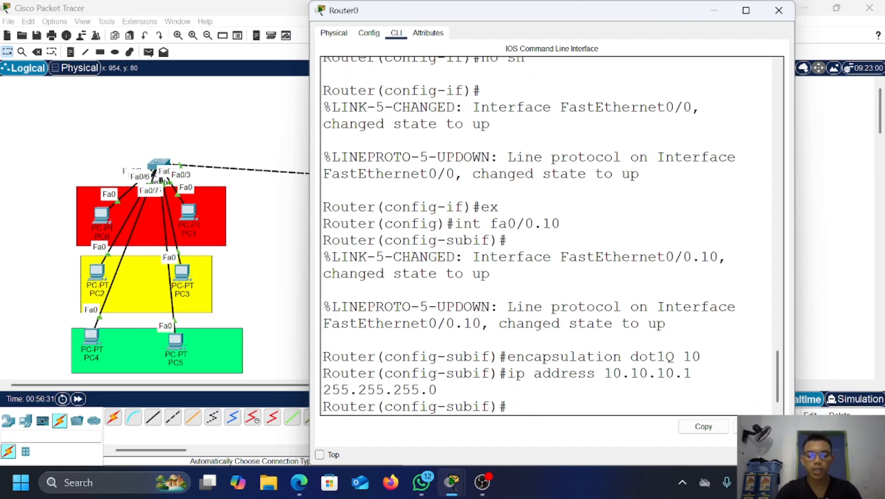
# Step: Enable subinterface fa0/0.10 with no shutdown and return to global configuration mode
pyautogui.write('no sh')
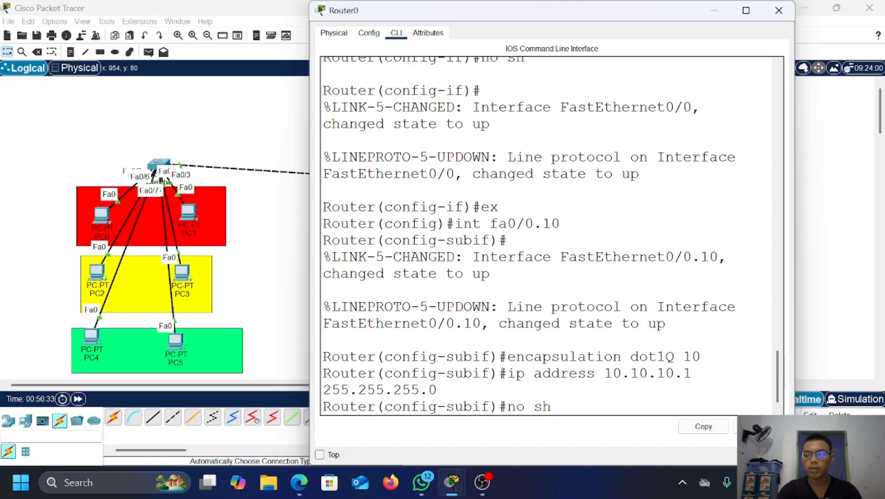
pyautogui.press('Return')
pyautogui.write('ex')
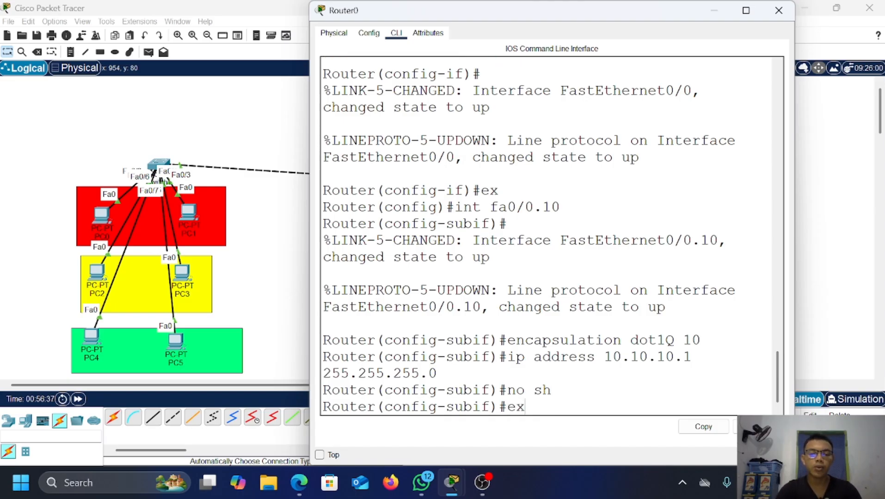
pyautogui.press('Return')
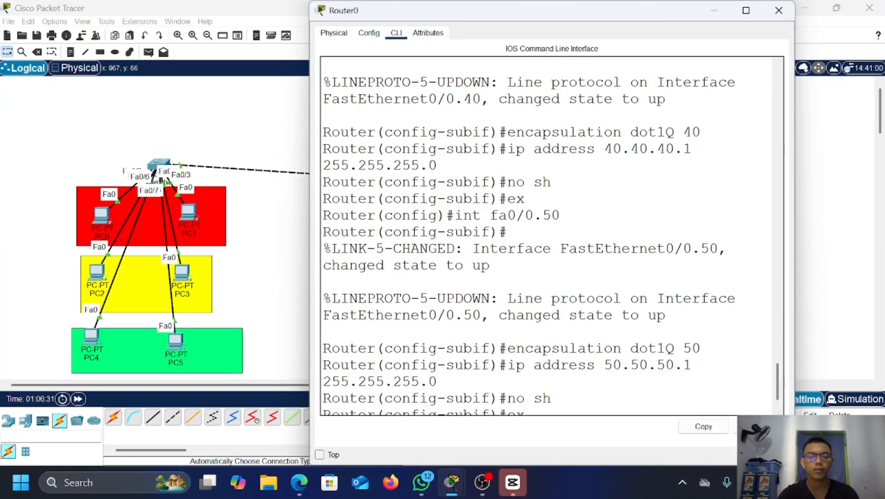
# Step: Review the commands entered for subinterfaces fa0/0.30, fa0/0.40 and fa0/0.50 in Router0's command-line history
pyautogui.press('Return')
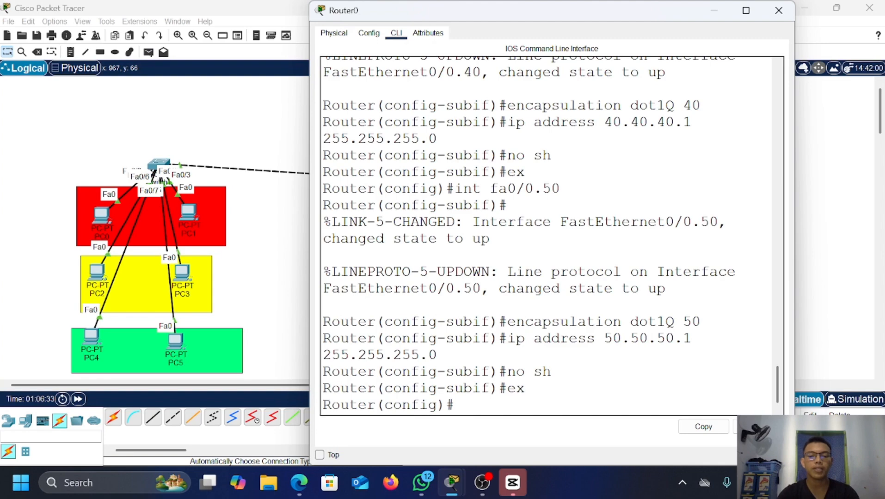
pyautogui.scroll(4, 550, 235)
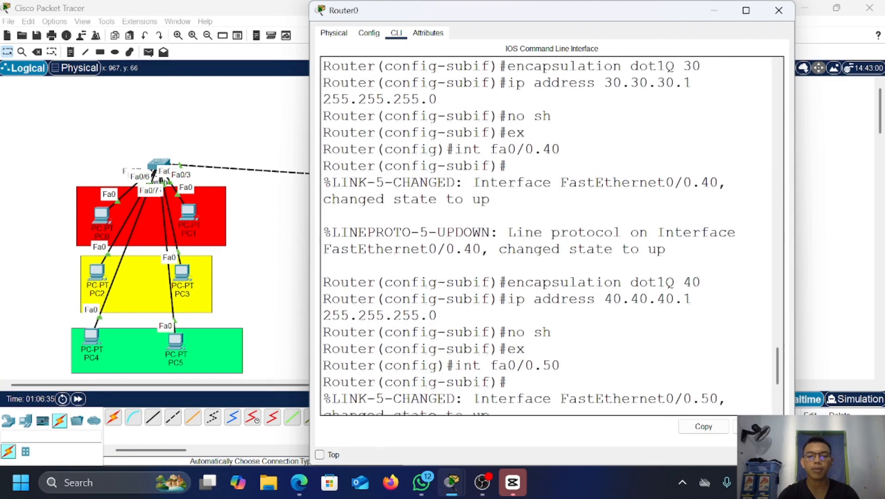
pyautogui.scroll(-3, 550, 236)
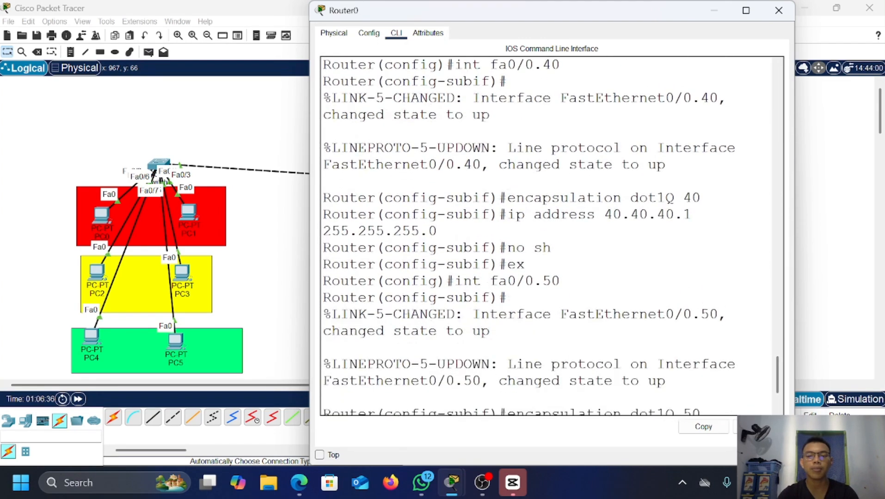
pyautogui.scroll(-3, 550, 236)
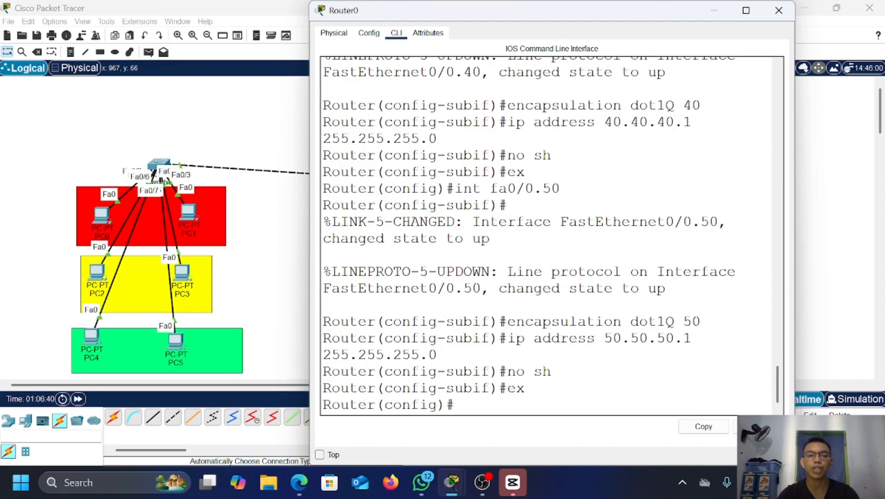
pyautogui.scroll(3, 529, 235)
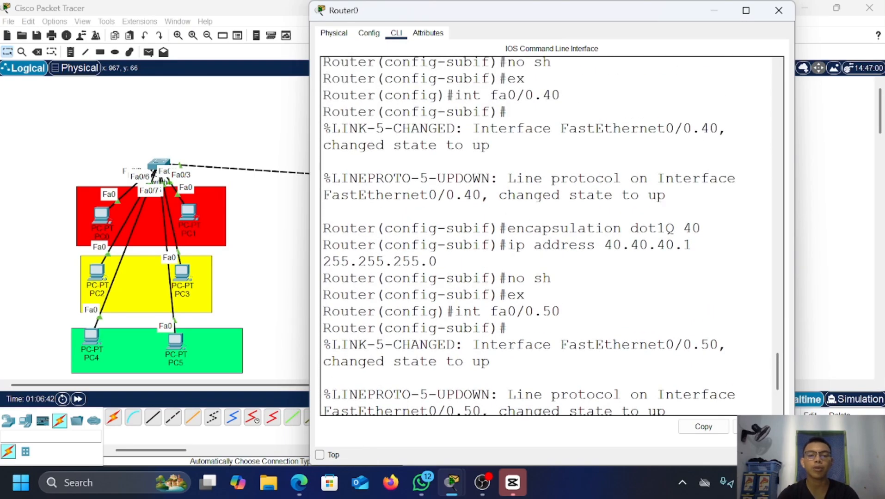
pyautogui.scroll(-3, 550, 236)
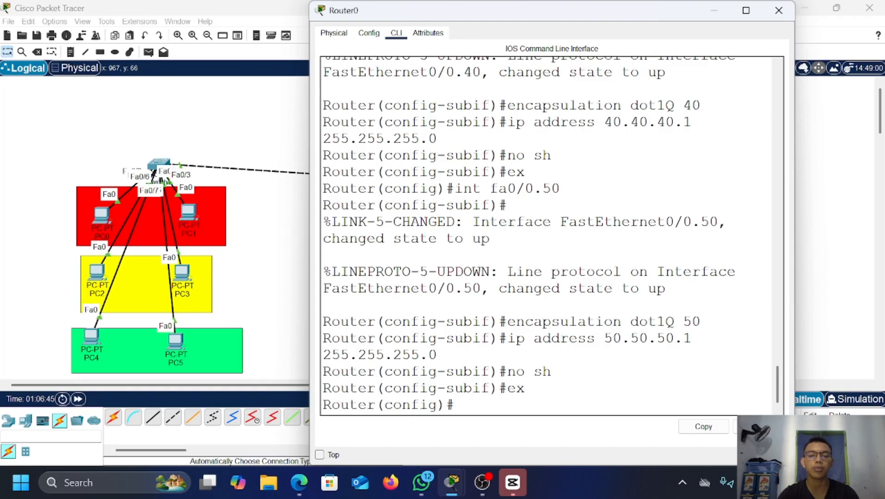
pyautogui.scroll(2, 550, 236)
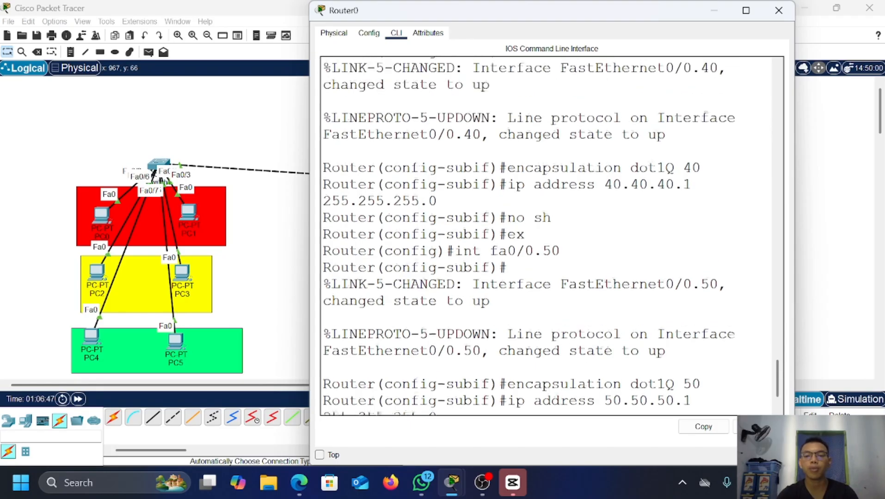
pyautogui.scroll(-2, 550, 235)
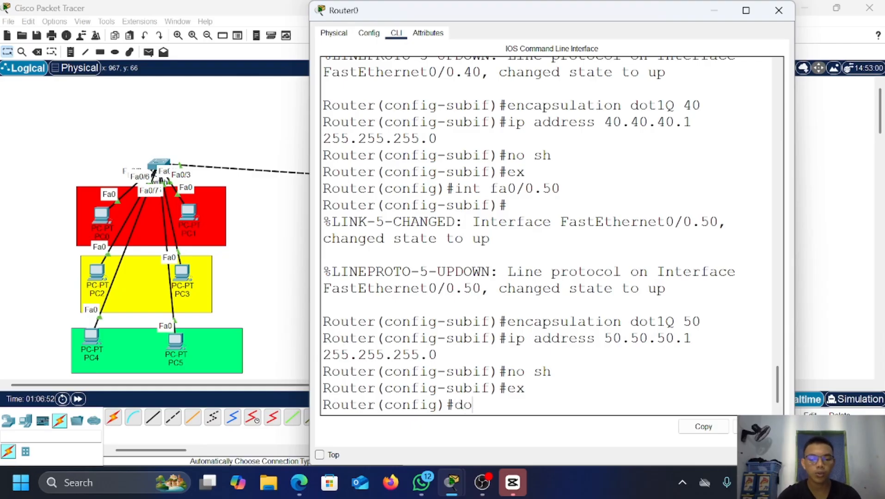
# Step: Display Router0's interface IP summary from configuration mode with do show ip int brief
pyautogui.write('show i')
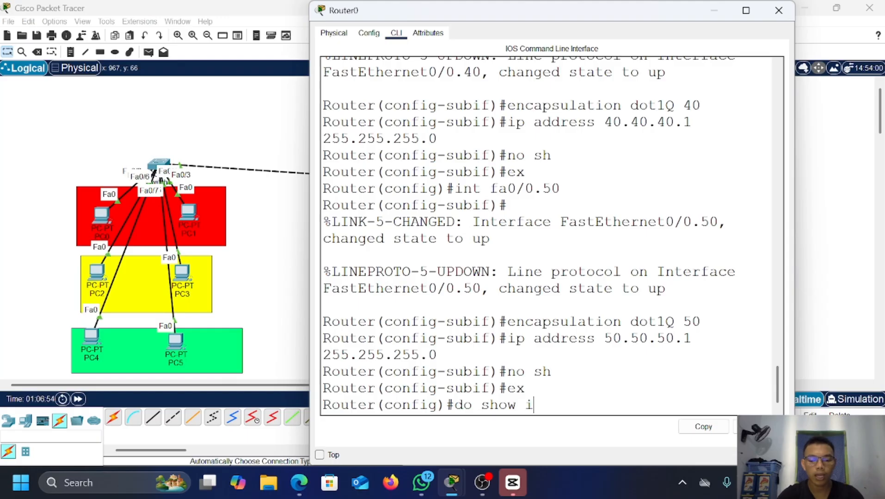
pyautogui.write('p int ')
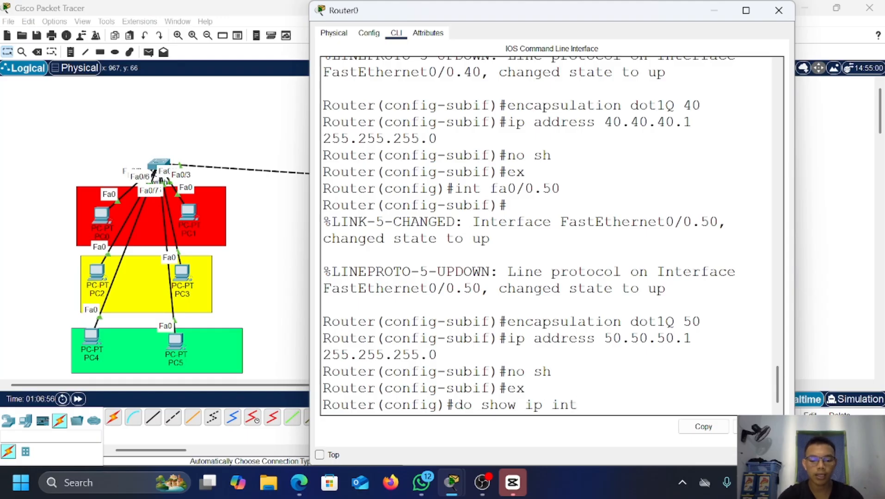
pyautogui.write('brief')
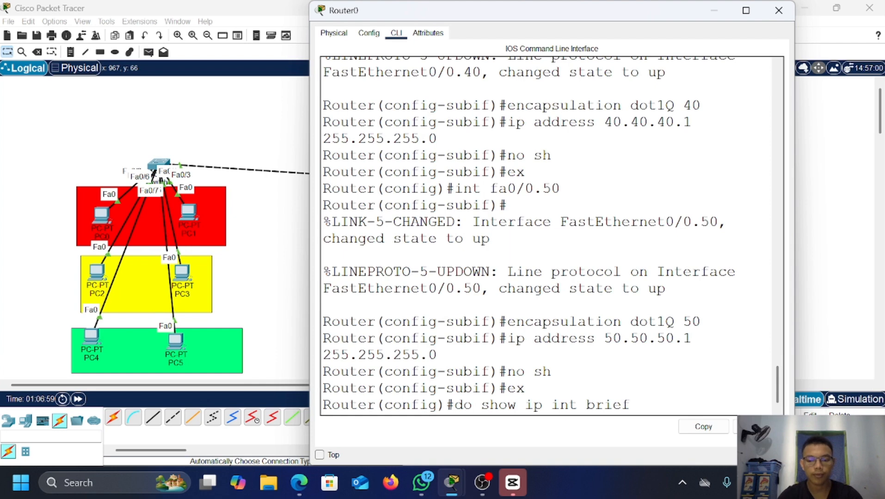
pyautogui.press('Return')
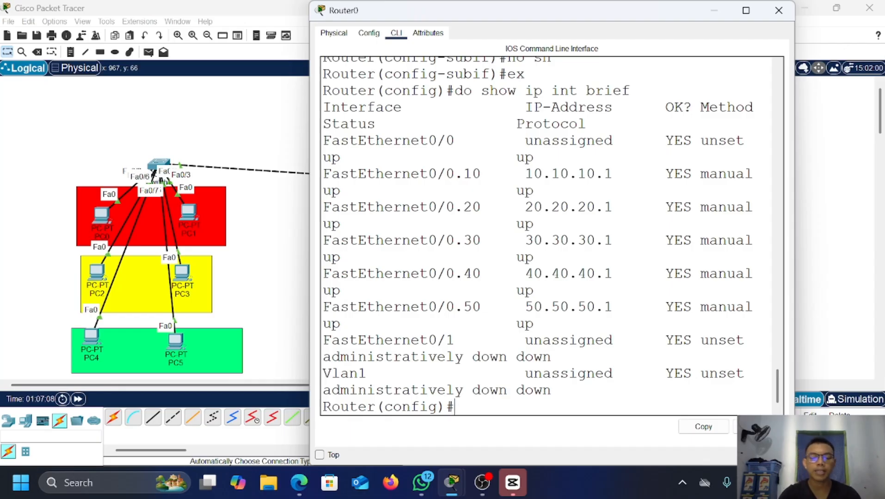
# Step: Create a DHCP pool named vlan10 on Router0
pyautogui.write('ip dhc')
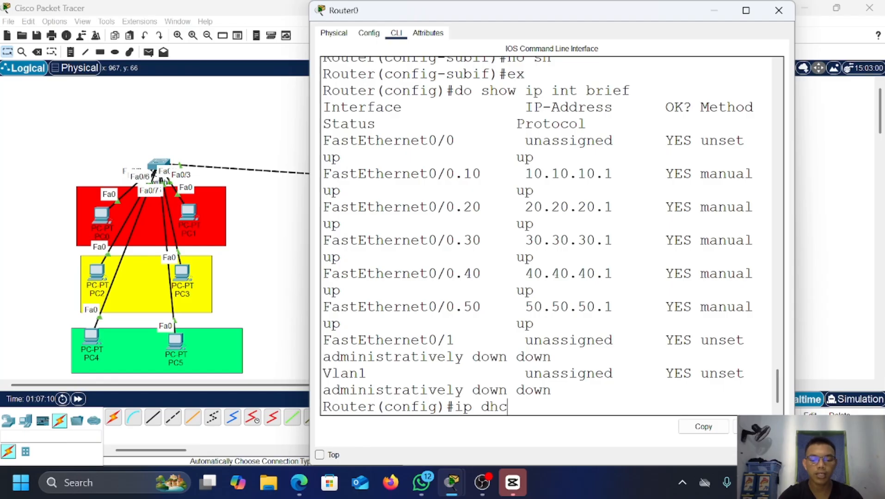
pyautogui.write('p pool')
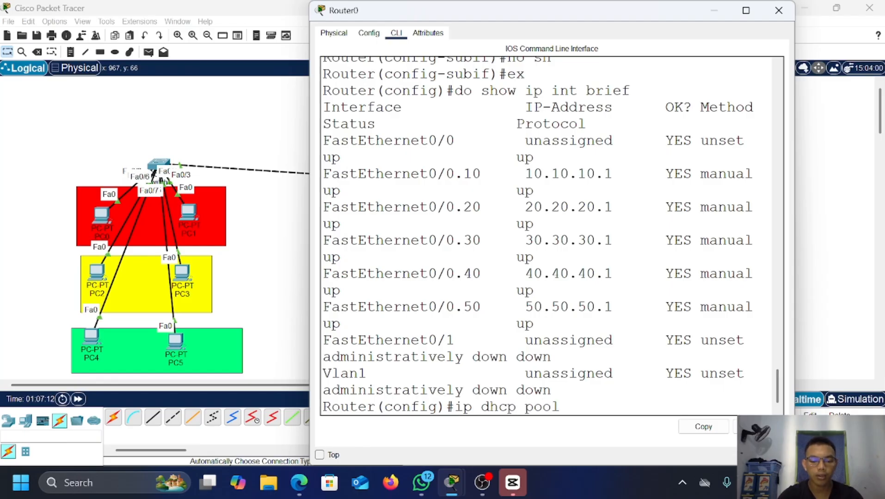
pyautogui.write(' vlan10')
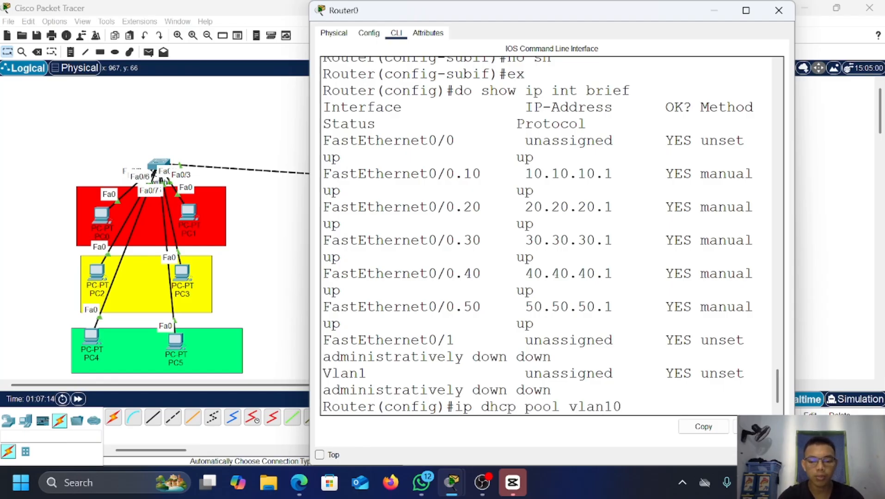
pyautogui.press('Return')
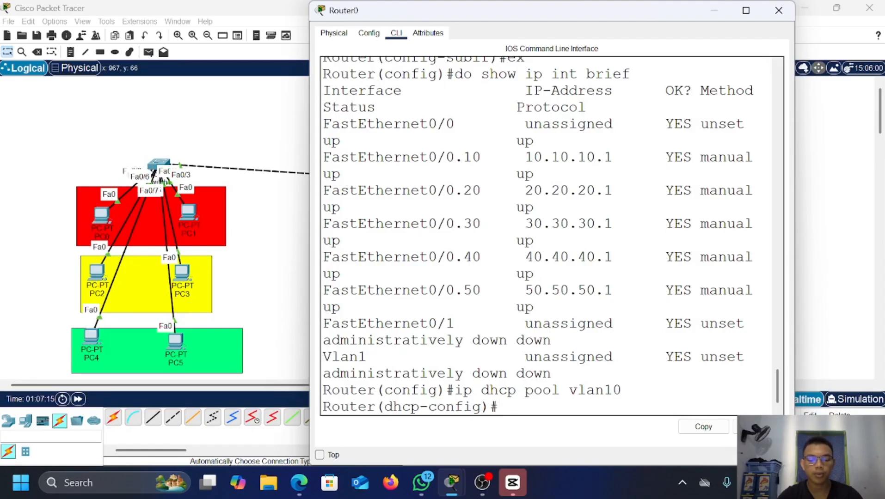
# Step: Assign network 10.10.10.0 with mask 255.255.255.0 to the vlan10 DHCP pool
pyautogui.write('netw')
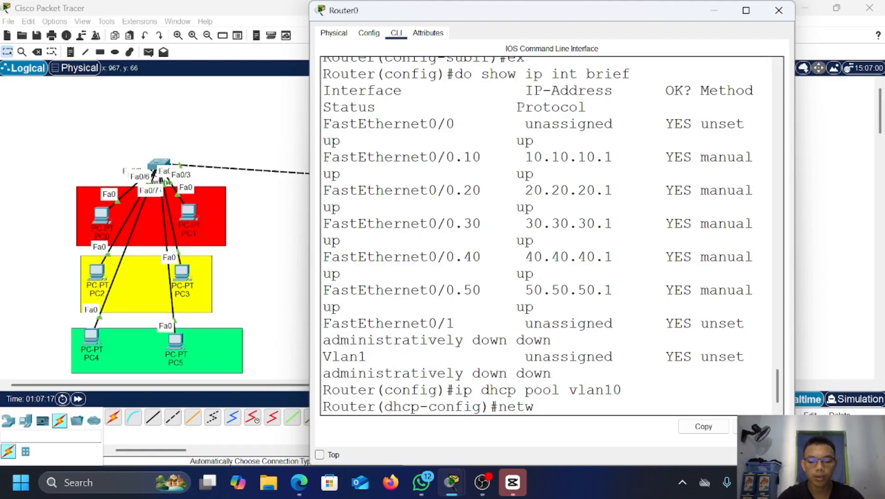
pyautogui.write('ork 1')
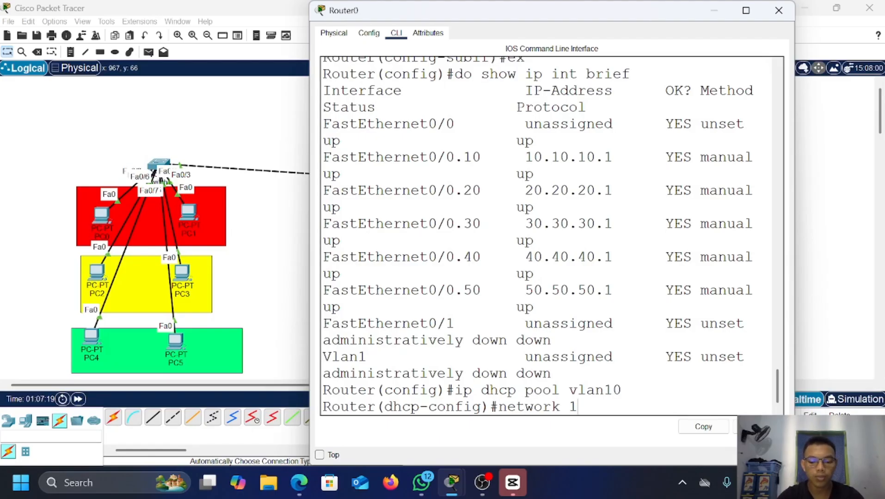
pyautogui.write('0.10.10.0')
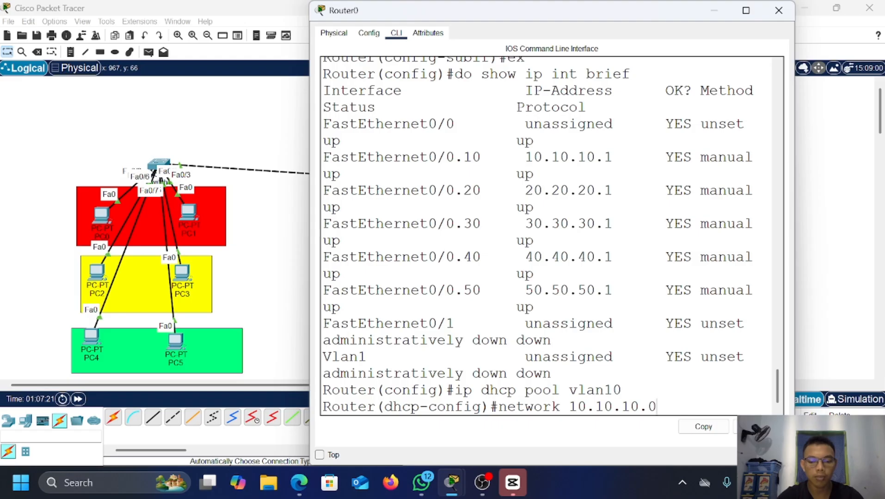
pyautogui.write(' 25')
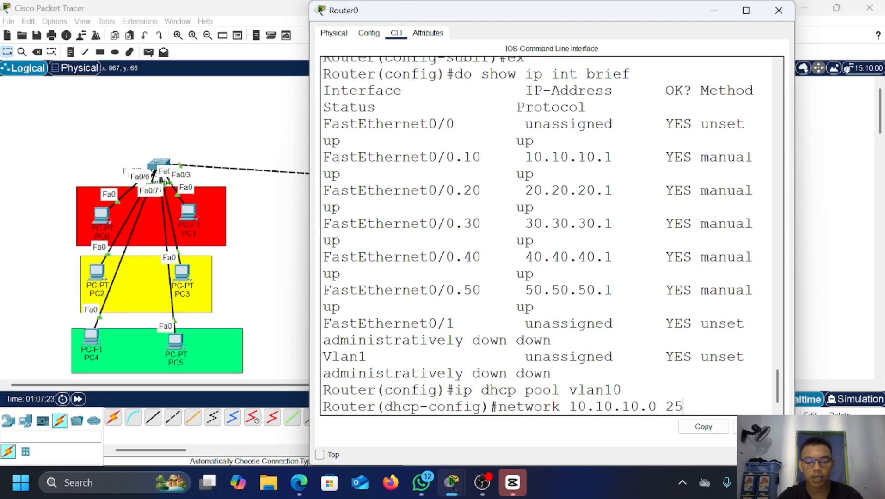
pyautogui.write('5.255')
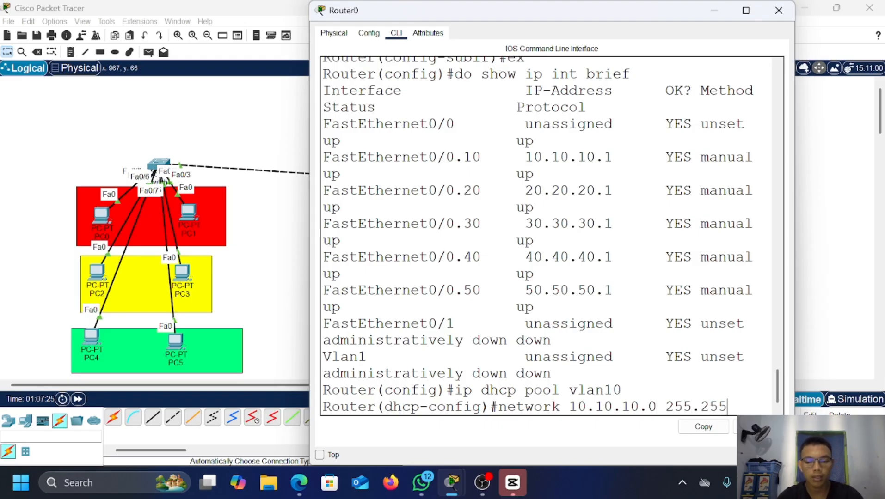
pyautogui.write('.255.0')
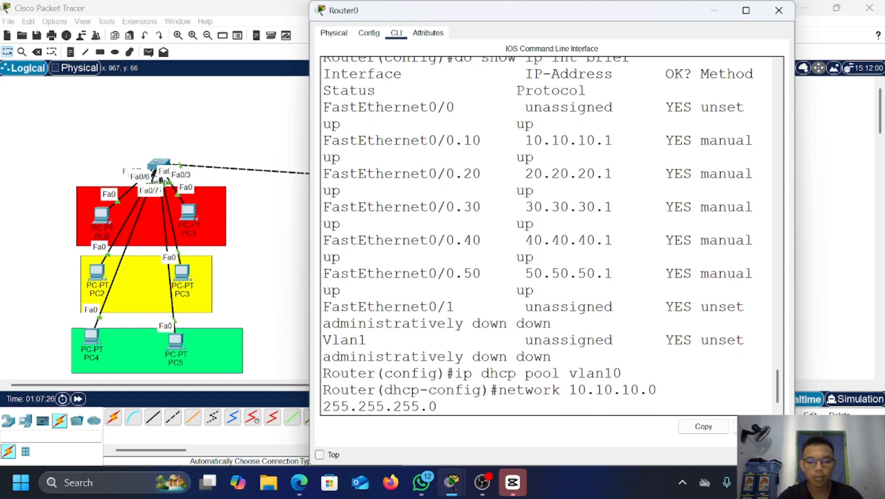
pyautogui.press('Return')
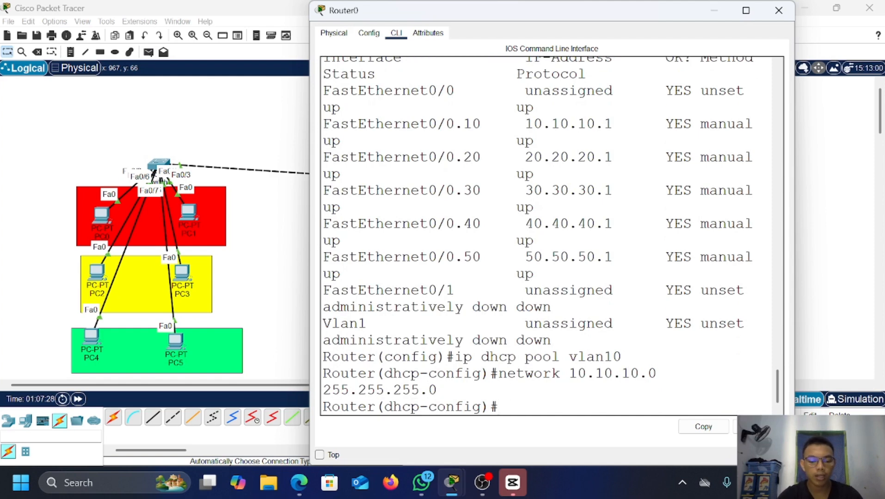
# Step: Set the default gateway of the vlan10 DHCP pool to 10.10.10.1
pyautogui.write('defau')
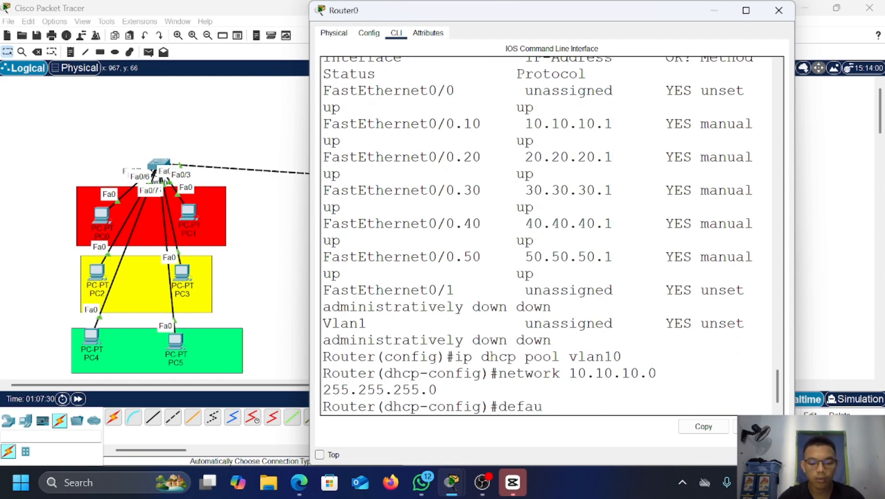
pyautogui.write('lt-rou')
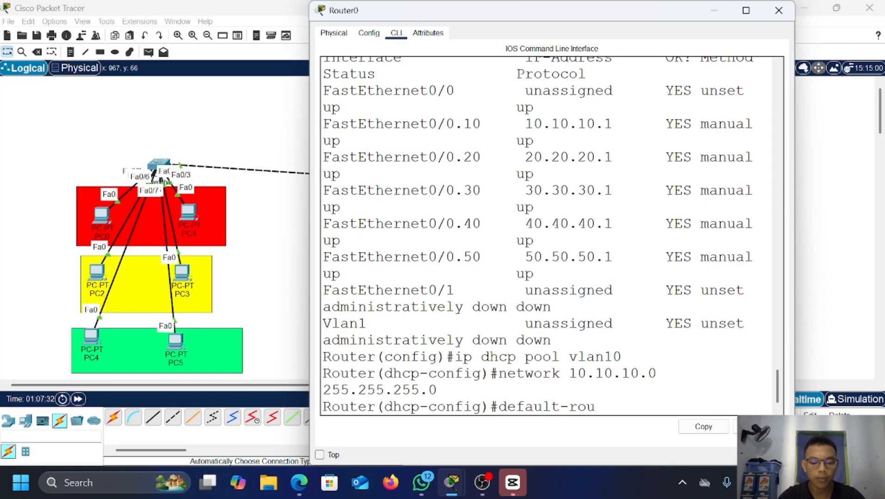
pyautogui.write('te 1')
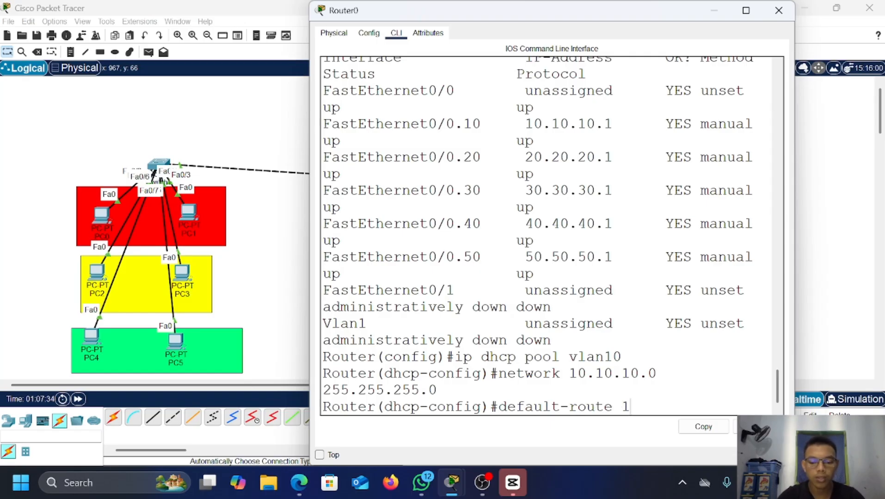
pyautogui.write('0.10.10.1')
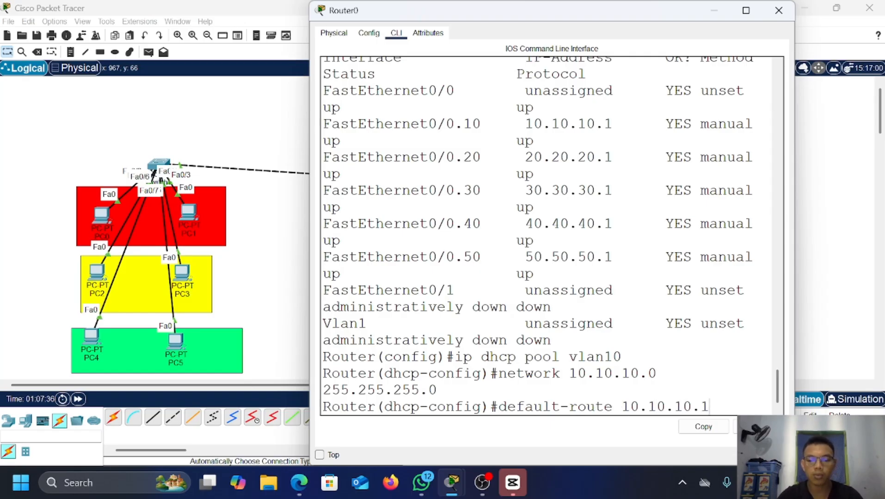
pyautogui.press('Return')
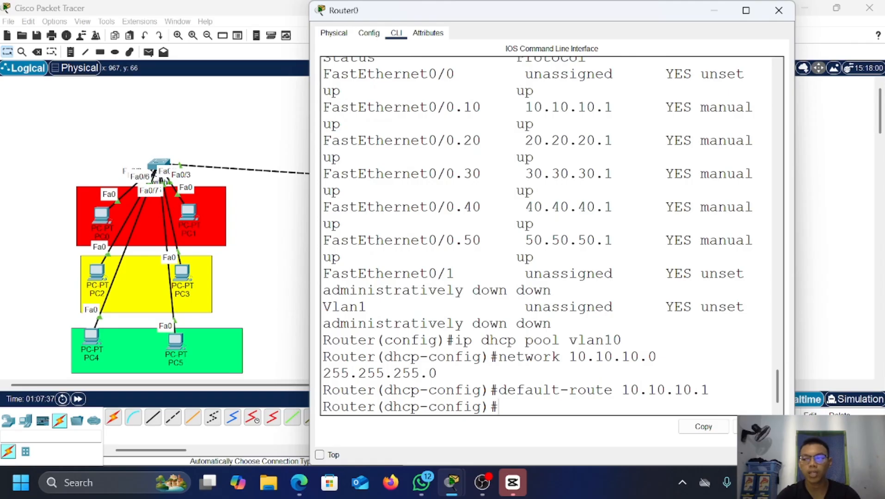
# Step: Set the vlan10 pool's DNS server to 8.8.8.8 and return to global configuration mode
pyautogui.write('dns-s')
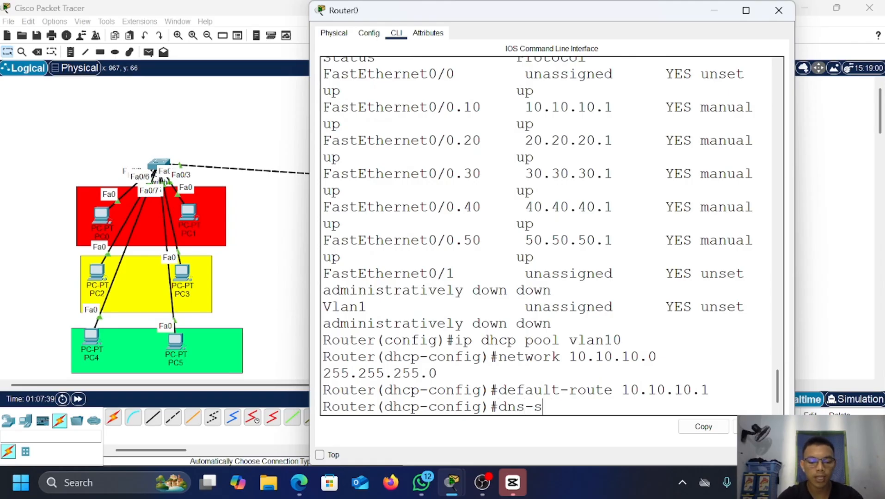
pyautogui.write('erver 8')
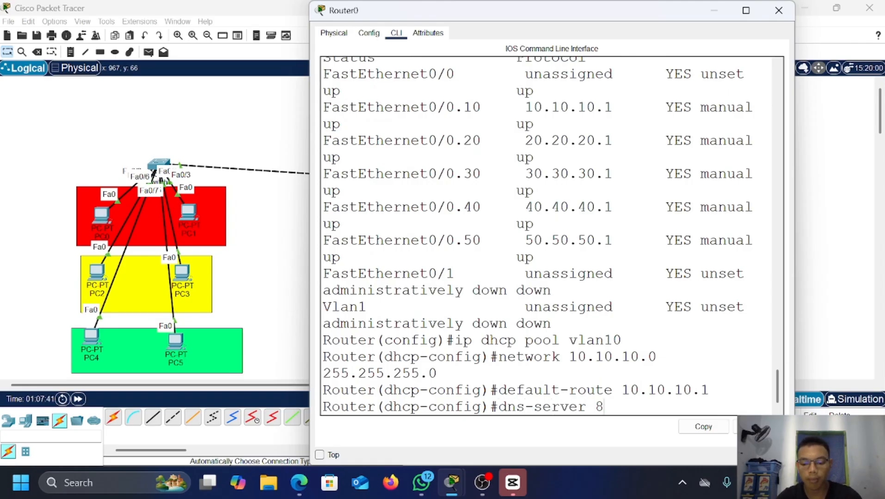
pyautogui.write('.8.8.8')
pyautogui.press('Return')
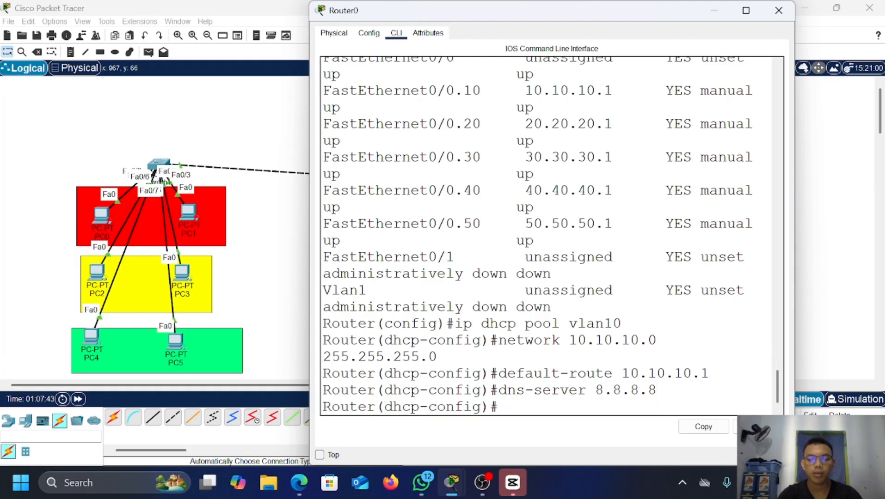
pyautogui.write('ex')
pyautogui.press('Return')
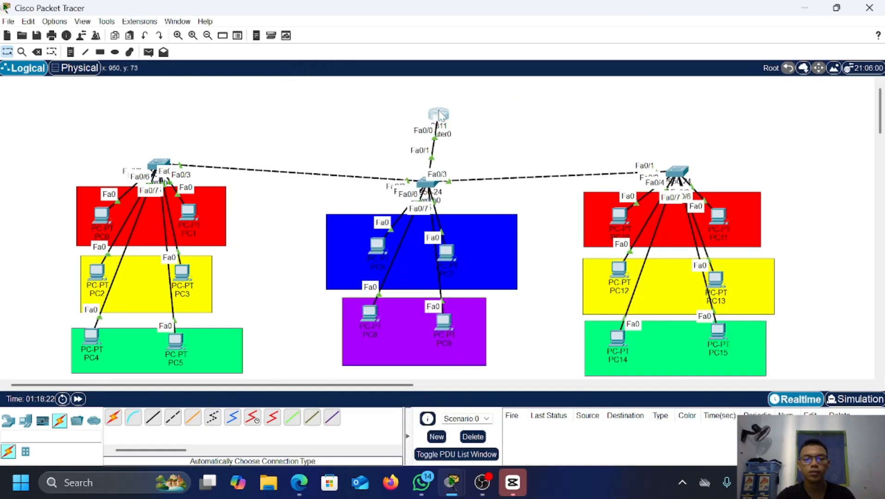
# Step: Review the DHCP pool commands for vlan30, vlan40 and vlan50 in Router0's command-line history, then close the router window
pyautogui.click(438, 114)
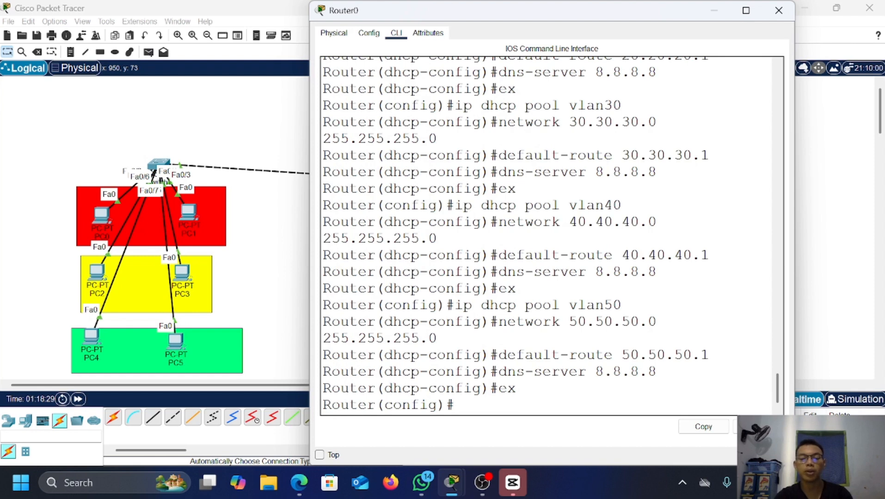
pyautogui.click(779, 10)
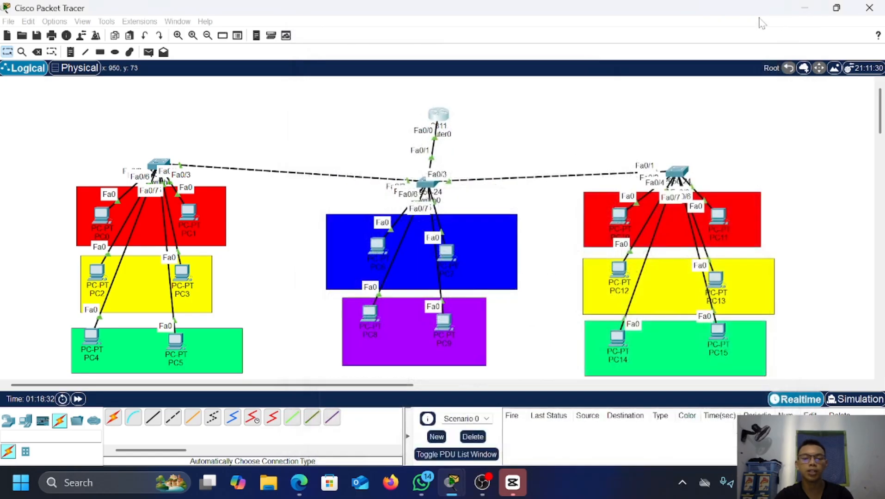
# Step: Open Switch1's command line and enter global configuration mode
pyautogui.click(158, 164)
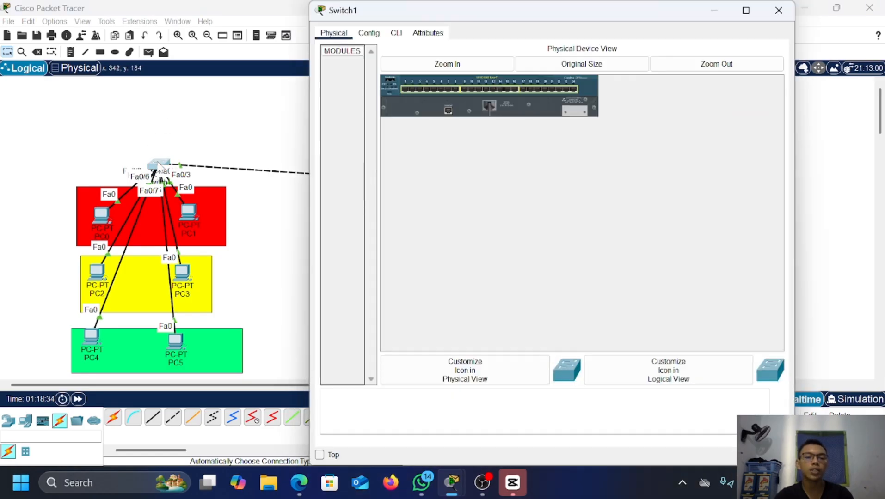
pyautogui.click(398, 37)
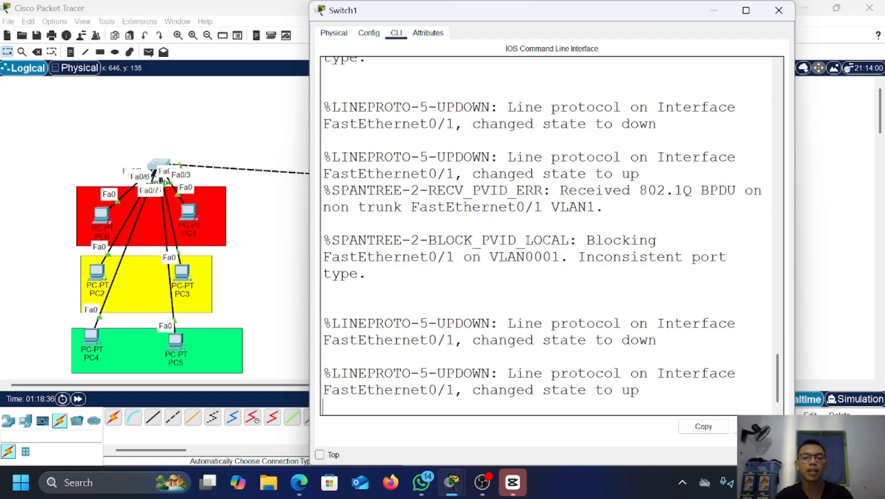
pyautogui.press('Return')
pyautogui.press('Return')
pyautogui.write('ena')
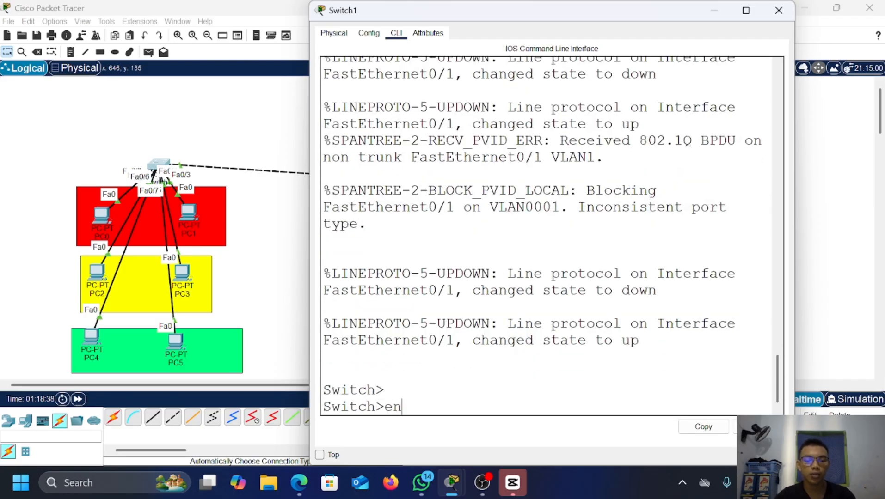
pyautogui.press('Return')
pyautogui.write('conf t')
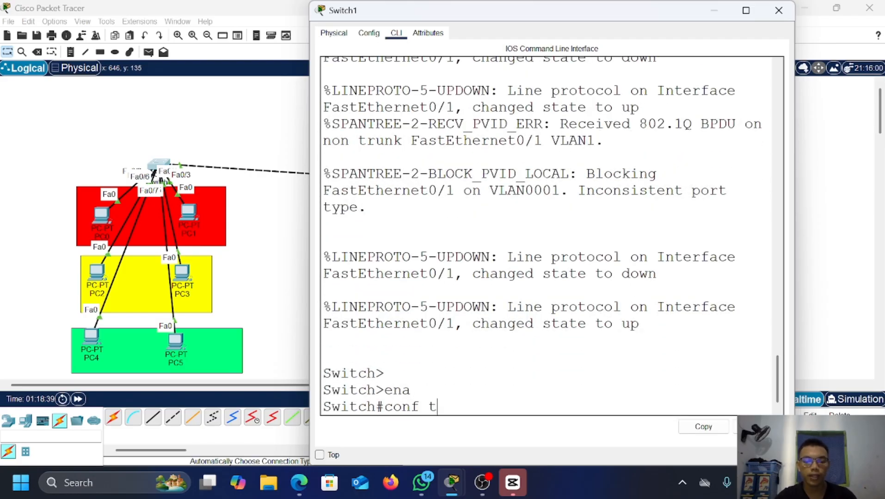
pyautogui.press('Return')
# Step: Create VLANs 10, 20, 30, 40 and 50 on Switch1 and return to global configuration mode
pyautogui.write('v')
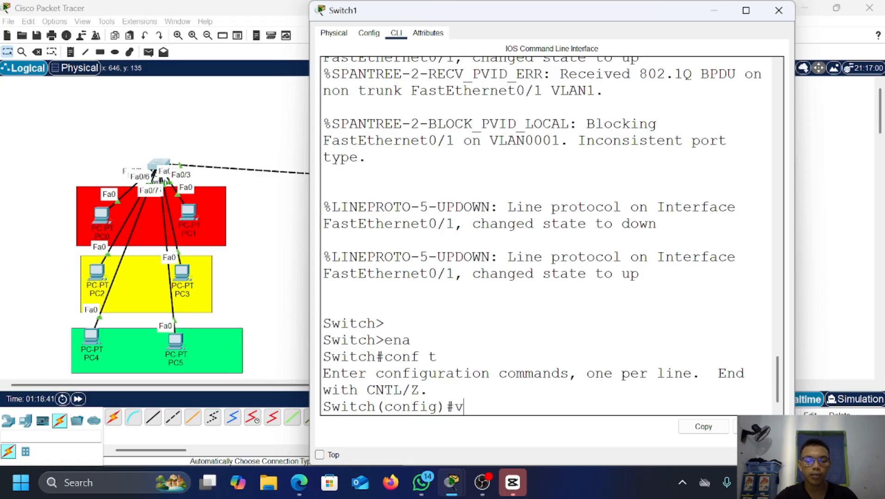
pyautogui.write('lan 10')
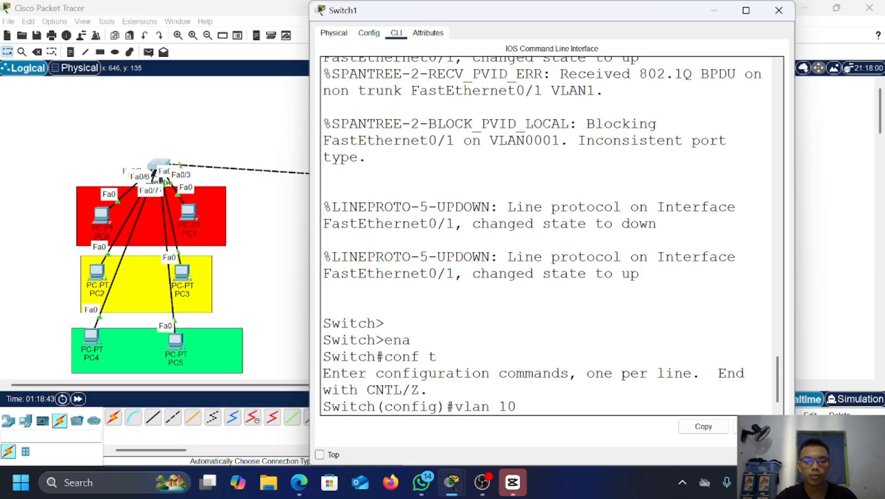
pyautogui.press('Return')
pyautogui.write('an 20')
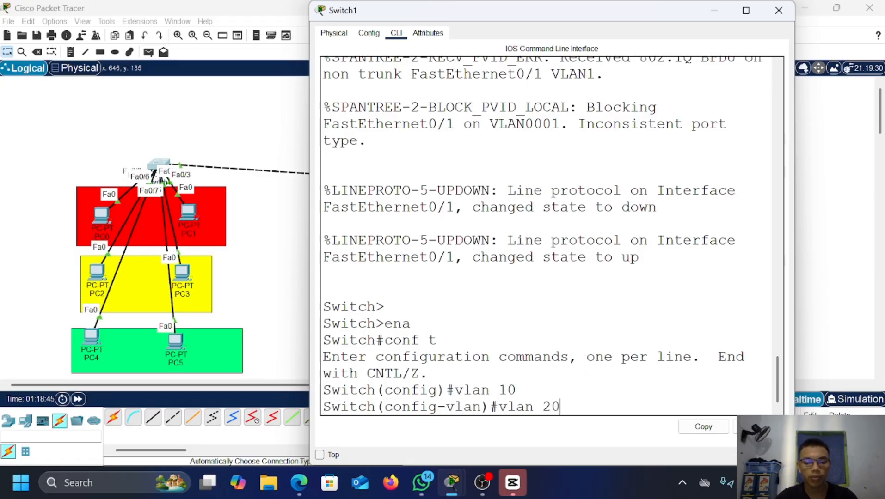
pyautogui.press('Return')
pyautogui.write('vlan)#v')
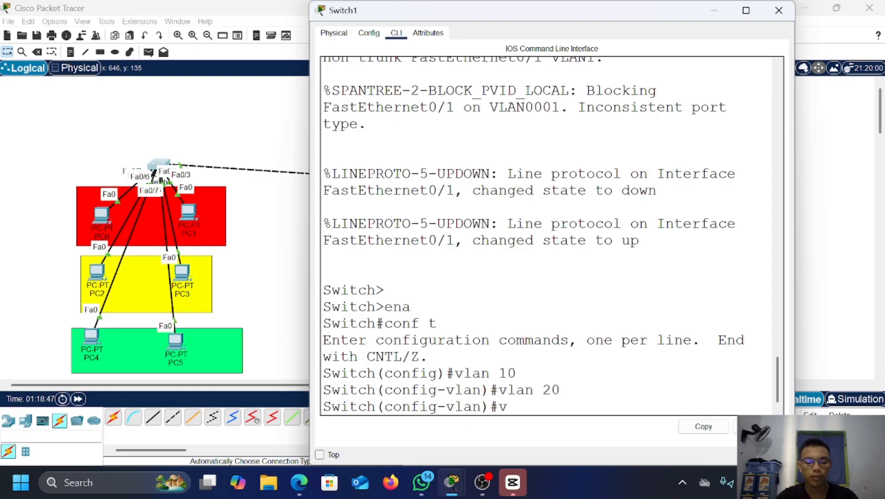
pyautogui.write(' 30')
pyautogui.press('Return')
pyautogui.write('vlan ')
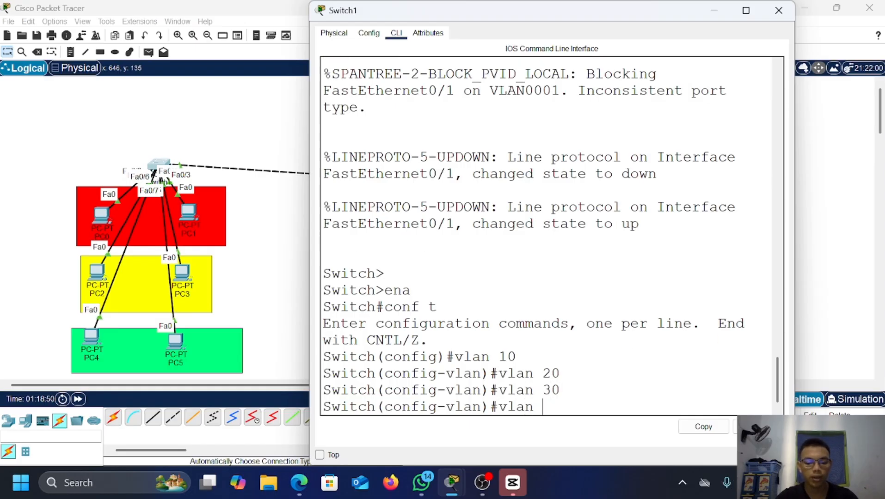
pyautogui.write('40')
pyautogui.press('Return')
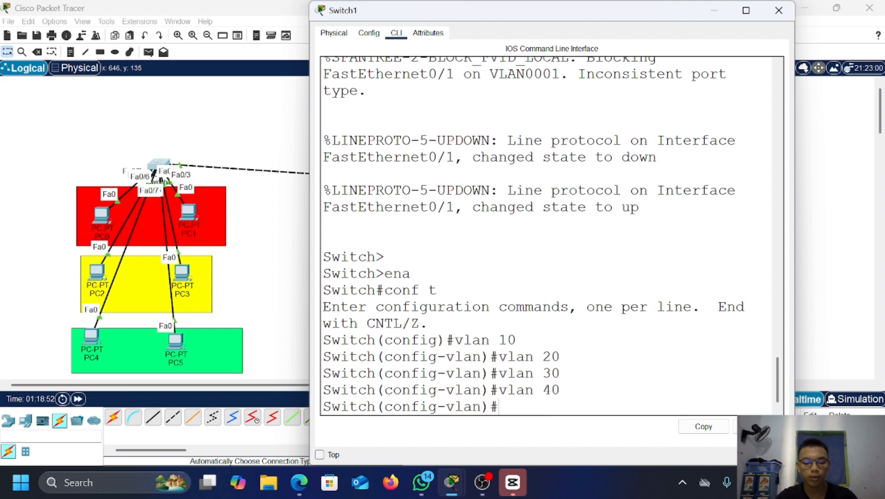
pyautogui.write('vlan 50')
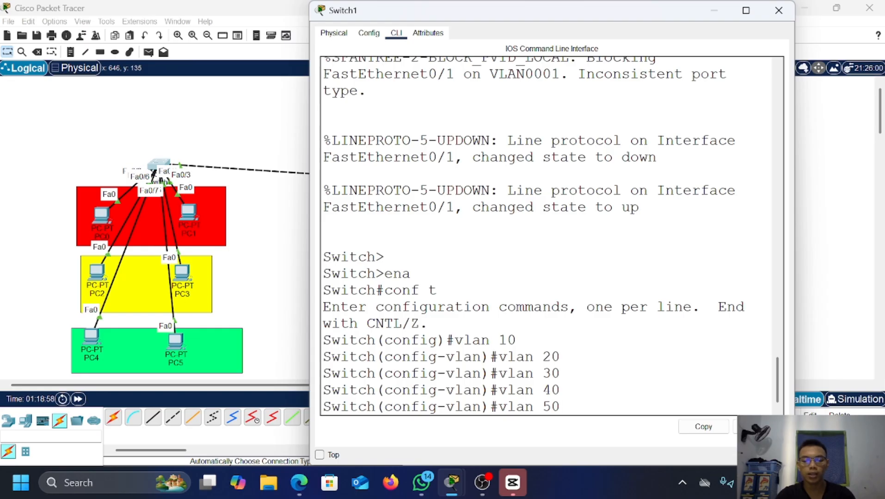
pyautogui.press('Return')
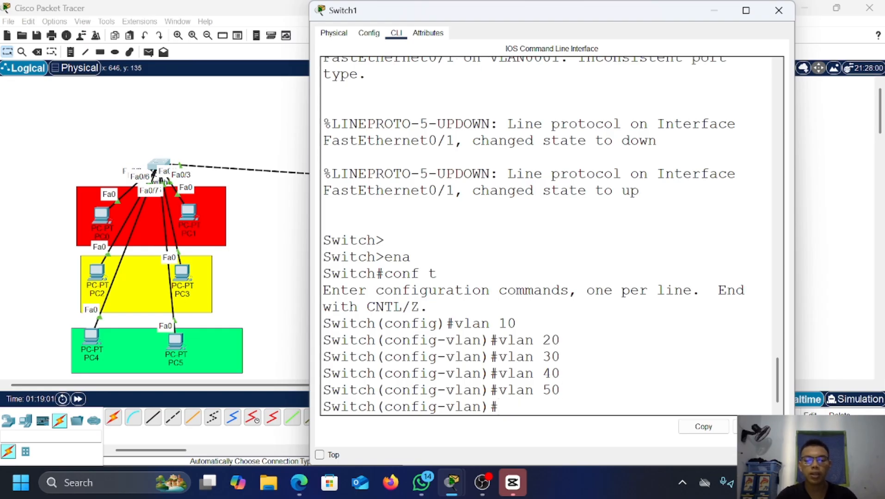
pyautogui.write('ex')
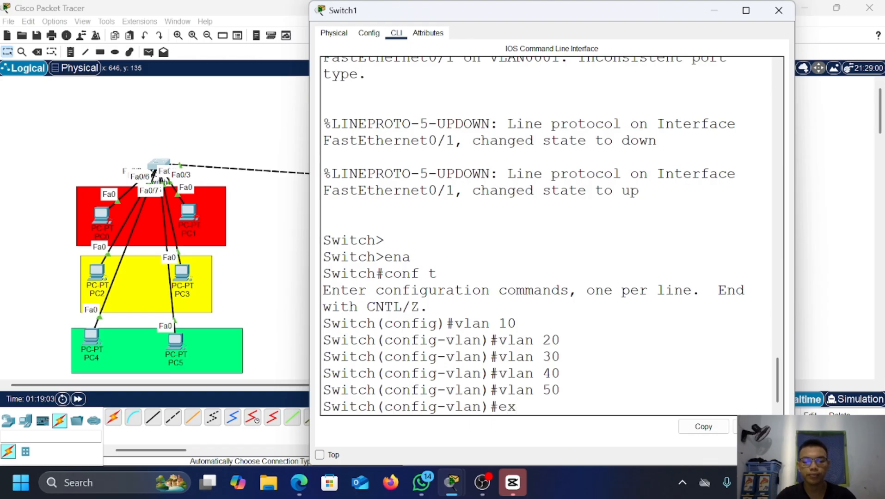
pyautogui.press('Return')
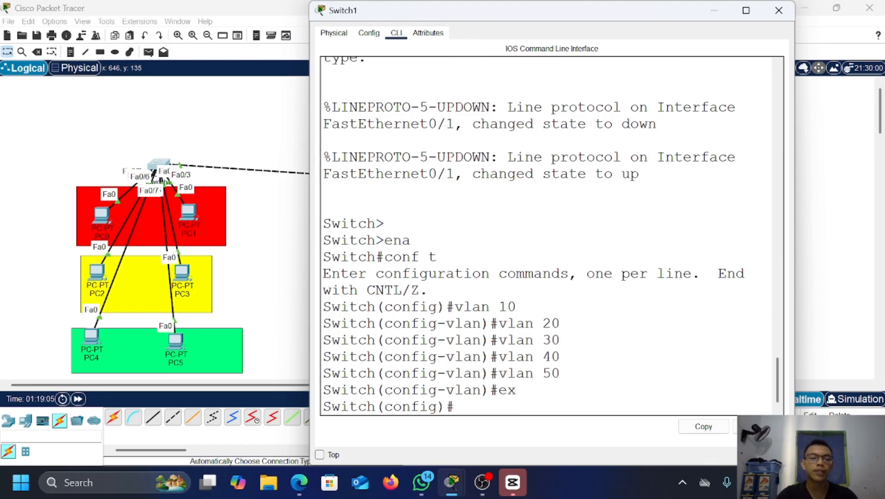
# Step: Select Switch1's interface range fa0/2-3 and set those ports to access mode
pyautogui.write('int')
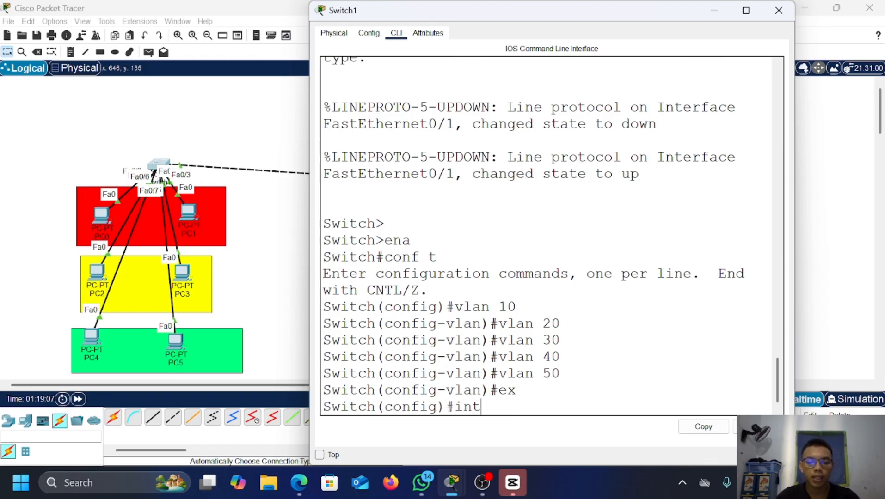
pyautogui.write(' ranger')
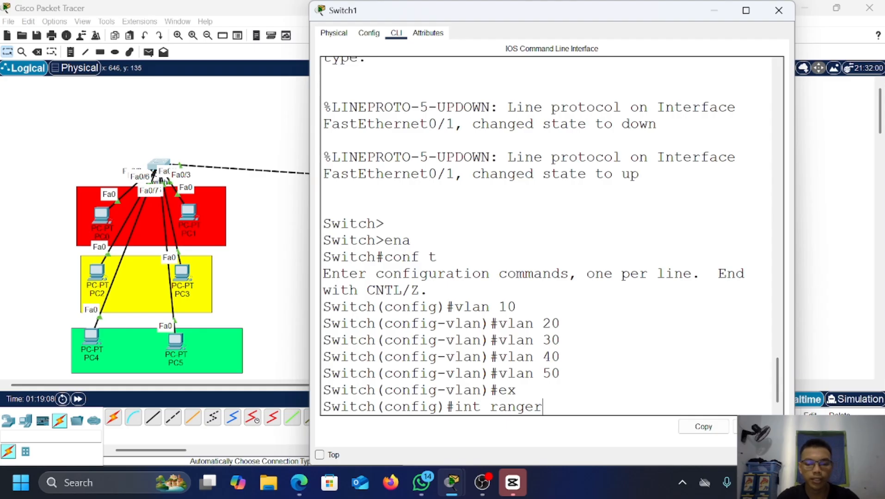
pyautogui.press('BackSpace')
pyautogui.write('fa0')
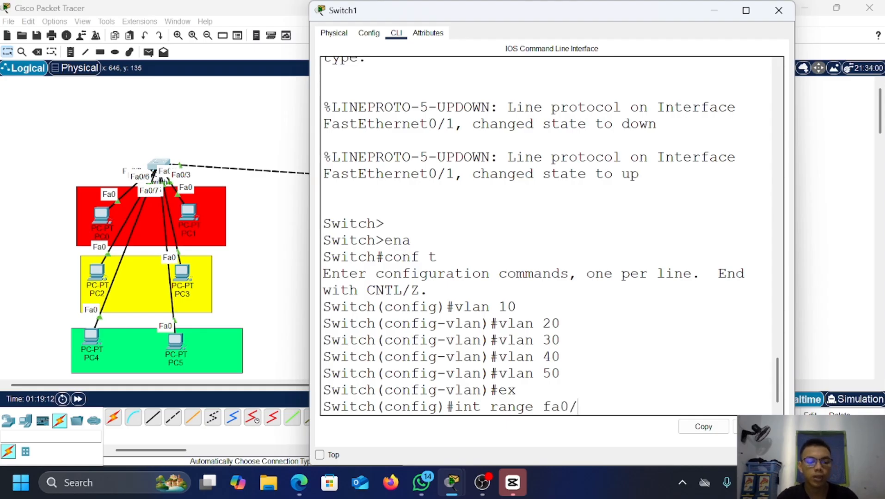
pyautogui.write('/2-3')
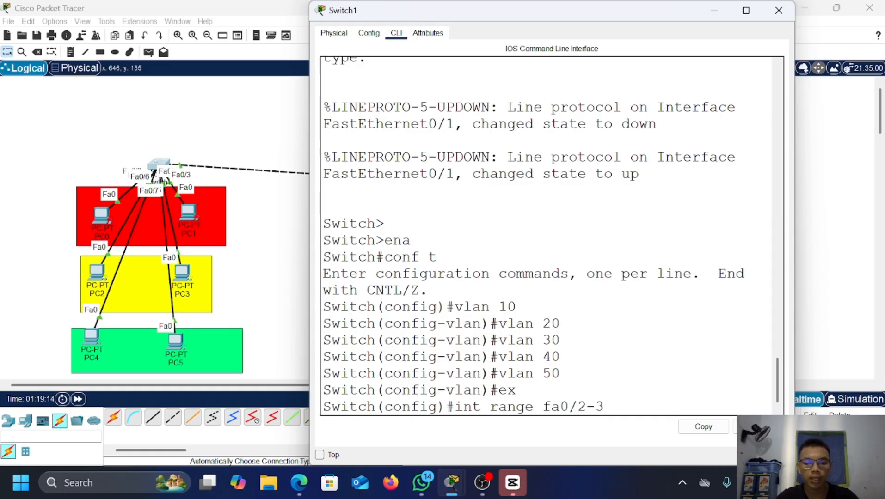
pyautogui.press('Return')
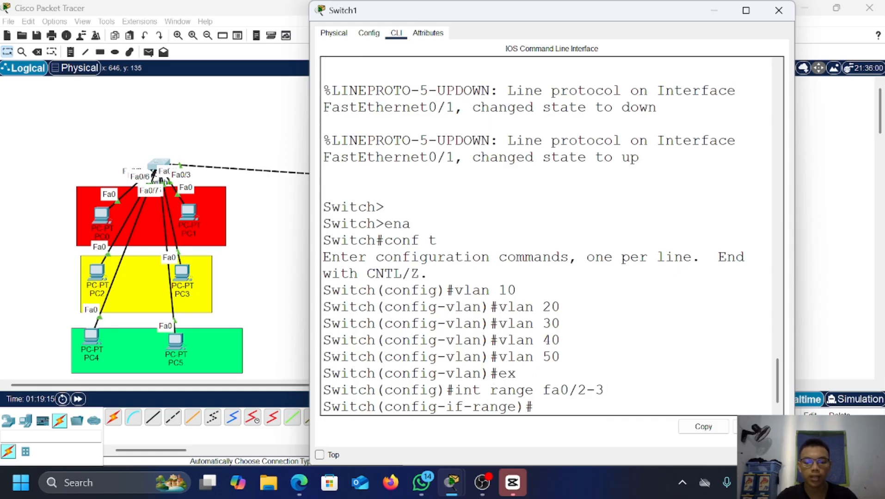
pyautogui.write('sw')
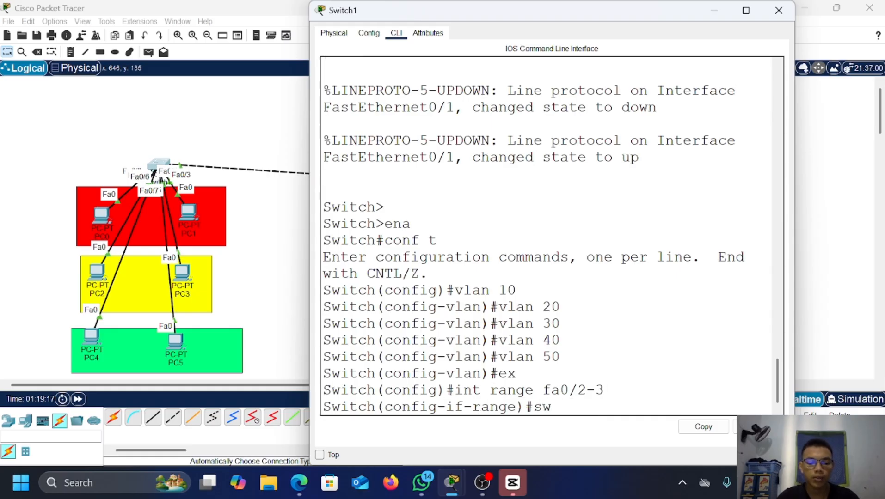
pyautogui.write(' mode acc')
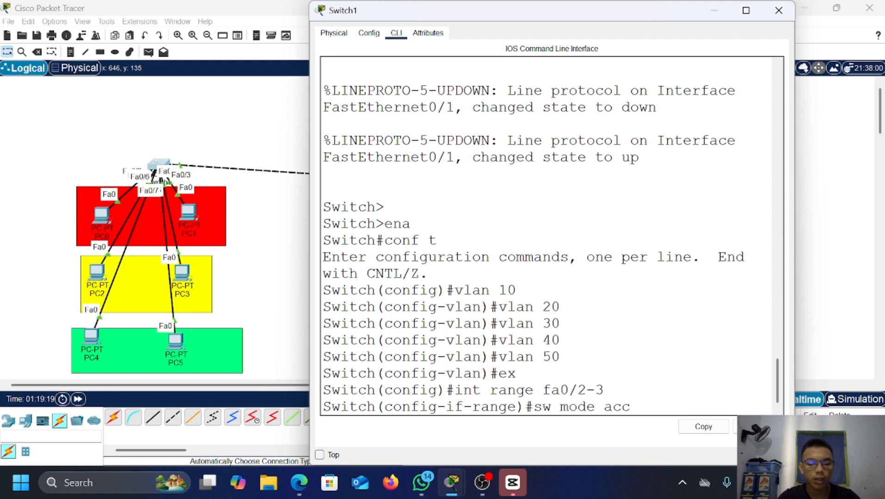
pyautogui.write('ess')
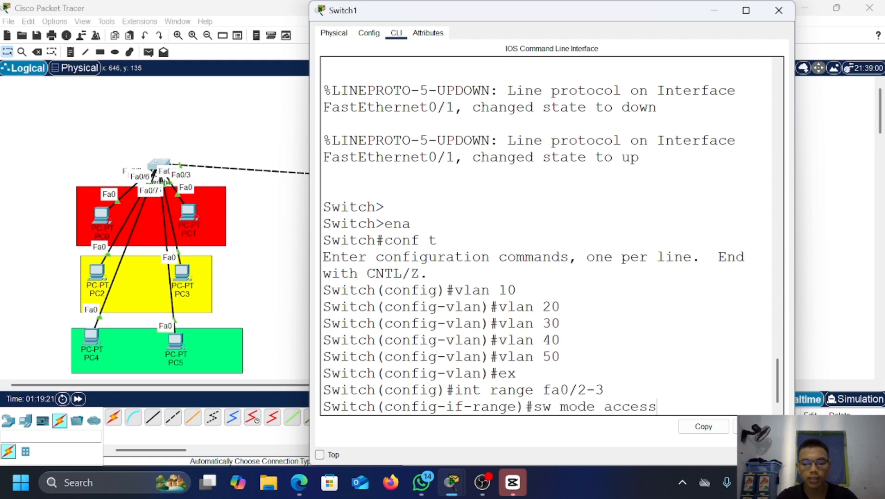
pyautogui.press('Return')
# Step: Assign ports fa0/2-3 to access VLAN 10 and return to global configuration mode
pyautogui.write('s')
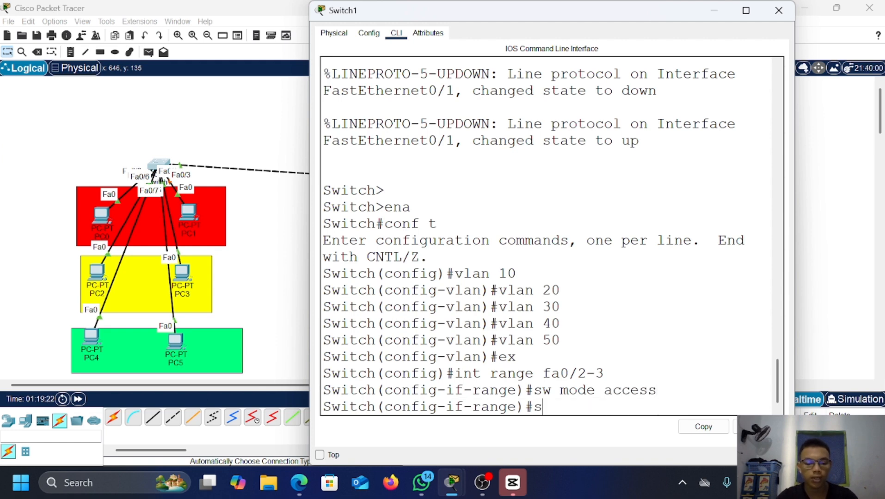
pyautogui.write('w access')
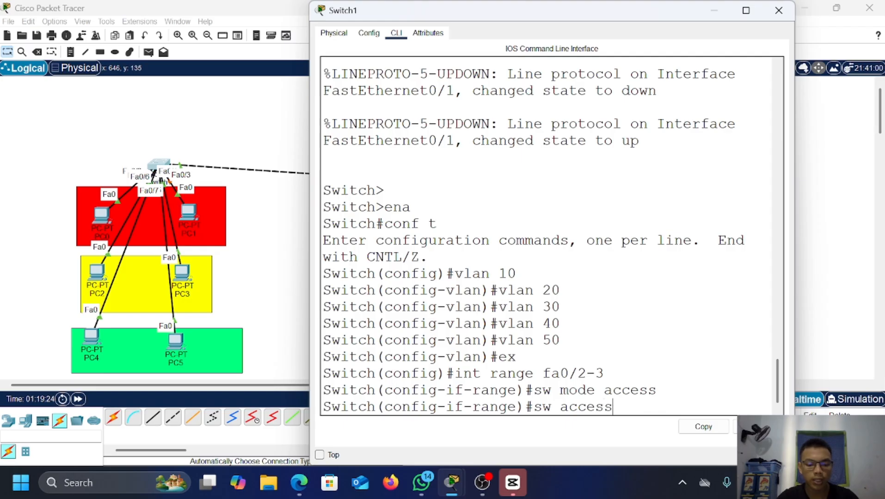
pyautogui.write(' vlan')
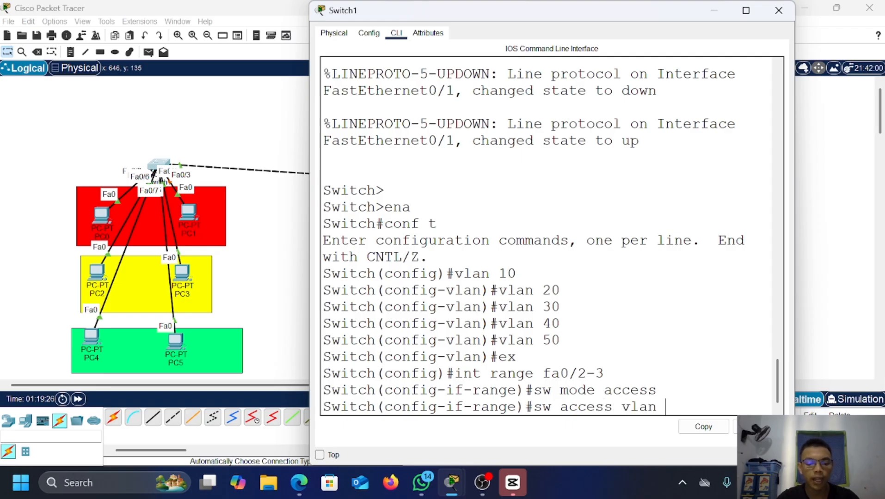
pyautogui.write(' 10')
pyautogui.press('Return')
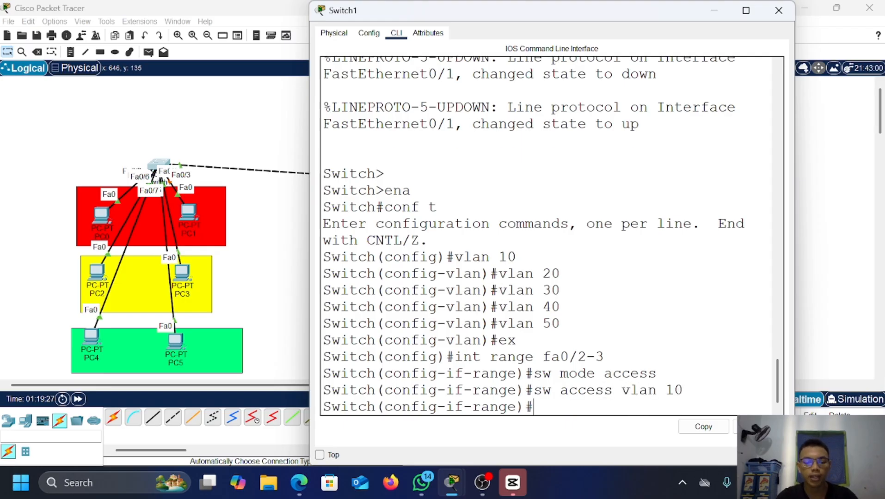
pyautogui.write('ex')
pyautogui.press('Return')
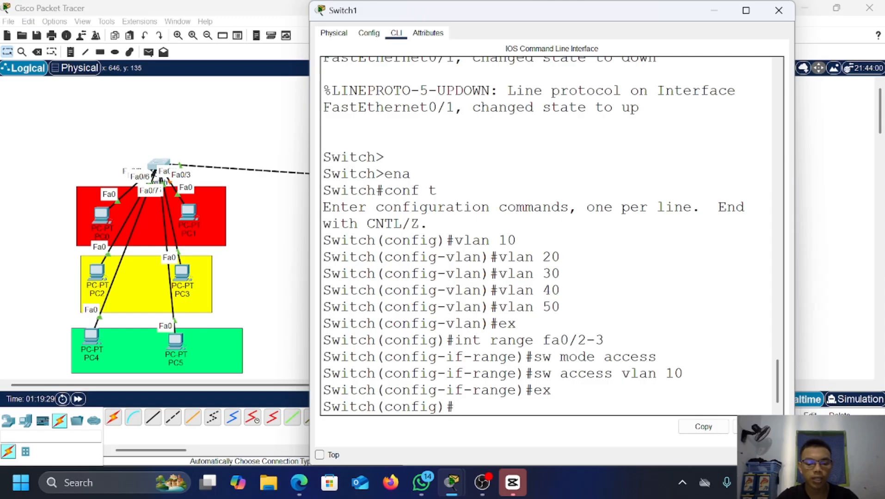
# Step: Select Switch1's interface range fa0/4-5 and set those ports to access mode
pyautogui.write('int ra')
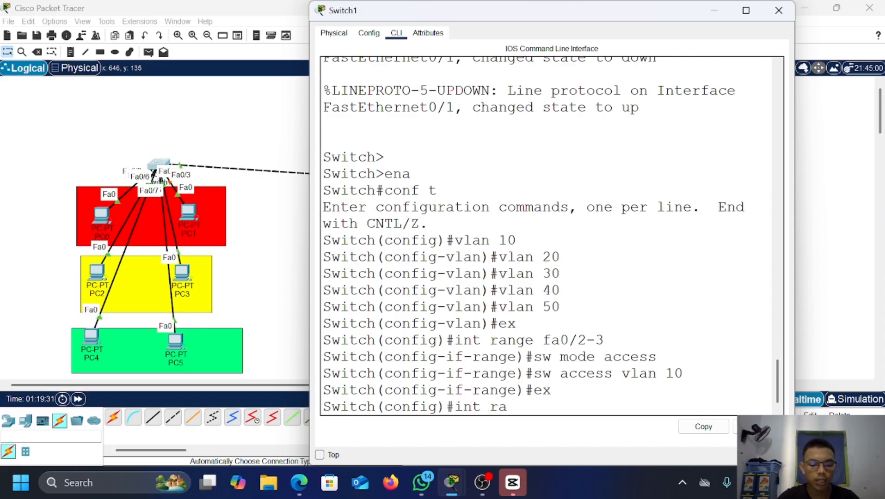
pyautogui.write('nge fa0/')
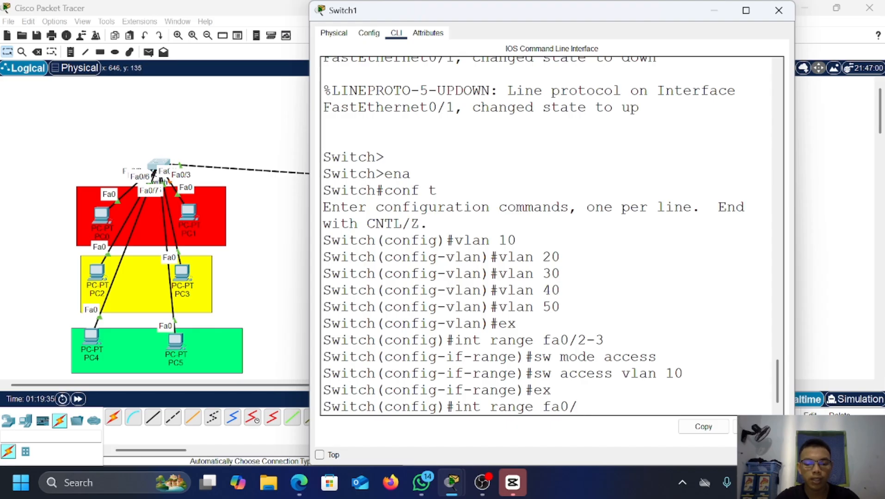
pyautogui.write('4-5')
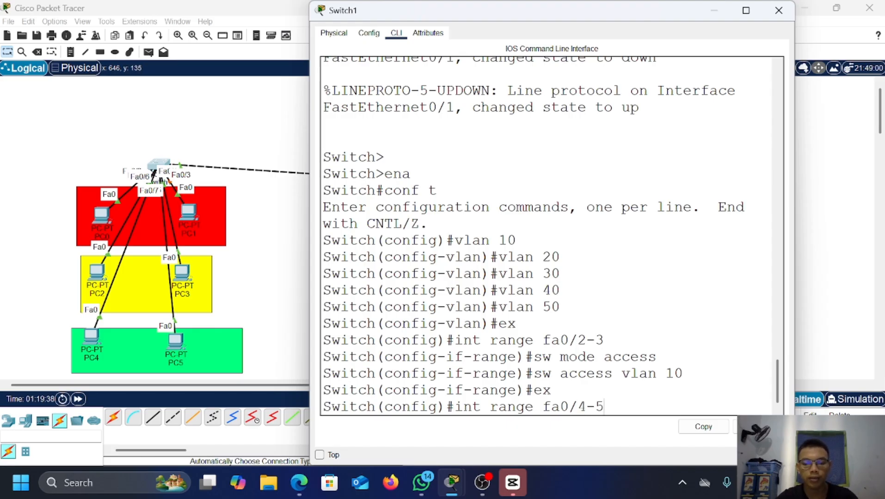
pyautogui.press('Return')
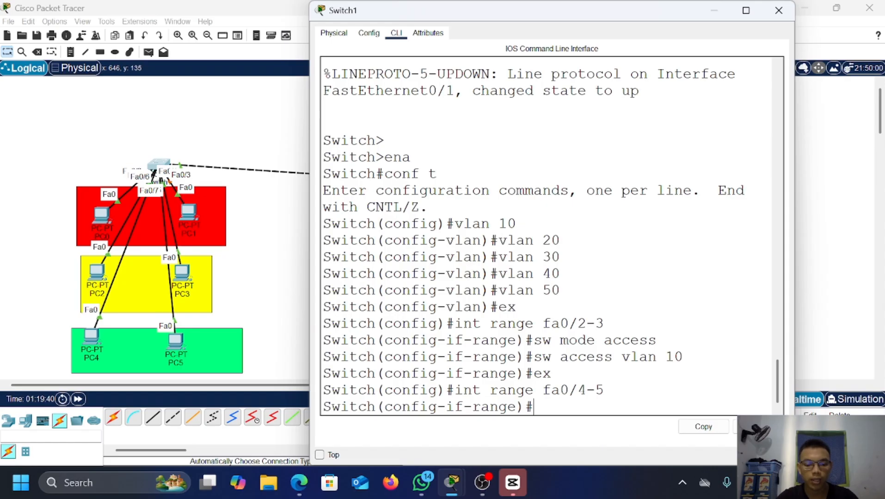
pyautogui.write('sw mode a')
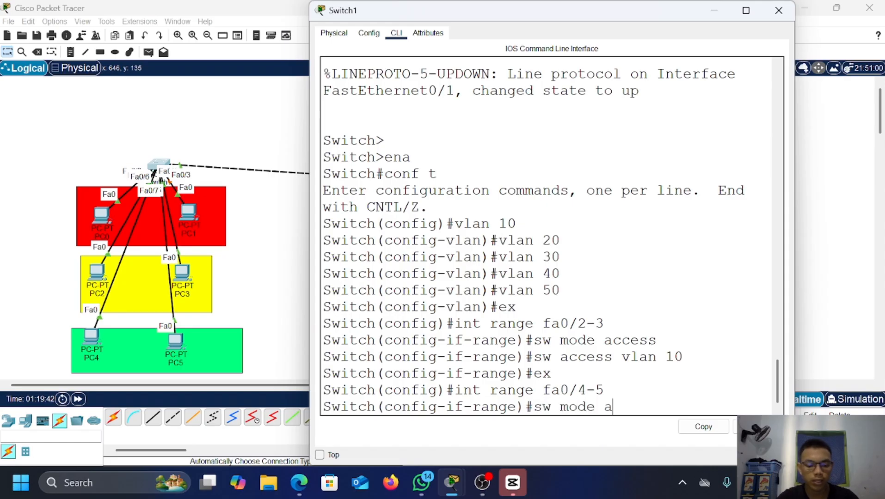
pyautogui.write('ccess')
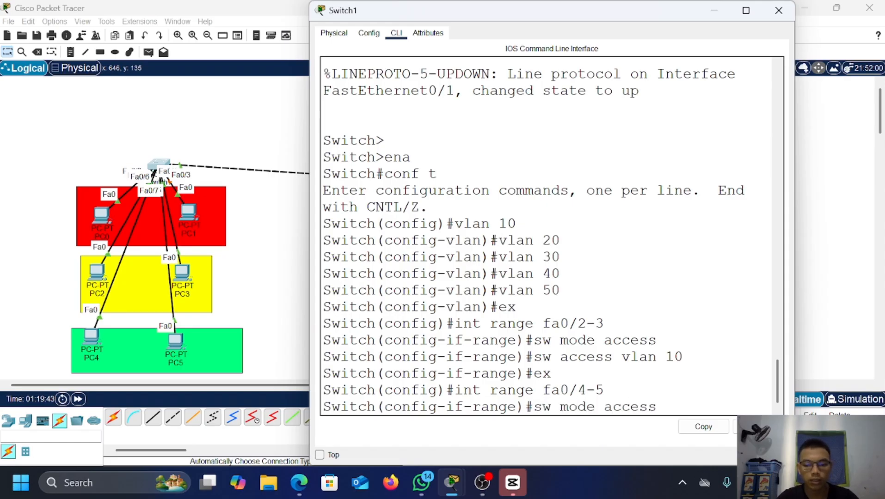
pyautogui.press('Return')
# Step: Assign ports fa0/4-5 to access VLAN 20 and return to global configuration mode
pyautogui.write('sw ')
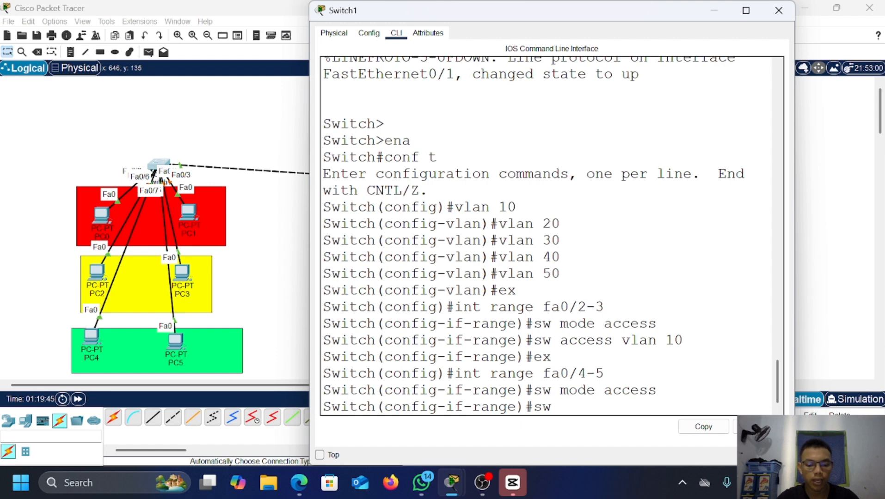
pyautogui.write('access')
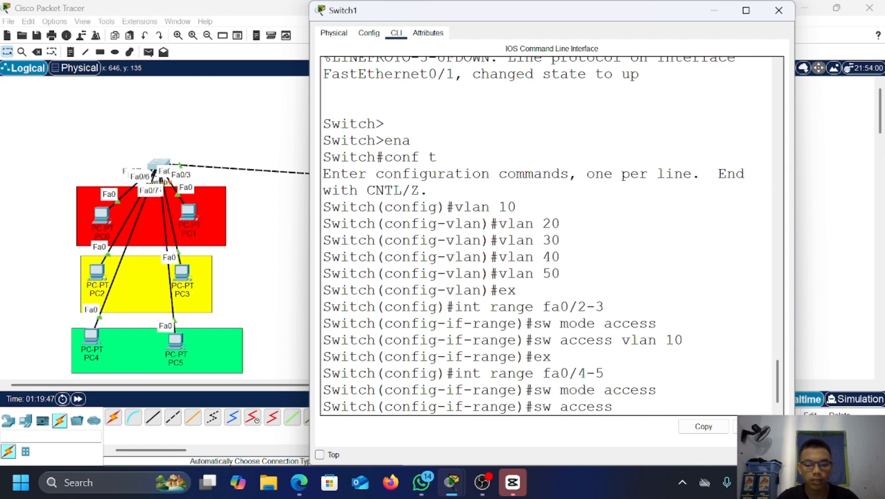
pyautogui.write(' vln')
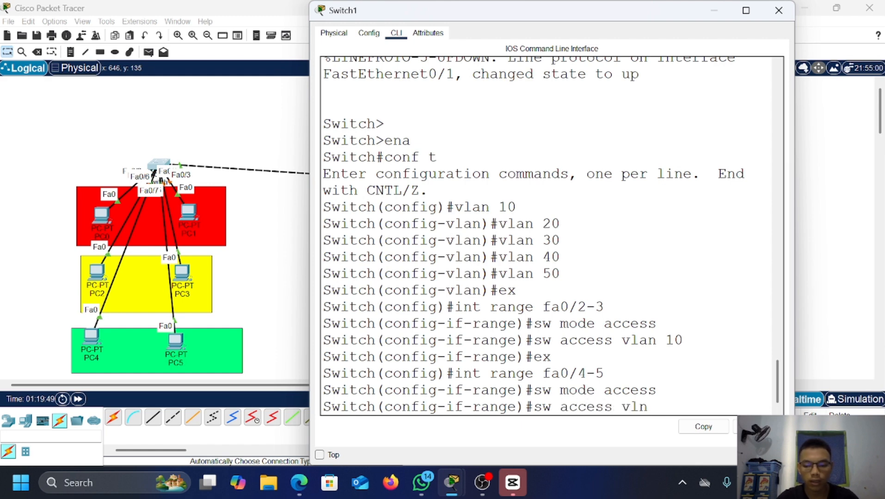
pyautogui.press('BackSpace')
pyautogui.write('an ')
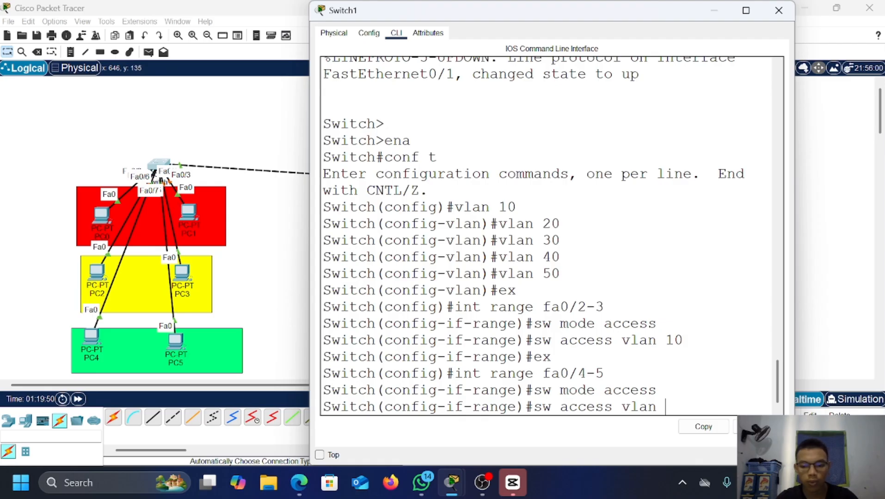
pyautogui.write('20')
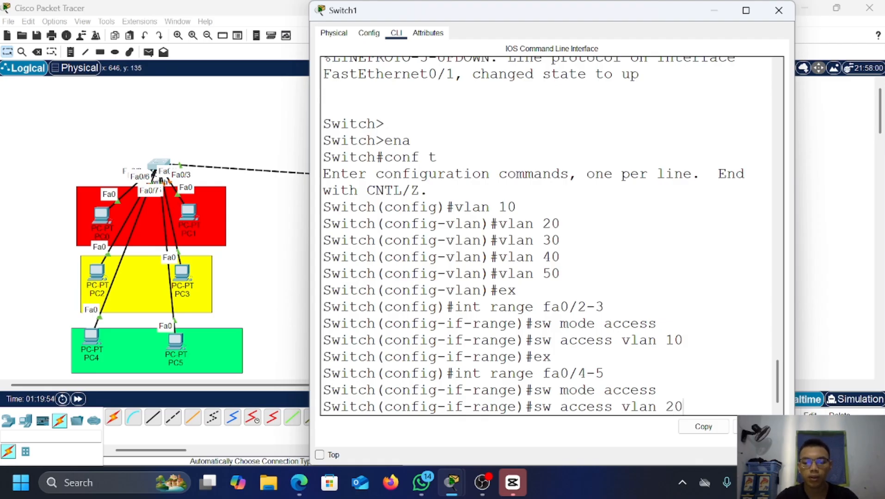
pyautogui.press('Return')
pyautogui.write('ex')
pyautogui.press('Return')
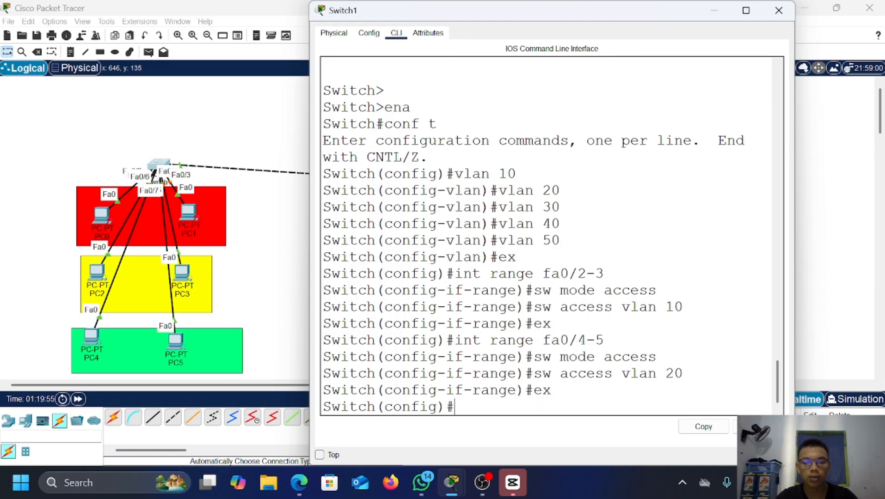
# Step: Select Switch1's interface range fa0/6-7 and set those ports to access mode
pyautogui.write('int')
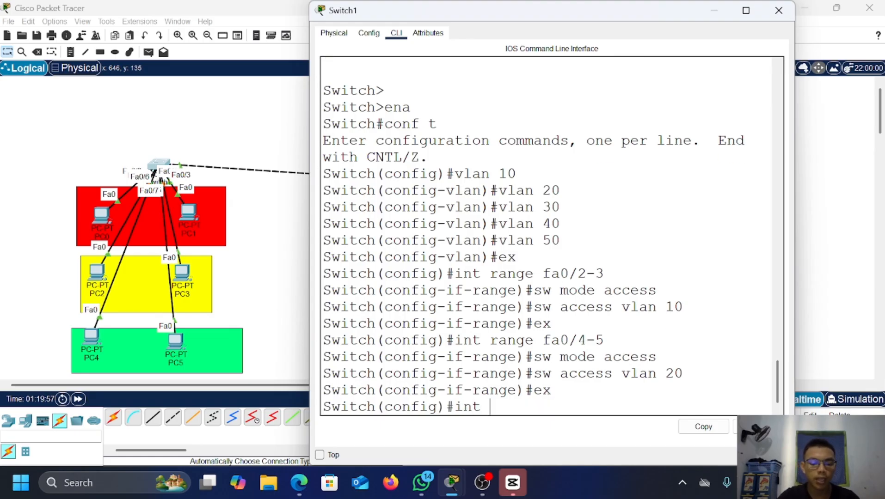
pyautogui.write(' range ')
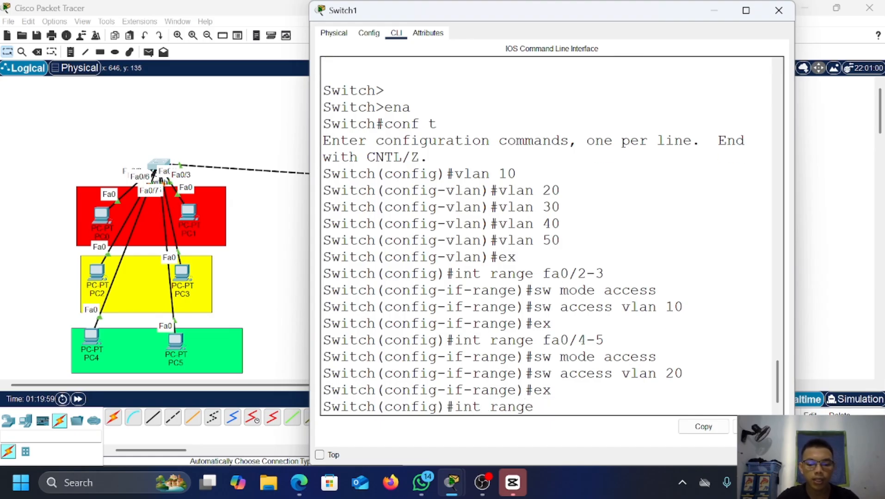
pyautogui.write('fa0/')
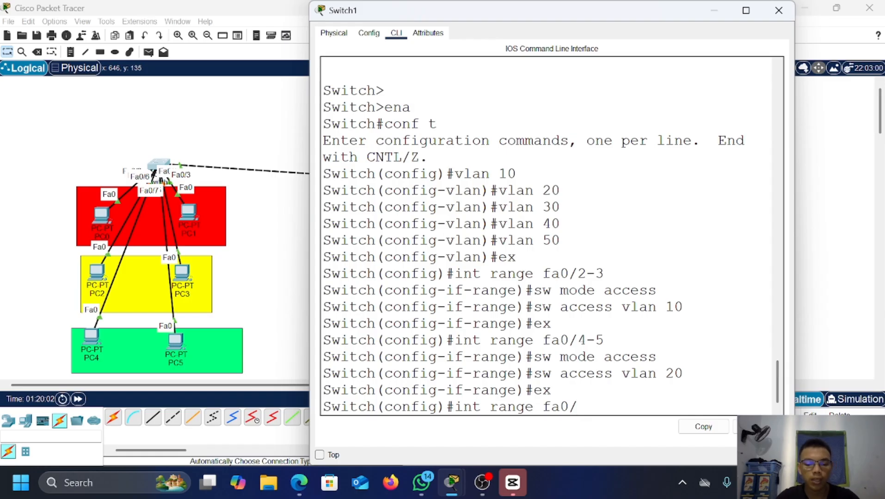
pyautogui.write('6-7')
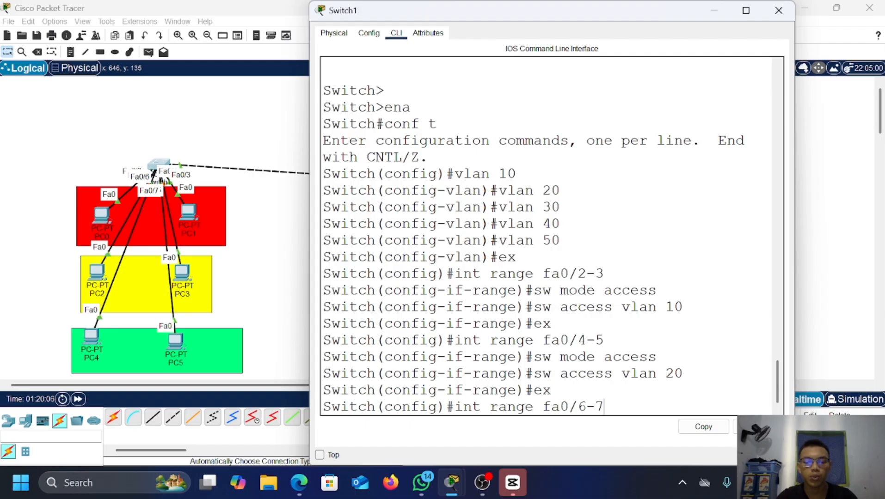
pyautogui.press('Return')
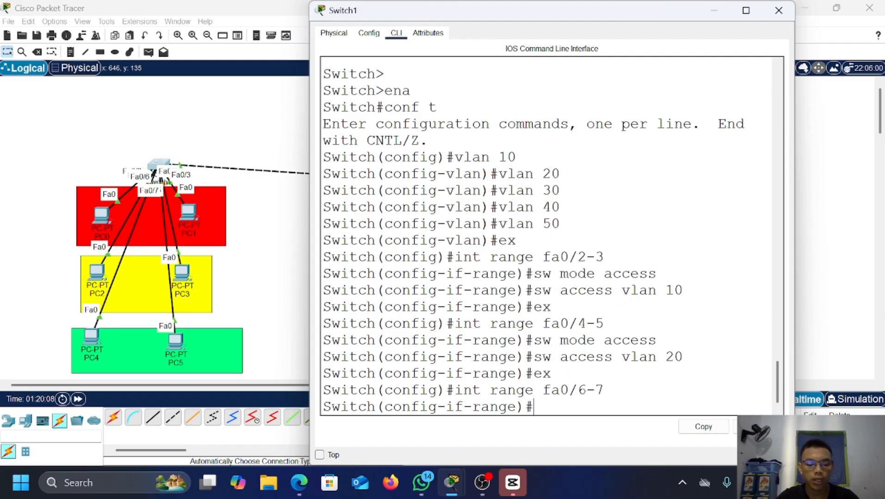
pyautogui.write('sw mode a')
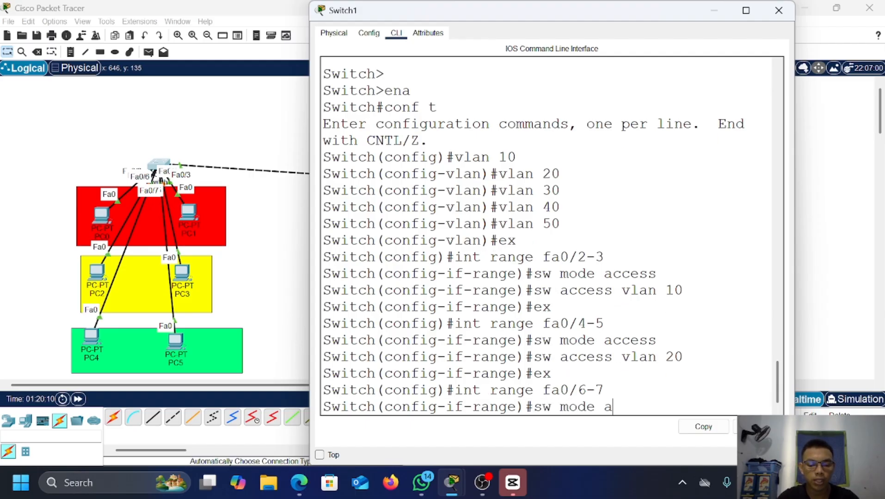
pyautogui.write('ccess')
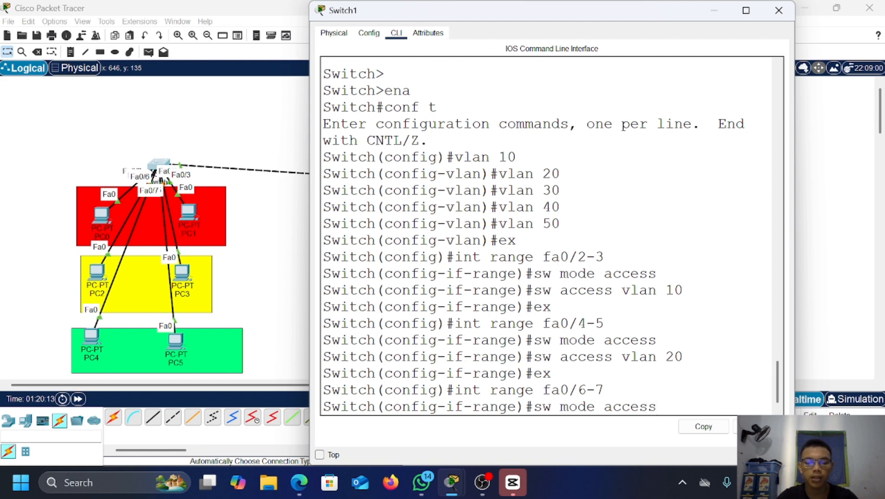
pyautogui.press('Return')
# Step: Assign Switch1's ports fa0/6-7 to access VLAN 30 and return to global configuration mode
pyautogui.write('sw')
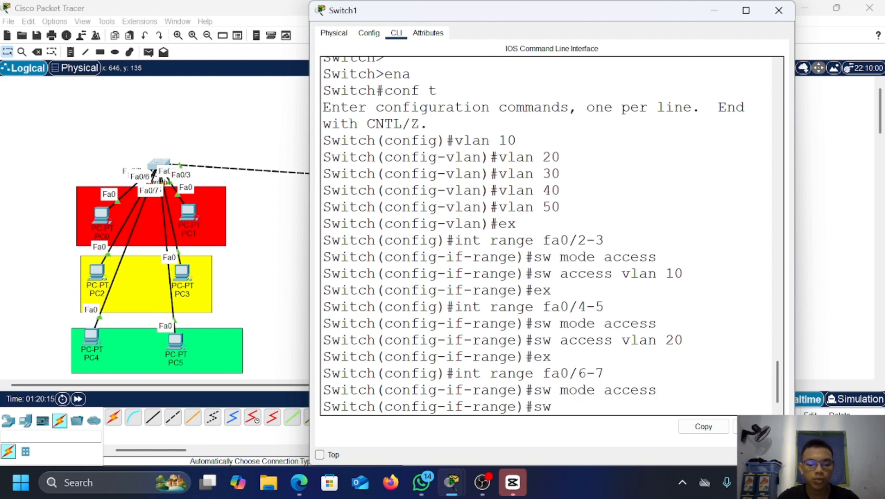
pyautogui.write(' acc')
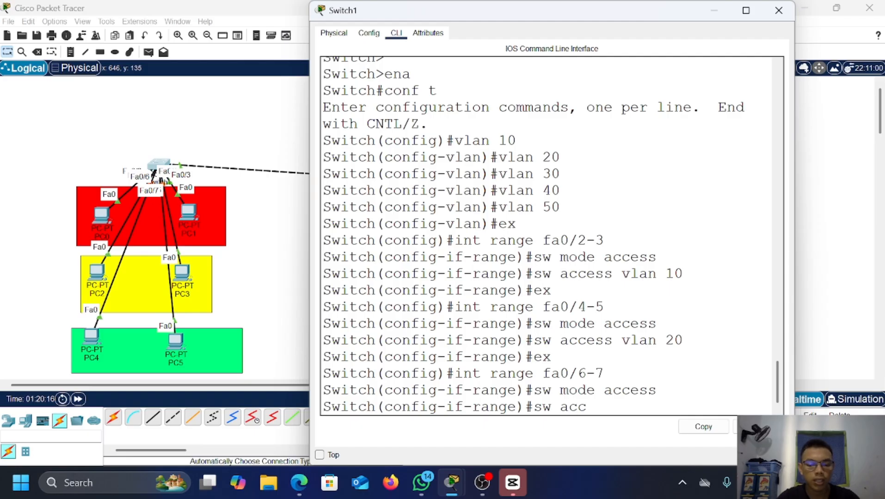
pyautogui.write('ess vln')
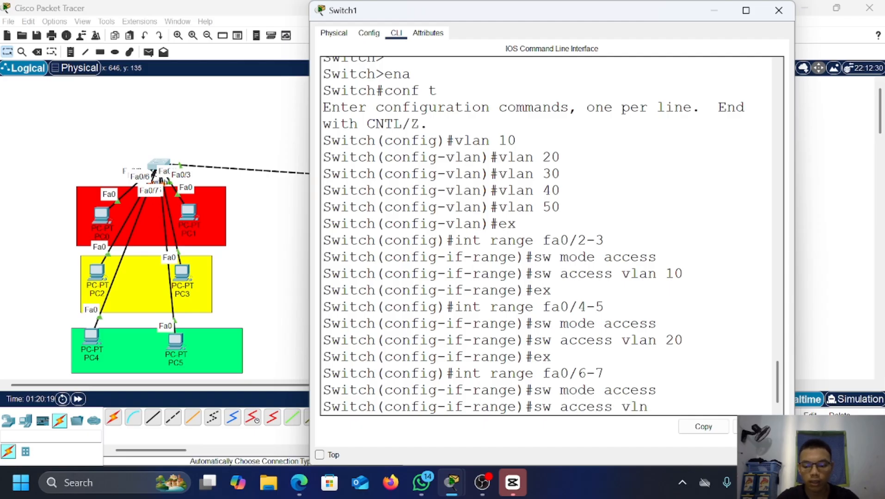
pyautogui.press('BackSpace')
pyautogui.write('an 30')
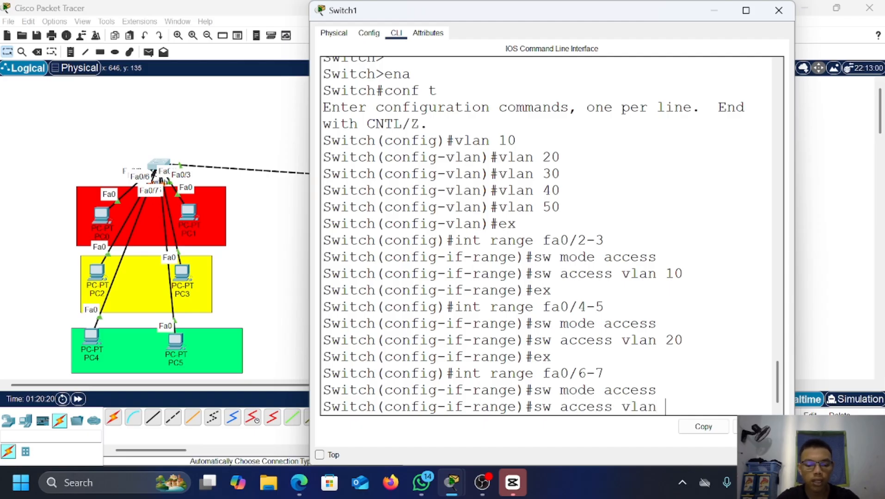
pyautogui.press('Return')
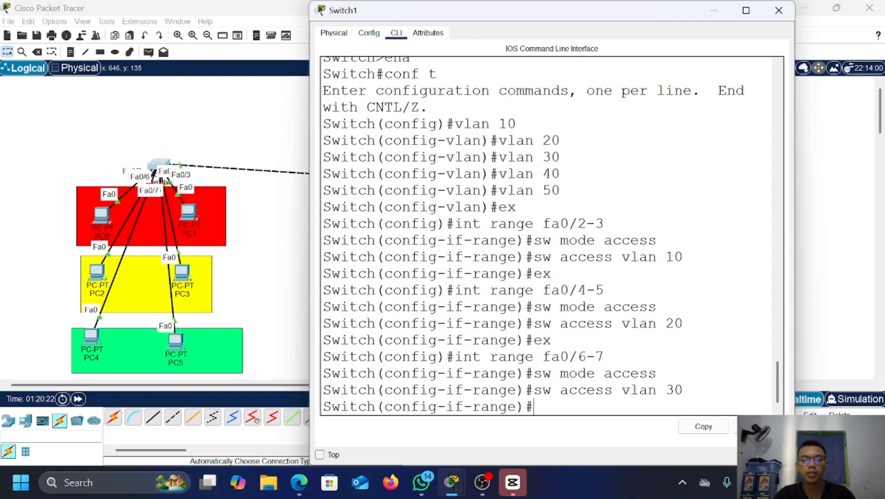
pyautogui.write('ex')
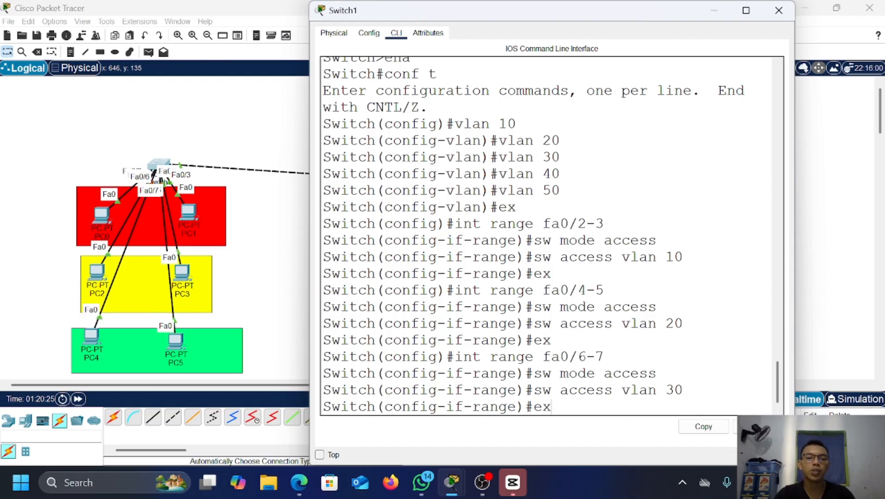
pyautogui.press('Return')
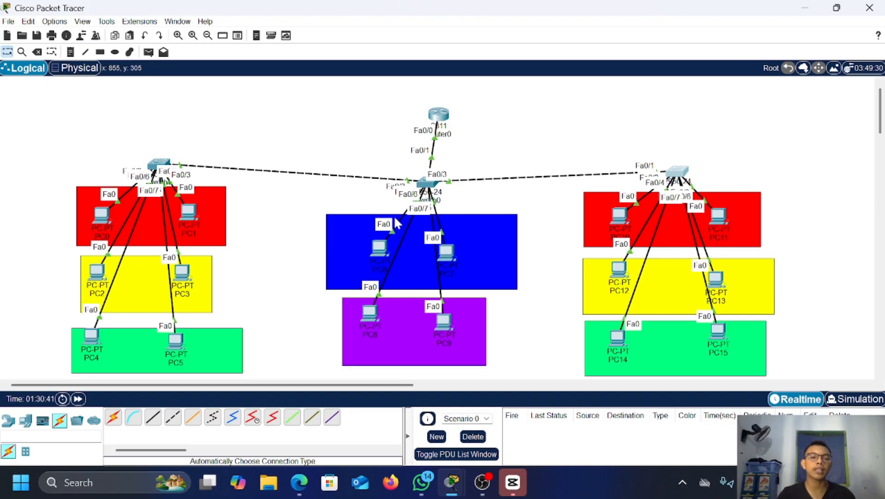
# Step: Set interface fa0/1 on Switch1 to trunk mode with the full switchport command, and close the switch's window
pyautogui.click(160, 169)
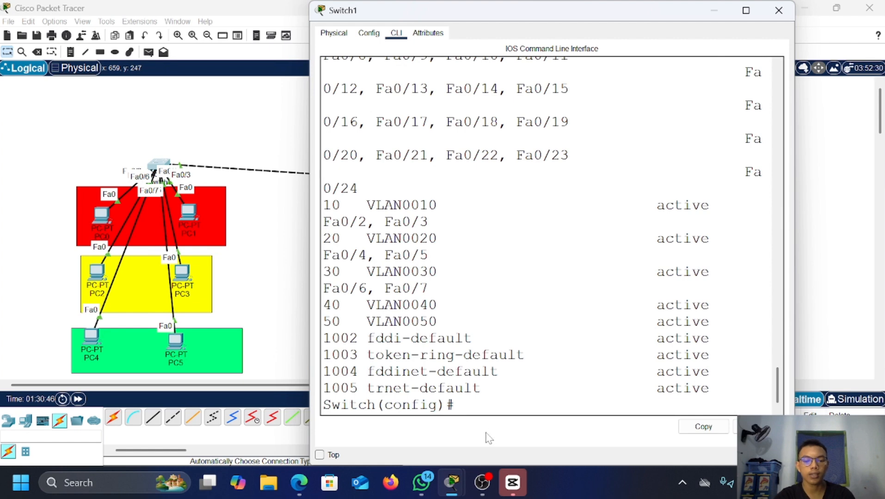
pyautogui.write('itn')
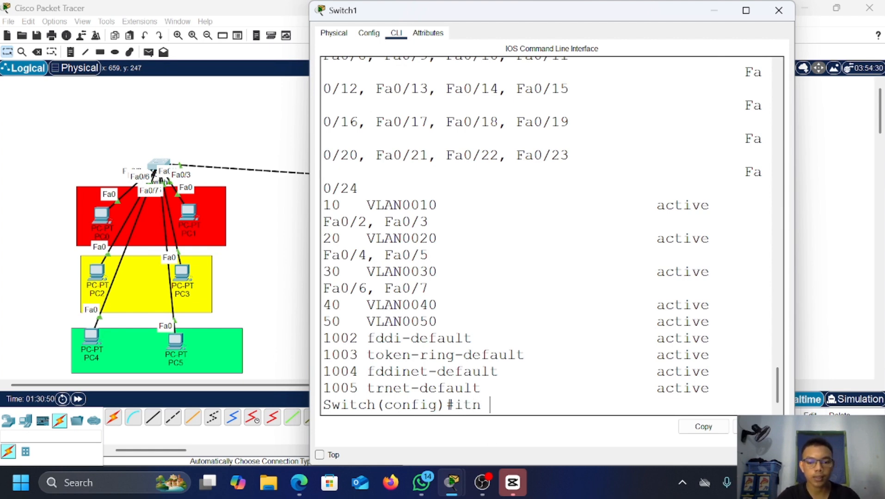
pyautogui.press('BackSpace')
pyautogui.press('BackSpace')
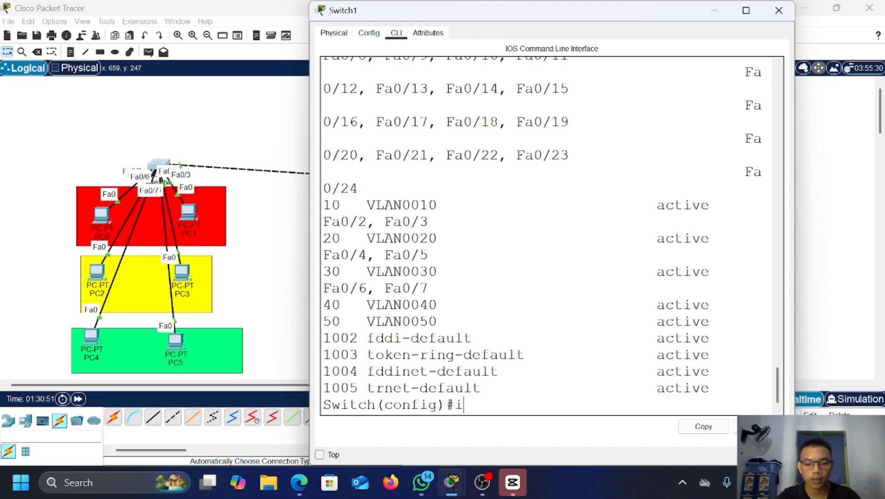
pyautogui.write('nt f')
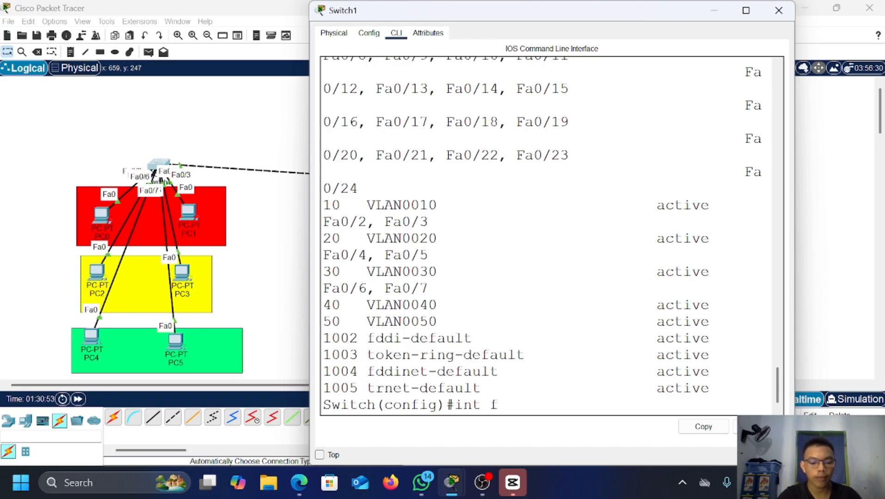
pyautogui.write('a0/1')
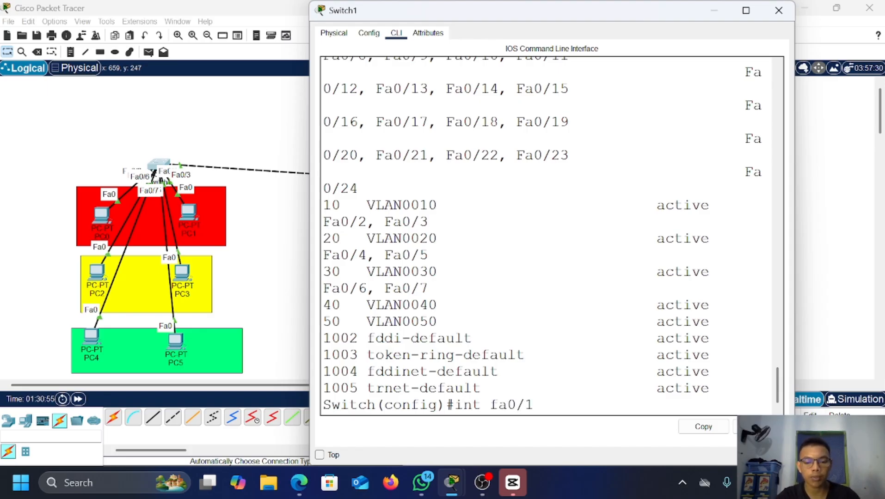
pyautogui.press('Return')
pyautogui.write('sw')
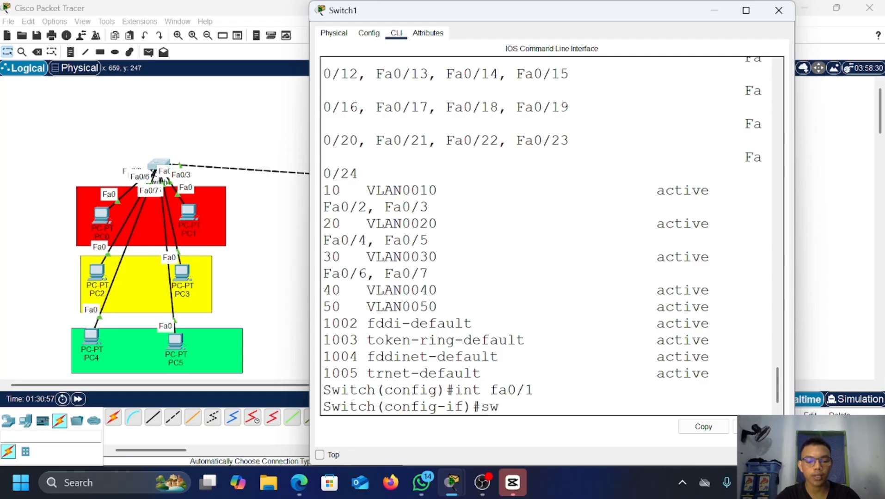
pyautogui.write('itchpo')
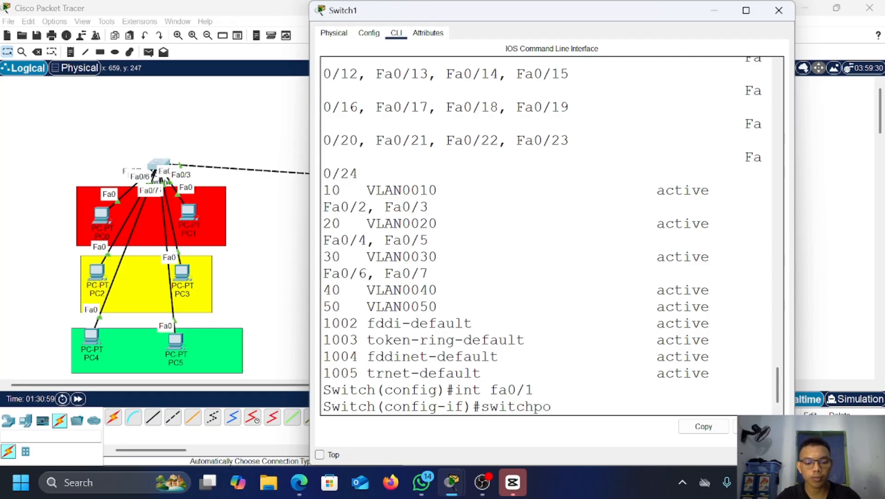
pyautogui.write('rt mode')
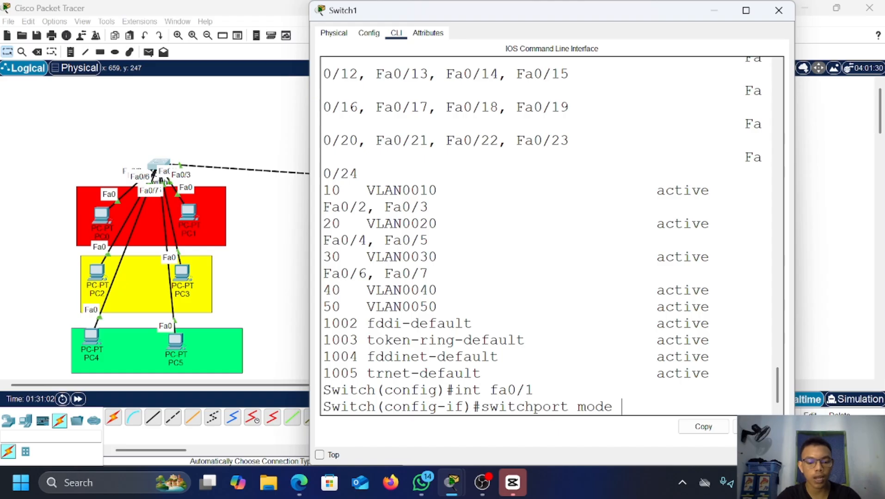
pyautogui.write(' trunk')
pyautogui.press('Return')
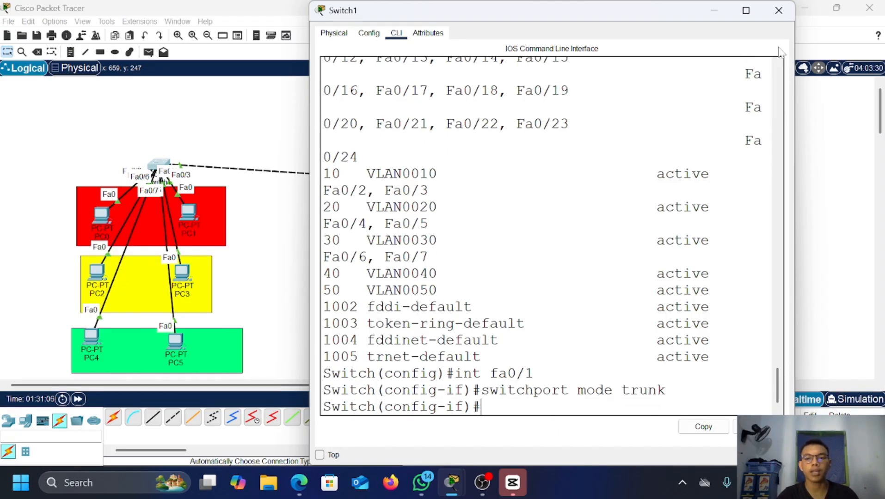
pyautogui.click(779, 10)
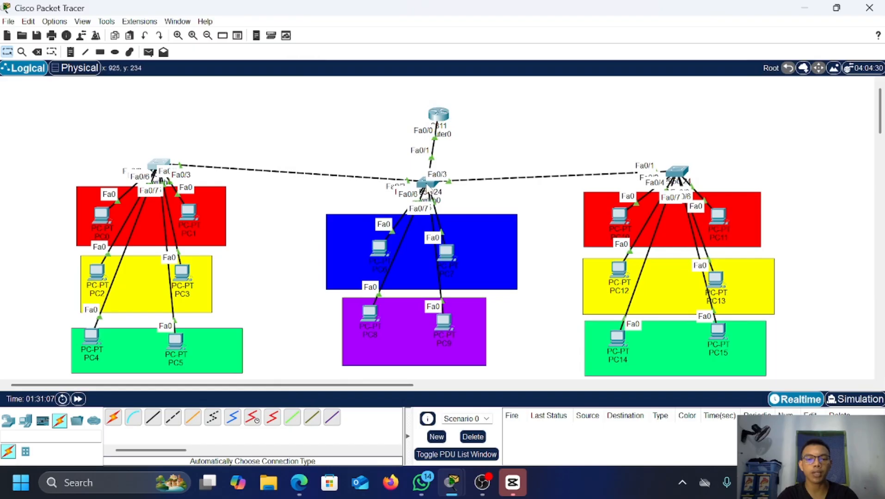
# Step: Set Switch0's interface range fa0/1-3 to trunk mode and close the switch's window
pyautogui.click(425, 184)
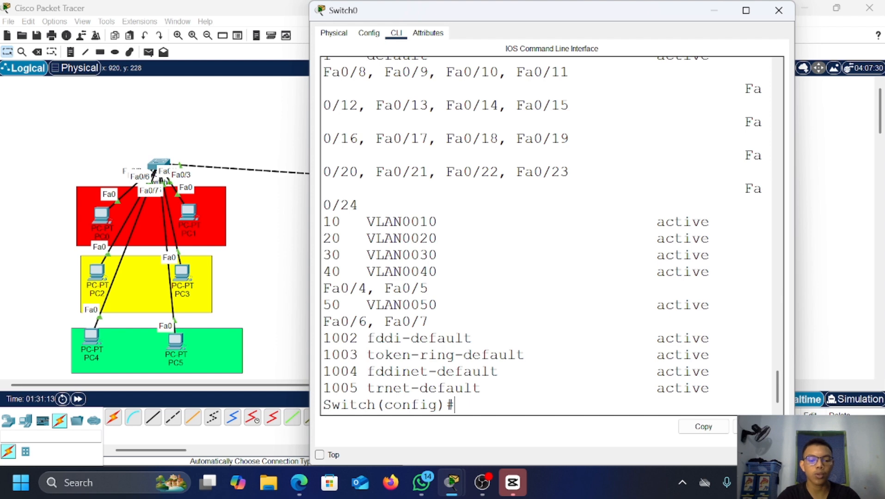
pyautogui.write('itn')
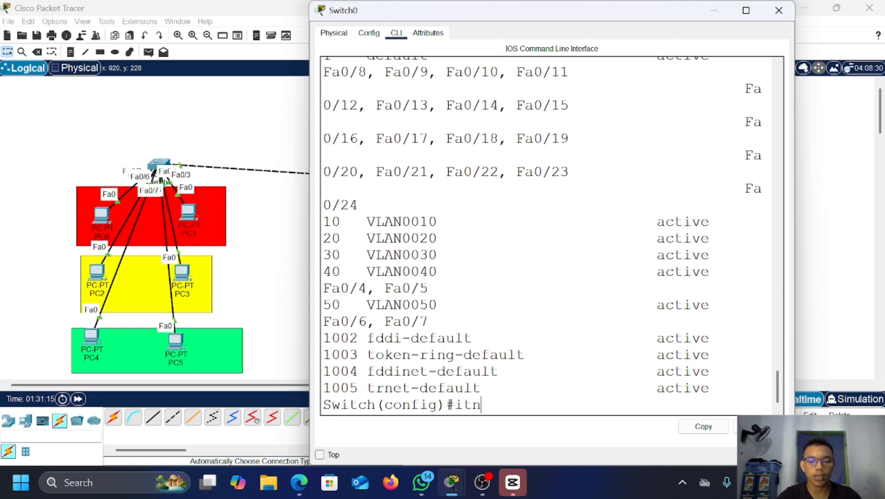
pyautogui.press('BackSpace')
pyautogui.press('BackSpace')
pyautogui.write('nt ran')
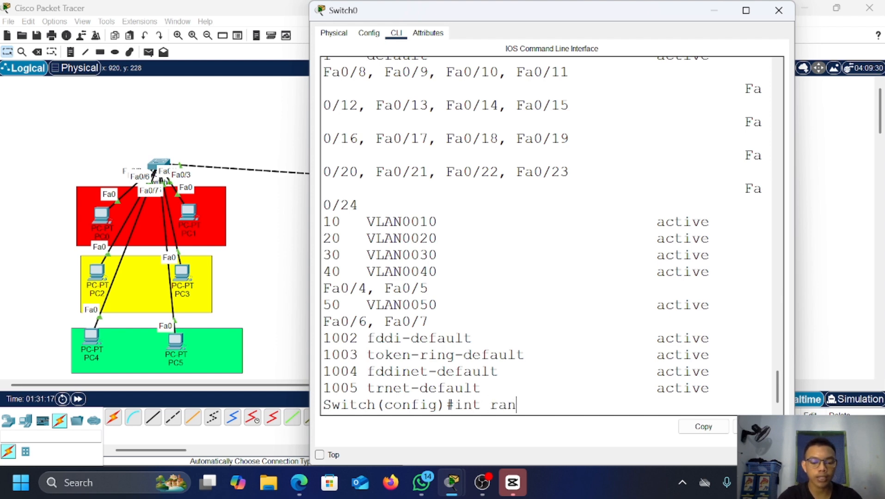
pyautogui.write('ge fa')
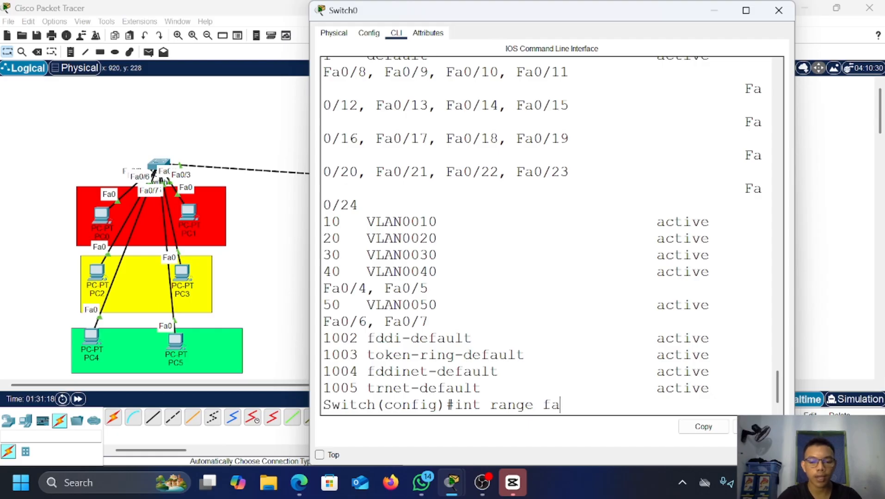
pyautogui.write('0/1')
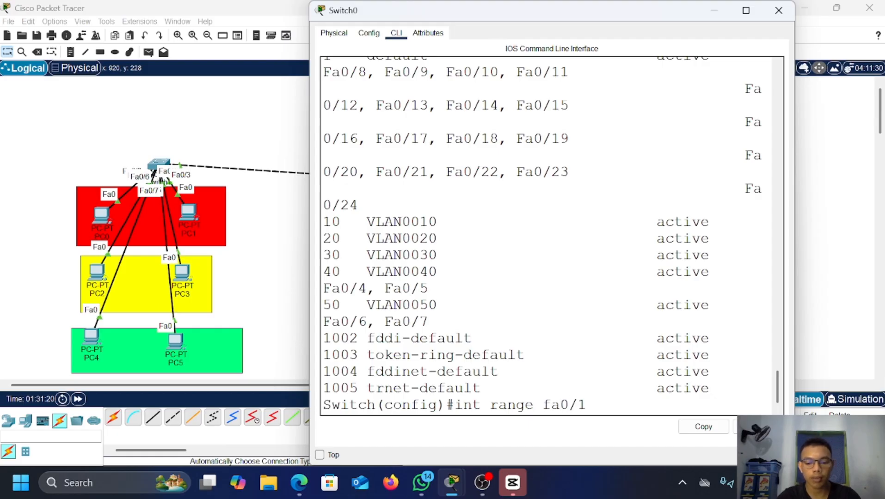
pyautogui.write('-2')
pyautogui.press('BackSpace')
pyautogui.write('3')
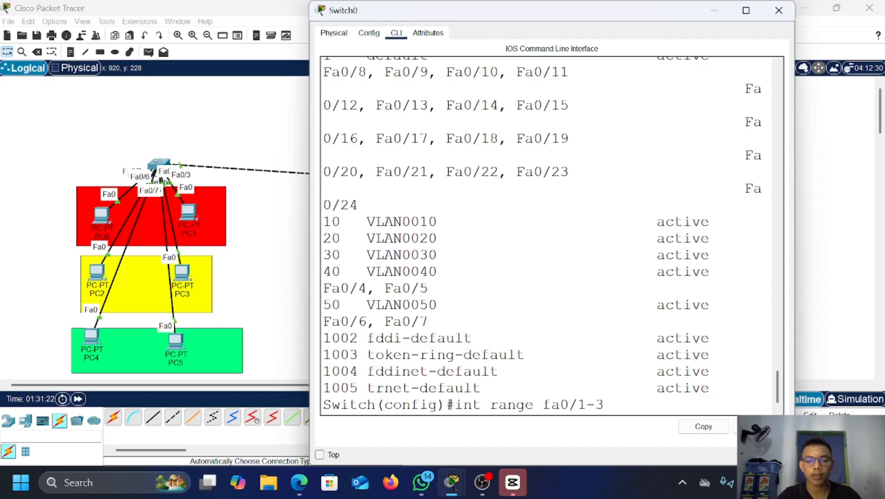
pyautogui.press('Return')
pyautogui.write('sw')
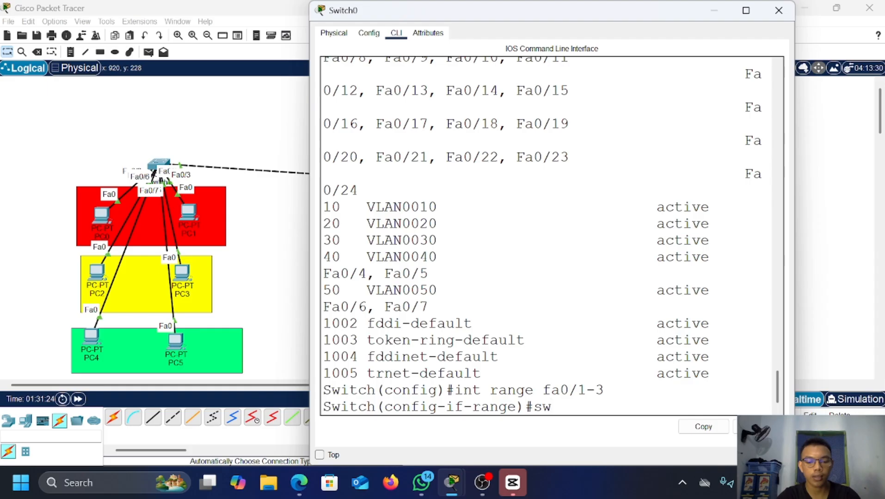
pyautogui.write('itch')
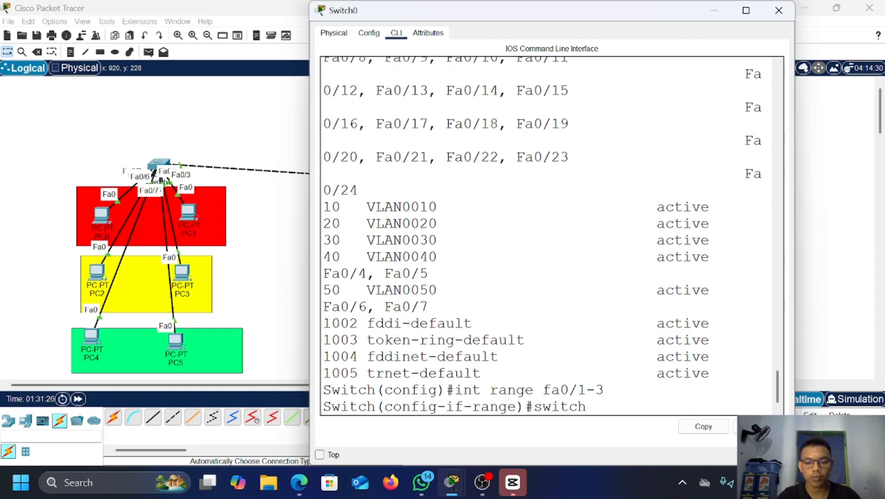
pyautogui.write('port')
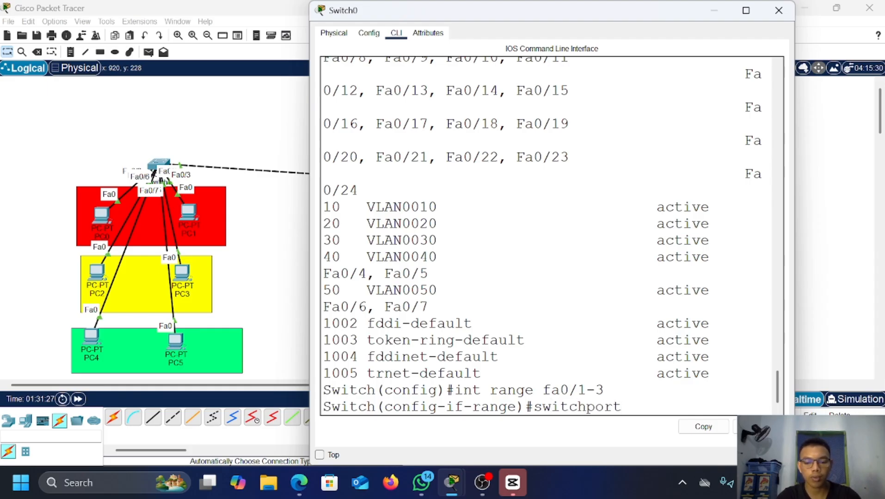
pyautogui.write(' mode trunk')
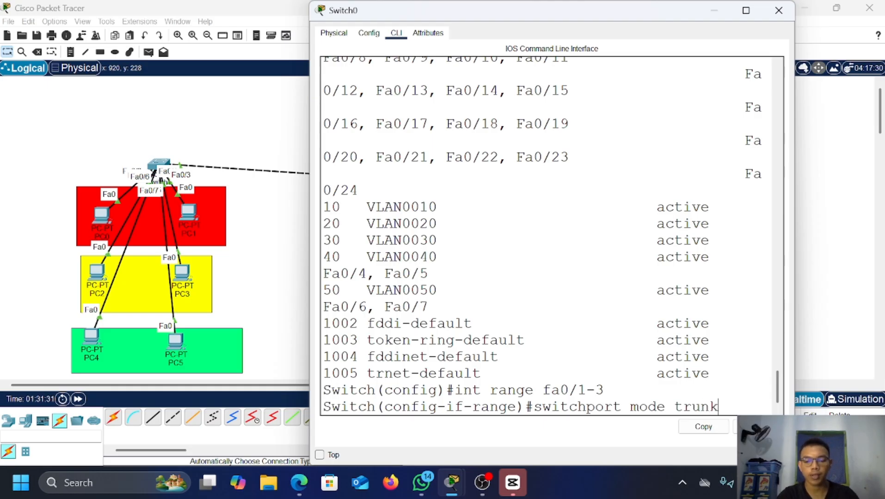
pyautogui.press('Return')
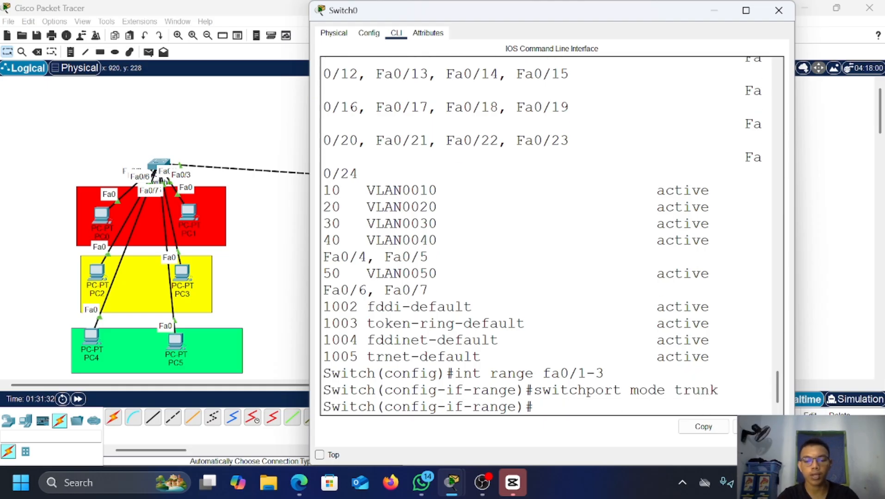
pyautogui.click(778, 10)
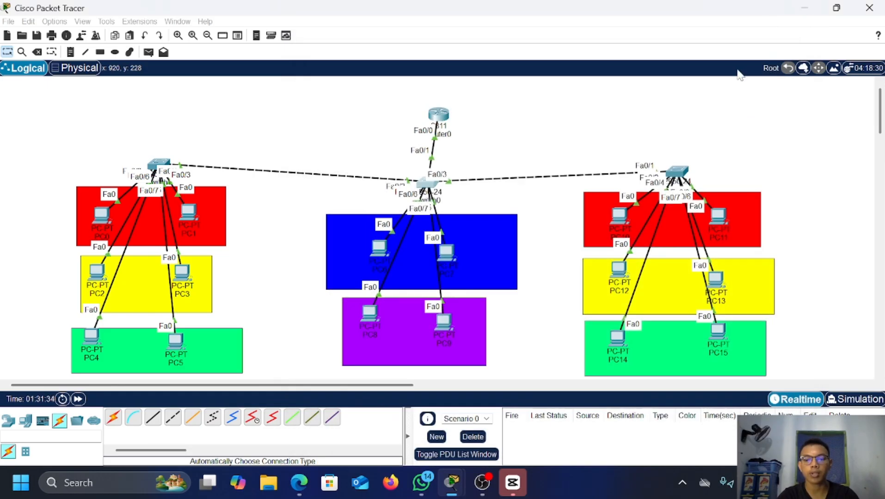
# Step: Set interface fa0/1 on Switch2 to trunk mode with the full switchport command
pyautogui.click(680, 172)
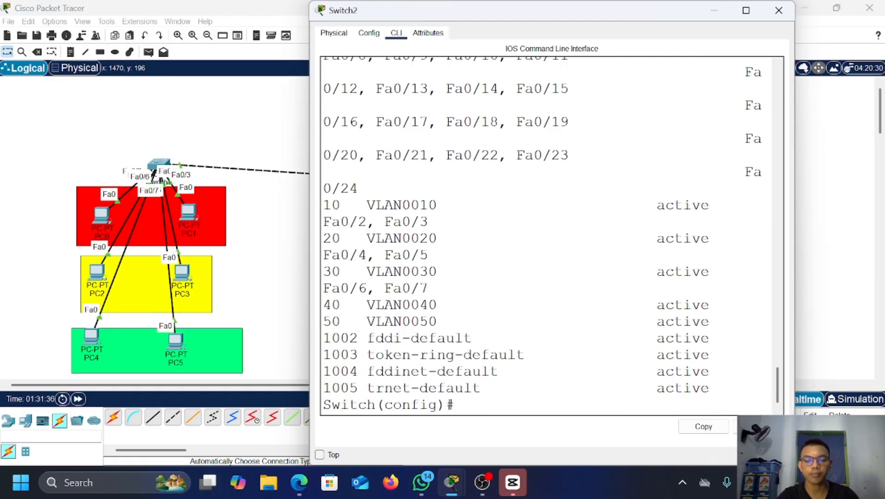
pyautogui.write('int')
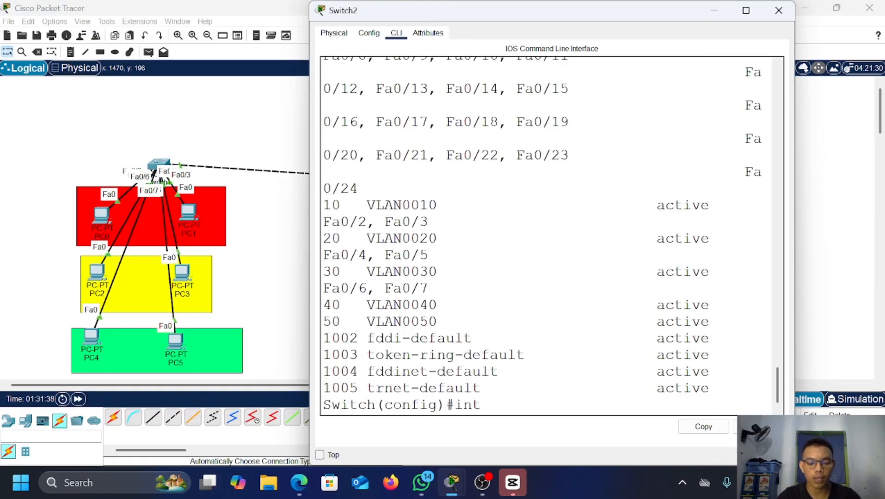
pyautogui.write(' fa0/1')
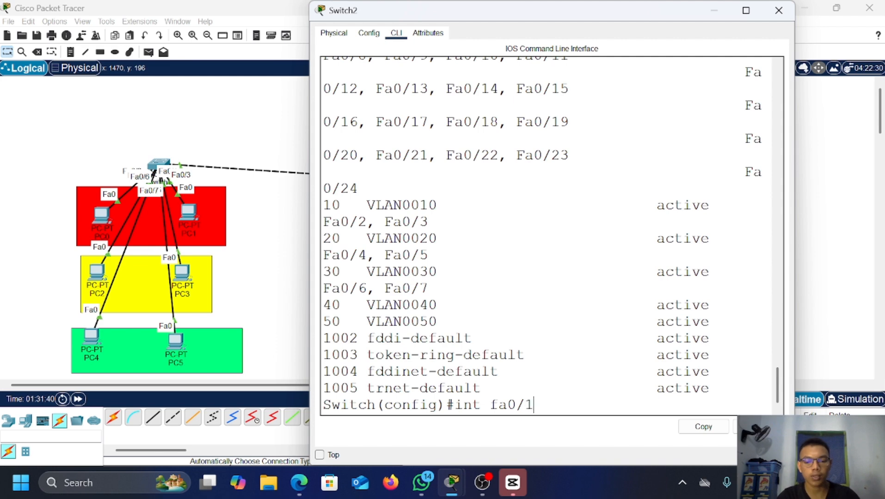
pyautogui.press('Return')
pyautogui.write('swit')
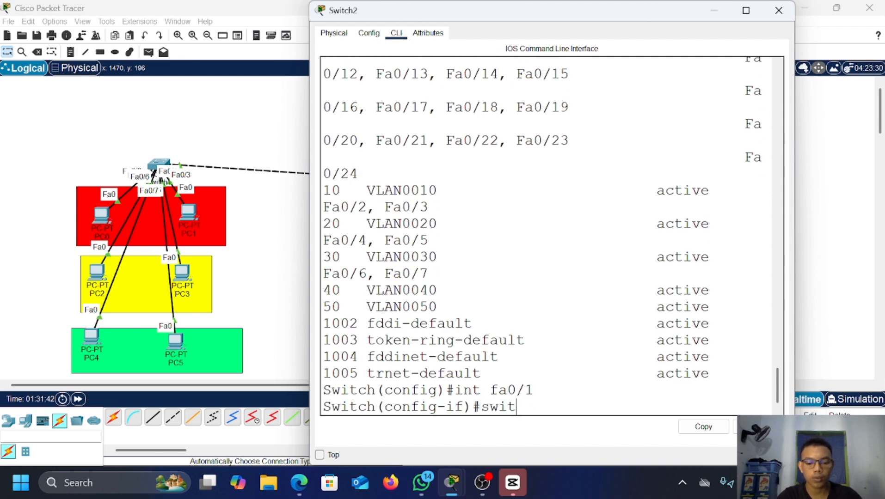
pyautogui.write('chport mod')
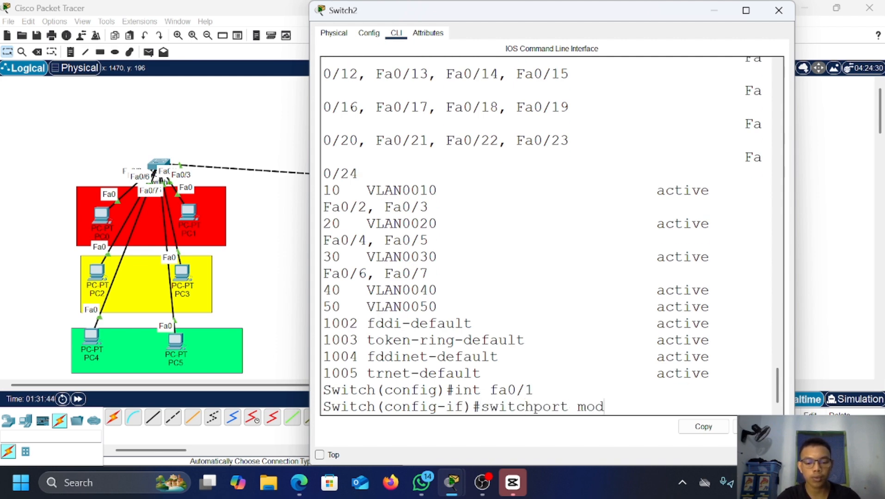
pyautogui.write('e trunk')
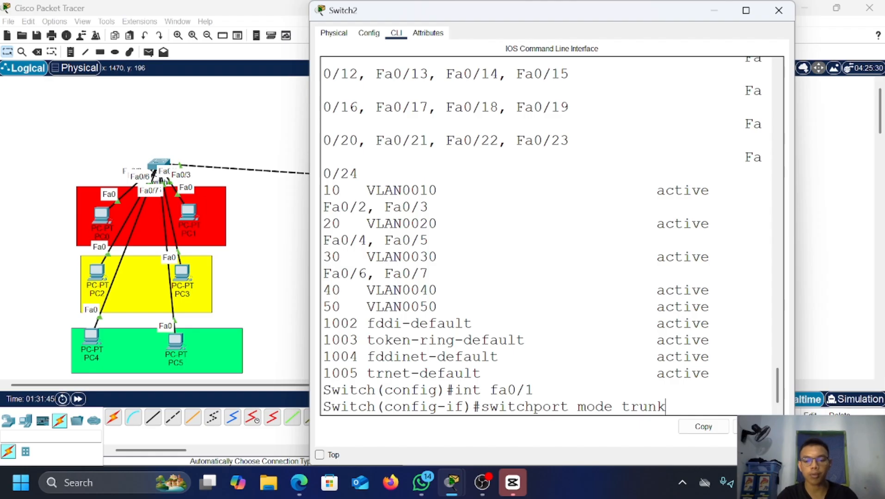
pyautogui.press('Return')
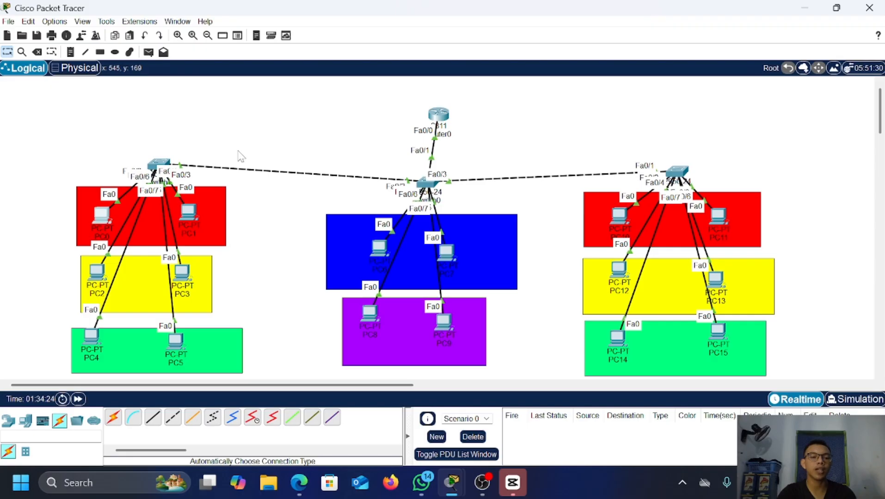
# Step: Briefly view PC0's device window, and switch PC6's IP configuration from static to DHCP and close its window
pyautogui.click(102, 214)
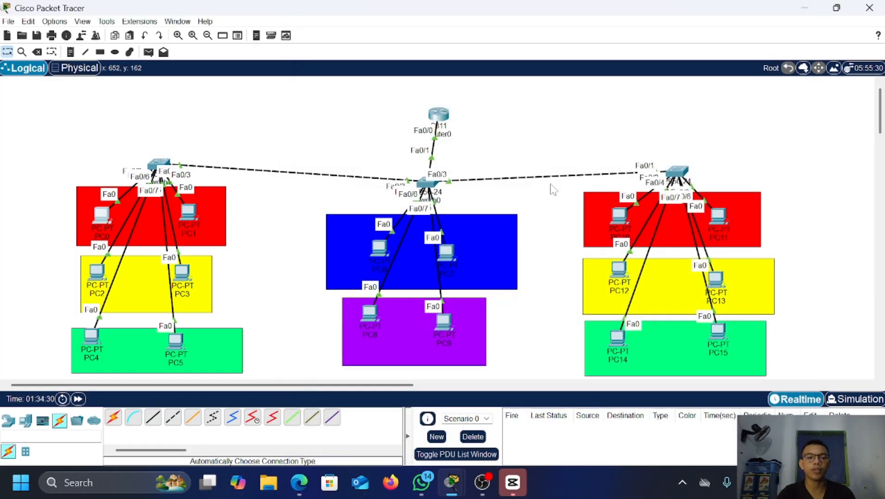
pyautogui.click(778, 10)
pyautogui.click(380, 249)
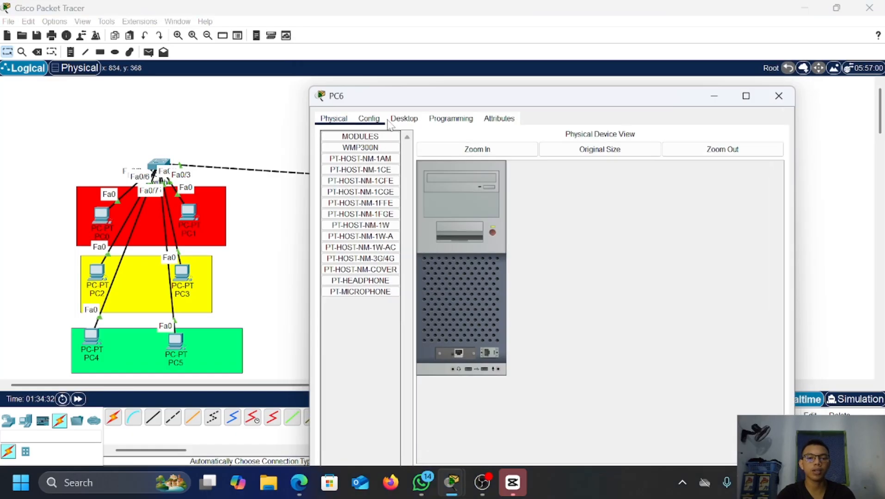
pyautogui.click(401, 121)
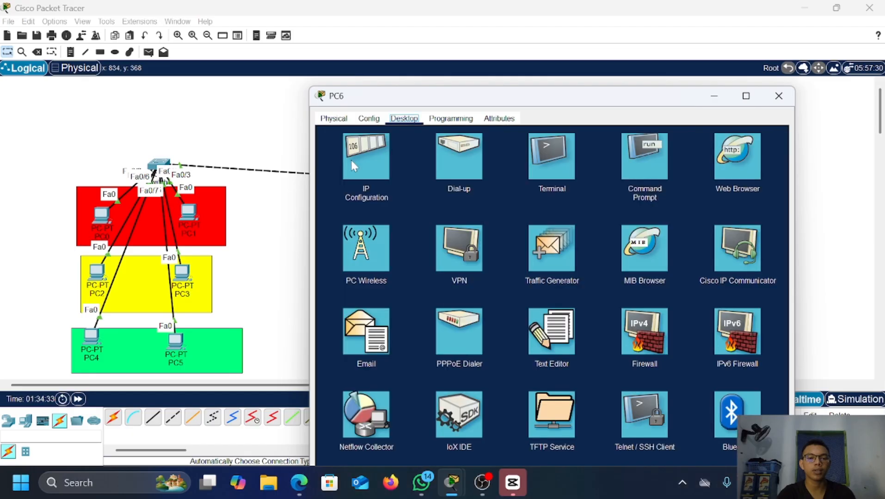
pyautogui.click(351, 158)
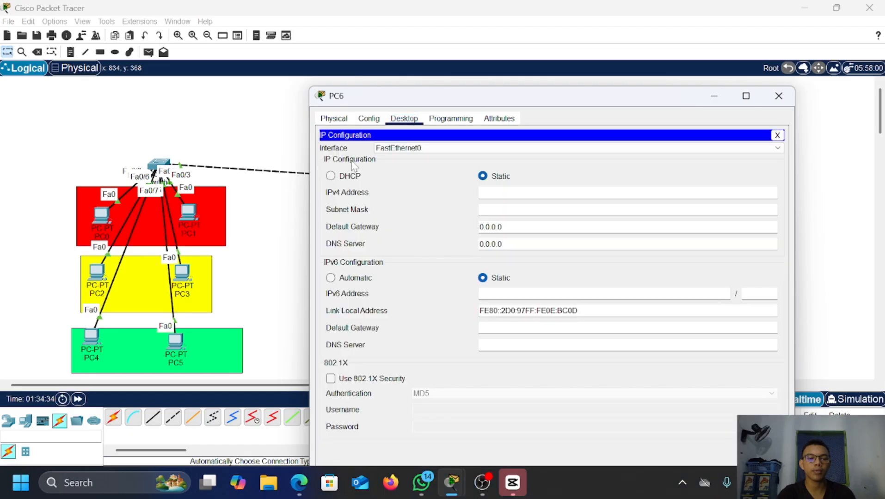
pyautogui.click(331, 177)
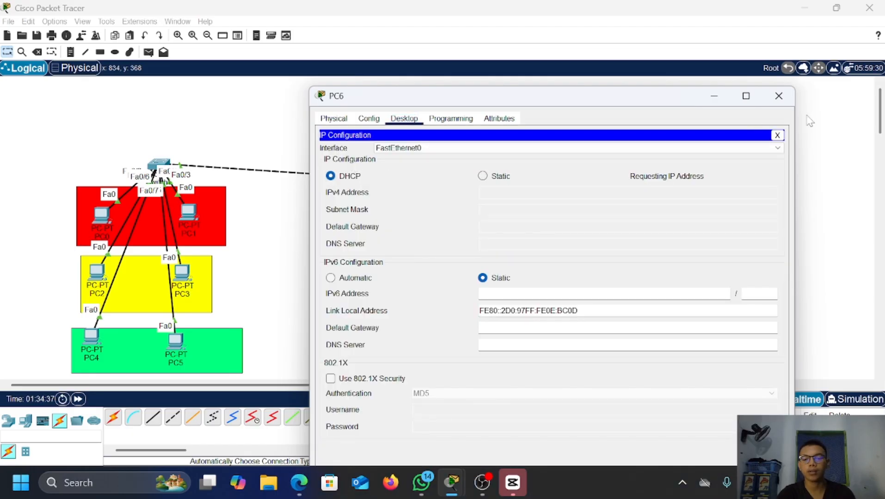
pyautogui.click(779, 99)
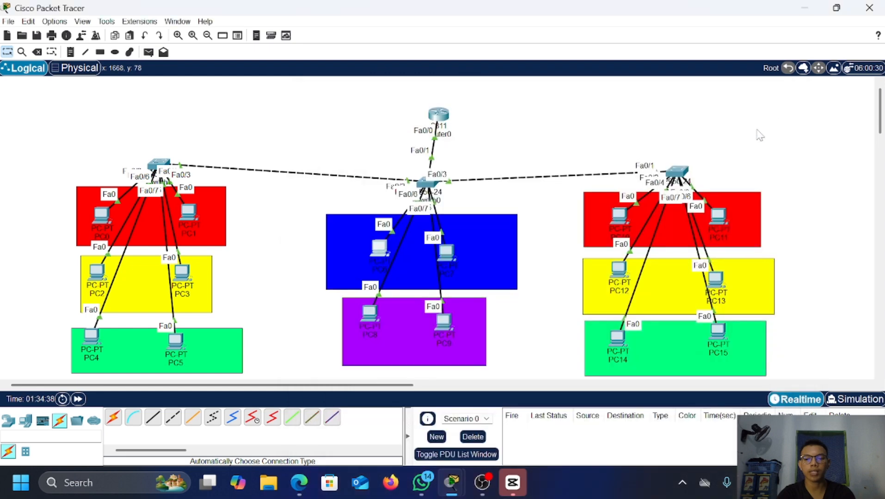
# Step: Switch PC10's IP configuration on FastEthernet0 to DHCP and close its window
pyautogui.click(616, 217)
pyautogui.click(409, 34)
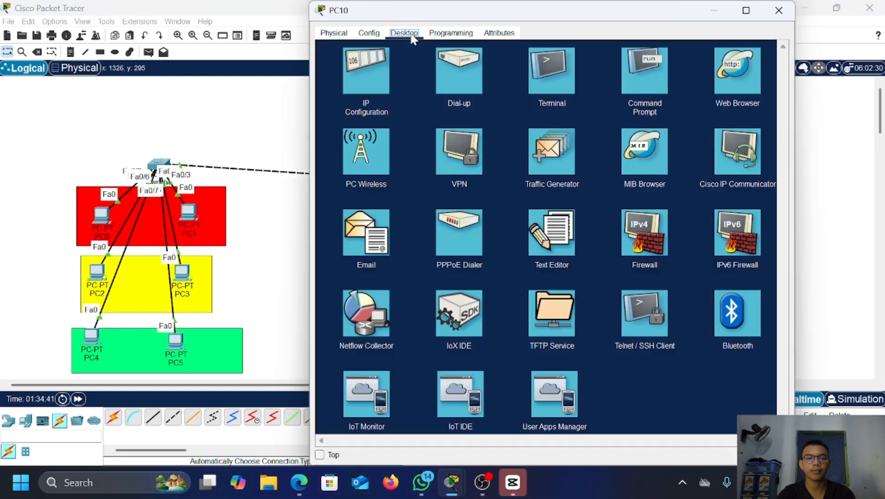
pyautogui.click(374, 63)
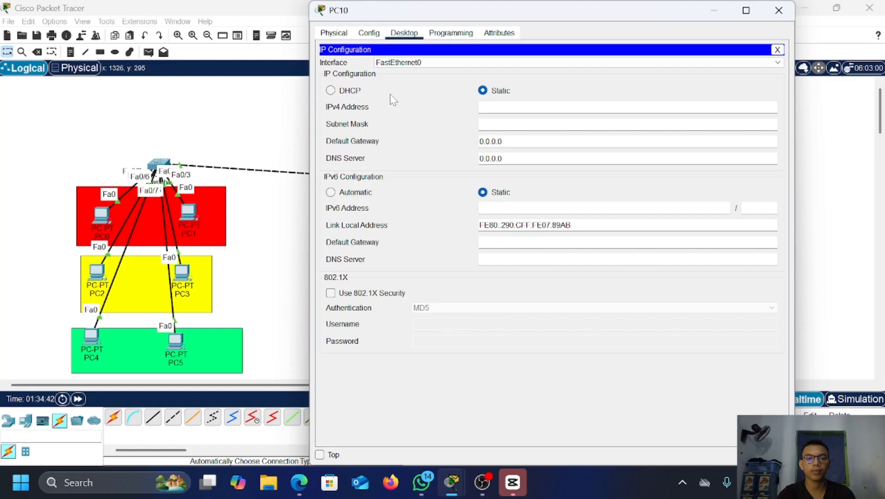
pyautogui.click(331, 91)
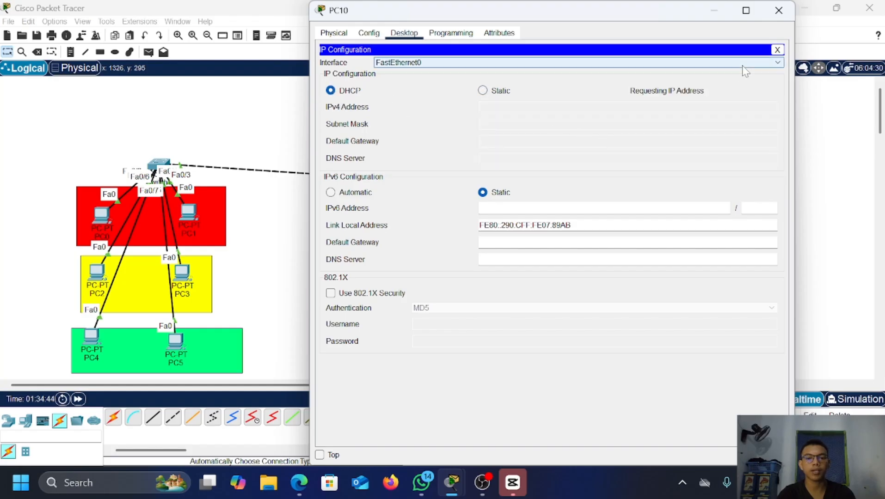
pyautogui.click(781, 9)
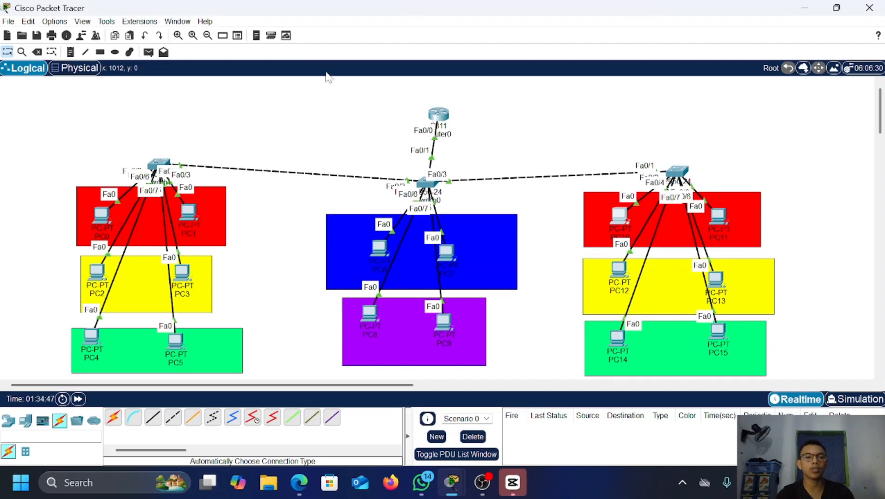
# Step: Send a simple PDU from PC0 to PC10 to test connectivity between the two red VLAN areas
pyautogui.click(152, 55)
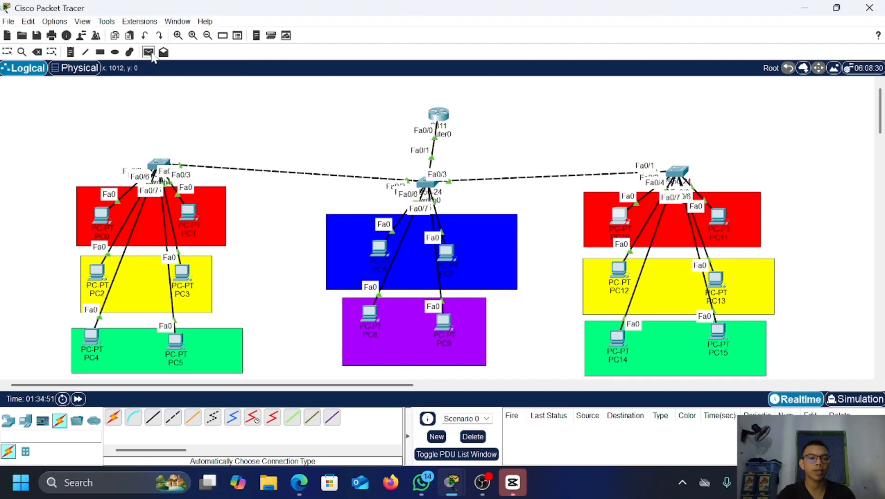
pyautogui.click(101, 217)
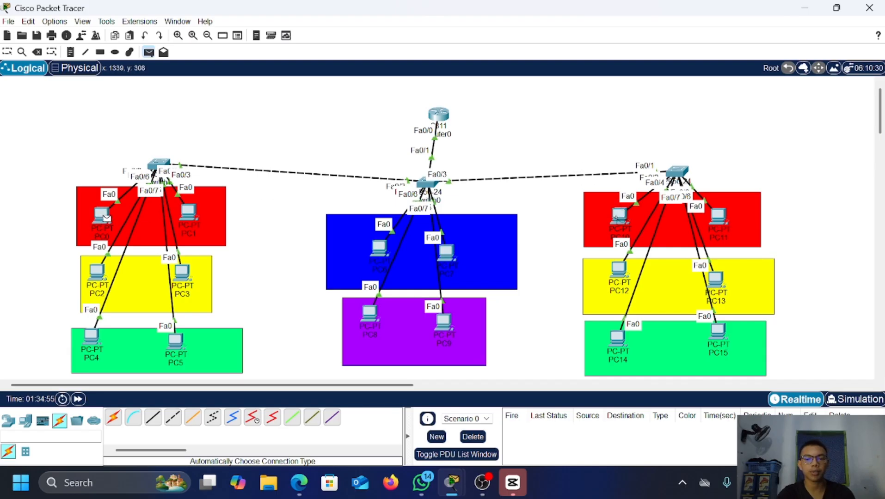
pyautogui.click(620, 216)
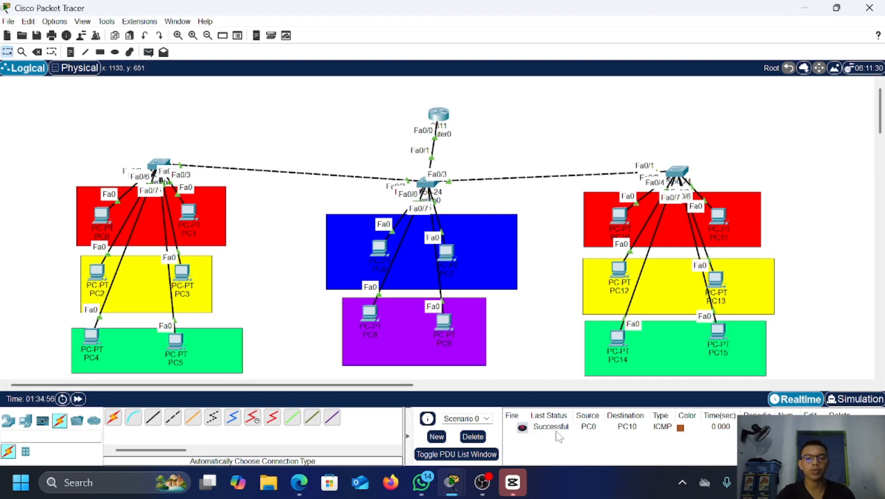